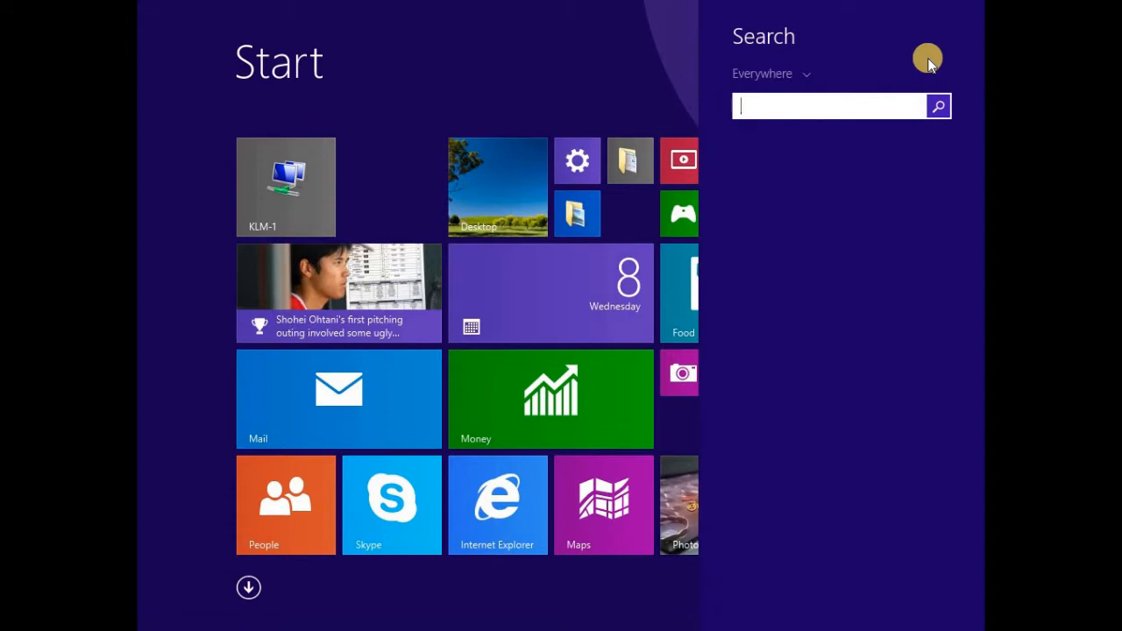
Search for WORD and launch Microsoft Office Word 2007 with a blank document
{"action": "type", "text": "WOR"}
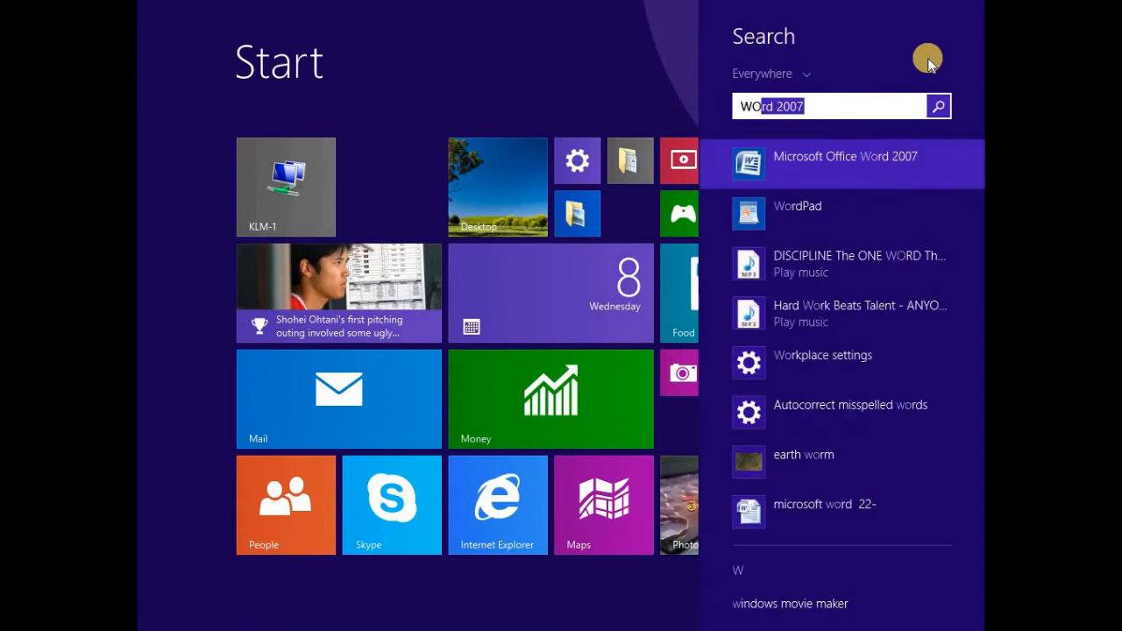
{"action": "type", "text": "D"}
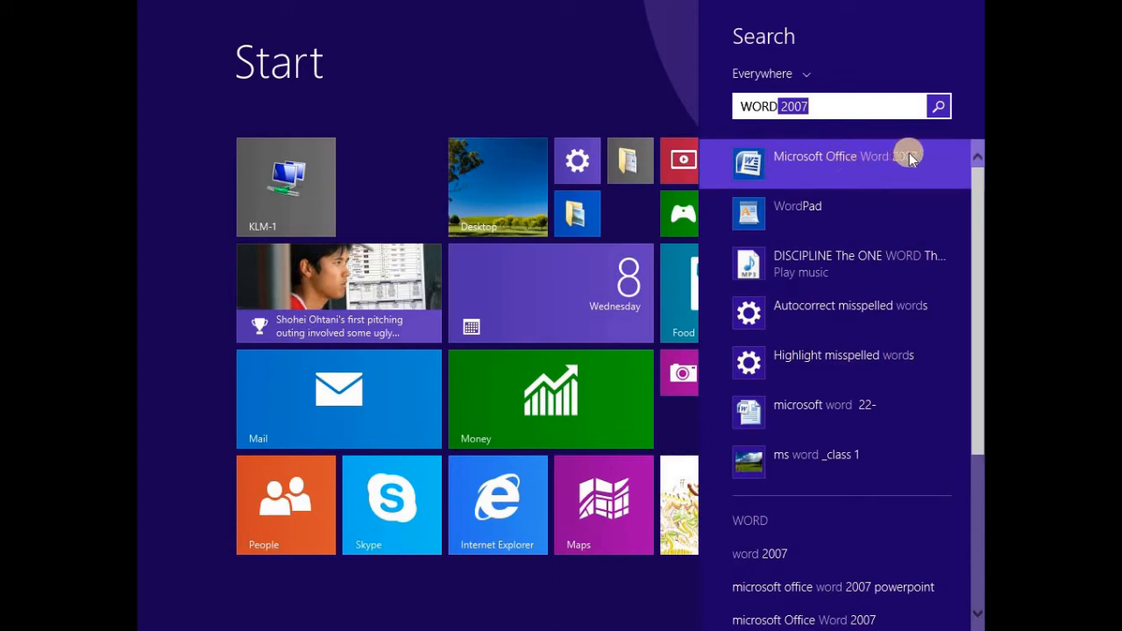
{"action": "left_click", "coordinate": [825, 163]}
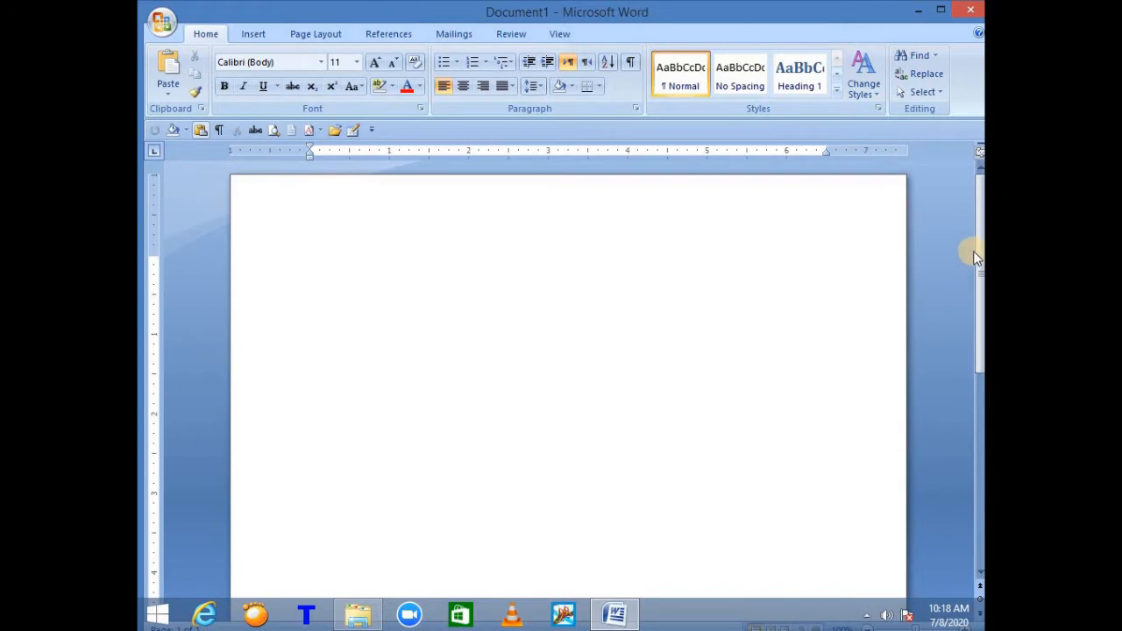
{"action": "left_click_drag", "start_coordinate": [978, 255], "coordinate": [977, 206]}
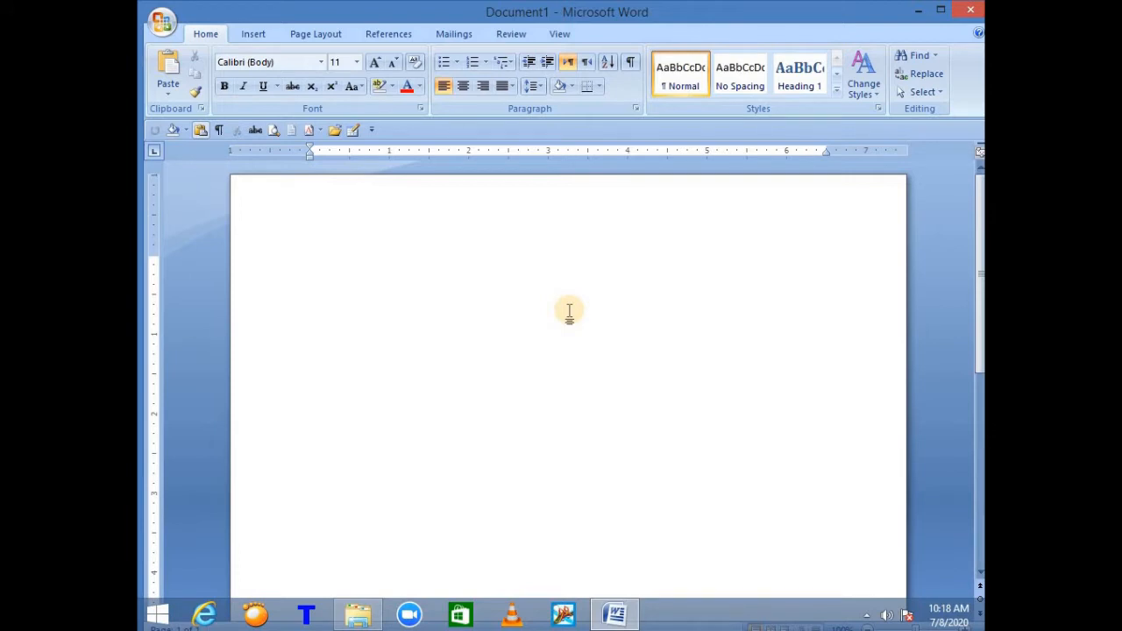
Enter the word TEXT on the blank page and delete it again
{"action": "type", "text": "TEXT"}
{"action": "double_click", "coordinate": [326, 262]}
{"action": "key", "text": "Delete"}
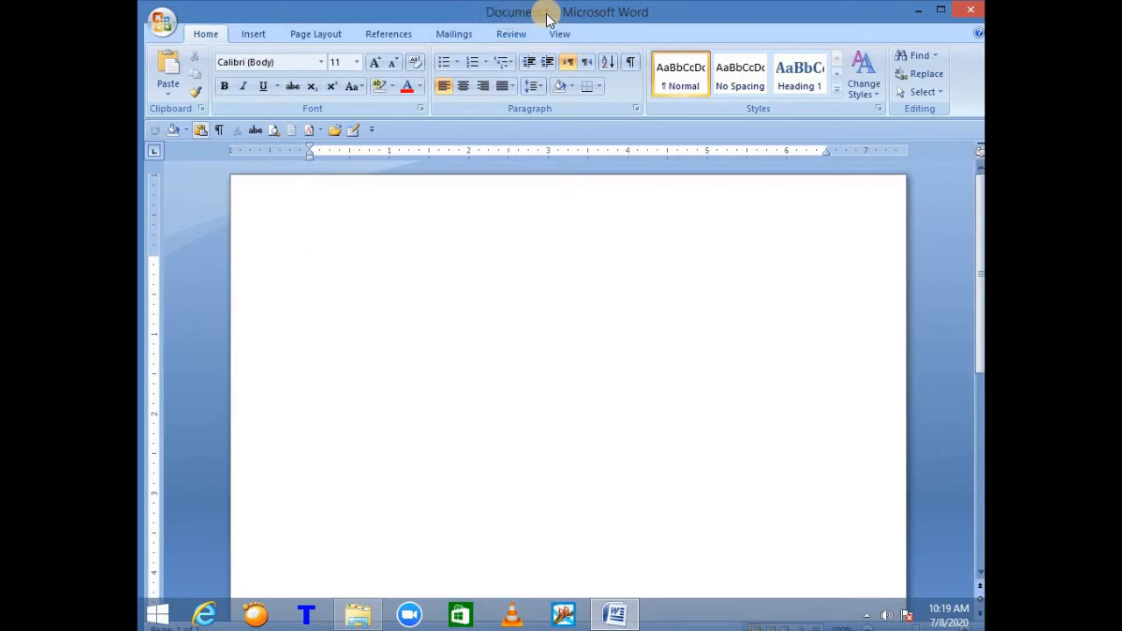
Look through the Insert, Page Layout, References and Mailings commands, and return to the Home commands
{"action": "left_click", "coordinate": [252, 33]}
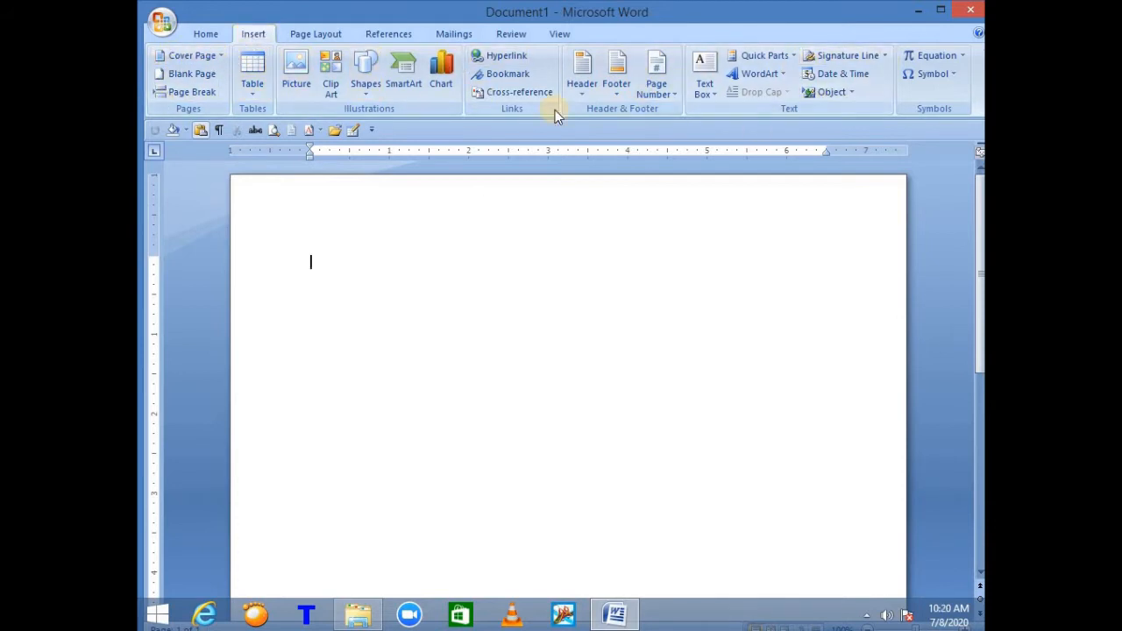
{"action": "left_click", "coordinate": [321, 36]}
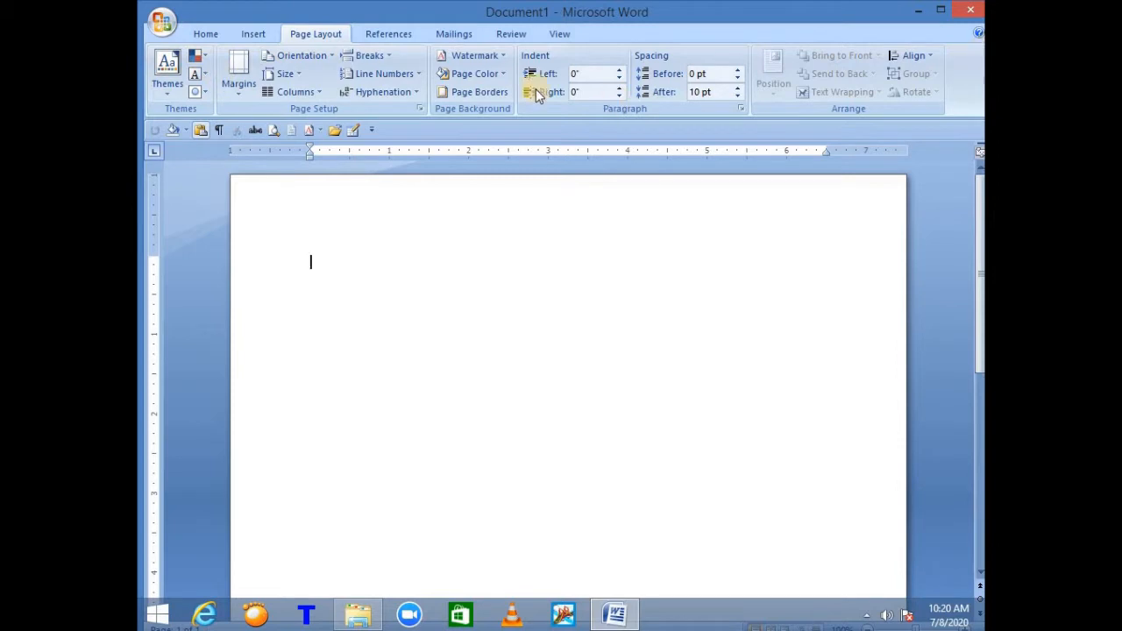
{"action": "left_click", "coordinate": [383, 35]}
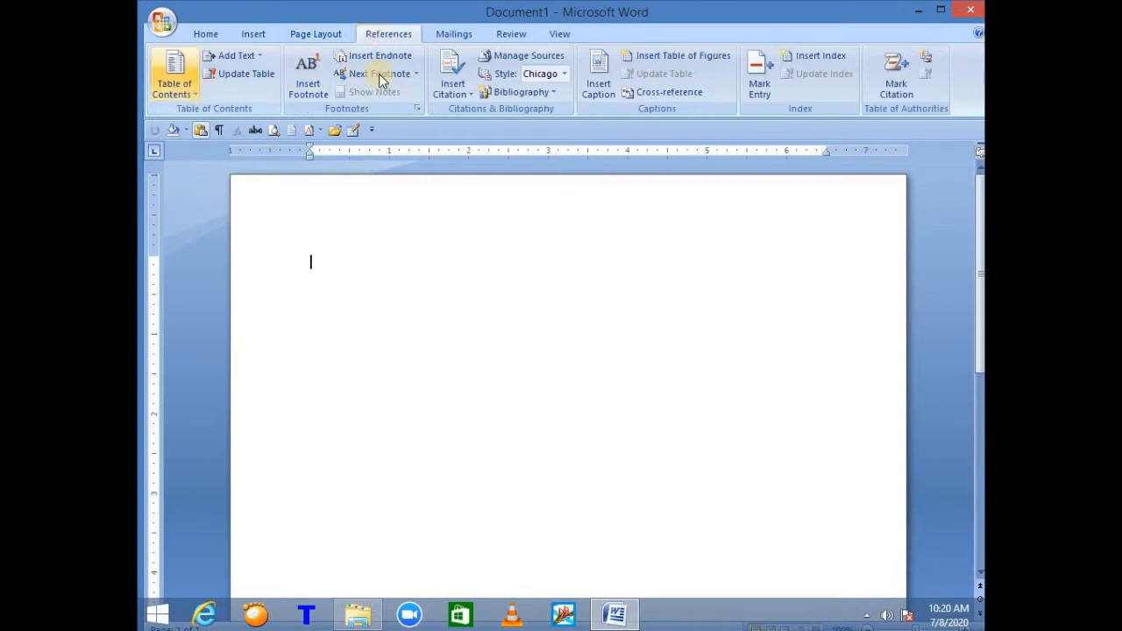
{"action": "left_click", "coordinate": [465, 42]}
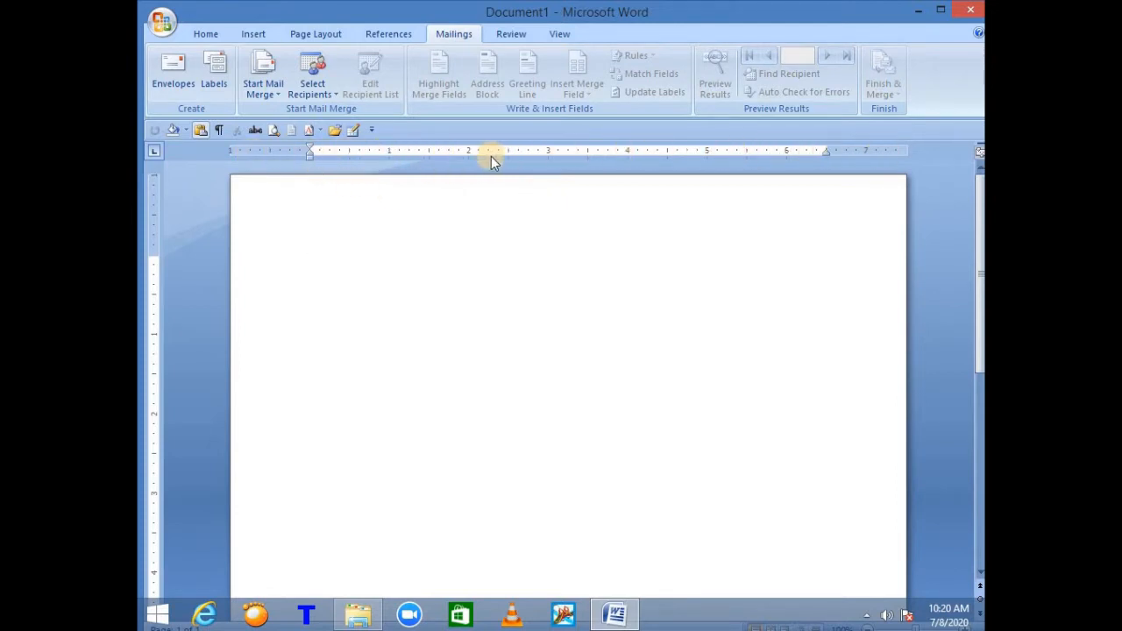
{"action": "left_click", "coordinate": [208, 35]}
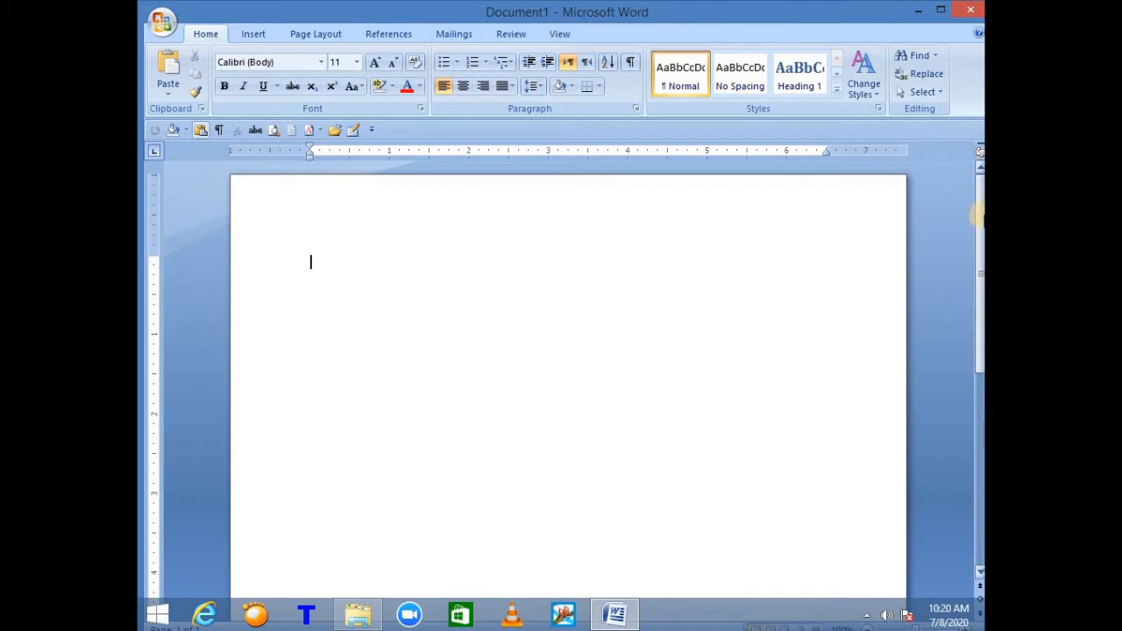
{"action": "left_click_drag", "start_coordinate": [978, 212], "coordinate": [979, 155]}
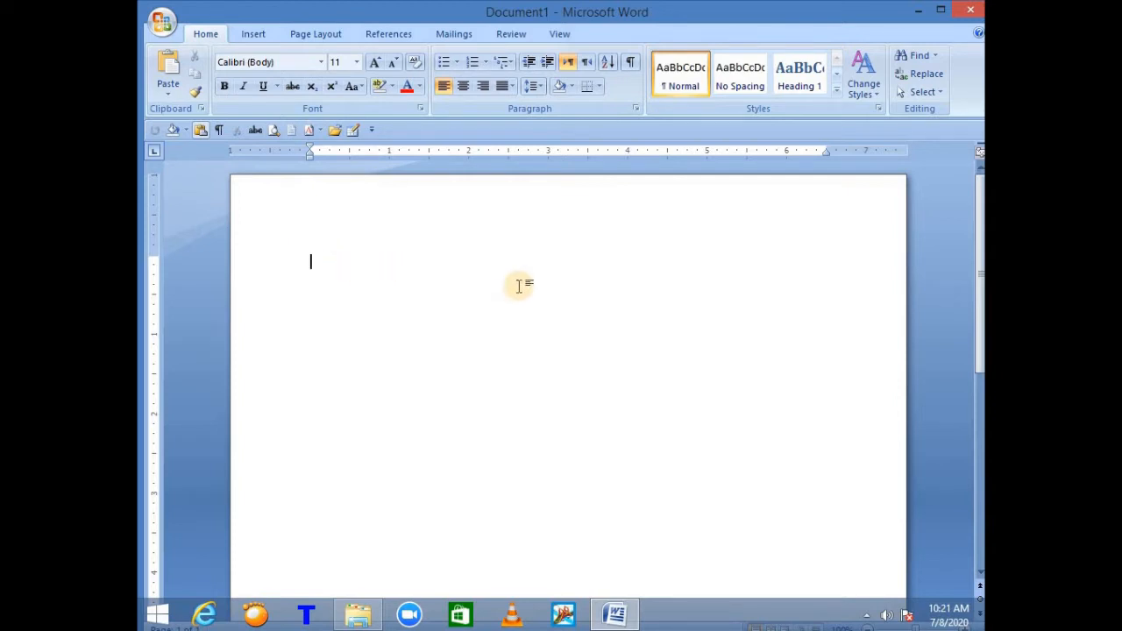
Enter a sample line with a first name followed by IS A BAD BOY, and add four spaced first names on the same line
{"action": "type", "text": "RA"}
{"action": "type", "text": "JU IS A BAD BOY"}
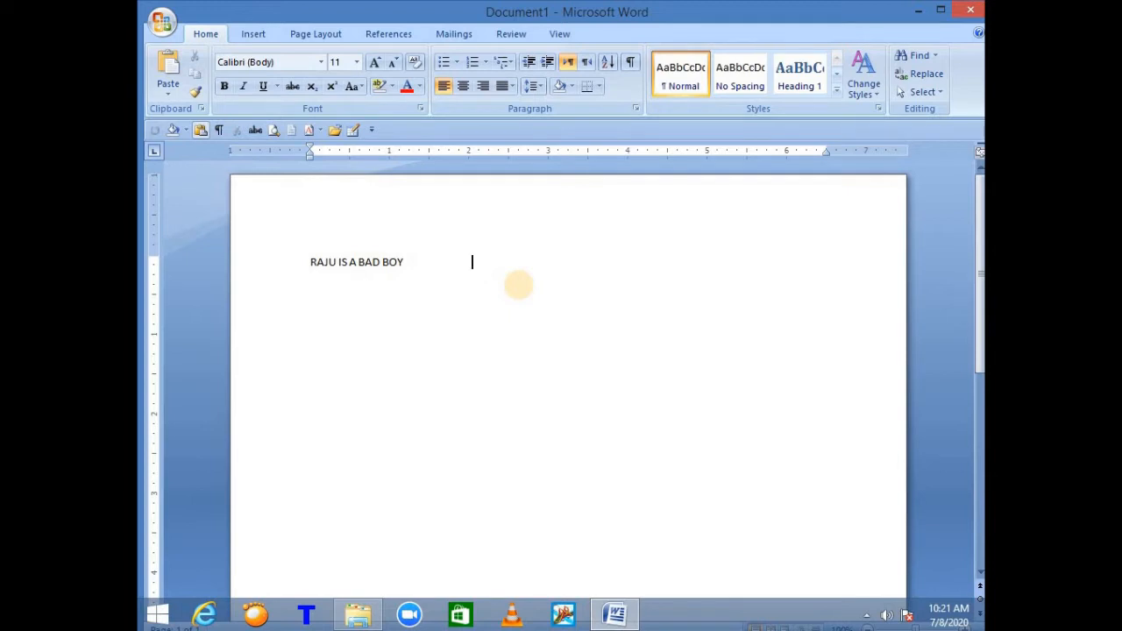
{"action": "type", "text": "RAJU RANI  RAJU"}
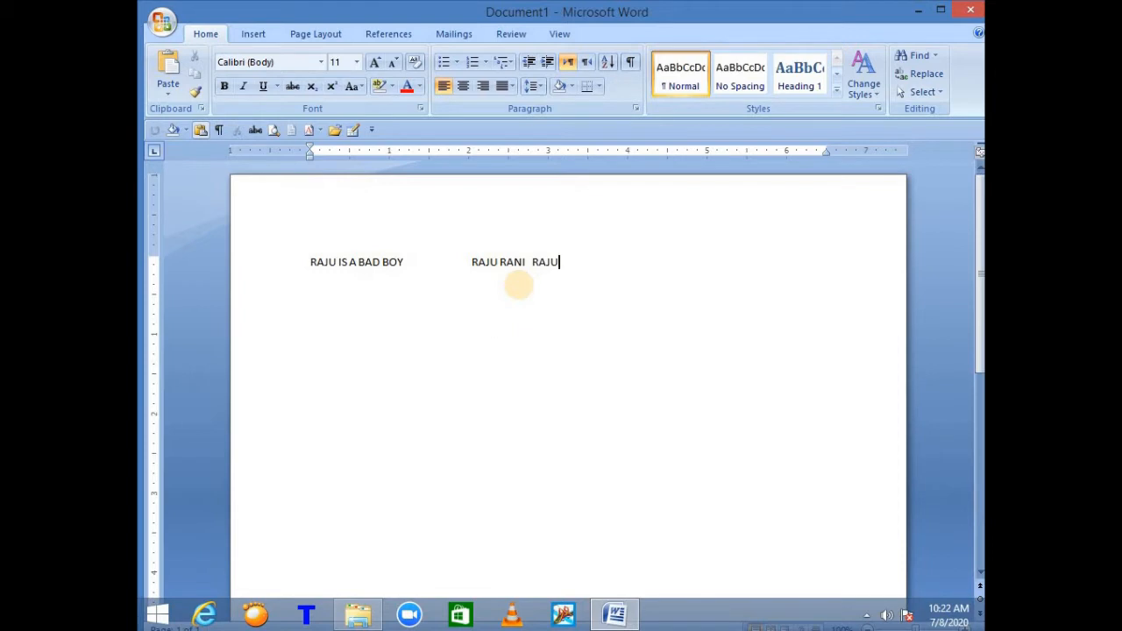
{"action": "key", "text": "Tab"}
{"action": "type", "text": "RAN"}
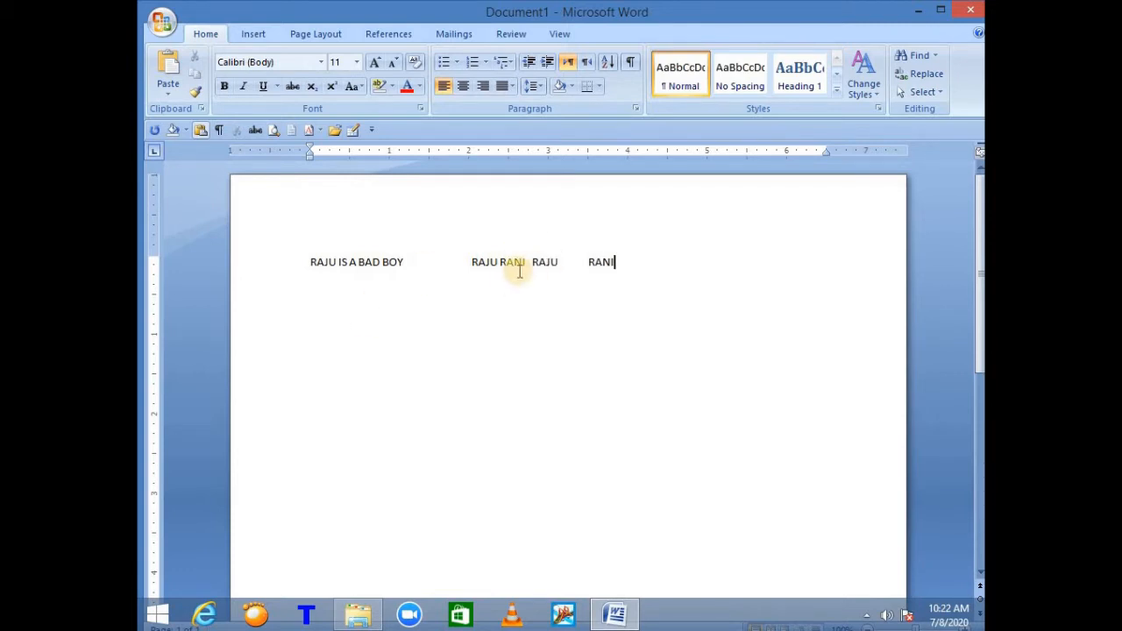
Select only the tab gap between the last two words of the sample line and clear the selection
{"action": "left_click", "coordinate": [500, 261]}
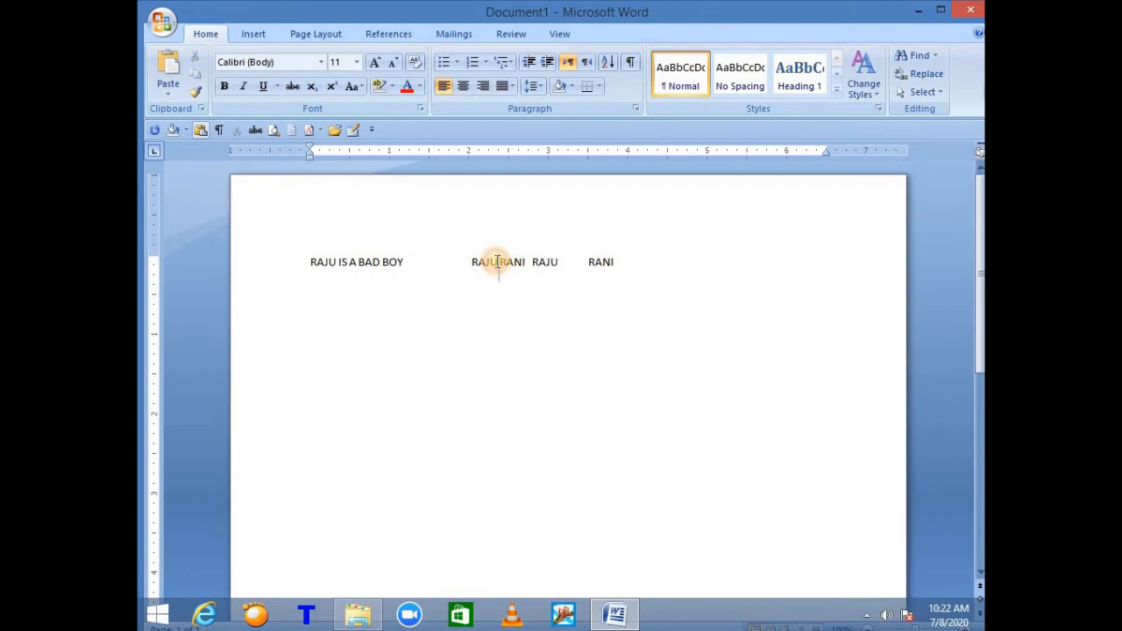
{"action": "left_click_drag", "start_coordinate": [591, 261], "coordinate": [563, 259]}
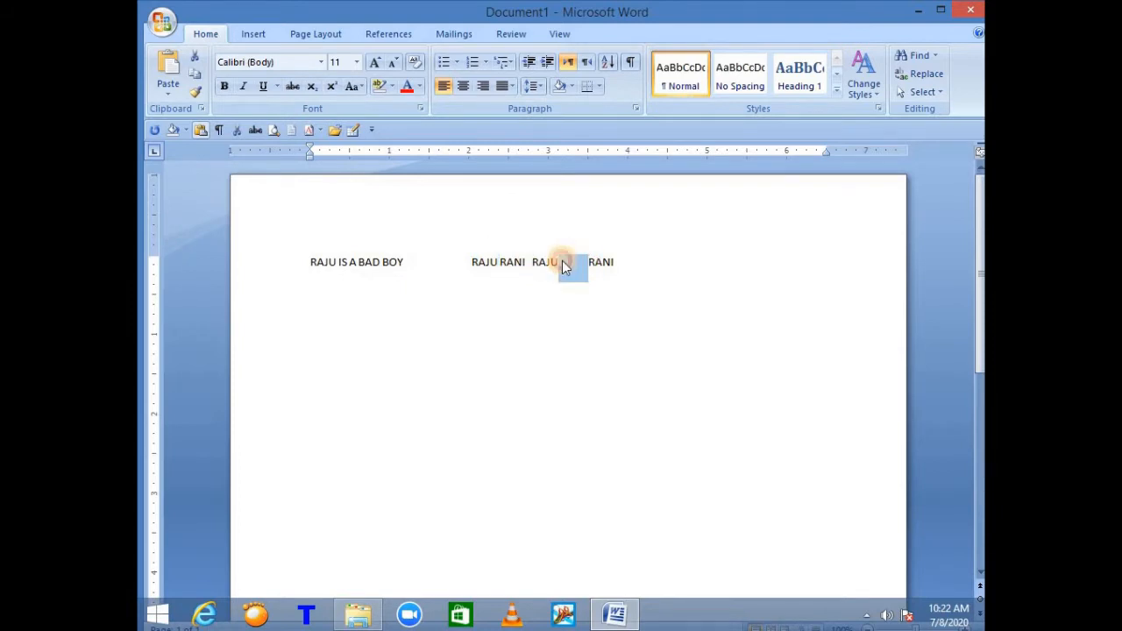
{"action": "left_click", "coordinate": [548, 345]}
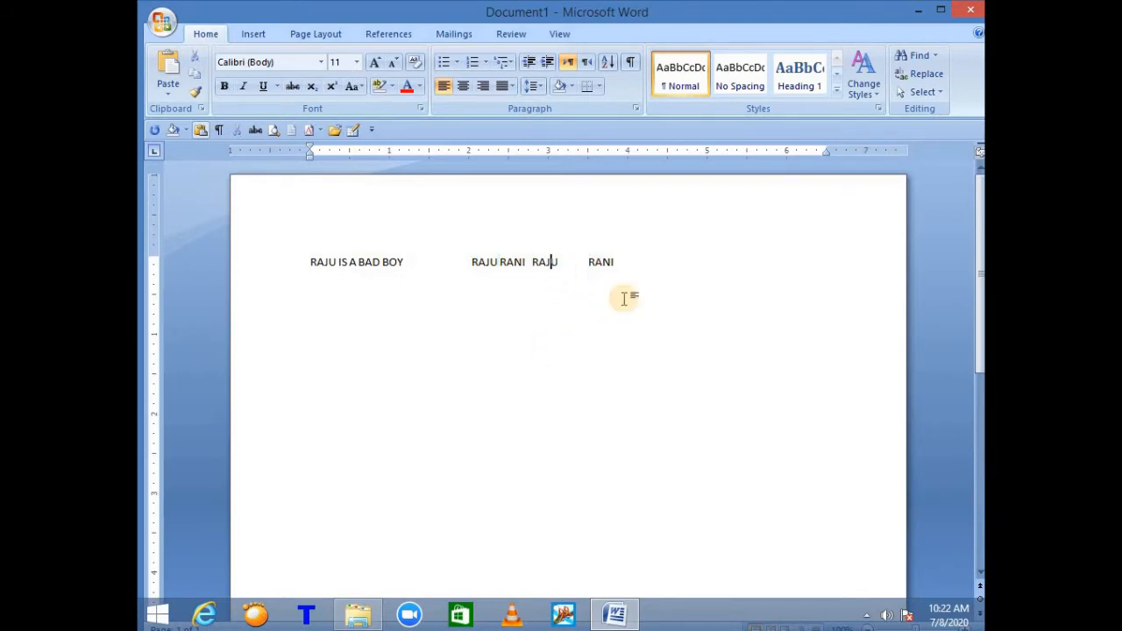
{"action": "left_click", "coordinate": [634, 260]}
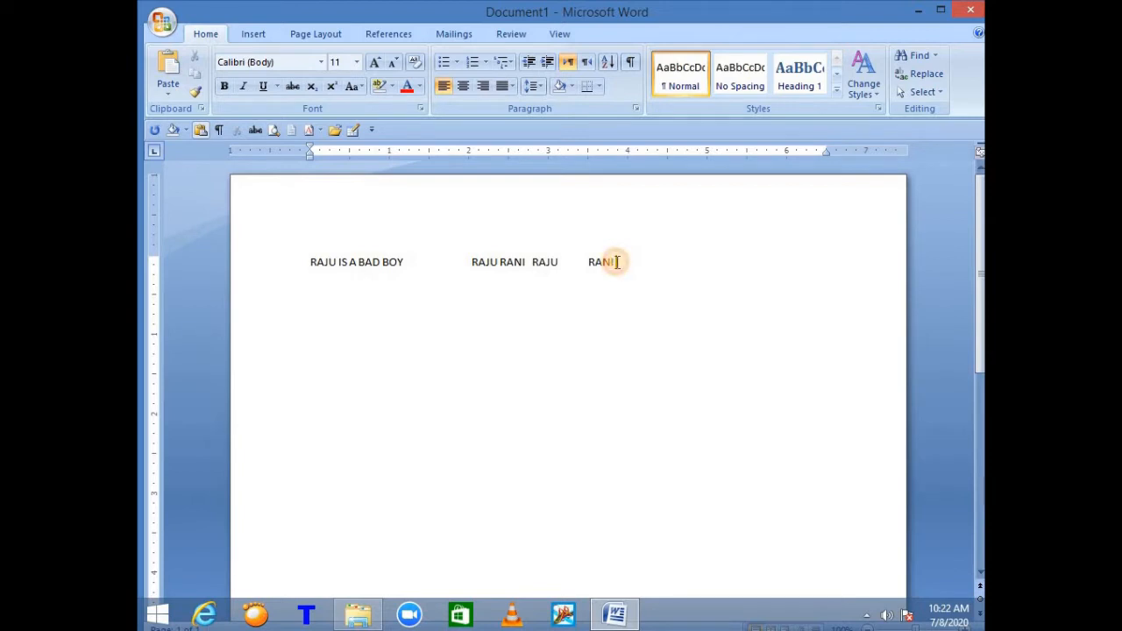
Practise selecting the whole sample line from its end back to its start, clearing the selection each time
{"action": "left_click_drag", "start_coordinate": [617, 261], "coordinate": [310, 257]}
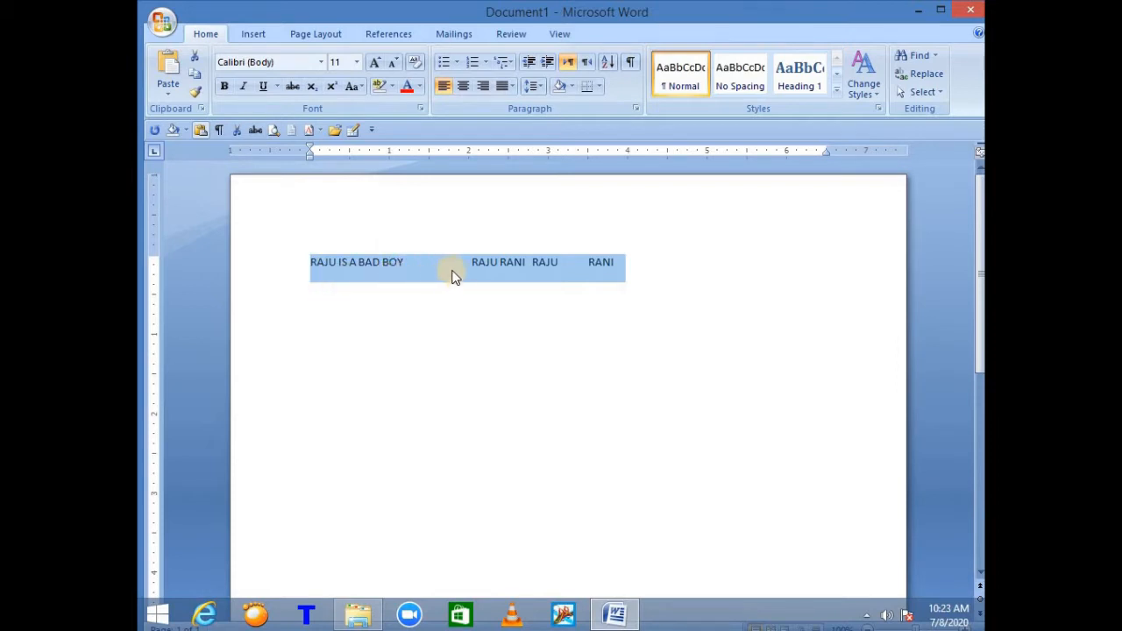
{"action": "left_click", "coordinate": [639, 261]}
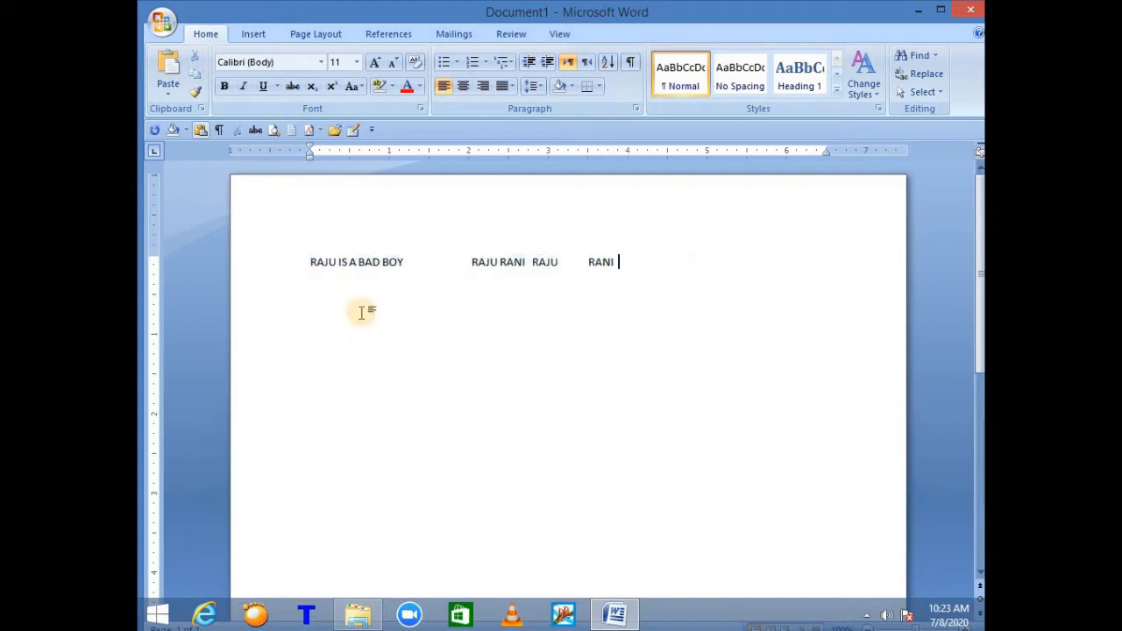
{"action": "left_click", "coordinate": [622, 261]}
{"action": "left_click_drag", "start_coordinate": [622, 261], "coordinate": [311, 261]}
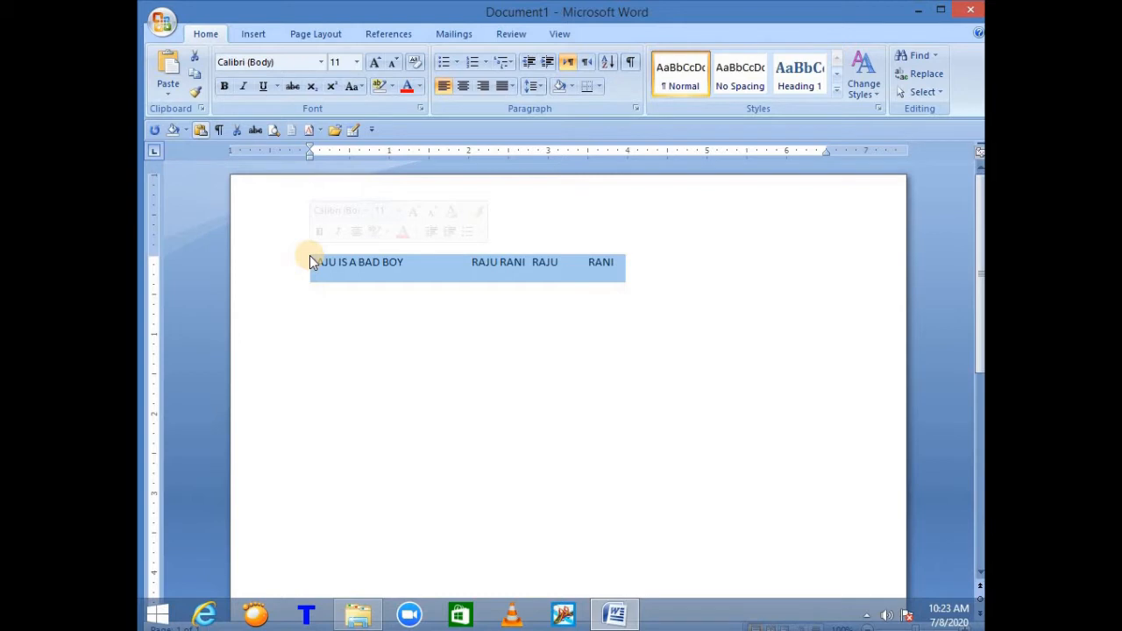
{"action": "left_click", "coordinate": [383, 308]}
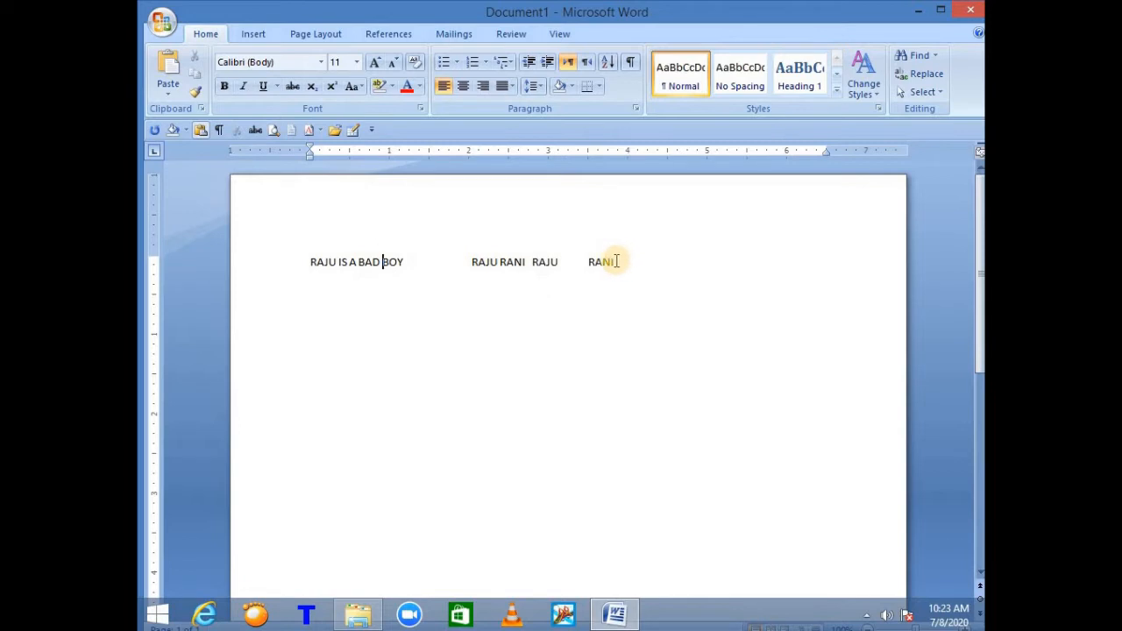
{"action": "left_click_drag", "start_coordinate": [617, 261], "coordinate": [308, 268]}
{"action": "left_click", "coordinate": [554, 345]}
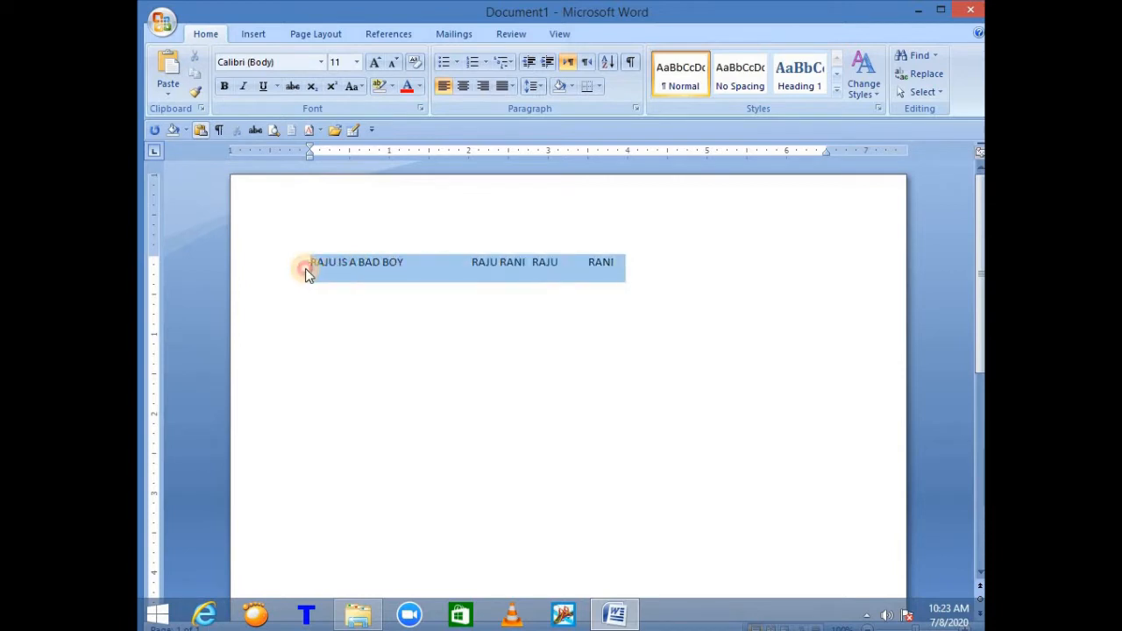
{"action": "left_click", "coordinate": [376, 344]}
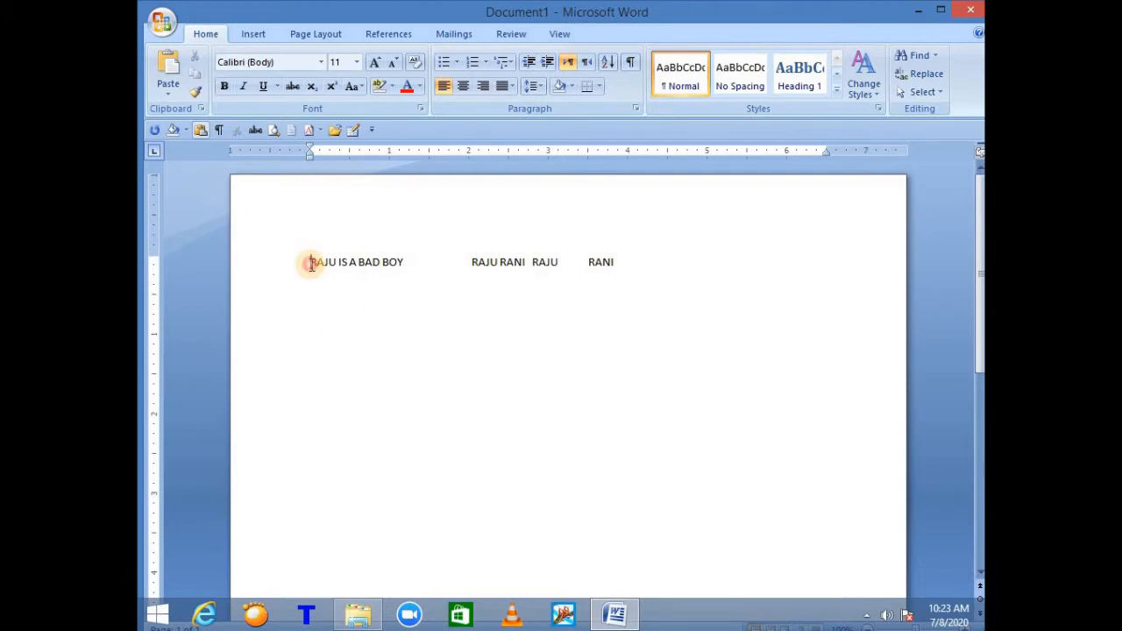
Select the whole sample line from its start to its end and delete it
{"action": "left_click_drag", "start_coordinate": [311, 264], "coordinate": [629, 266]}
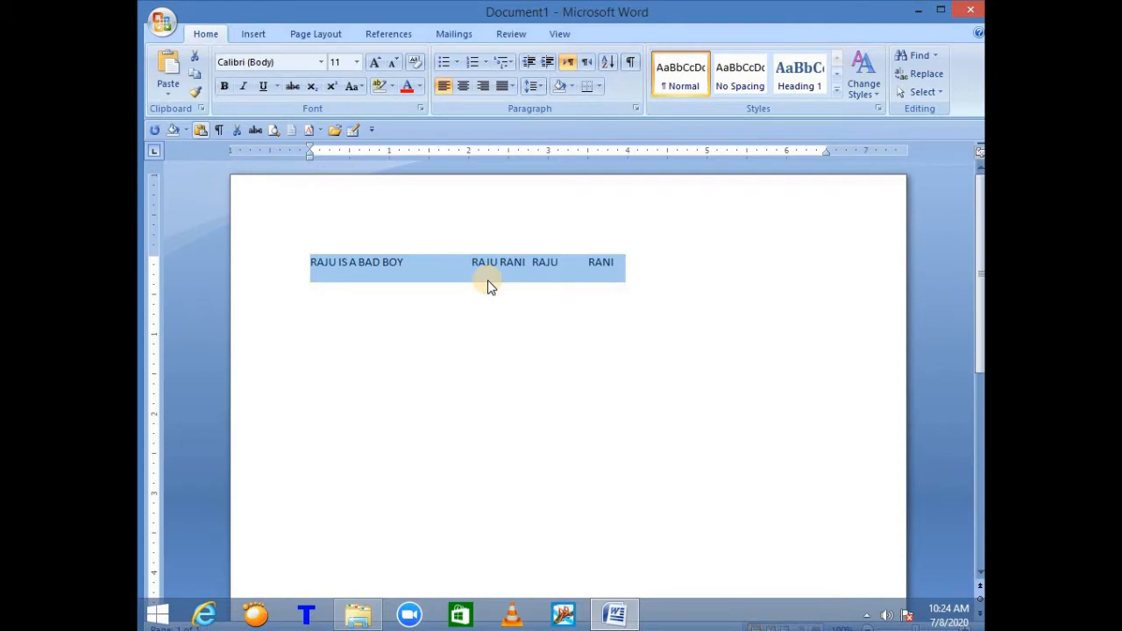
{"action": "key", "text": "Delete"}
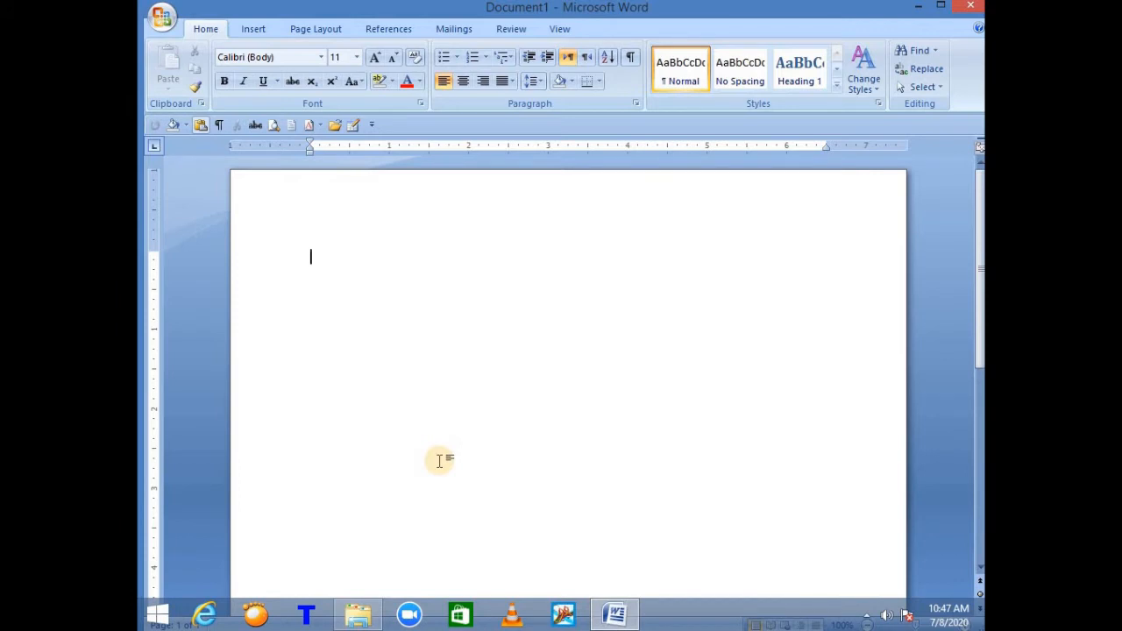
Enter a first name in capitals as sample text on the empty page and copy it
{"action": "type", "text": "BHARATH"}
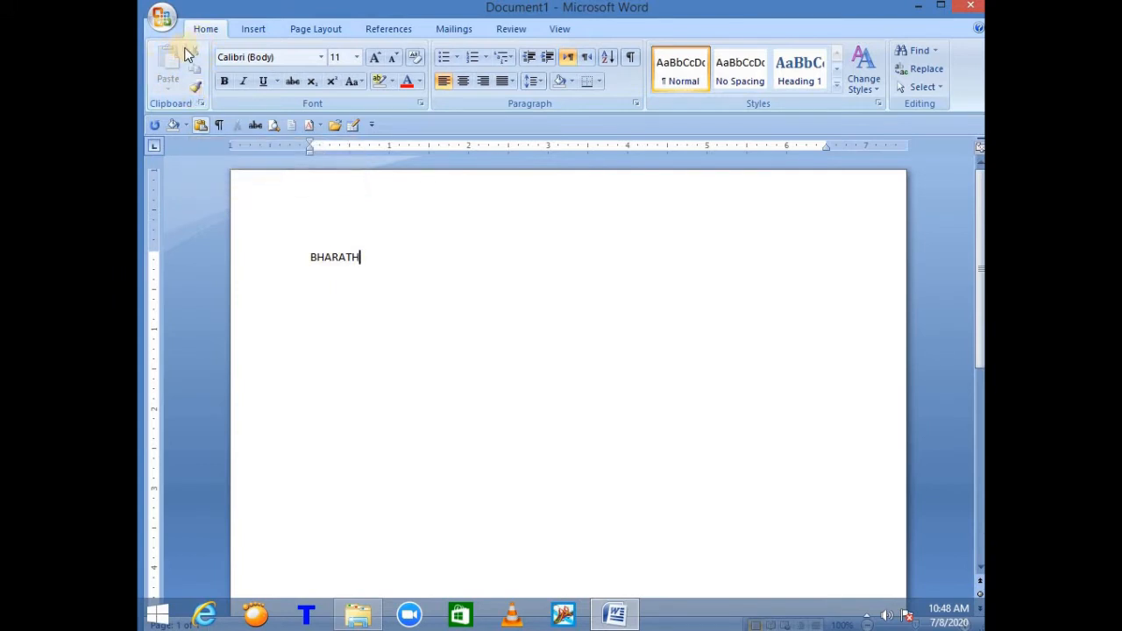
{"action": "left_click", "coordinate": [200, 127]}
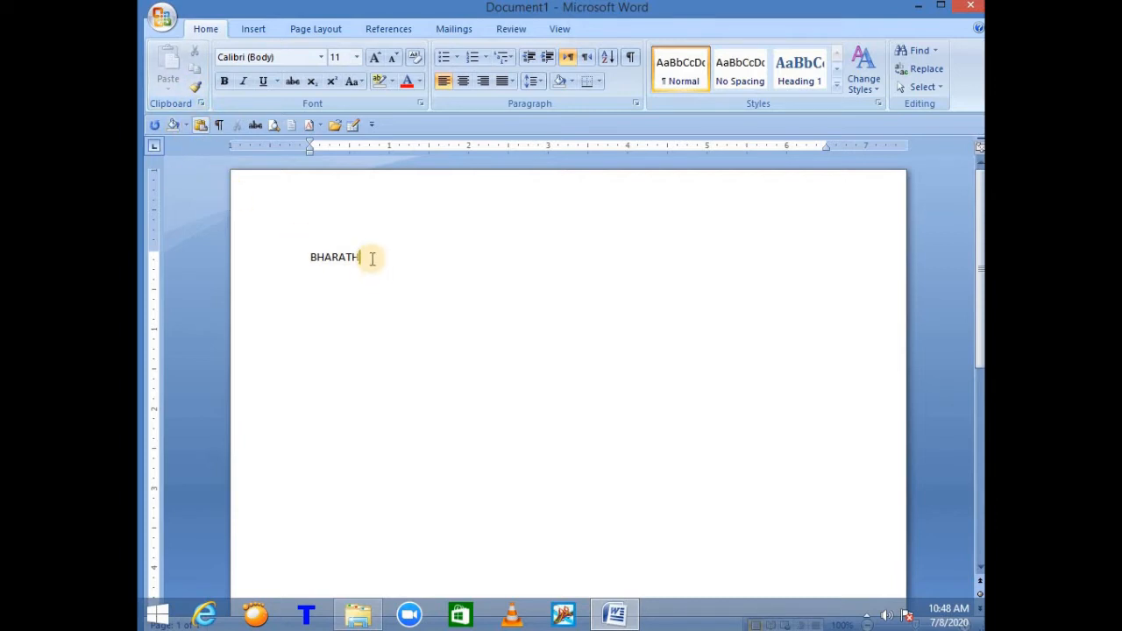
{"action": "left_click_drag", "start_coordinate": [368, 255], "coordinate": [303, 257]}
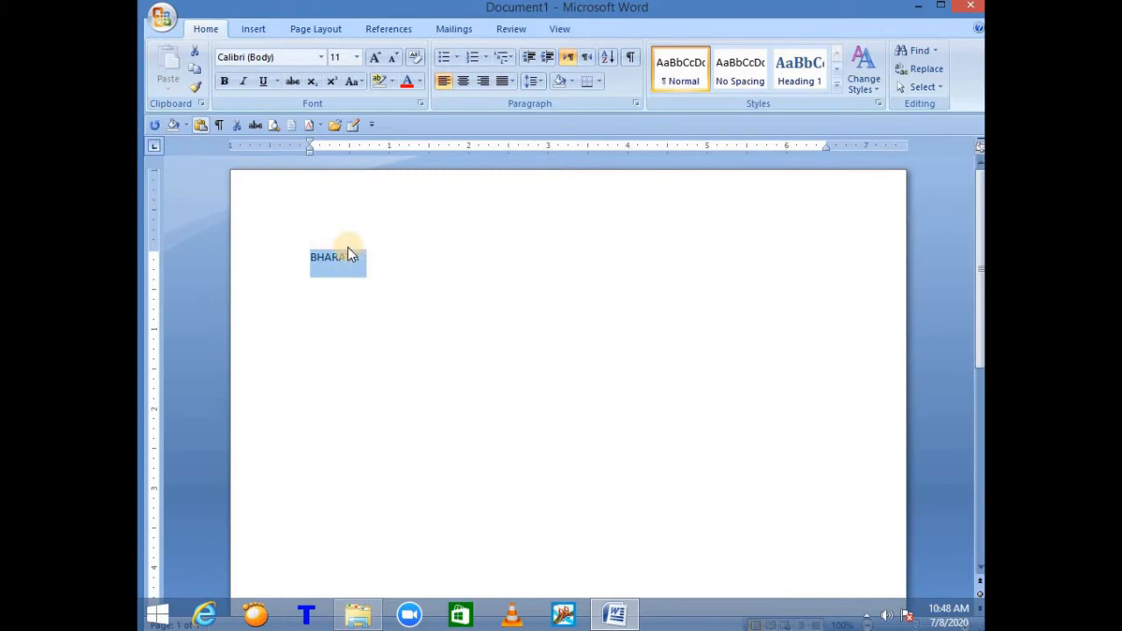
{"action": "left_click", "coordinate": [198, 77]}
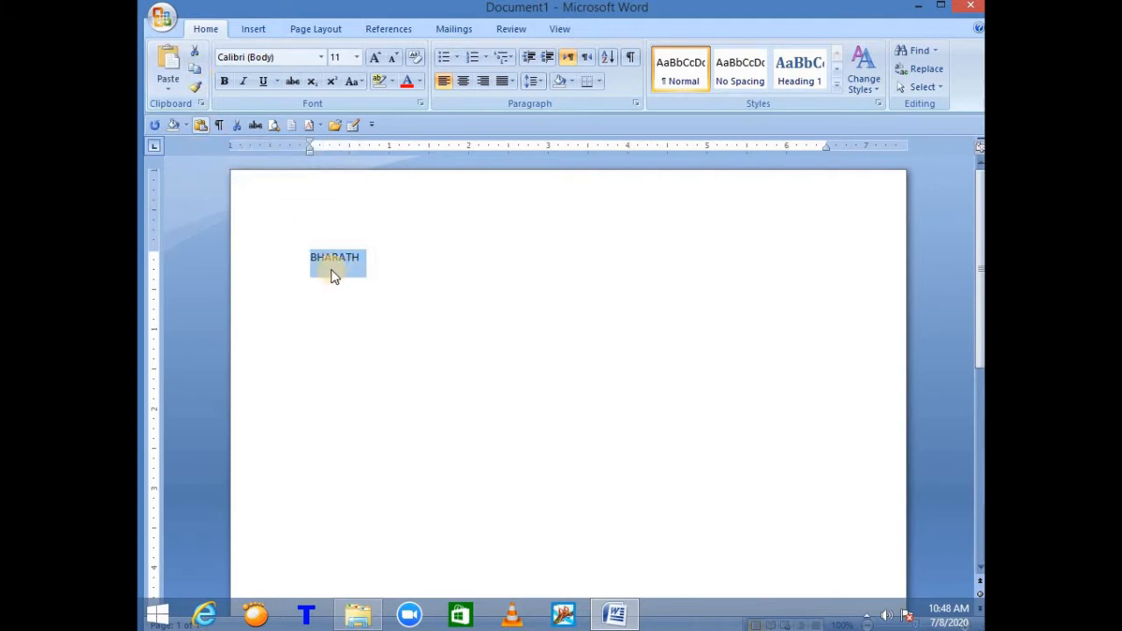
Paste the copied word on the same line, a few spaces after the original
{"action": "left_click", "coordinate": [387, 257]}
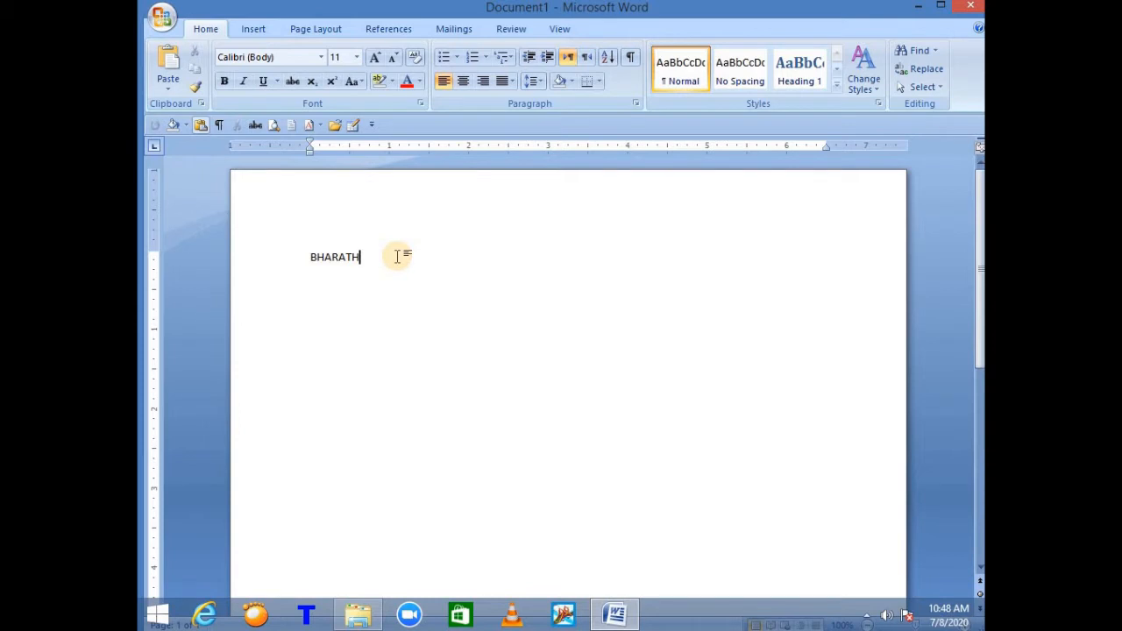
{"action": "key", "text": "Return"}
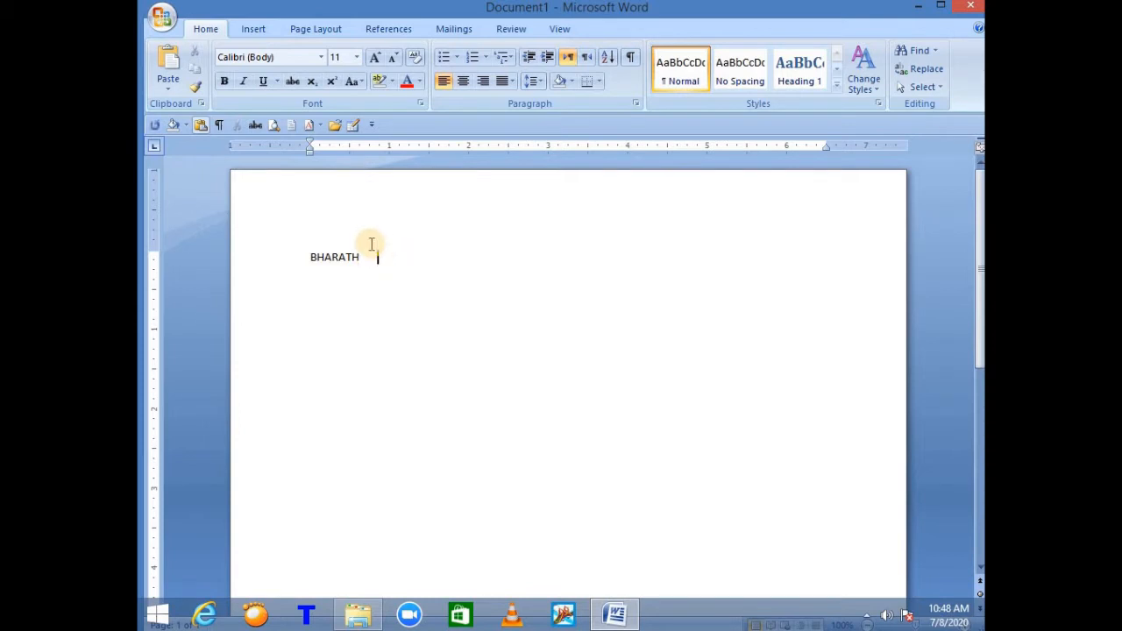
{"action": "left_click", "coordinate": [167, 66]}
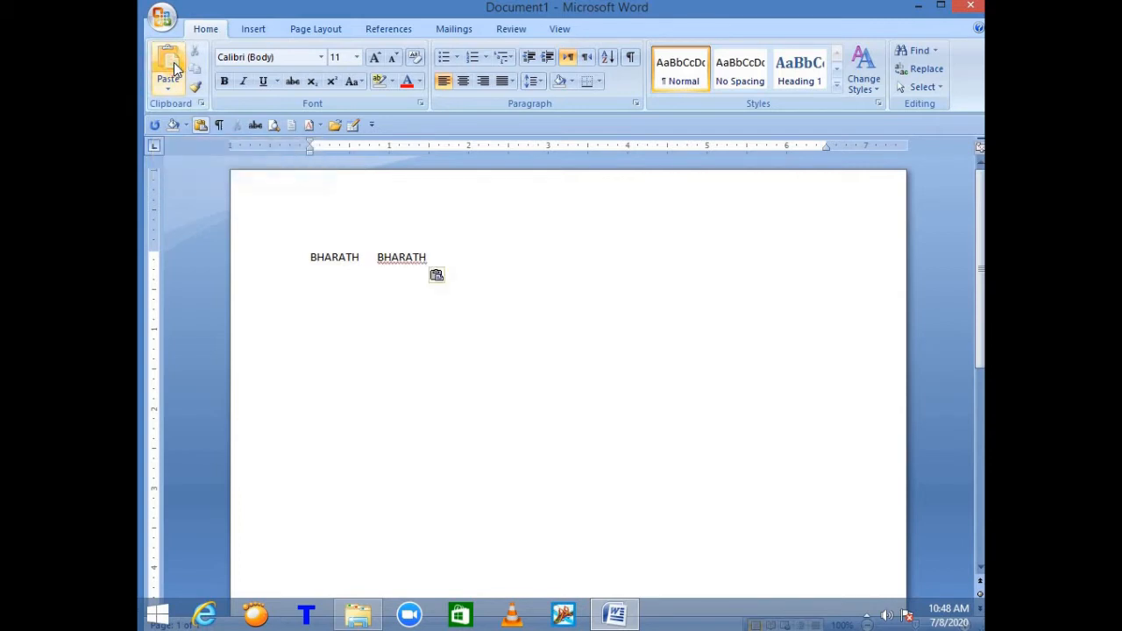
Paste two more copies of the word on separate lines below the first line
{"action": "left_click", "coordinate": [426, 353]}
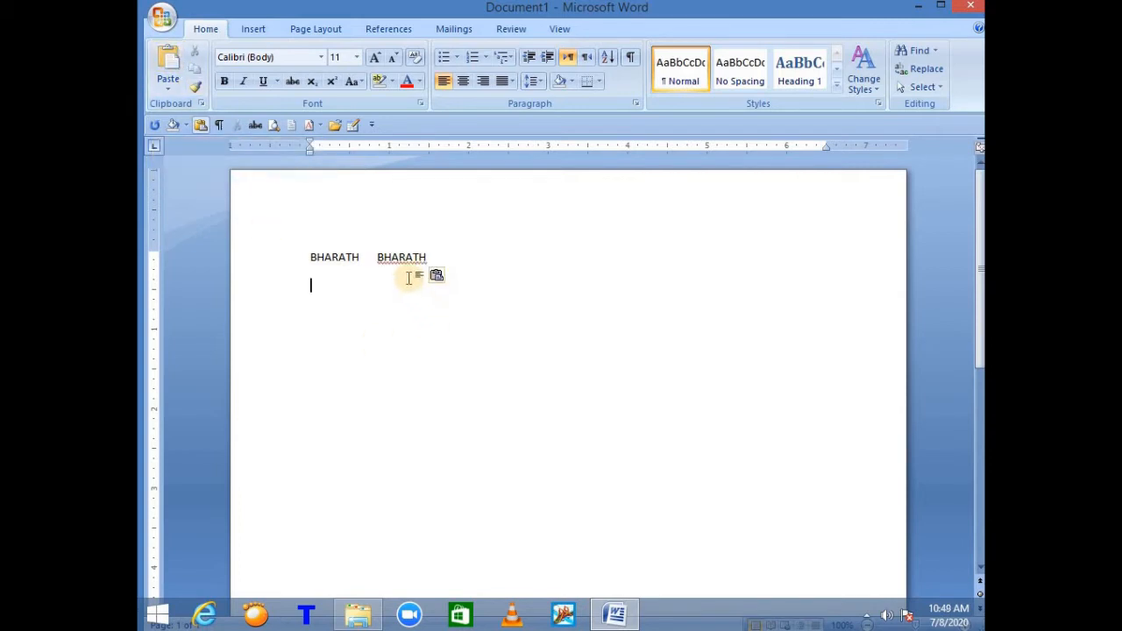
{"action": "left_click", "coordinate": [172, 64]}
{"action": "left_click", "coordinate": [172, 65]}
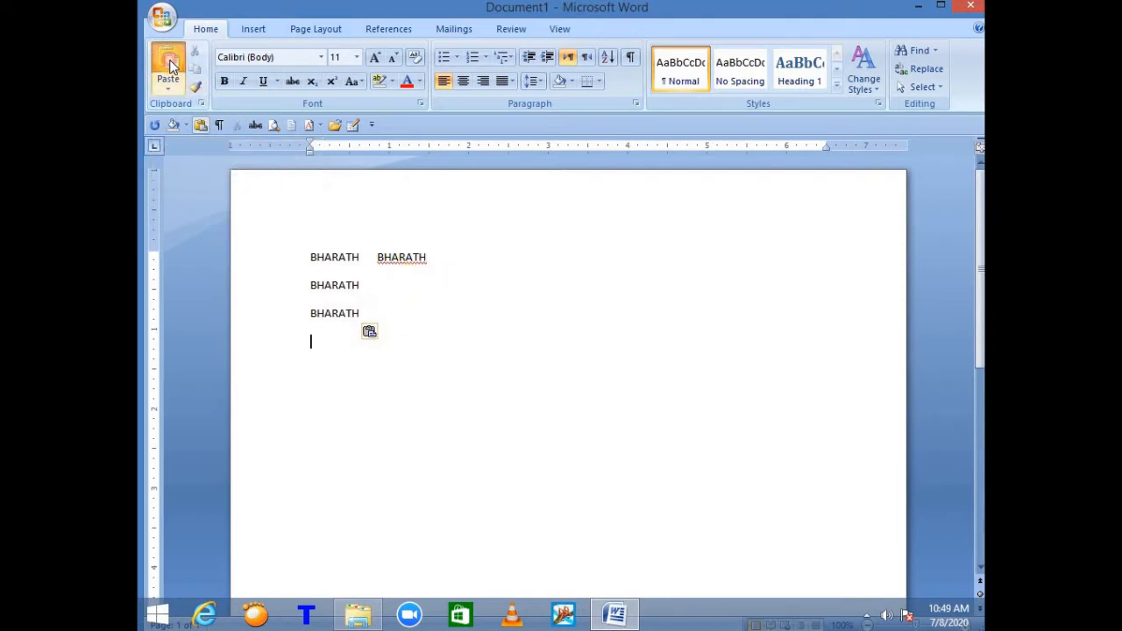
Paste seven more copies of the copied word on separate lines below the existing ones
{"action": "left_click", "coordinate": [172, 64]}
{"action": "left_click", "coordinate": [172, 65]}
{"action": "left_click", "coordinate": [172, 64]}
{"action": "left_click", "coordinate": [171, 65]}
{"action": "left_click", "coordinate": [172, 65]}
{"action": "left_click", "coordinate": [171, 65]}
{"action": "left_click", "coordinate": [172, 65]}
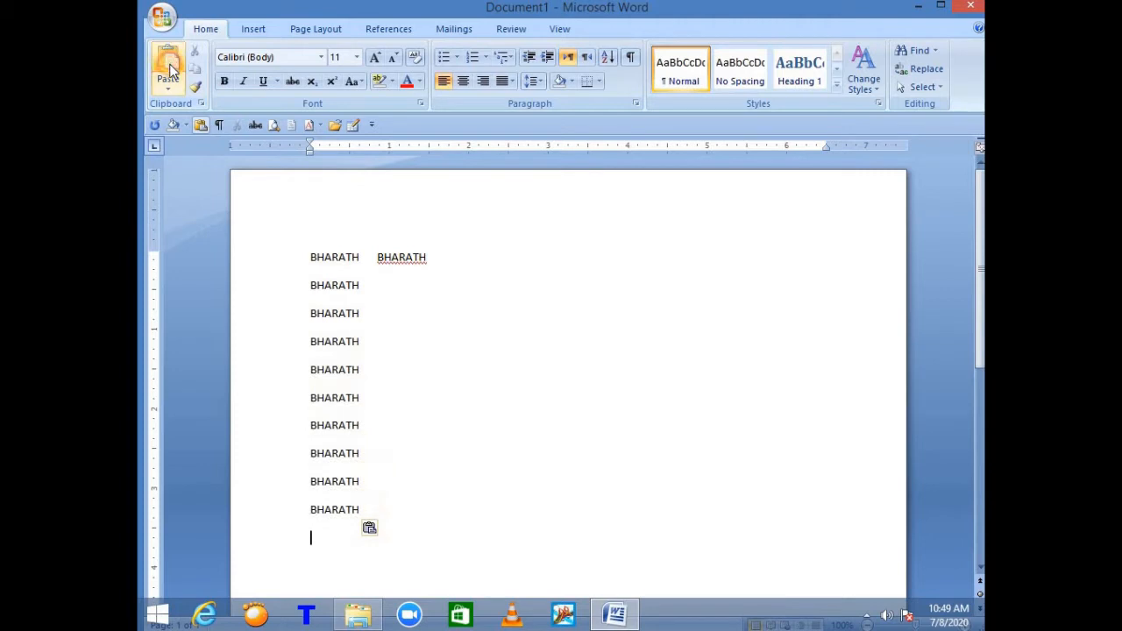
Select all the copies of the word on the page and delete them
{"action": "left_click_drag", "start_coordinate": [368, 505], "coordinate": [328, 257]}
{"action": "left_click", "coordinate": [441, 352]}
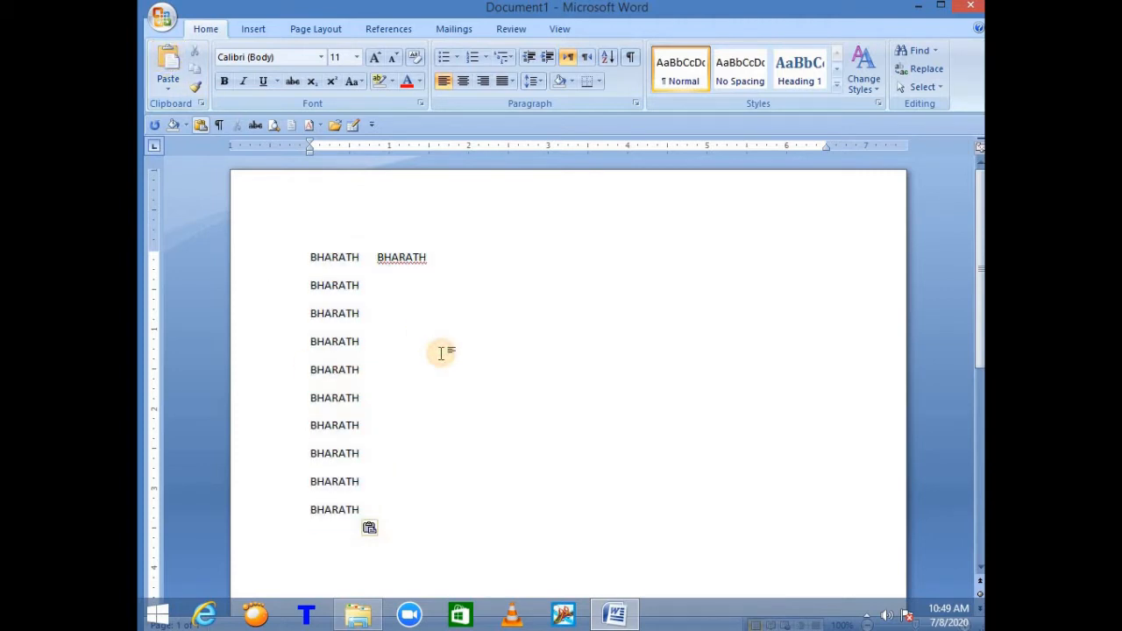
{"action": "left_click_drag", "start_coordinate": [309, 257], "coordinate": [360, 255]}
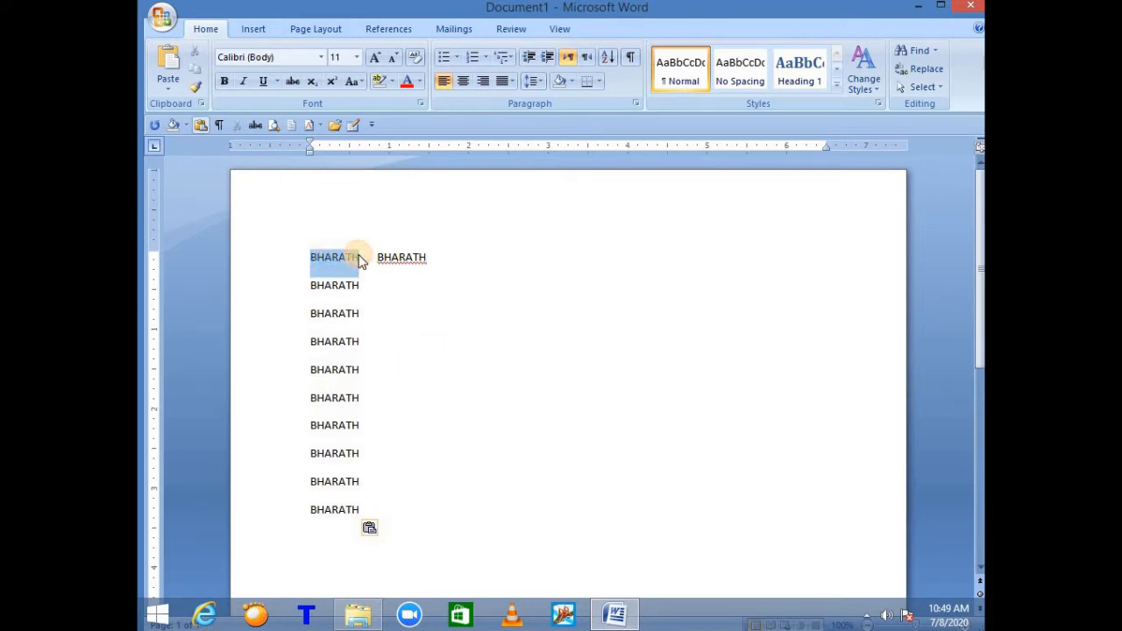
{"action": "left_click", "coordinate": [401, 298]}
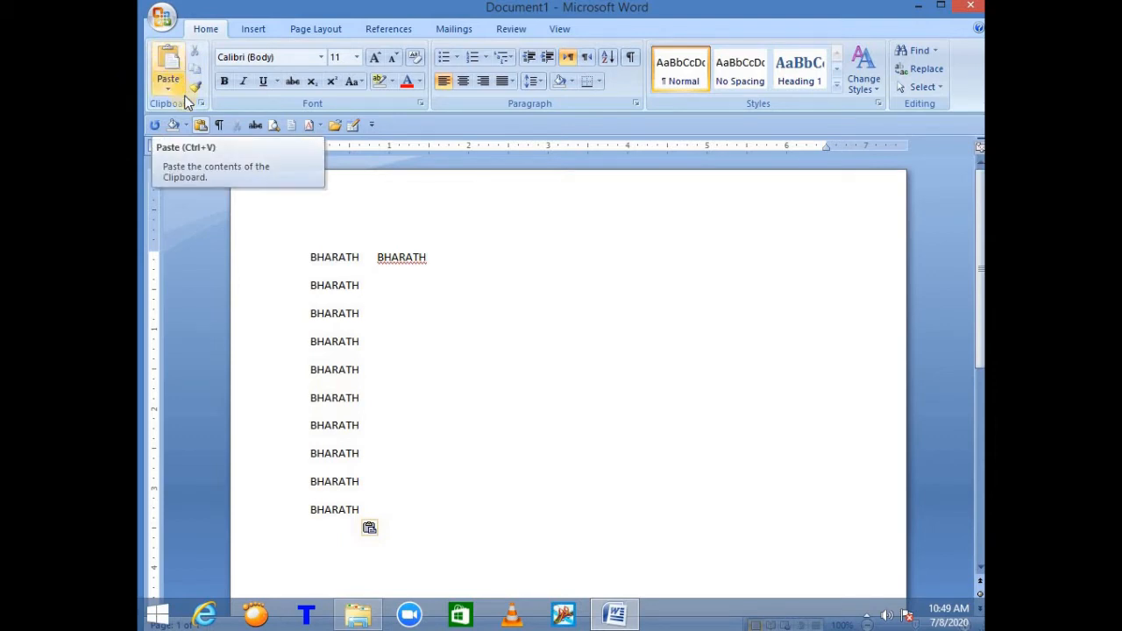
{"action": "left_click_drag", "start_coordinate": [310, 257], "coordinate": [408, 524]}
{"action": "key", "text": "Delete"}
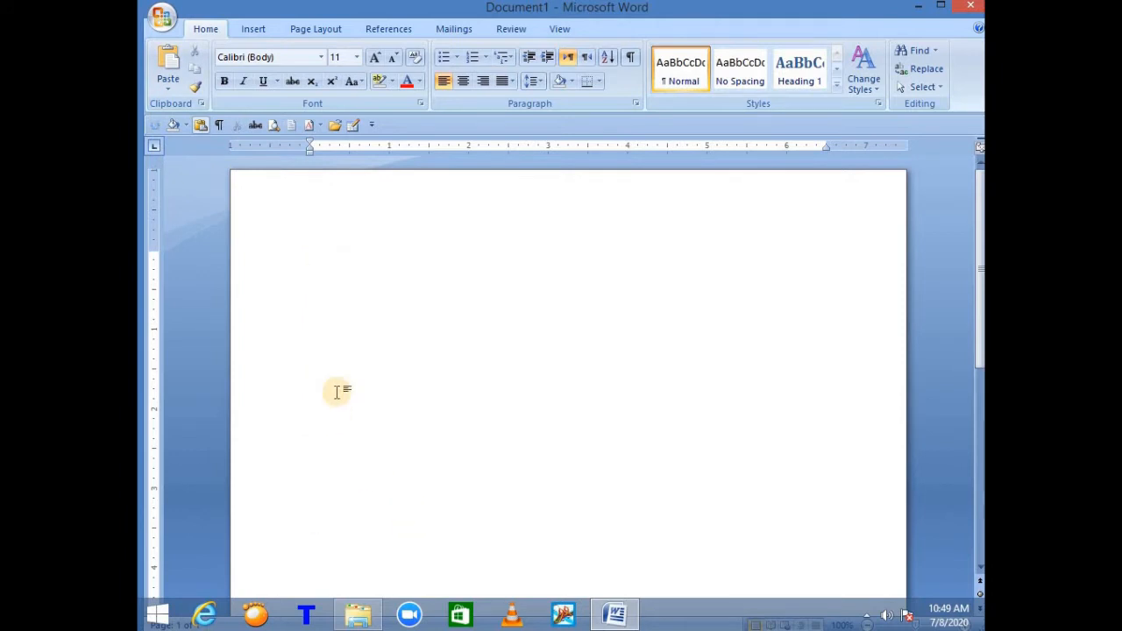
Enter a different short first name in capitals on the empty page and cut it
{"action": "type", "text": "RAJU"}
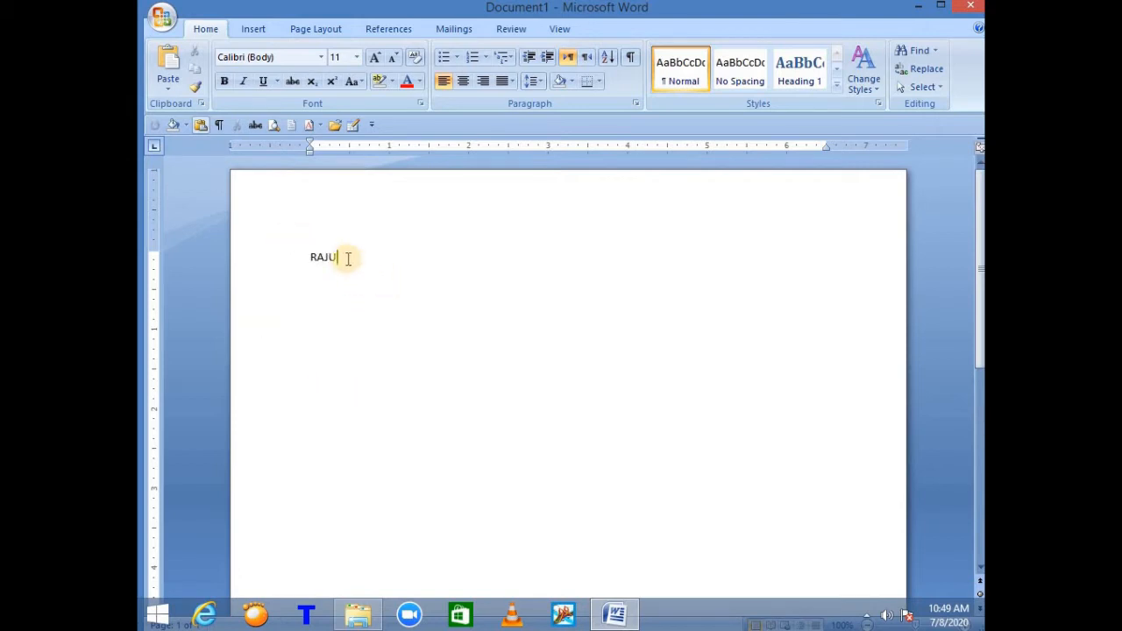
{"action": "left_click_drag", "start_coordinate": [341, 256], "coordinate": [306, 265]}
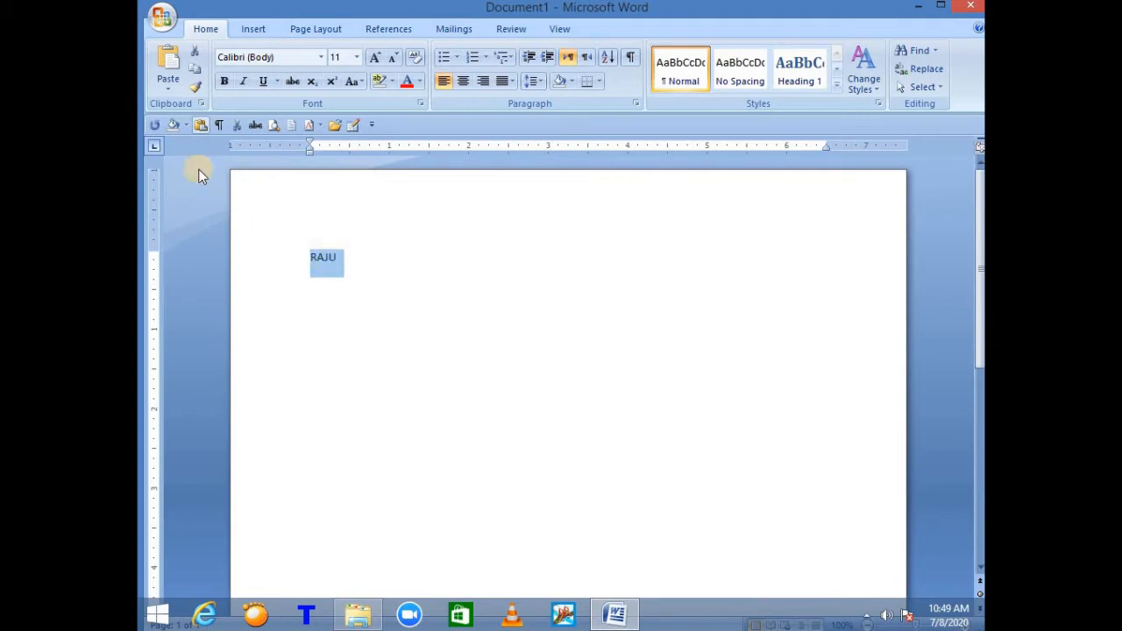
{"action": "left_click", "coordinate": [197, 54]}
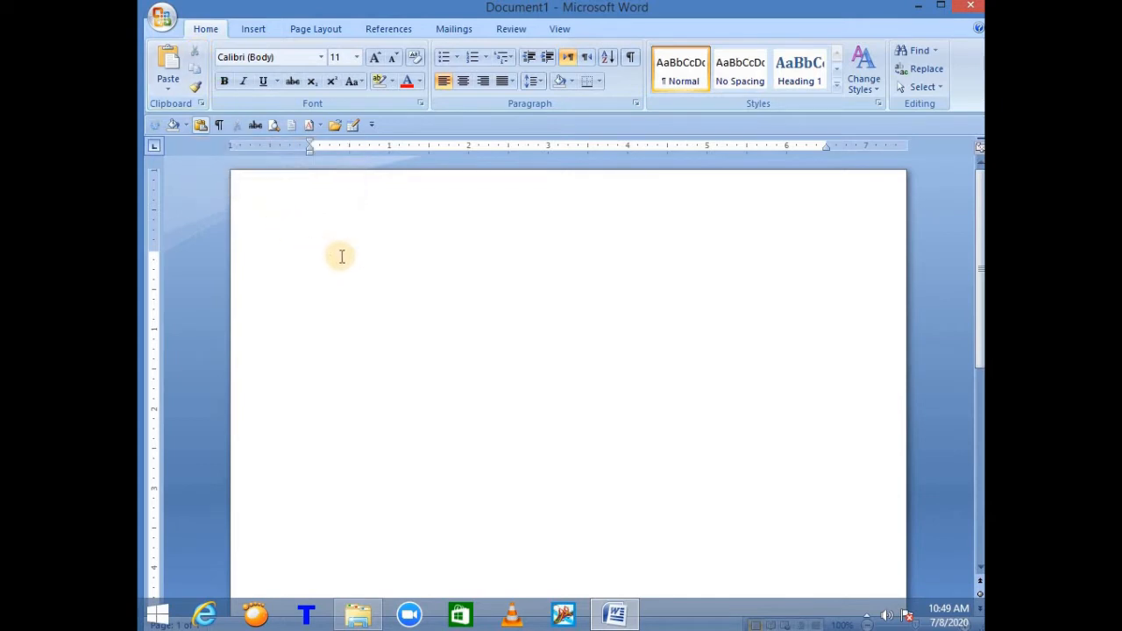
Paste the cut name eleven times on separate lines down the page
{"action": "left_click", "coordinate": [175, 63]}
{"action": "left_click", "coordinate": [174, 63]}
{"action": "left_click", "coordinate": [174, 63]}
{"action": "left_click", "coordinate": [175, 63]}
{"action": "left_click", "coordinate": [174, 63]}
{"action": "left_click", "coordinate": [174, 63]}
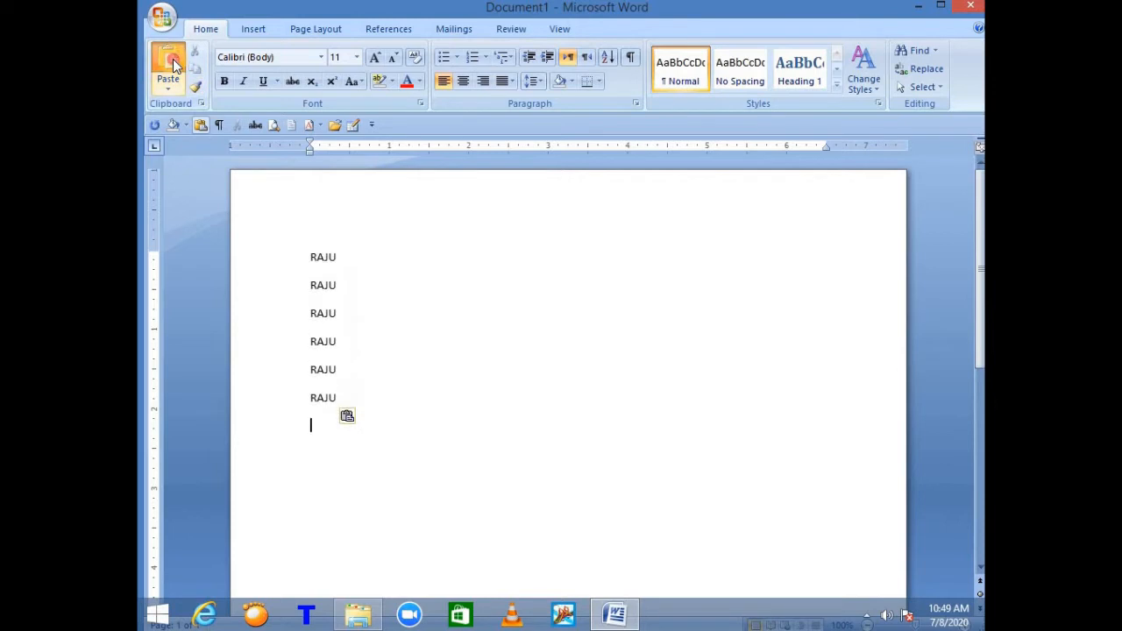
{"action": "left_click", "coordinate": [174, 63]}
{"action": "left_click", "coordinate": [175, 63]}
{"action": "left_click", "coordinate": [175, 63]}
{"action": "left_click", "coordinate": [174, 65]}
{"action": "left_click", "coordinate": [173, 67]}
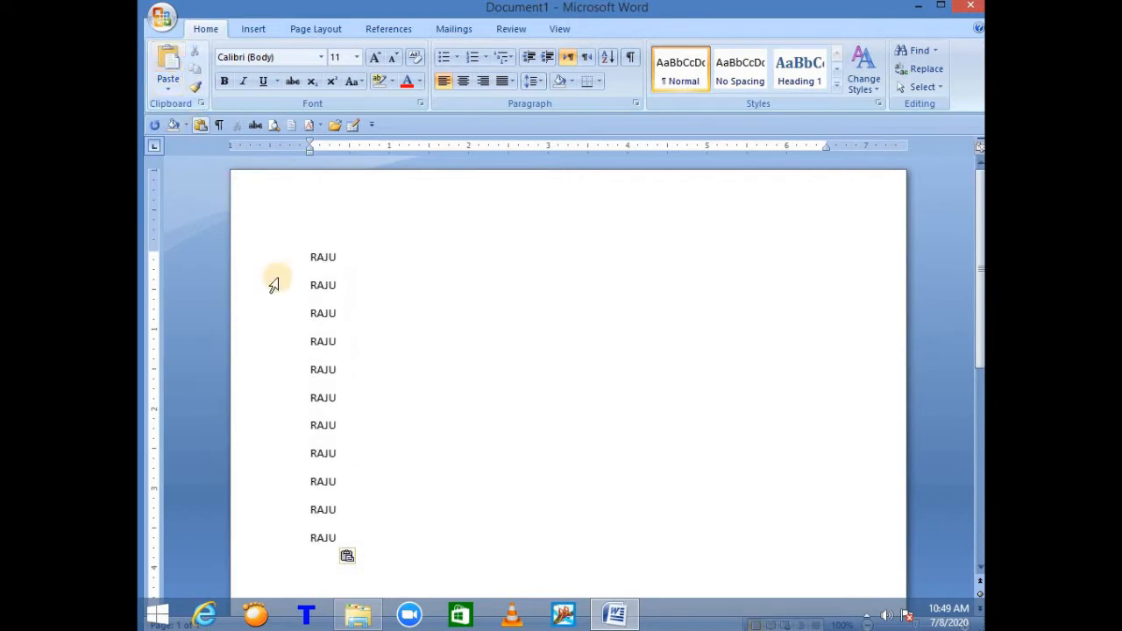
Select the whole column of pasted names and delete it
{"action": "scroll", "coordinate": [455, 342], "scroll_direction": "down", "scroll_amount": 1}
{"action": "scroll", "coordinate": [456, 342], "scroll_direction": "up", "scroll_amount": 1}
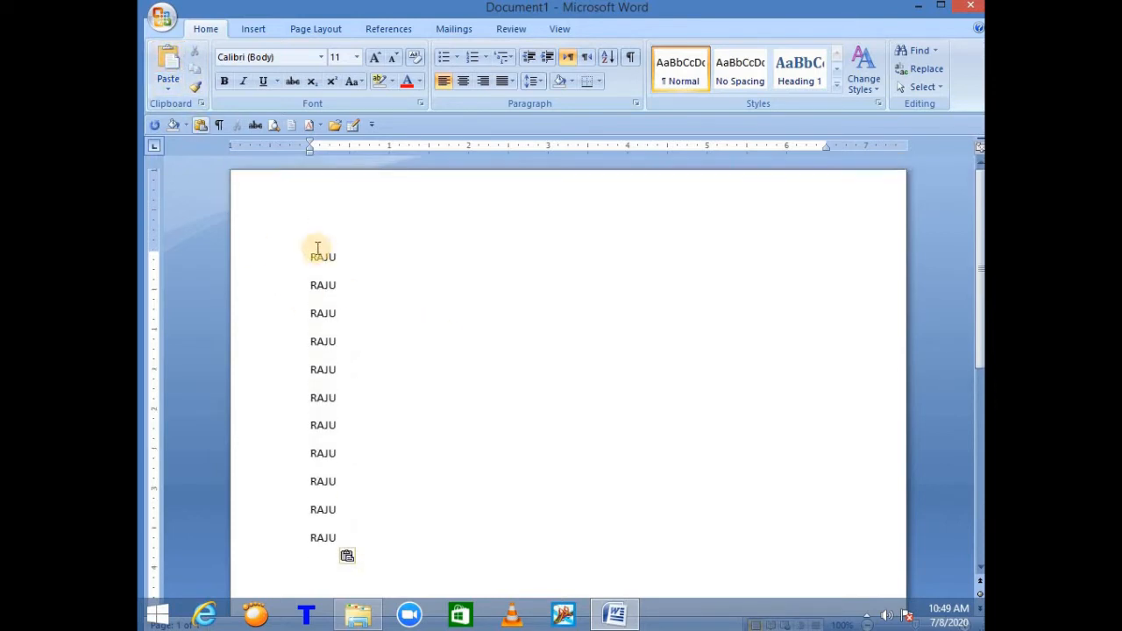
{"action": "left_click_drag", "start_coordinate": [310, 256], "coordinate": [378, 538]}
{"action": "key", "text": "Delete"}
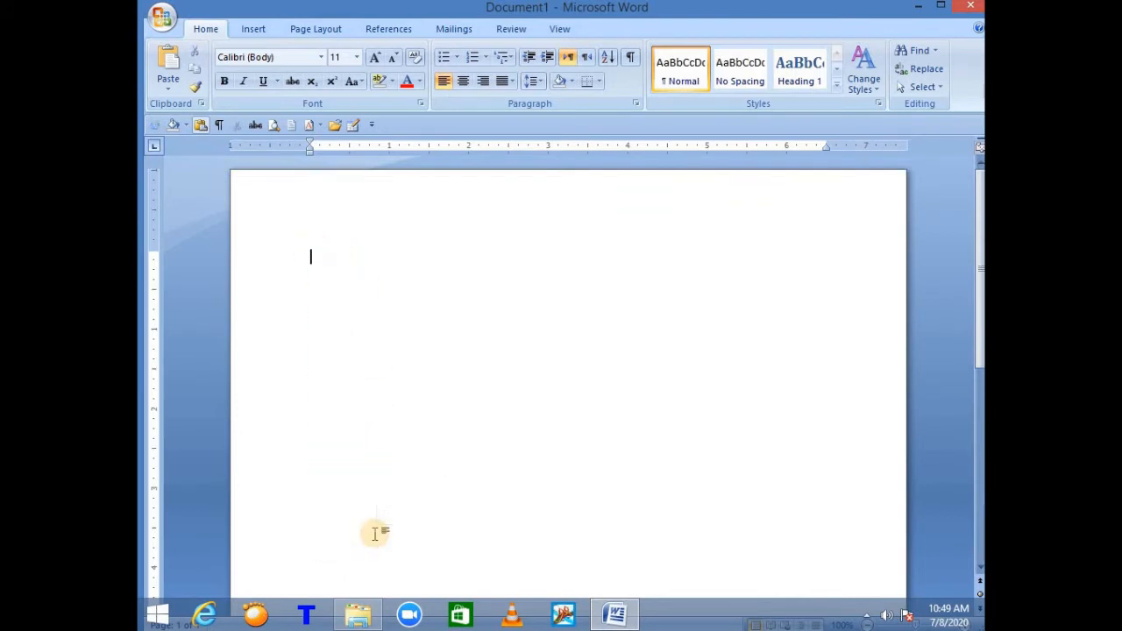
Enter "CUT-→ PASTE" with an arrow between the words as the first line of the page
{"action": "type", "text": "c"}
{"action": "type", "text": "UT"}
{"action": "type", "text": "---> P"}
{"action": "type", "text": "ASTE"}
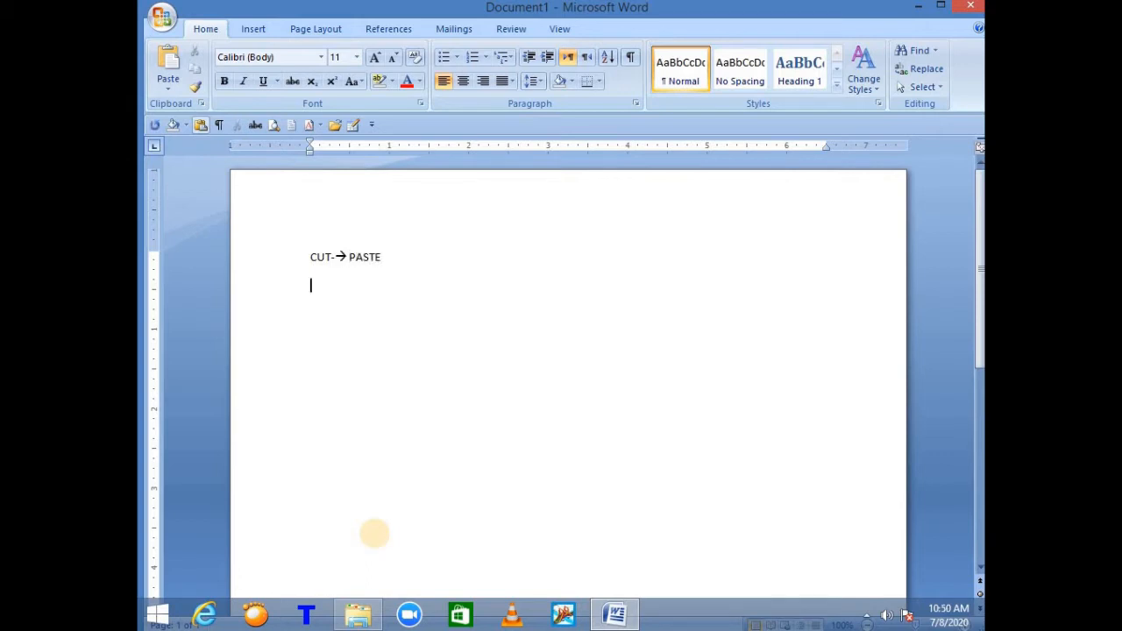
Enter "COPY→PASTE" as the second line, below the CUT line
{"action": "type", "text": "CO"}
{"action": "type", "text": "PY"}
{"action": "type", "text": "--"}
{"action": "type", "text": ">P"}
{"action": "type", "text": "ASTE"}
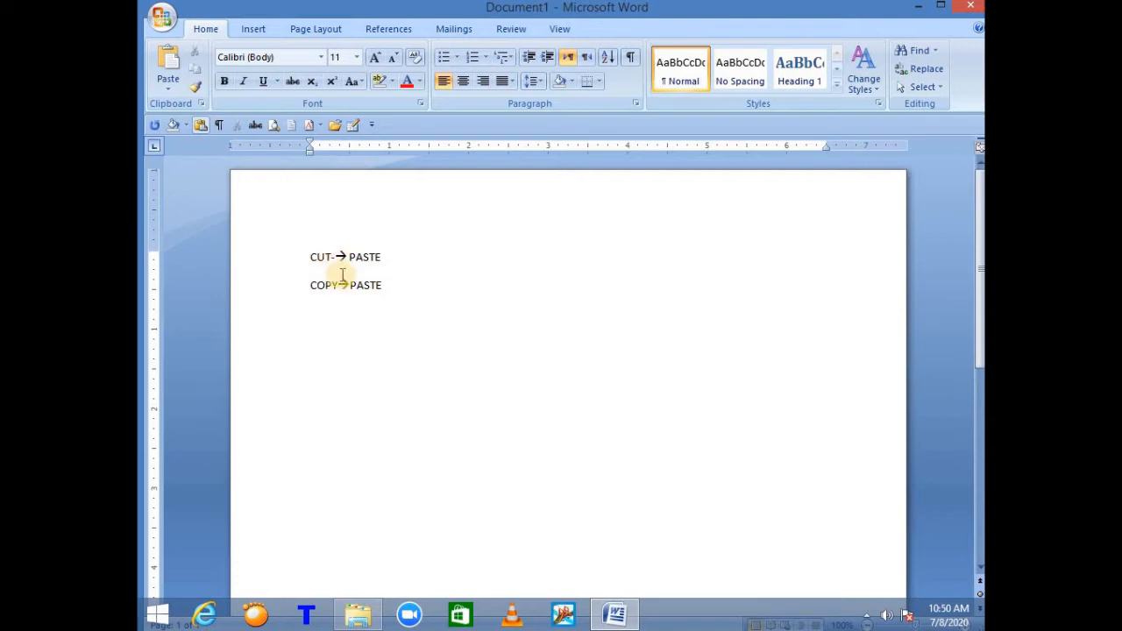
Add a sample first name in capitals at the end of the CUT line and cut it
{"action": "left_click", "coordinate": [422, 254]}
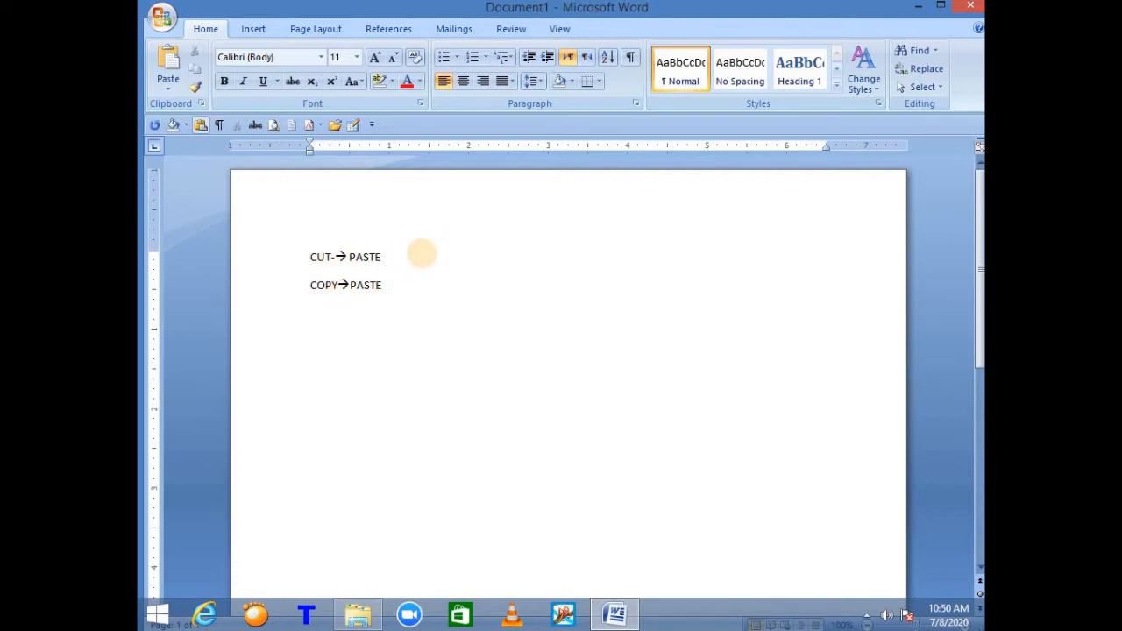
{"action": "type", "text": "RAJU"}
{"action": "left_click_drag", "start_coordinate": [427, 258], "coordinate": [392, 258]}
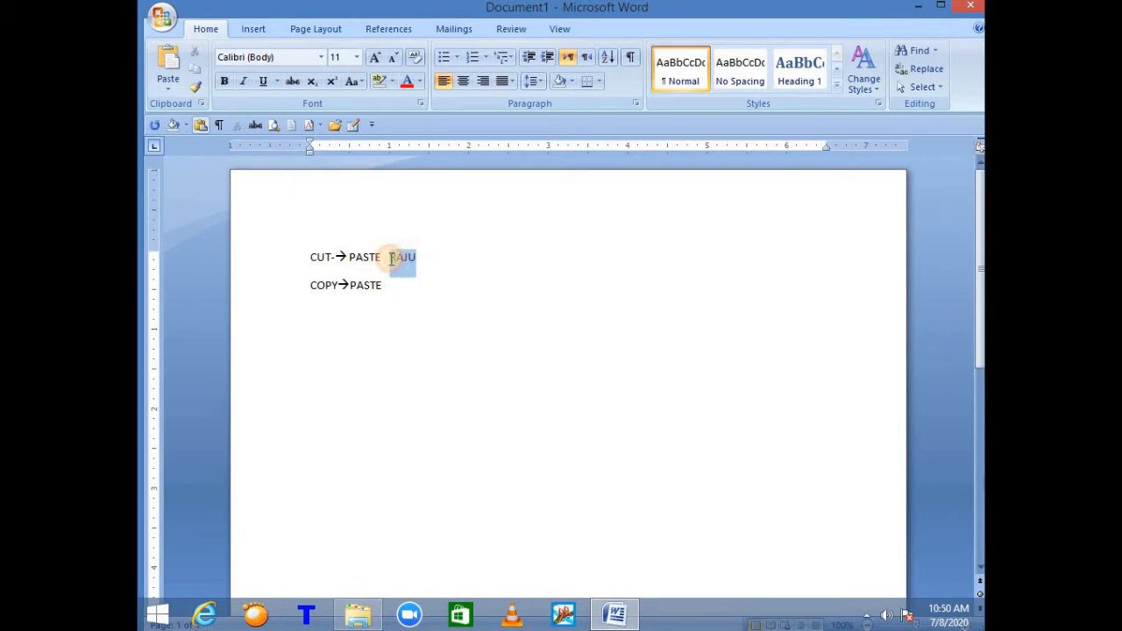
{"action": "left_click", "coordinate": [195, 52]}
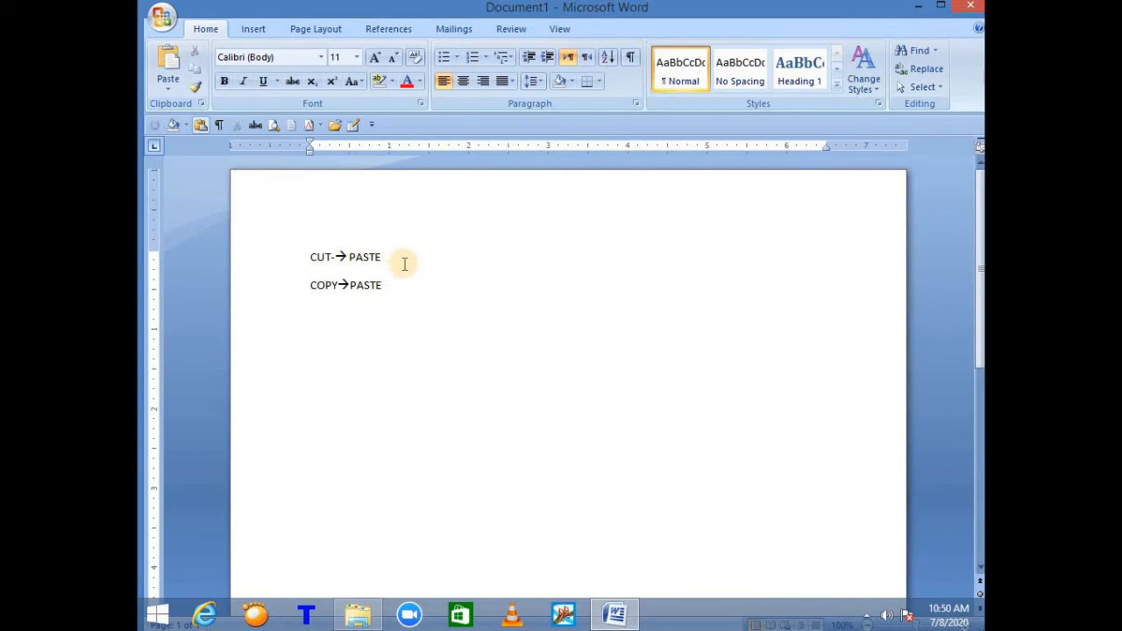
Add another sample first name in capitals at the end of the COPY line and copy it
{"action": "left_click", "coordinate": [396, 281]}
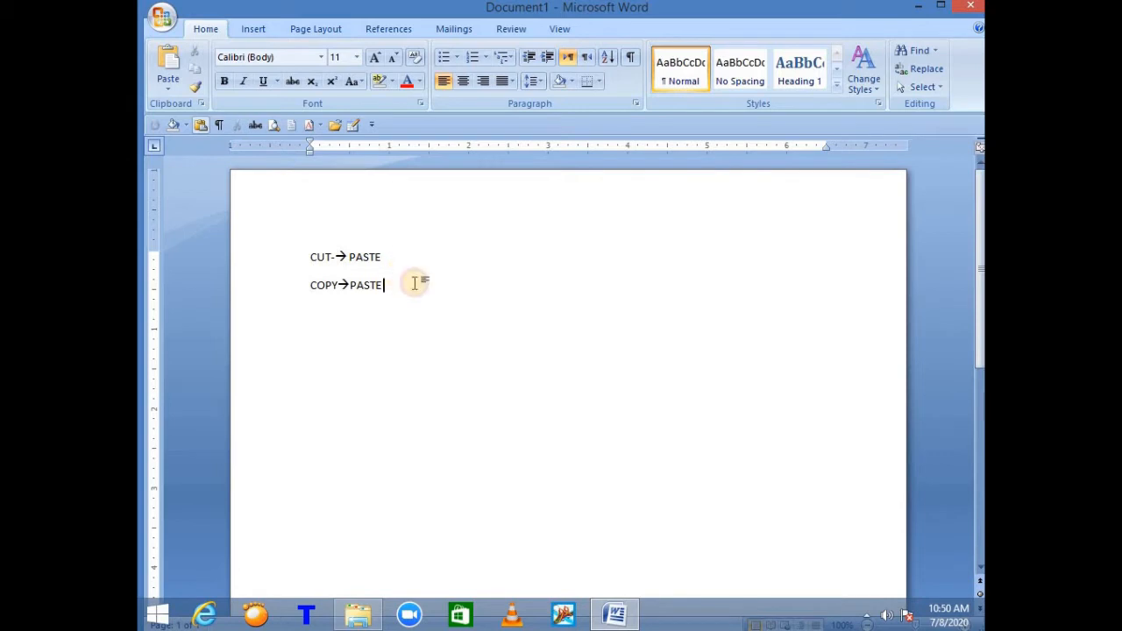
{"action": "type", "text": "RANI"}
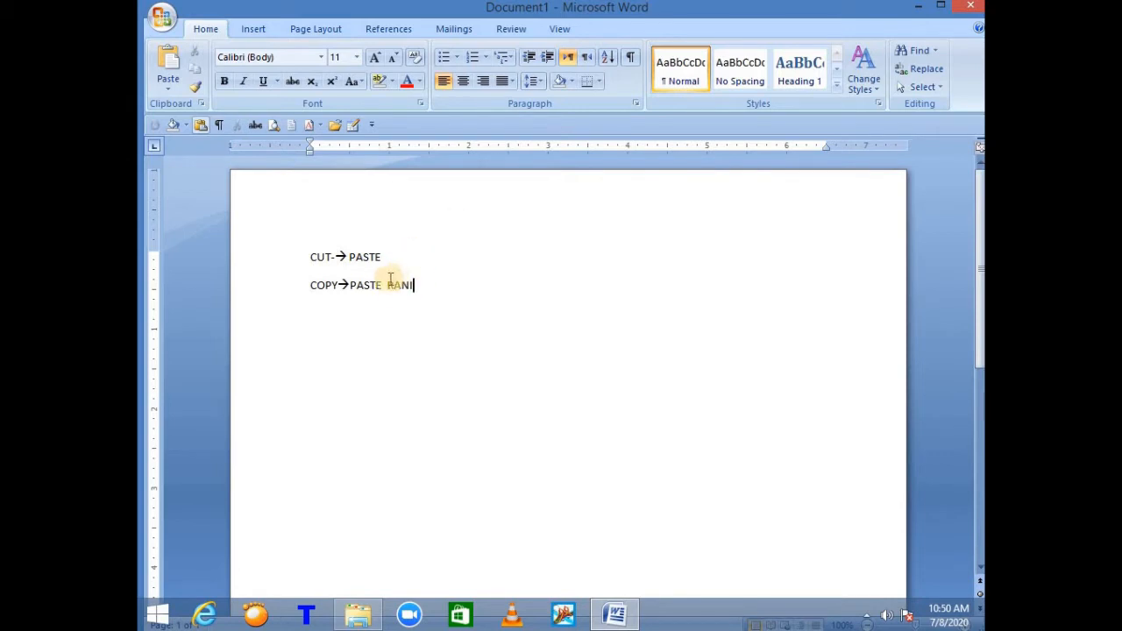
{"action": "mouse_move", "coordinate": [413, 285]}
{"action": "left_mouse_down"}
{"action": "mouse_move", "coordinate": [388, 285]}
{"action": "mouse_move", "coordinate": [421, 284]}
{"action": "left_mouse_up"}
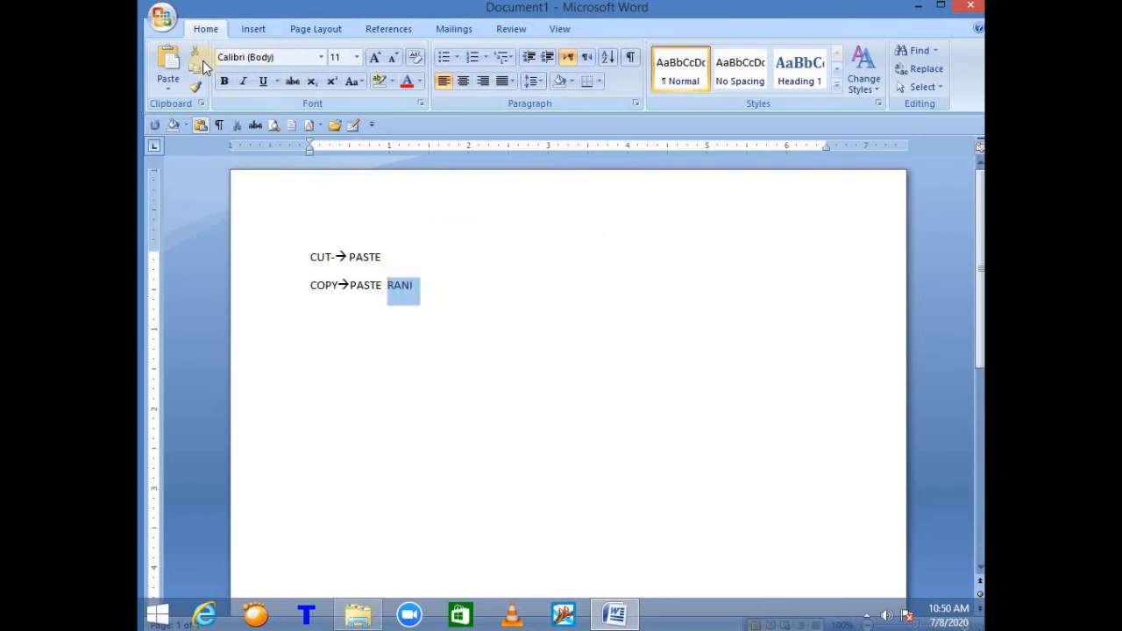
{"action": "left_click", "coordinate": [195, 72]}
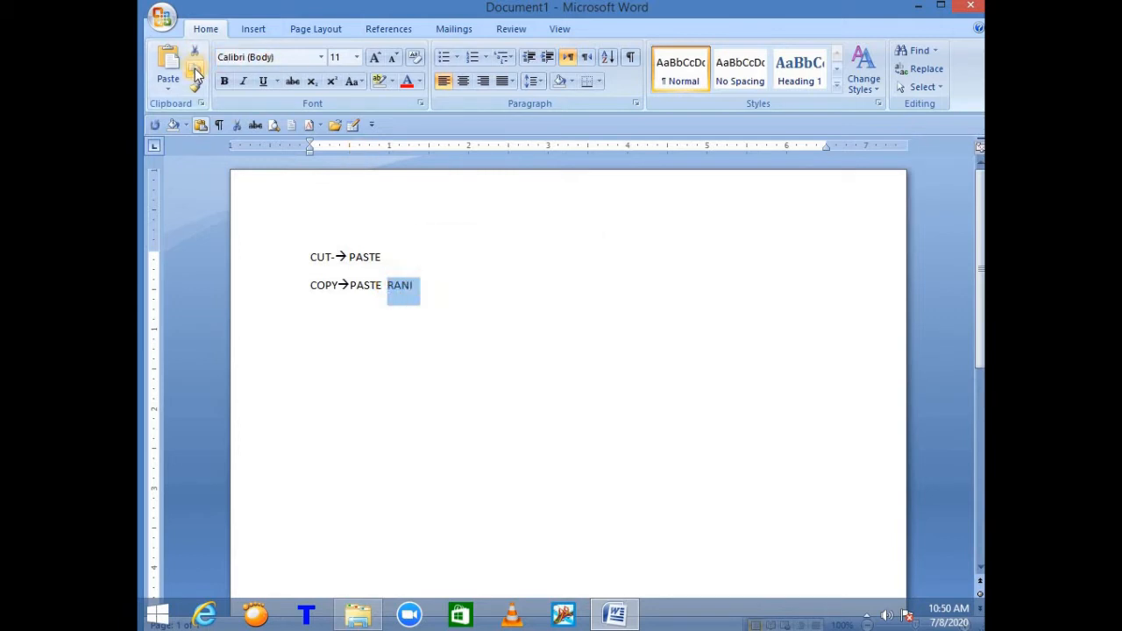
Paste the copied name four times, starting right after the name on the COPY line
{"action": "left_click", "coordinate": [439, 289]}
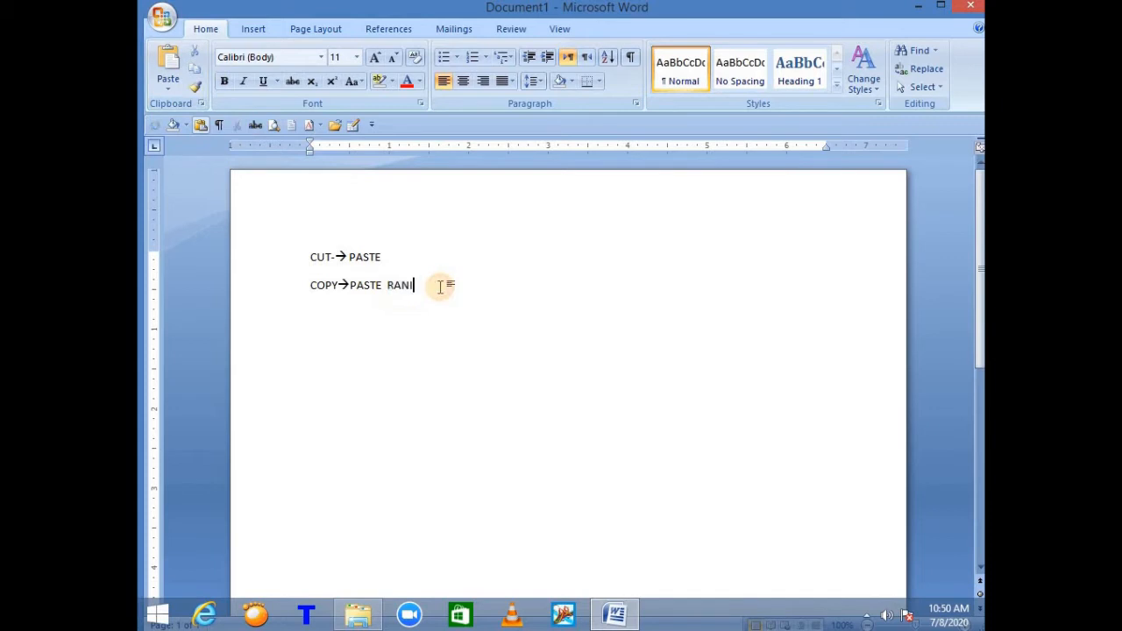
{"action": "left_click", "coordinate": [173, 78]}
{"action": "left_click", "coordinate": [174, 79]}
{"action": "left_click", "coordinate": [173, 79]}
{"action": "left_click", "coordinate": [173, 80]}
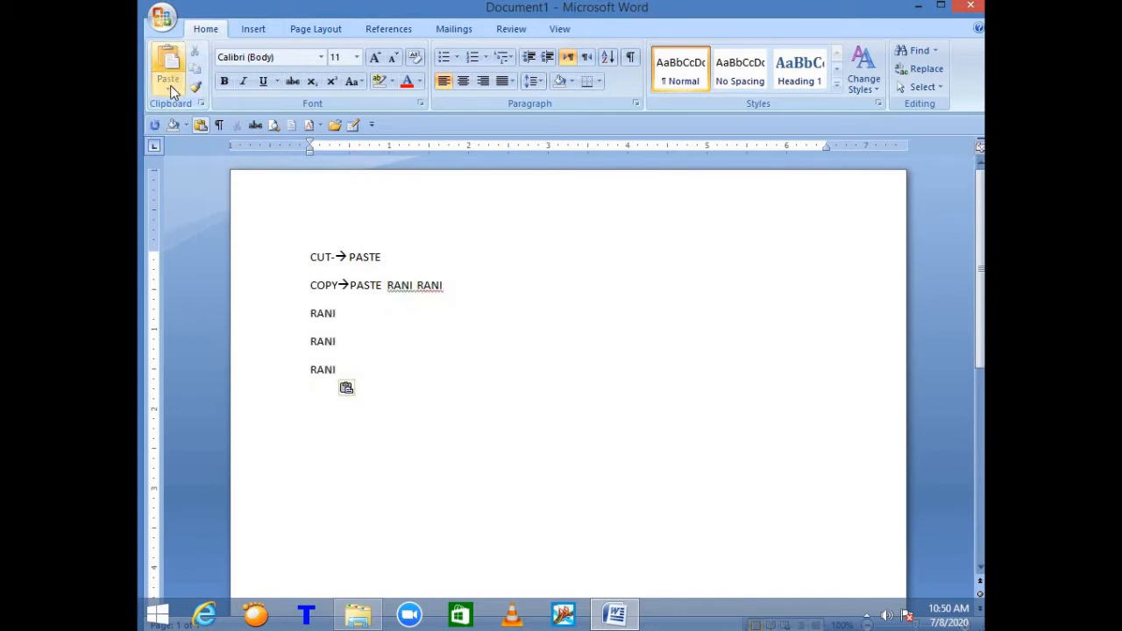
Delete everything after the arrow on the COPY line, including all the names, and re-enter PASTE there
{"action": "left_click_drag", "start_coordinate": [344, 371], "coordinate": [313, 309]}
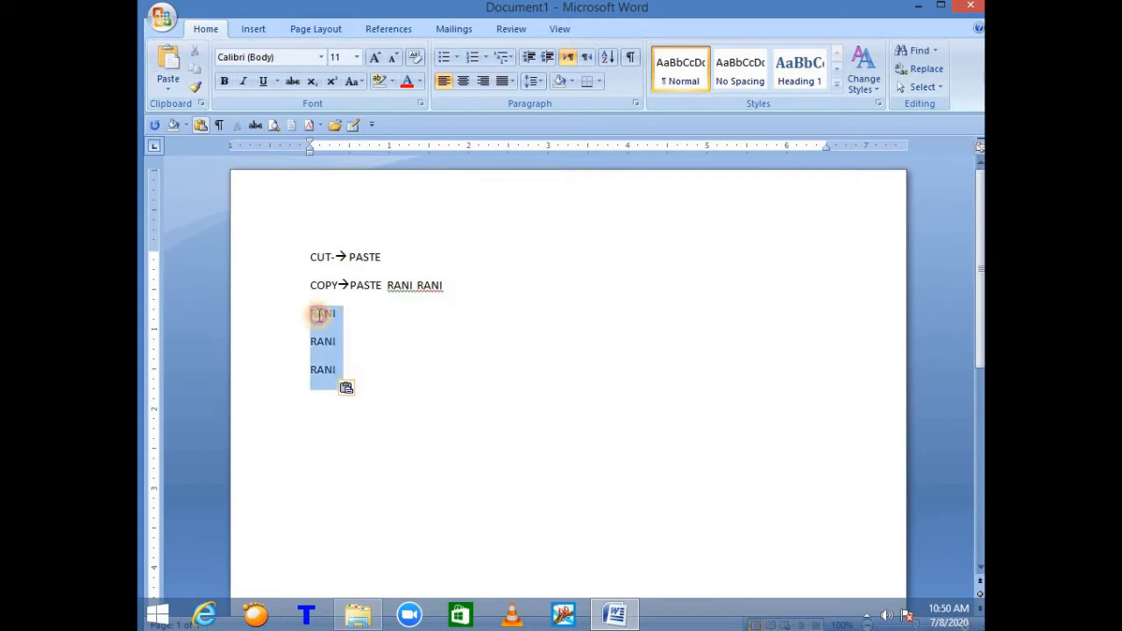
{"action": "left_click", "coordinate": [396, 316]}
{"action": "left_click_drag", "start_coordinate": [383, 286], "coordinate": [458, 390]}
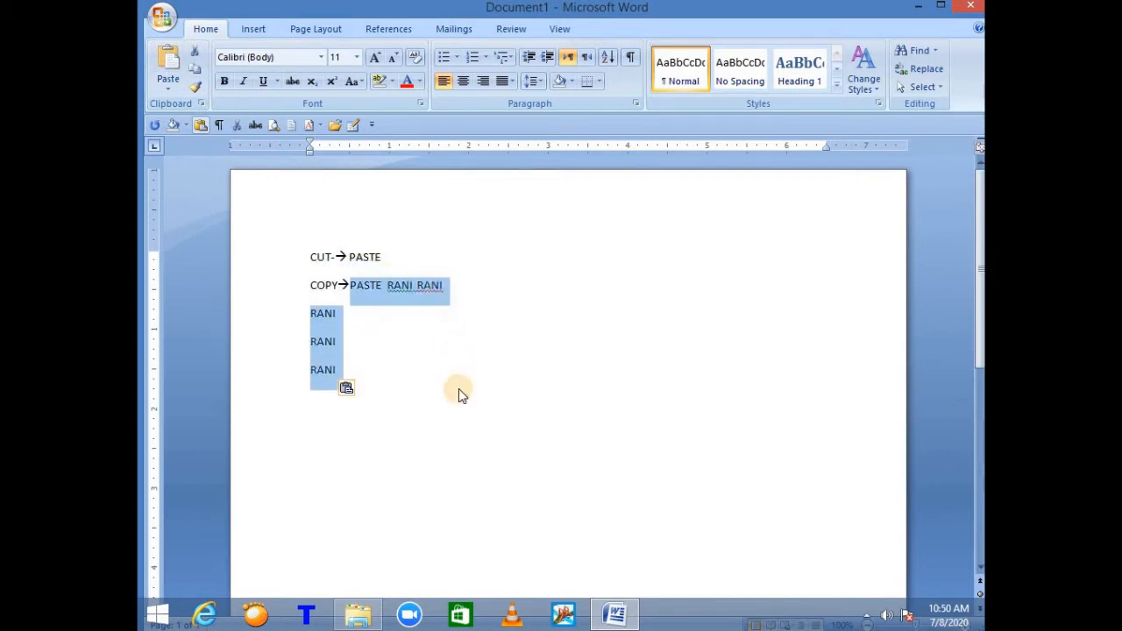
{"action": "key", "text": "Delete"}
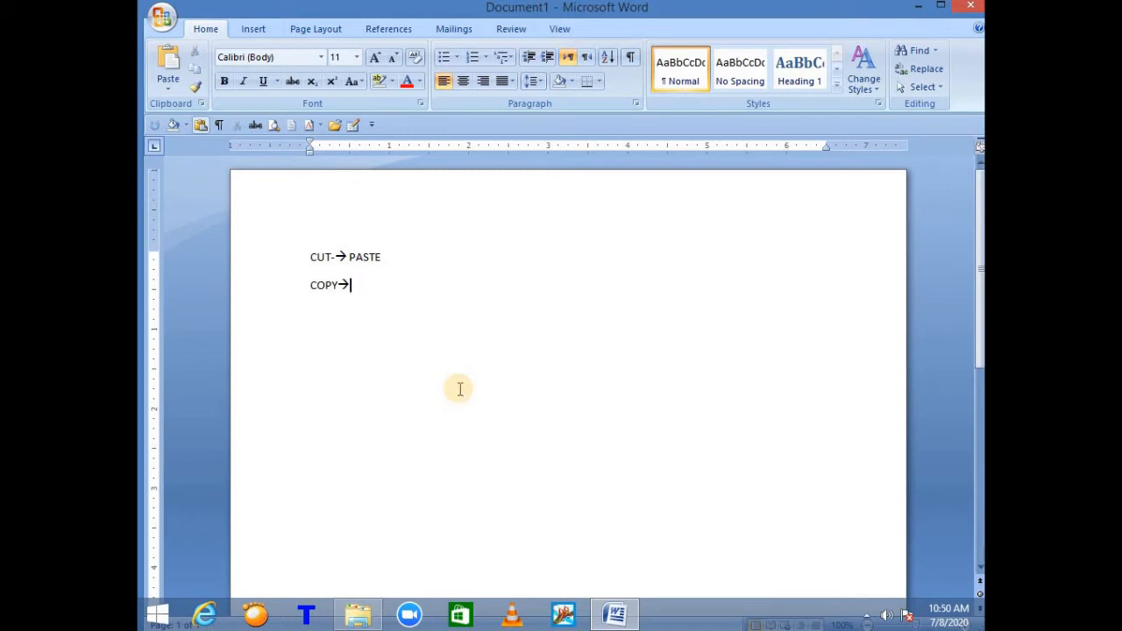
{"action": "type", "text": "P"}
{"action": "type", "text": "ASTE"}
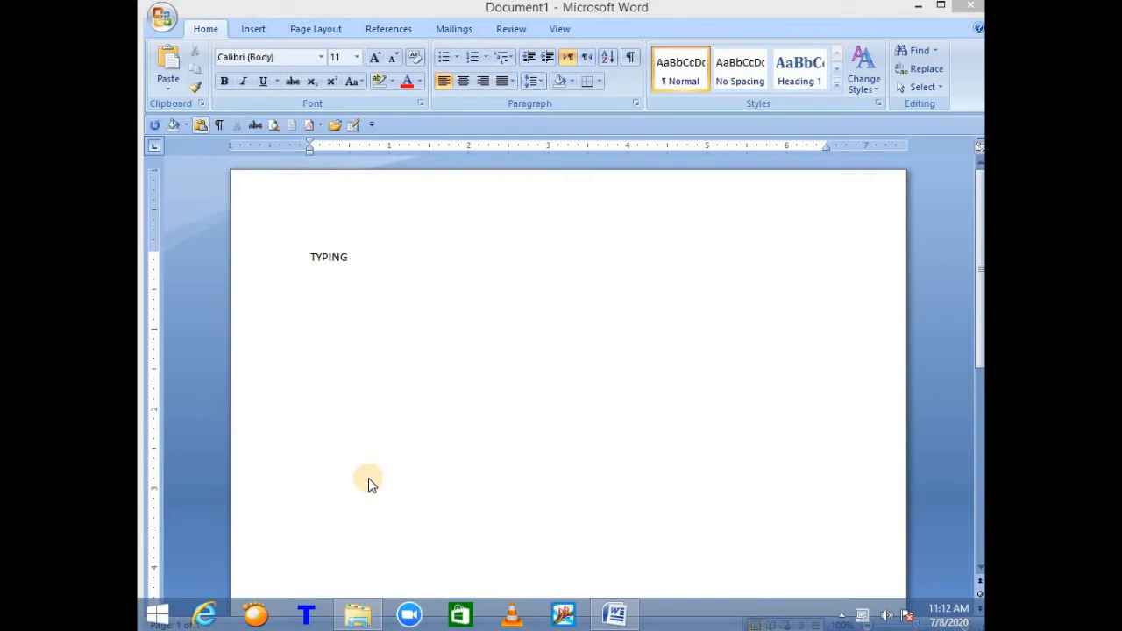
Add "CAPSLOCK -→ UPPER CSE" after the word TYPING on the first line
{"action": "left_click", "coordinate": [310, 257]}
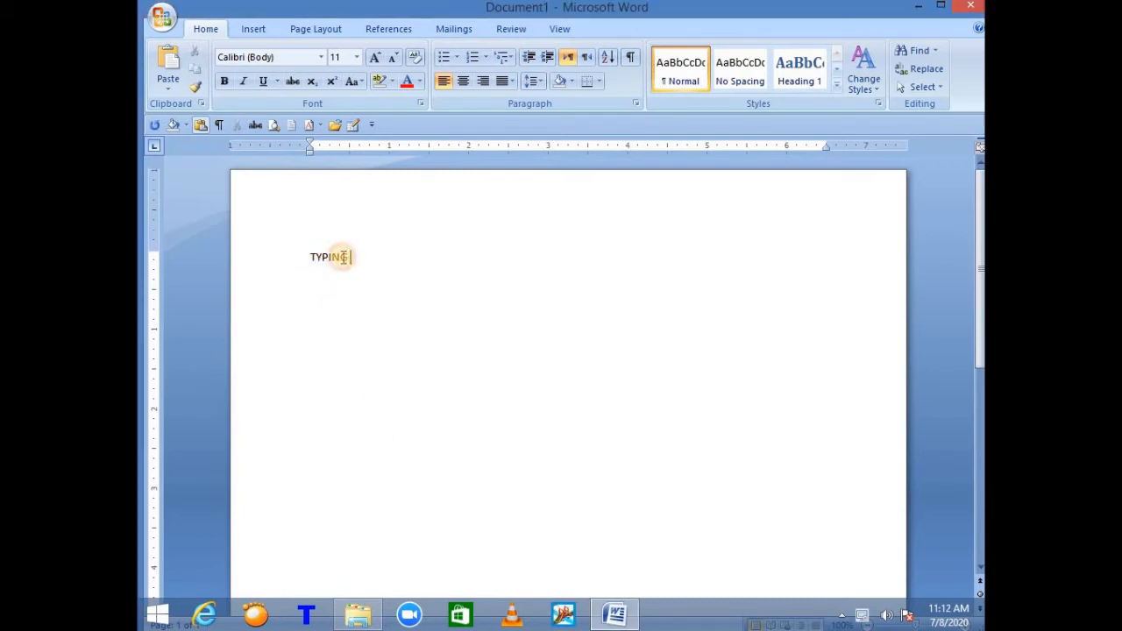
{"action": "double_click", "coordinate": [310, 257]}
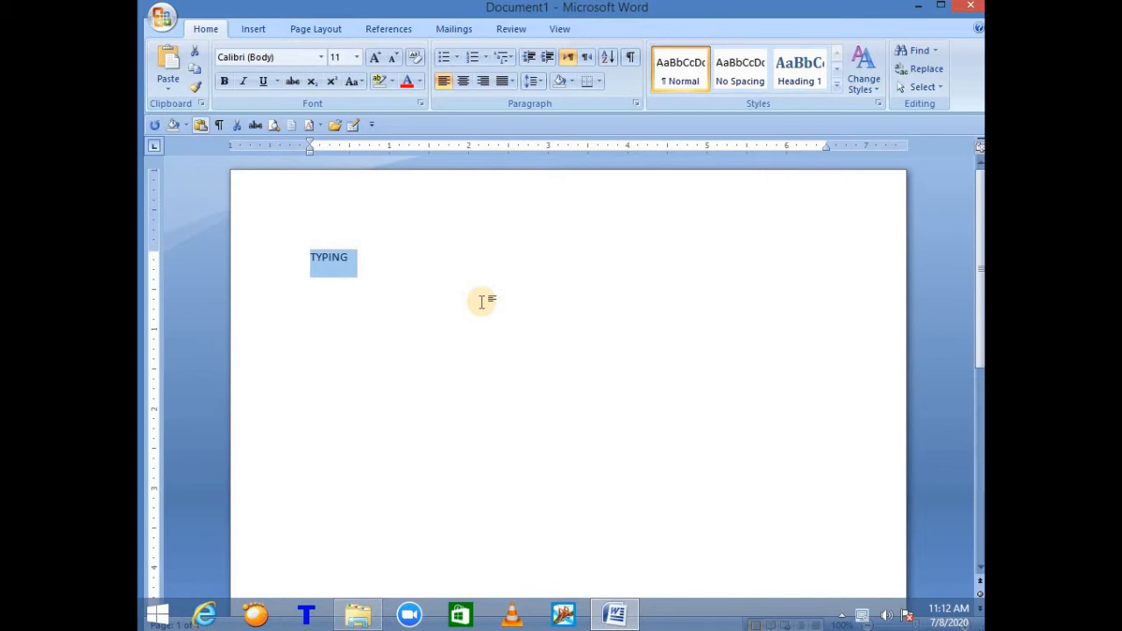
{"action": "left_click", "coordinate": [373, 255]}
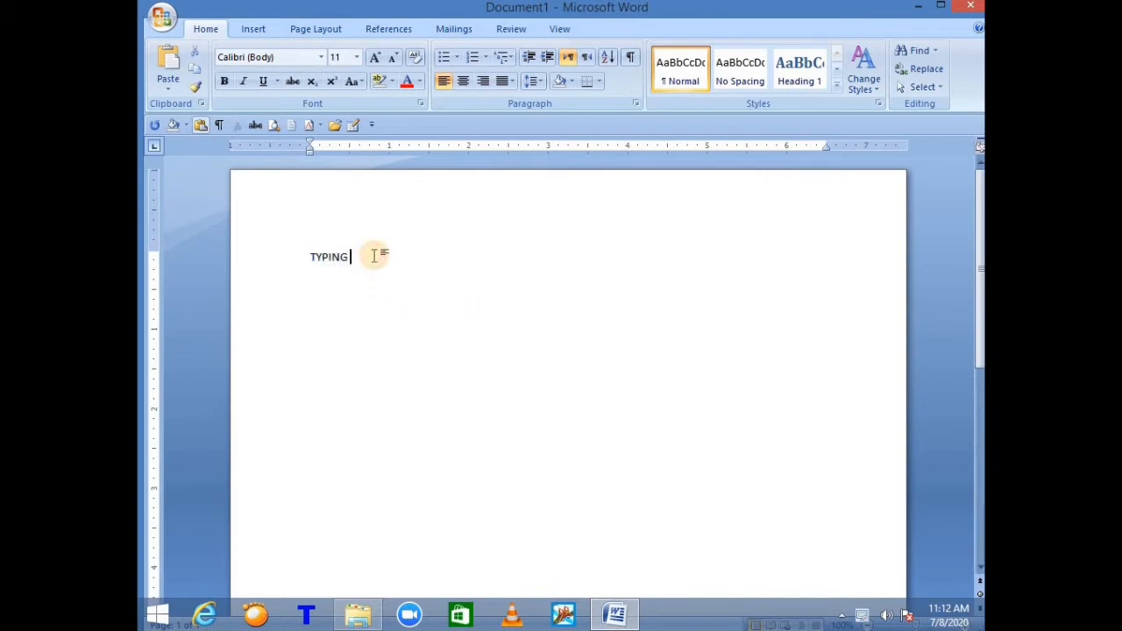
{"action": "type", "text": "CAPSLOCK ---"}
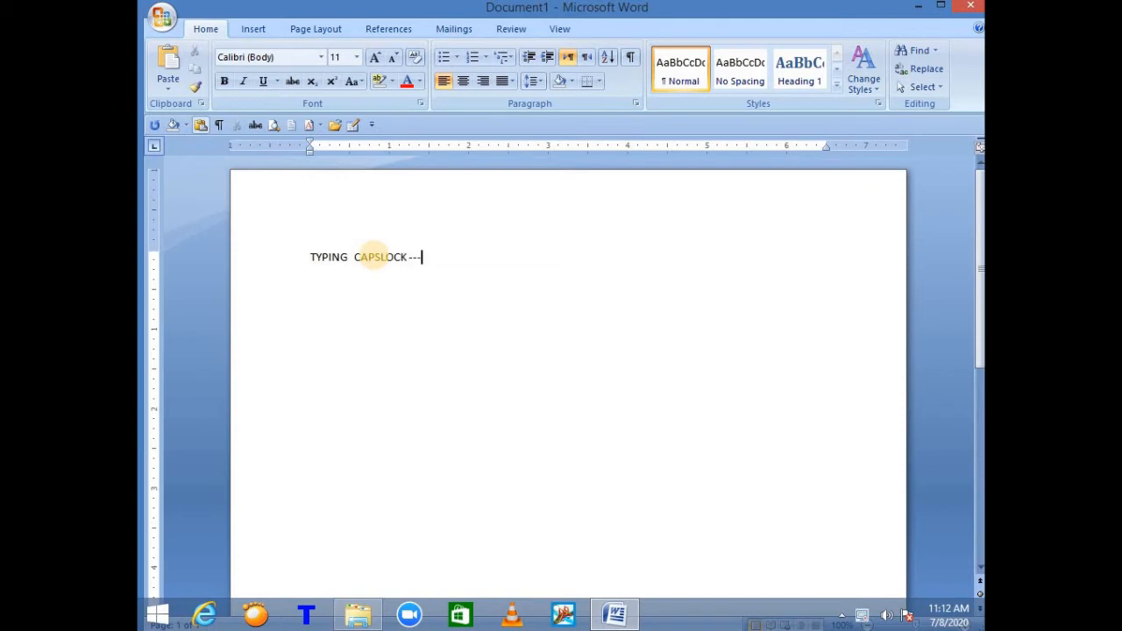
{"action": "type", "text": ">"}
{"action": "type", "text": " UPPER"}
{"action": "type", "text": " CSE"}
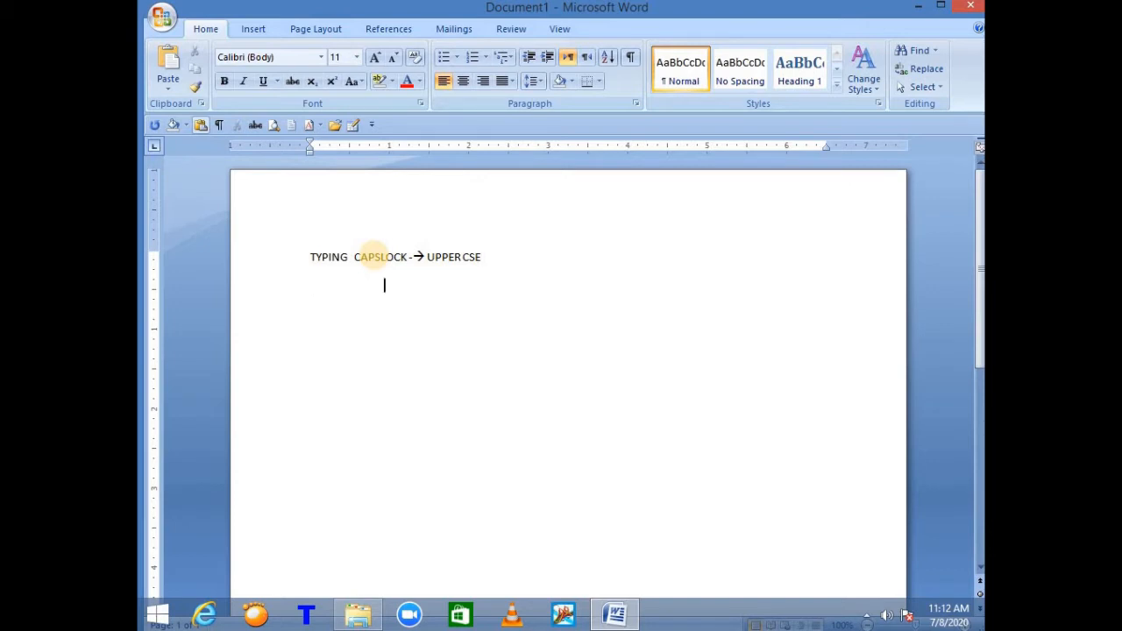
Add "ON OFF LOWER CQASE" at the end of the TYPING line and widen the gap before OFF
{"action": "left_click", "coordinate": [490, 255]}
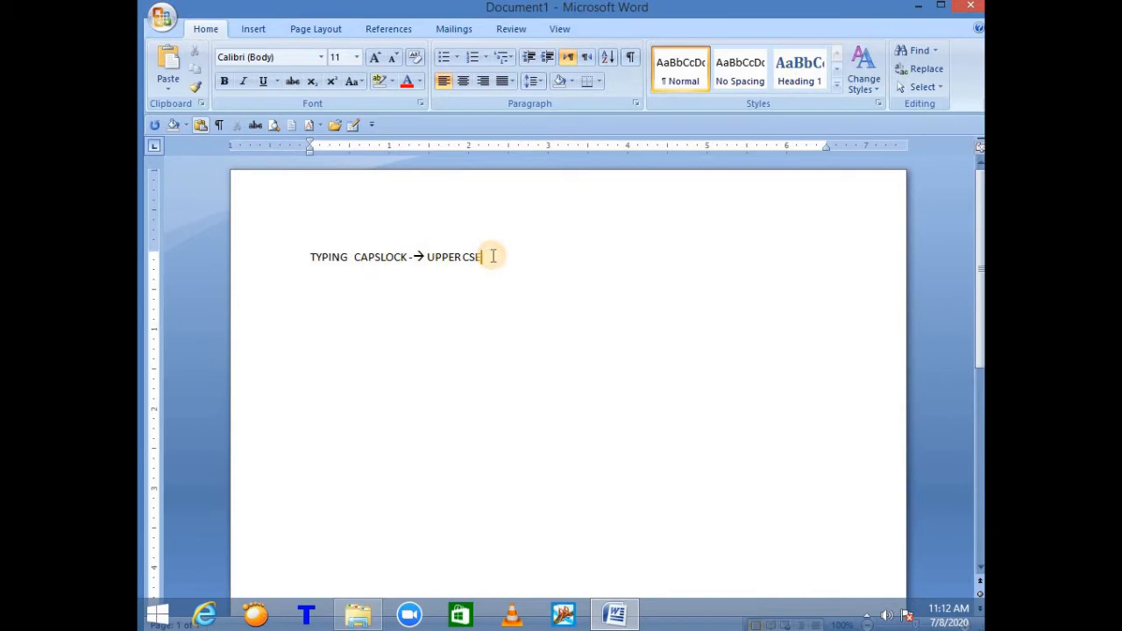
{"action": "type", "text": "ON  OFF LOWER CQASE"}
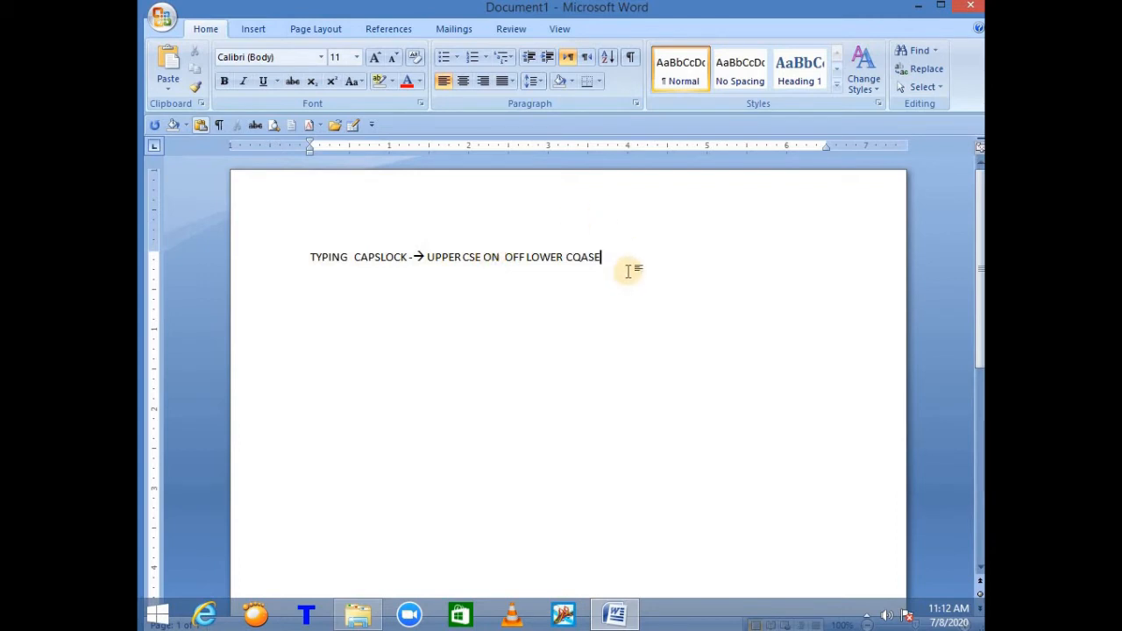
{"action": "left_click_drag", "start_coordinate": [506, 256], "coordinate": [514, 257]}
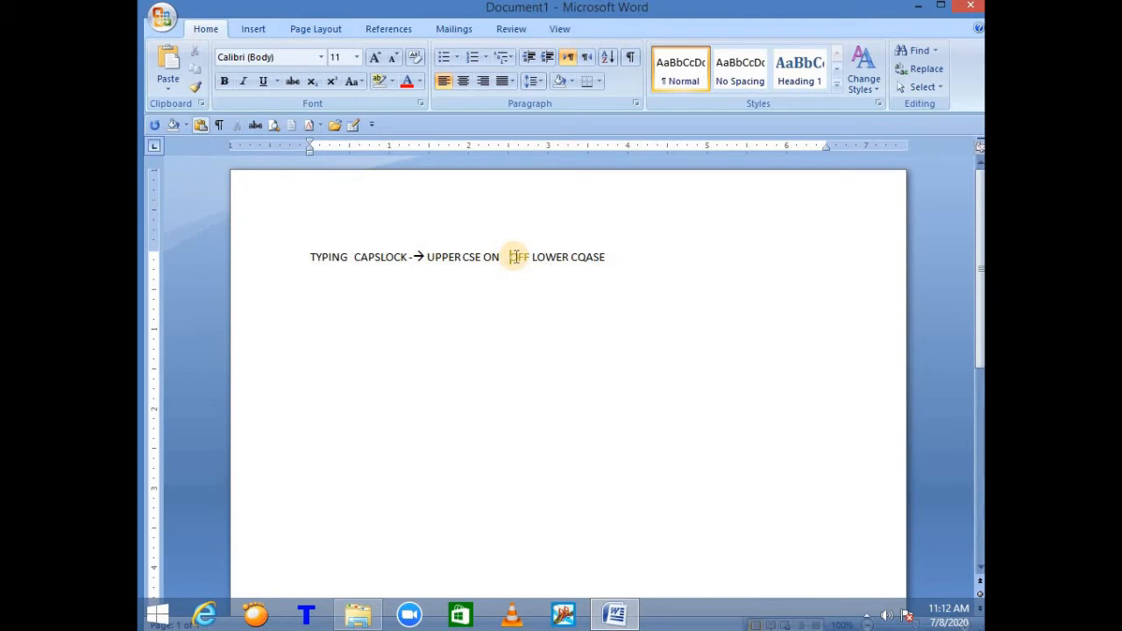
Delete the entire TYPING line so the page is empty
{"action": "left_click_drag", "start_coordinate": [500, 257], "coordinate": [530, 256]}
{"action": "left_click", "coordinate": [617, 257]}
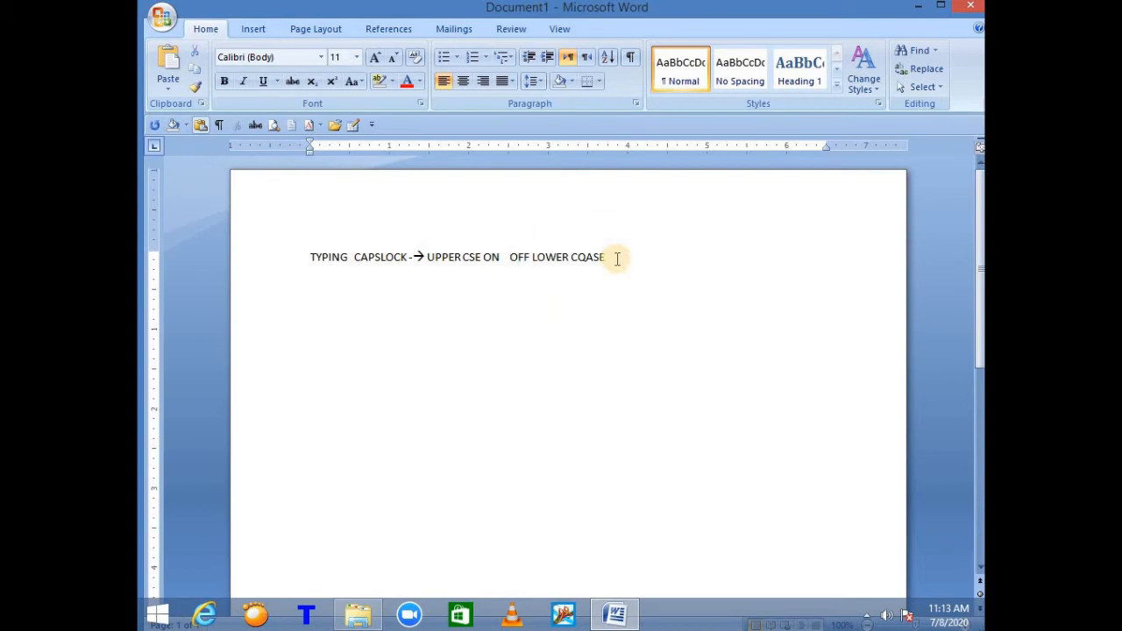
{"action": "left_click_drag", "start_coordinate": [617, 257], "coordinate": [318, 268]}
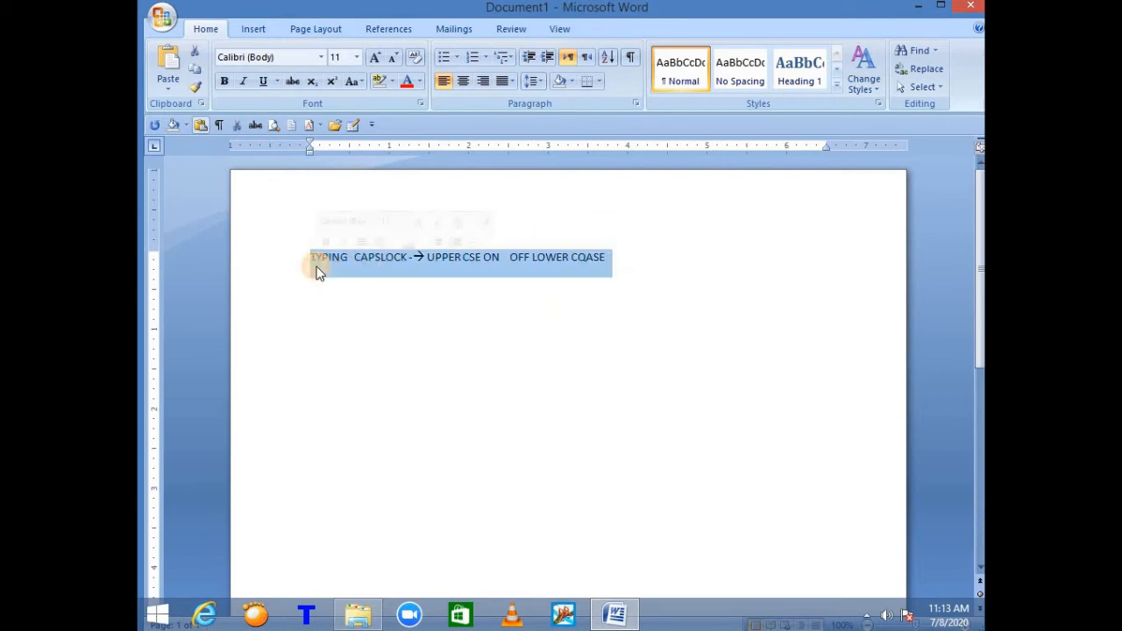
{"action": "key", "text": "Delete"}
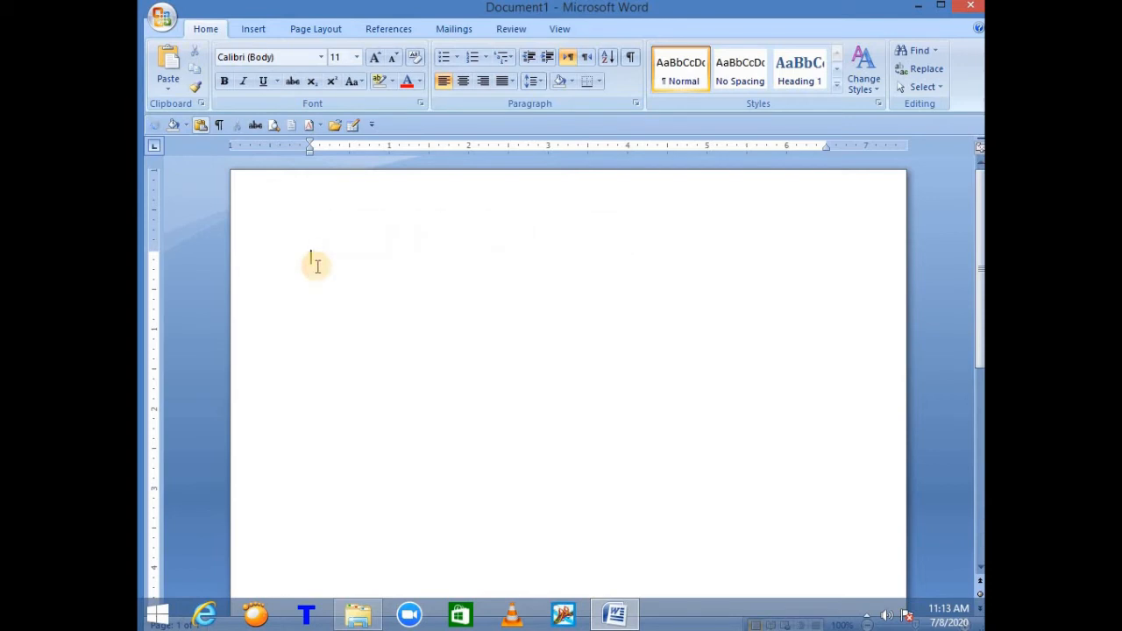
Enter a first name, a long run of random lower-case letters and eight capital H's on the first line
{"action": "type", "text": "bharath"}
{"action": "type", "text": "ggkhgkkjhjkhhkkhk"}
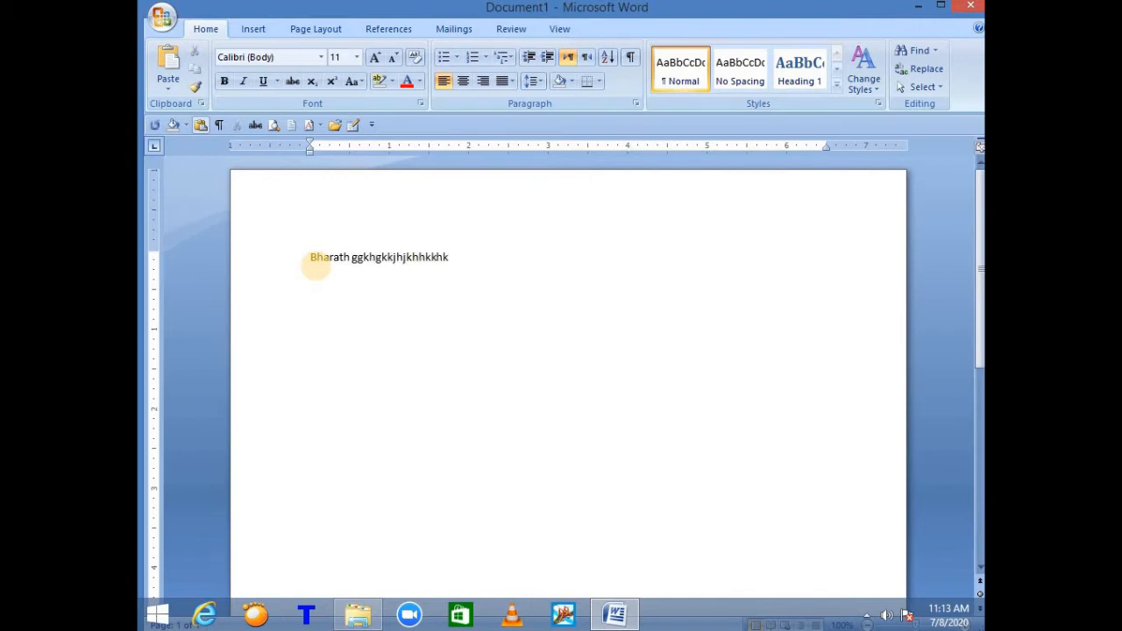
{"action": "type", "text": "hkhjkhkhkhkhkhkhkhkhkhkhkhkhkh"}
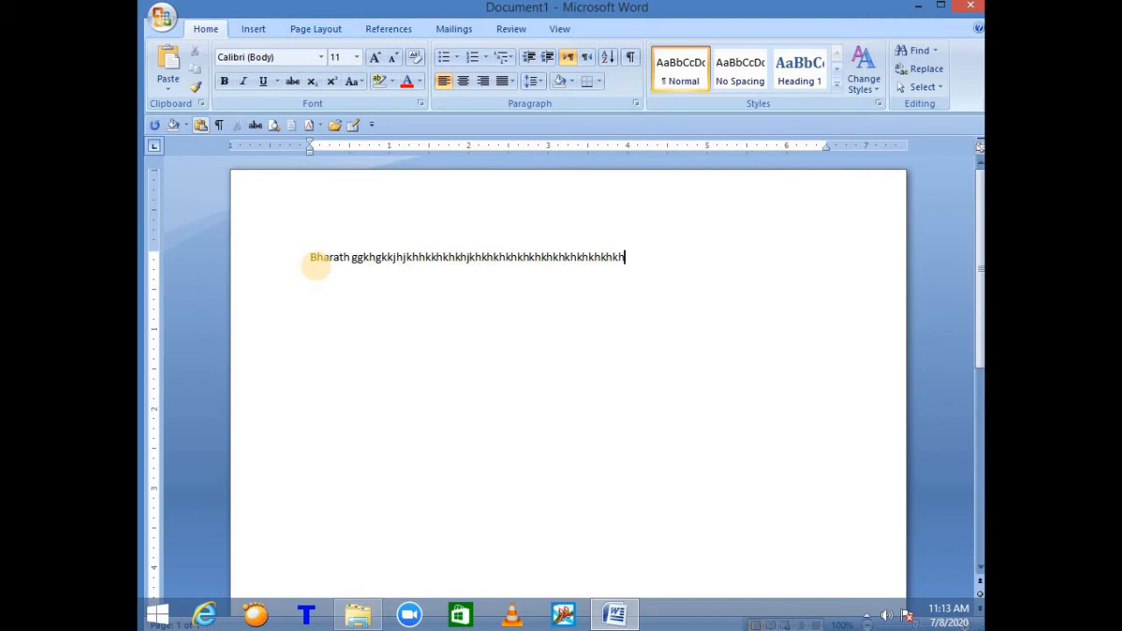
{"action": "type", "text": "hhkhkh"}
{"action": "type", "text": "HHHHHHHH"}
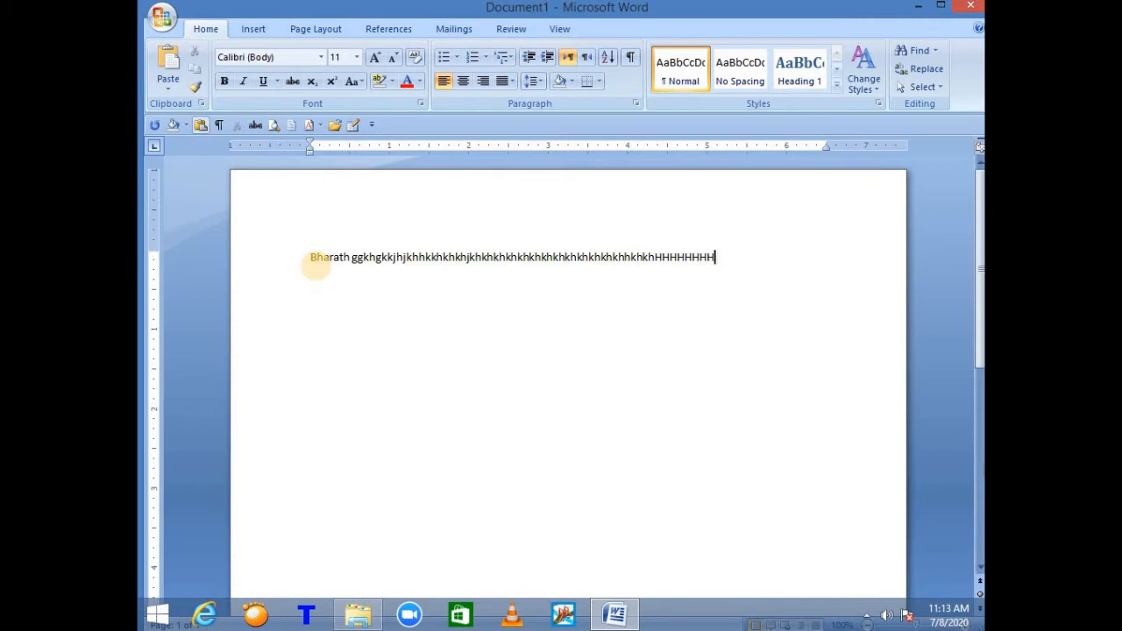
Replace the practice line with the word "Text" and shift it toward the middle of the line
{"action": "triple_click", "coordinate": [317, 268]}
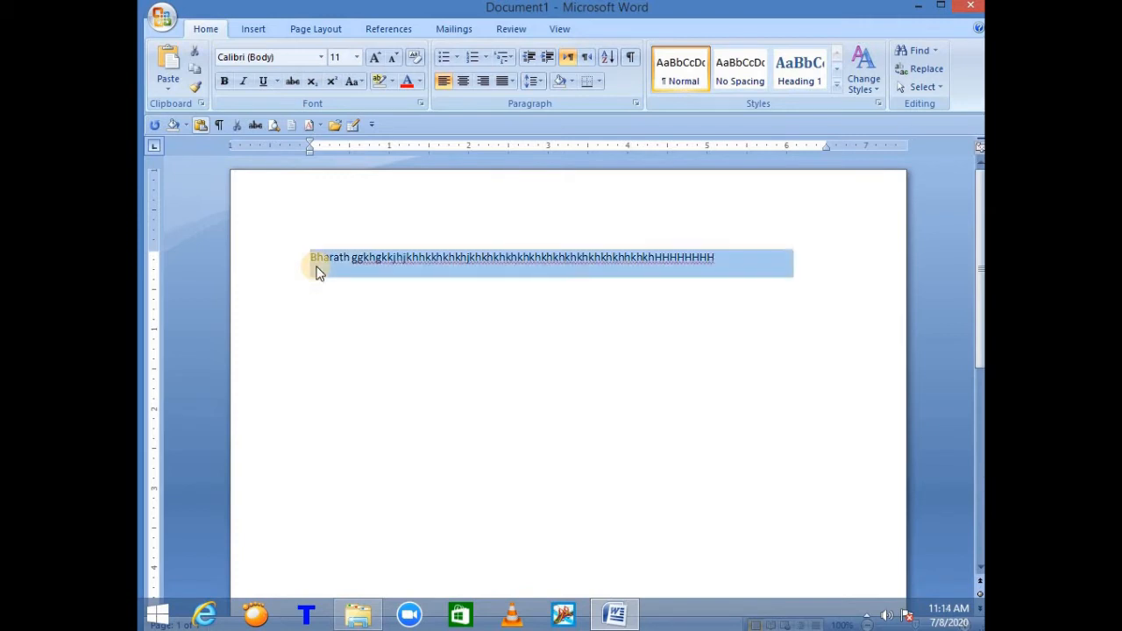
{"action": "key", "text": "Delete"}
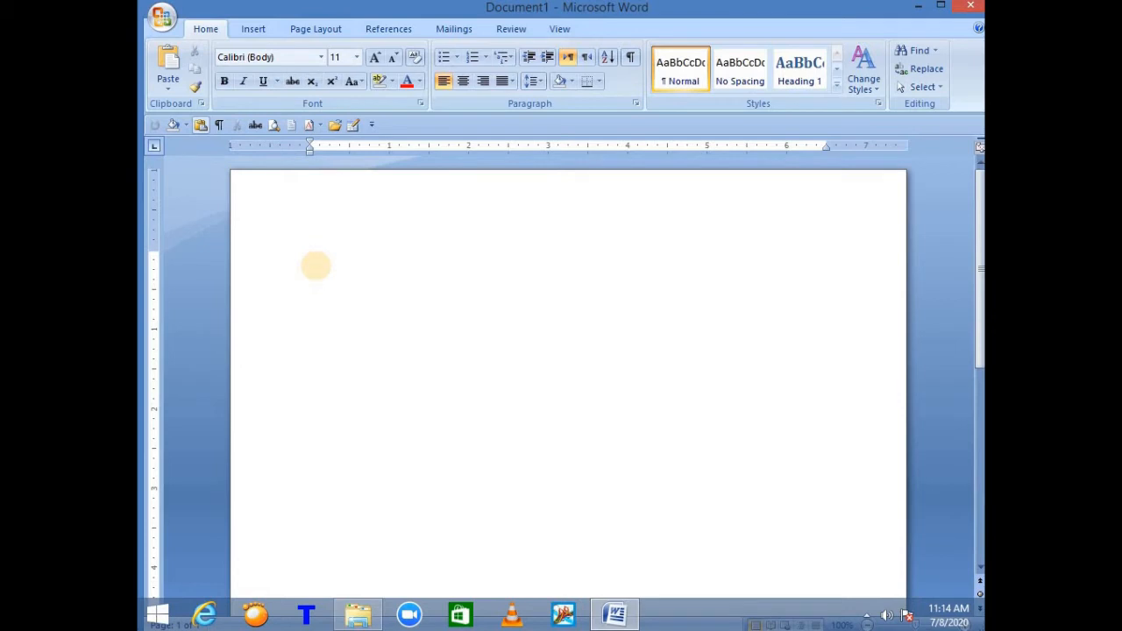
{"action": "type", "text": "text"}
{"action": "left_click_drag", "start_coordinate": [307, 257], "coordinate": [335, 260]}
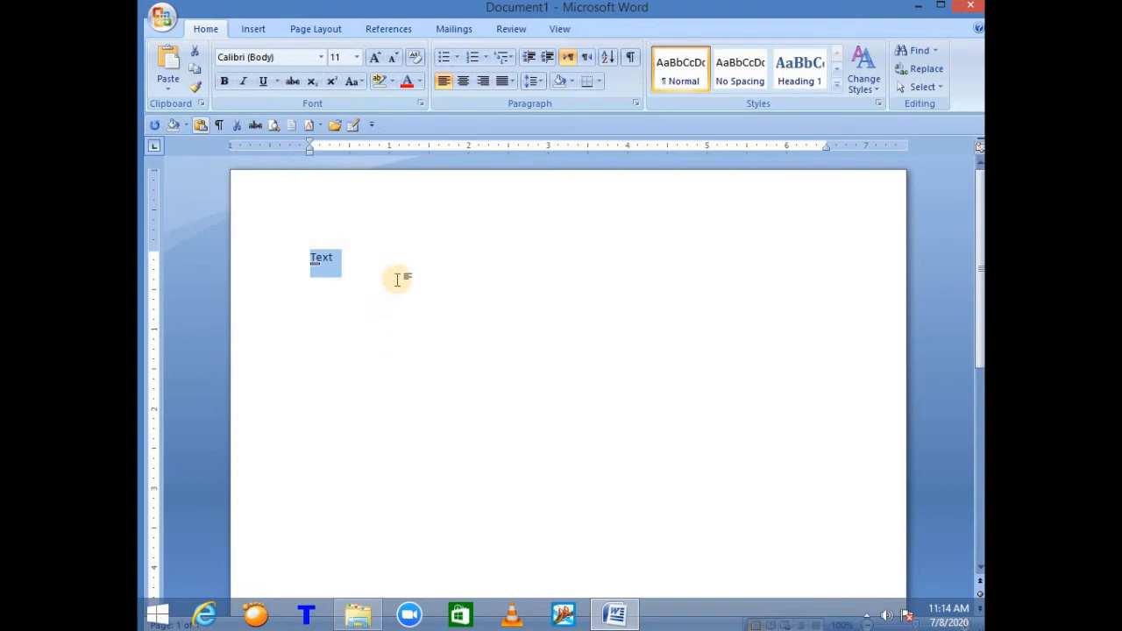
{"action": "left_click", "coordinate": [363, 257]}
{"action": "left_click", "coordinate": [308, 256]}
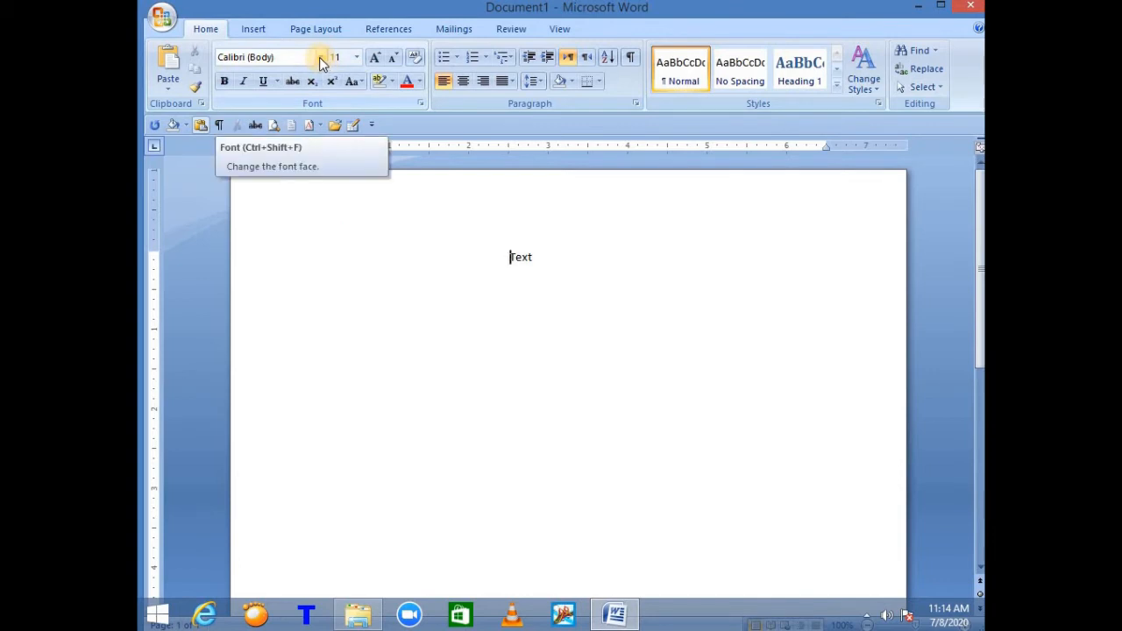
View the available font colours and the list of fonts
{"action": "left_click", "coordinate": [419, 79]}
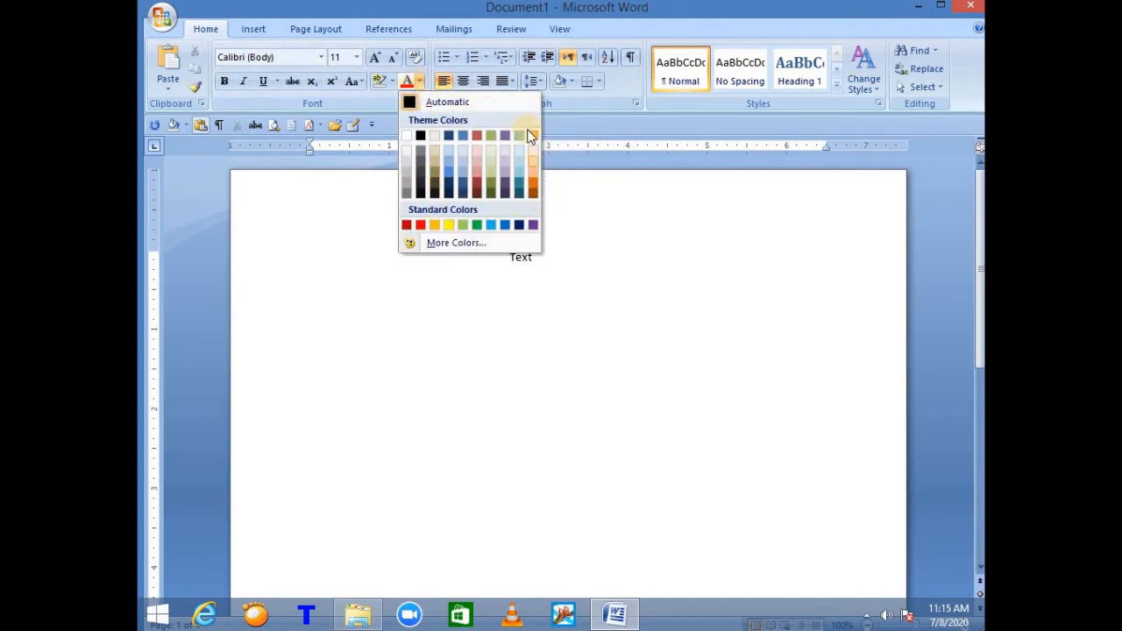
{"action": "left_click", "coordinate": [318, 232]}
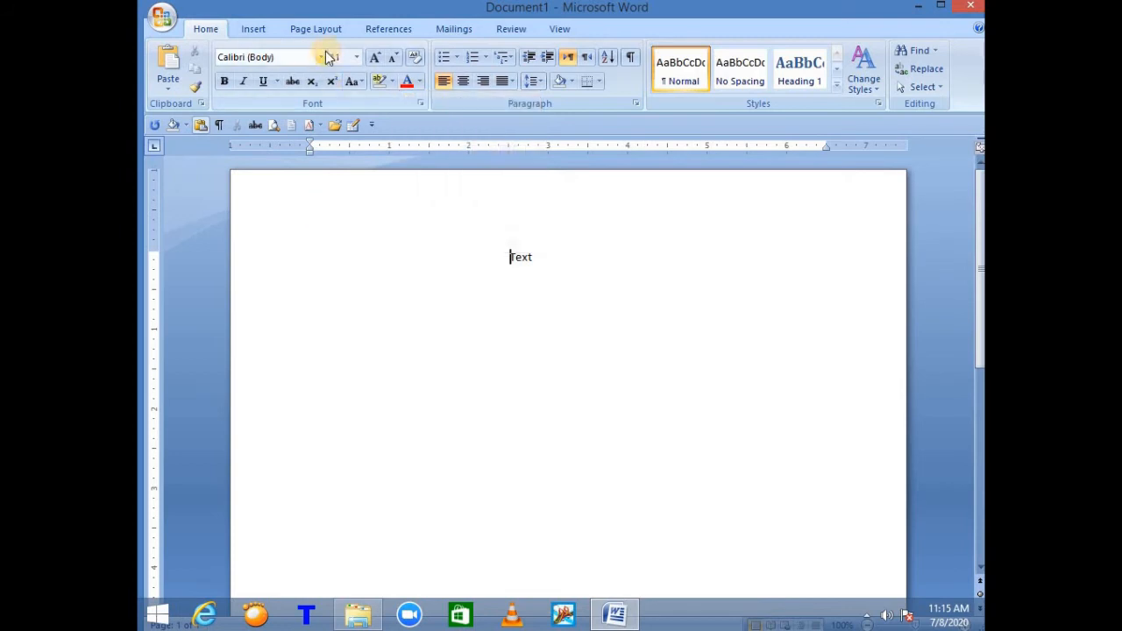
{"action": "left_click", "coordinate": [321, 57]}
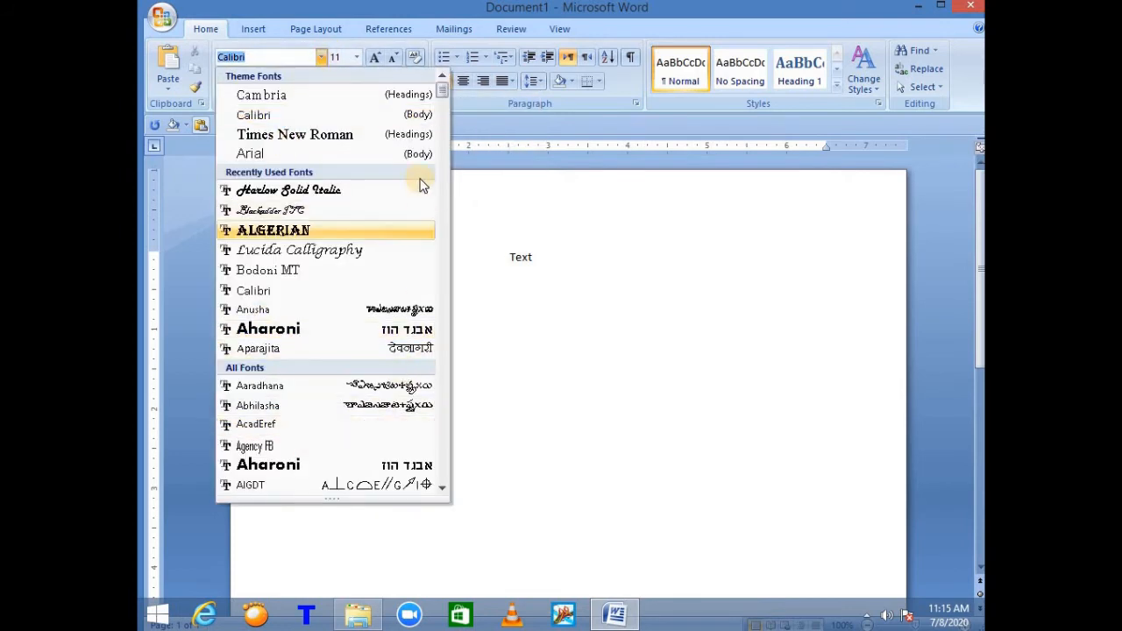
{"action": "left_click", "coordinate": [496, 324]}
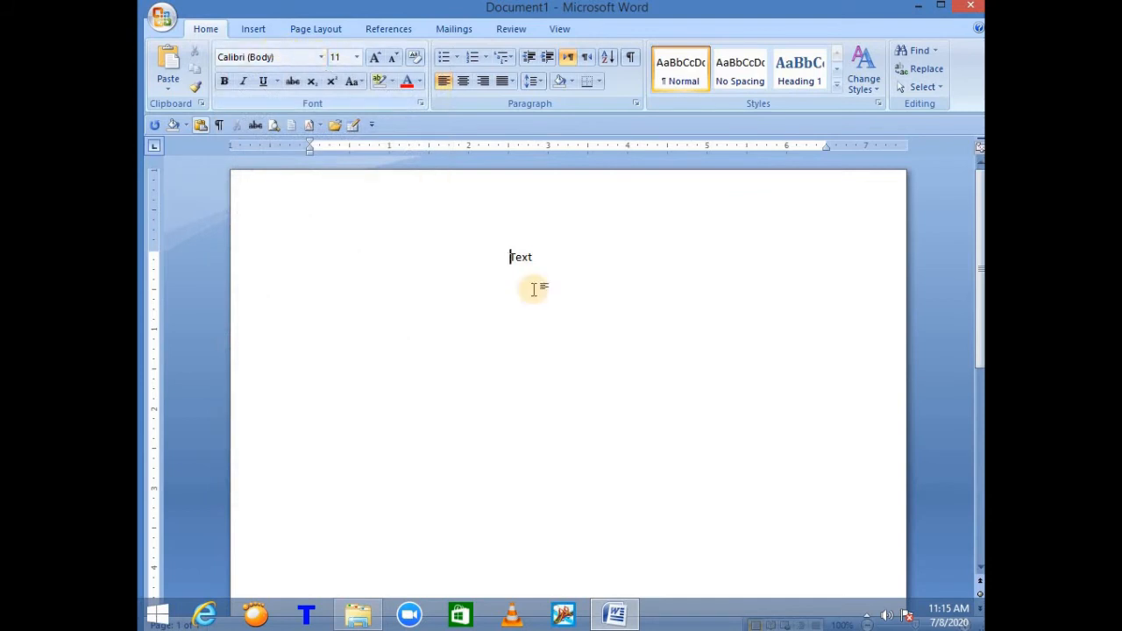
Change the font of the word "Text" to Algerian
{"action": "triple_click", "coordinate": [531, 257]}
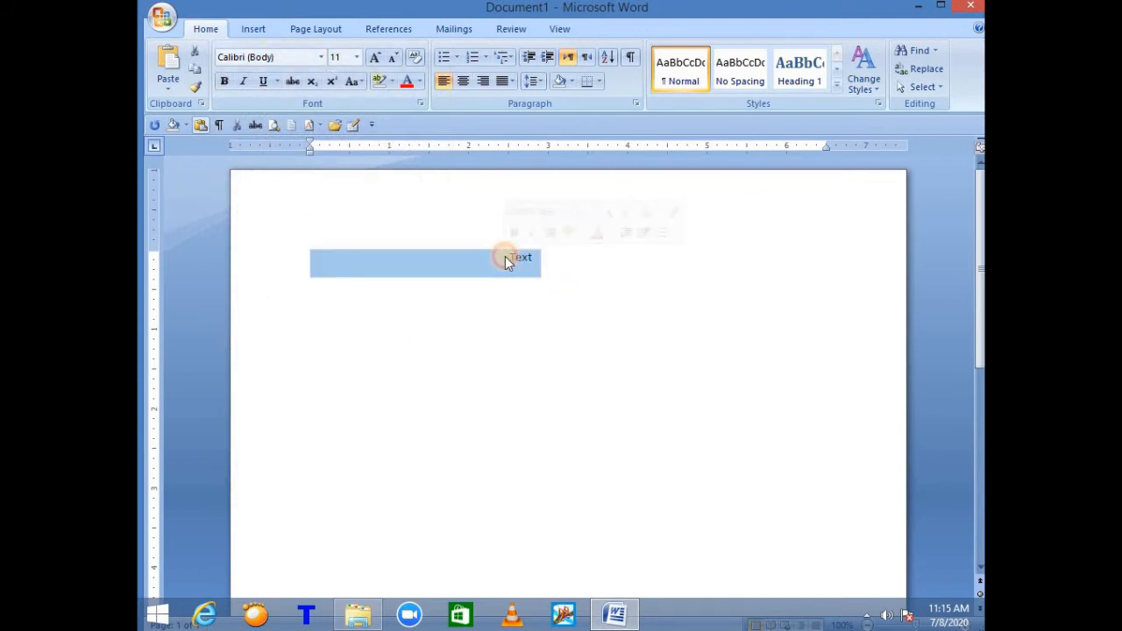
{"action": "left_click", "coordinate": [517, 255]}
{"action": "left_click_drag", "start_coordinate": [510, 256], "coordinate": [538, 254]}
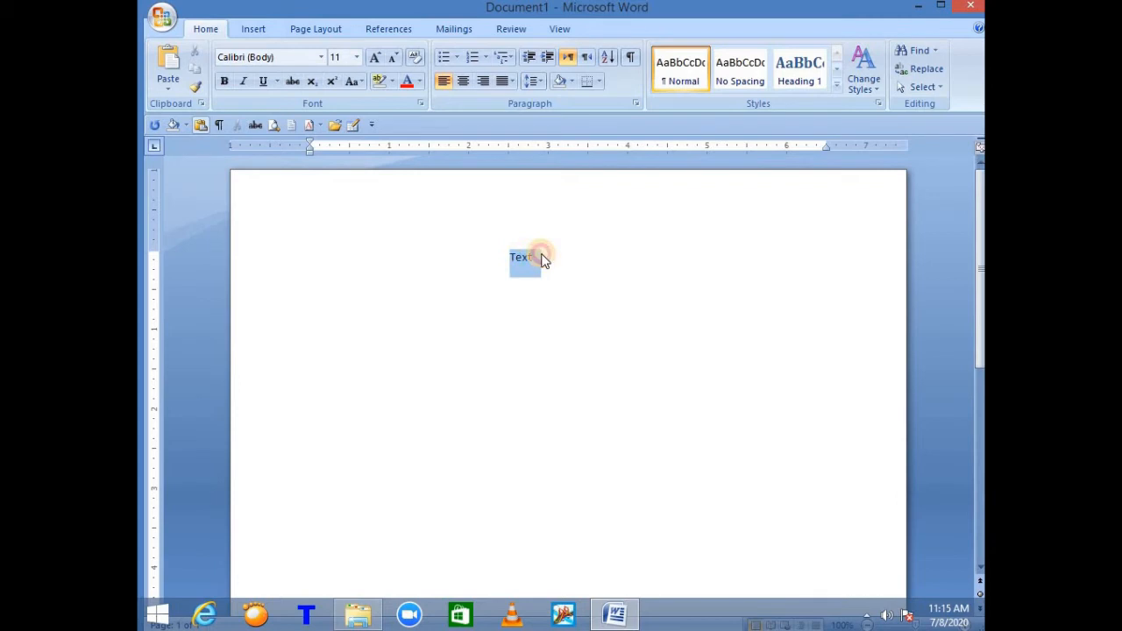
{"action": "left_click", "coordinate": [321, 57]}
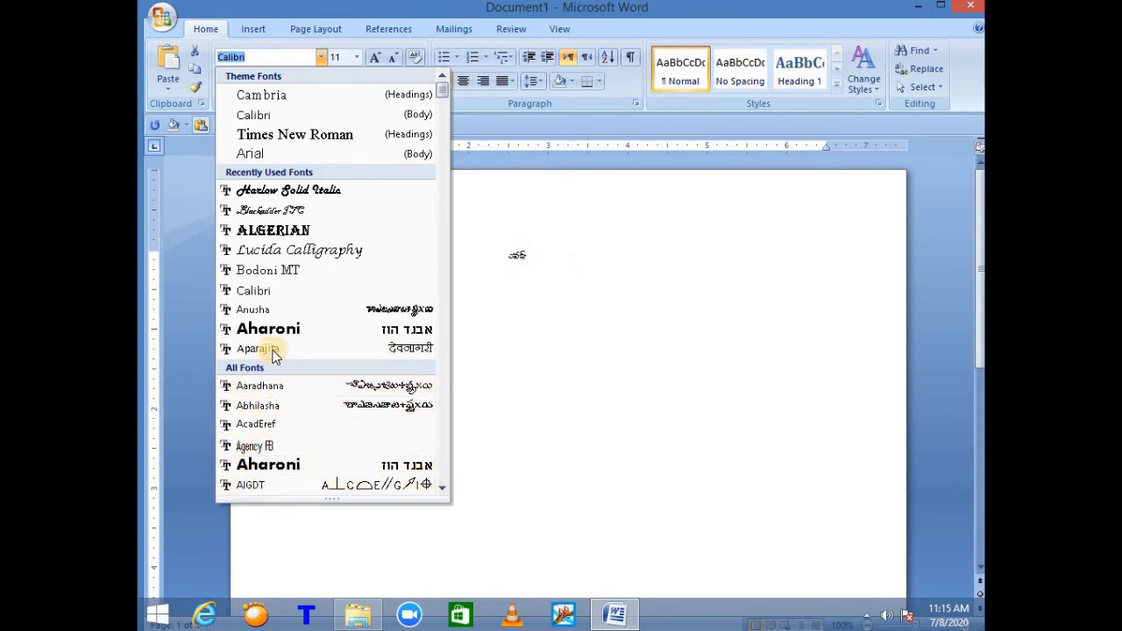
{"action": "left_click", "coordinate": [276, 234]}
{"action": "left_click", "coordinate": [371, 313]}
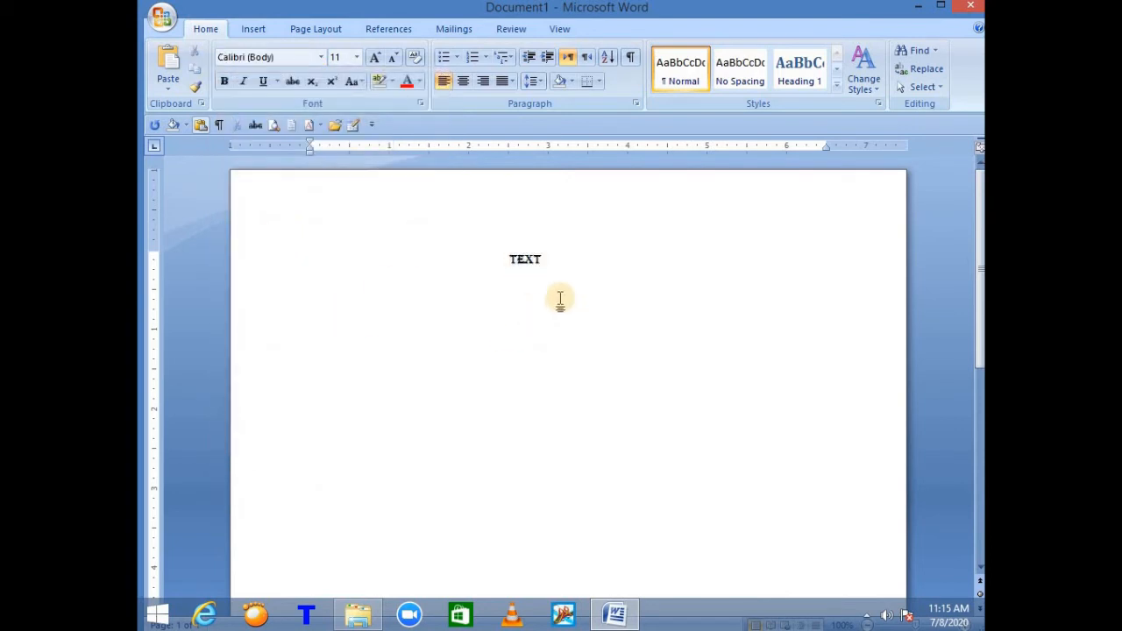
Set the font size of the word TEXT to 20
{"action": "left_click_drag", "start_coordinate": [551, 258], "coordinate": [510, 257]}
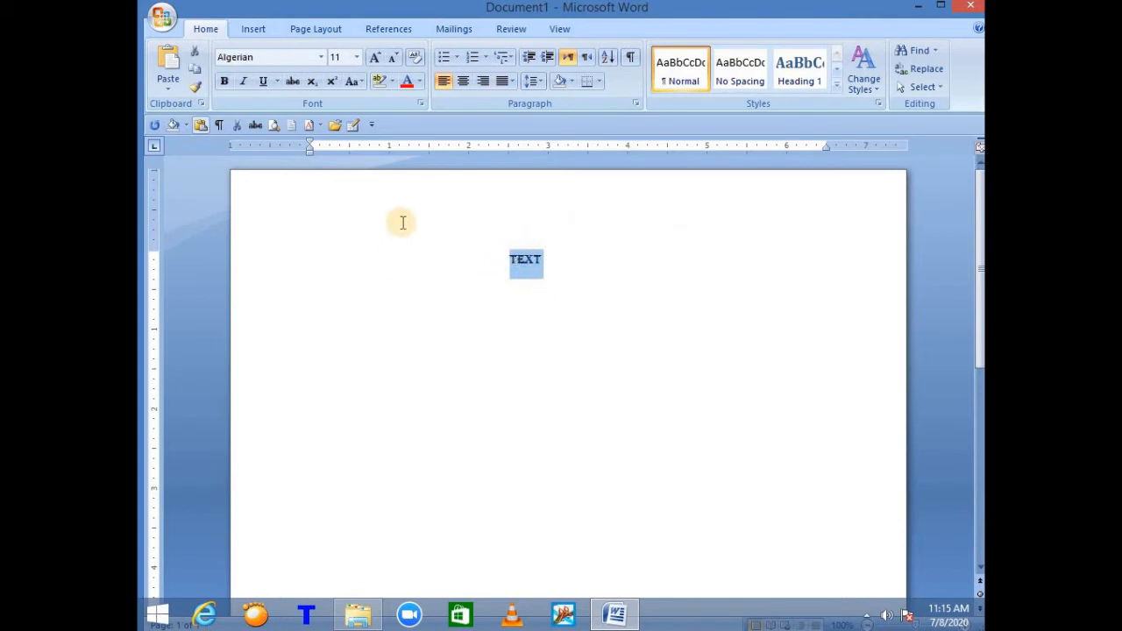
{"action": "left_click", "coordinate": [357, 57]}
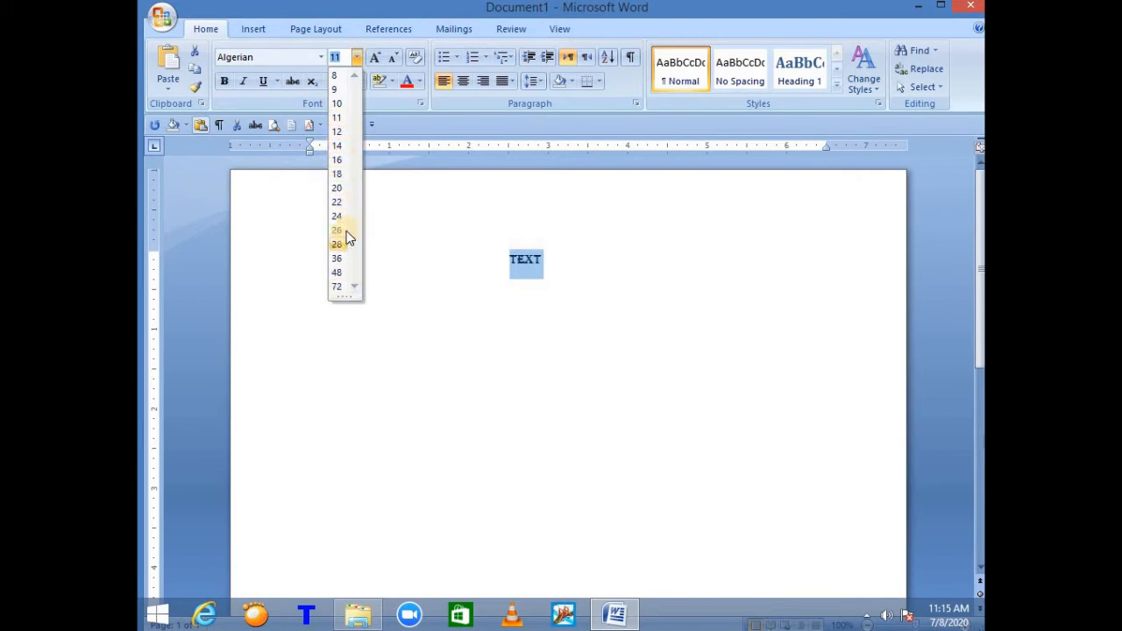
{"action": "left_click", "coordinate": [337, 188]}
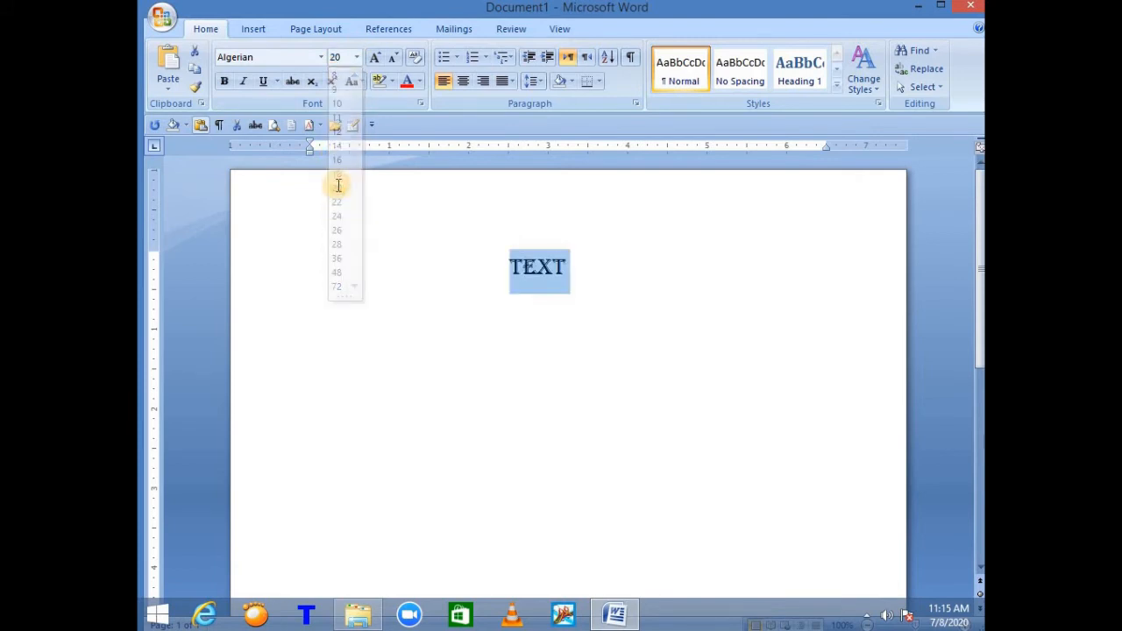
{"action": "left_click", "coordinate": [358, 309]}
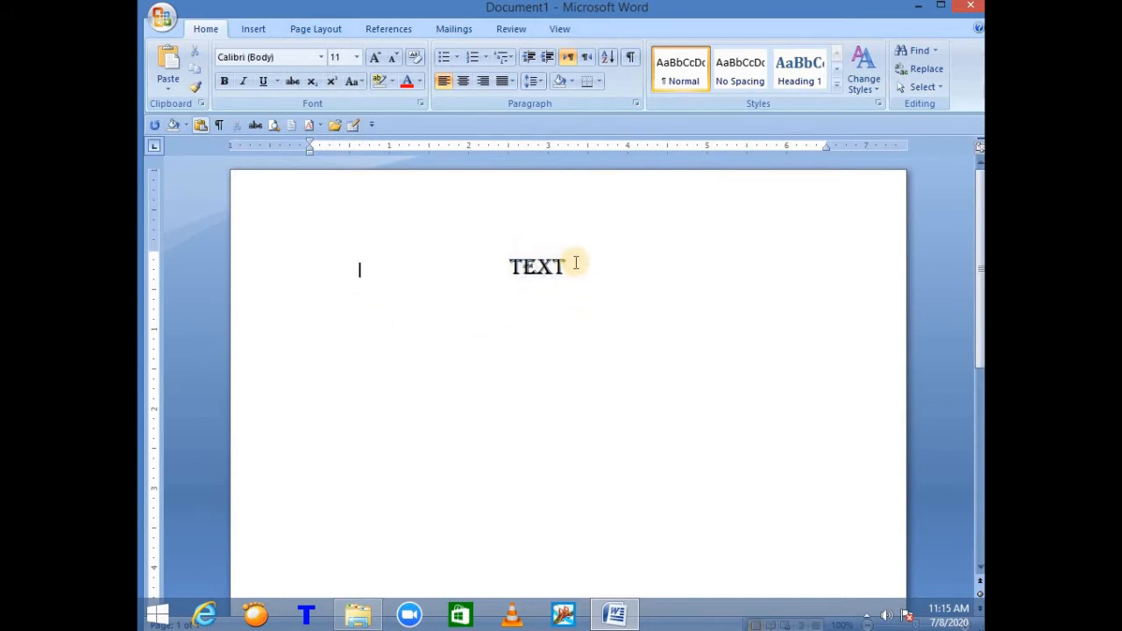
Enlarge the word TEXT step by step with Grow Font to beyond size 72
{"action": "left_click_drag", "start_coordinate": [574, 263], "coordinate": [509, 263]}
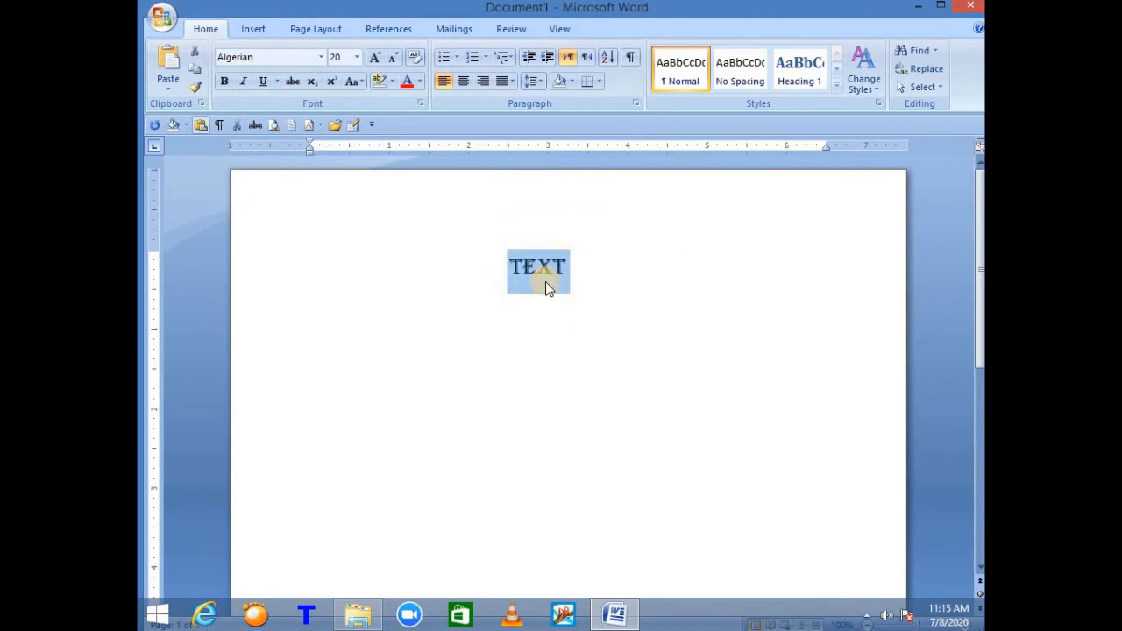
{"action": "left_click", "coordinate": [359, 57]}
{"action": "left_click", "coordinate": [360, 55]}
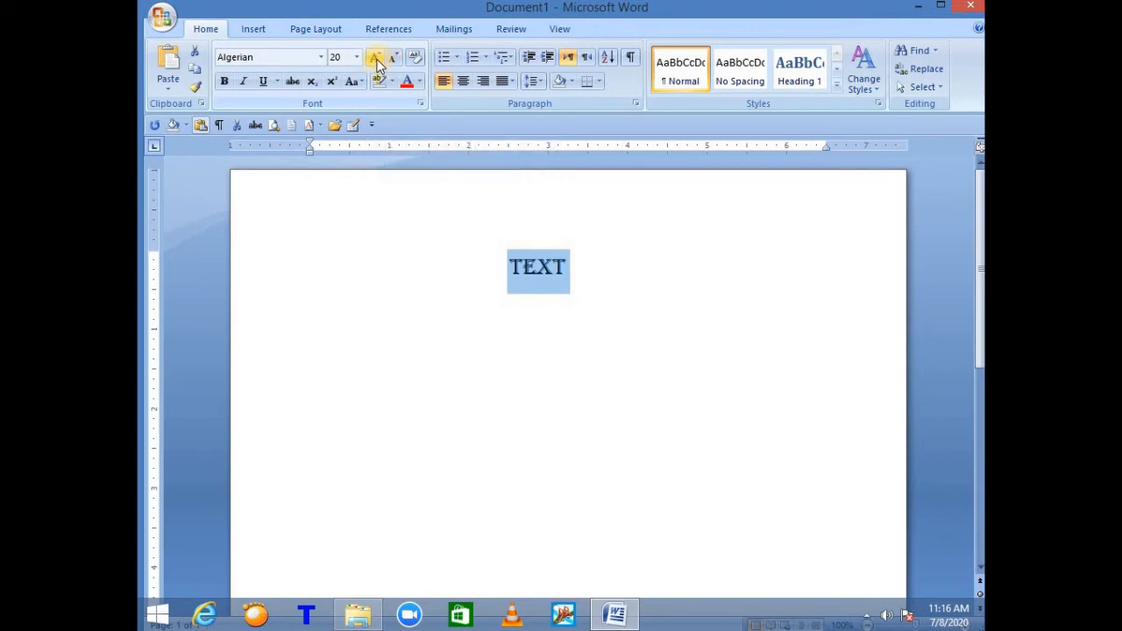
{"action": "left_click", "coordinate": [375, 58]}
{"action": "left_click", "coordinate": [375, 58]}
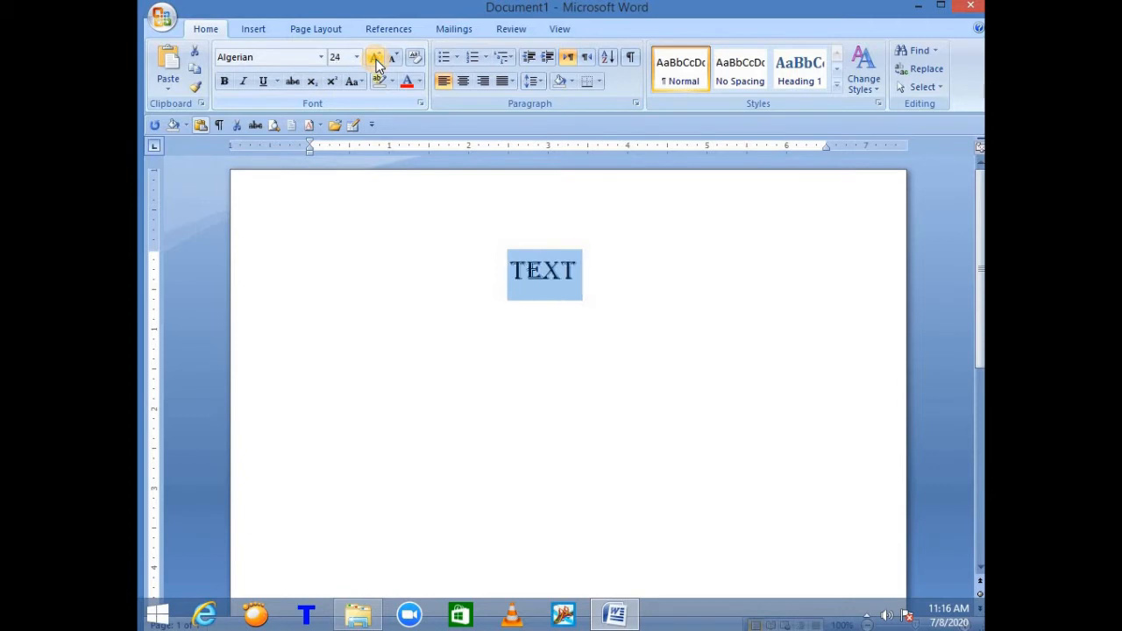
{"action": "left_click", "coordinate": [376, 58]}
{"action": "left_click", "coordinate": [375, 58]}
{"action": "left_click", "coordinate": [375, 58]}
{"action": "left_click", "coordinate": [376, 58]}
{"action": "left_click", "coordinate": [375, 58]}
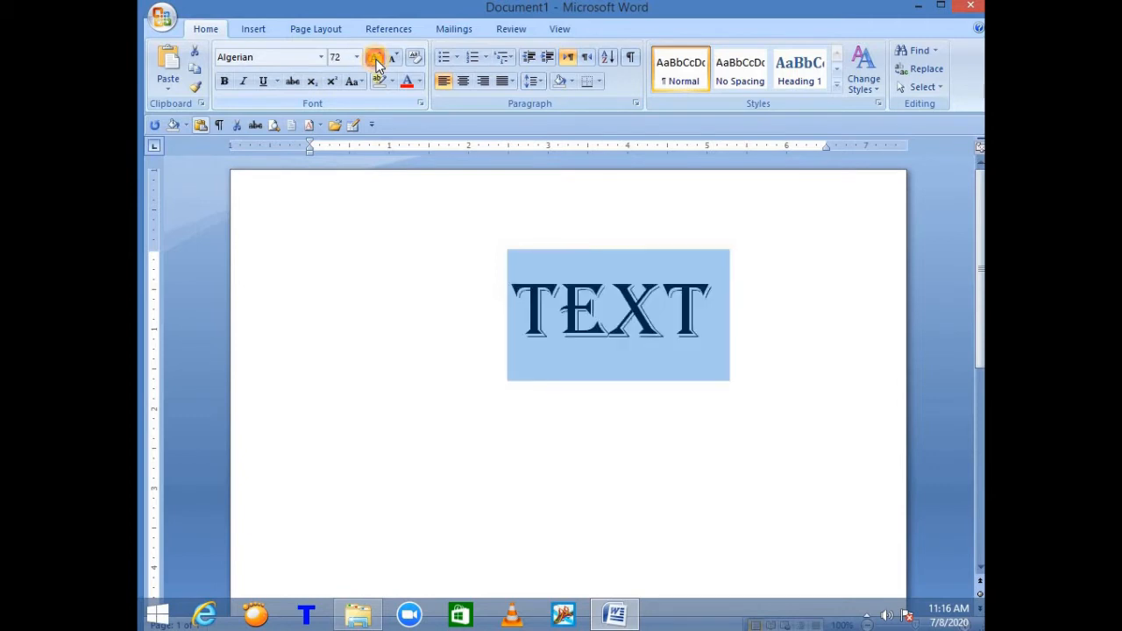
{"action": "left_click", "coordinate": [375, 58]}
{"action": "left_click", "coordinate": [375, 58]}
{"action": "left_click", "coordinate": [375, 58]}
Reduce the word TEXT step by step with Shrink Font to size 26
{"action": "left_click", "coordinate": [394, 58]}
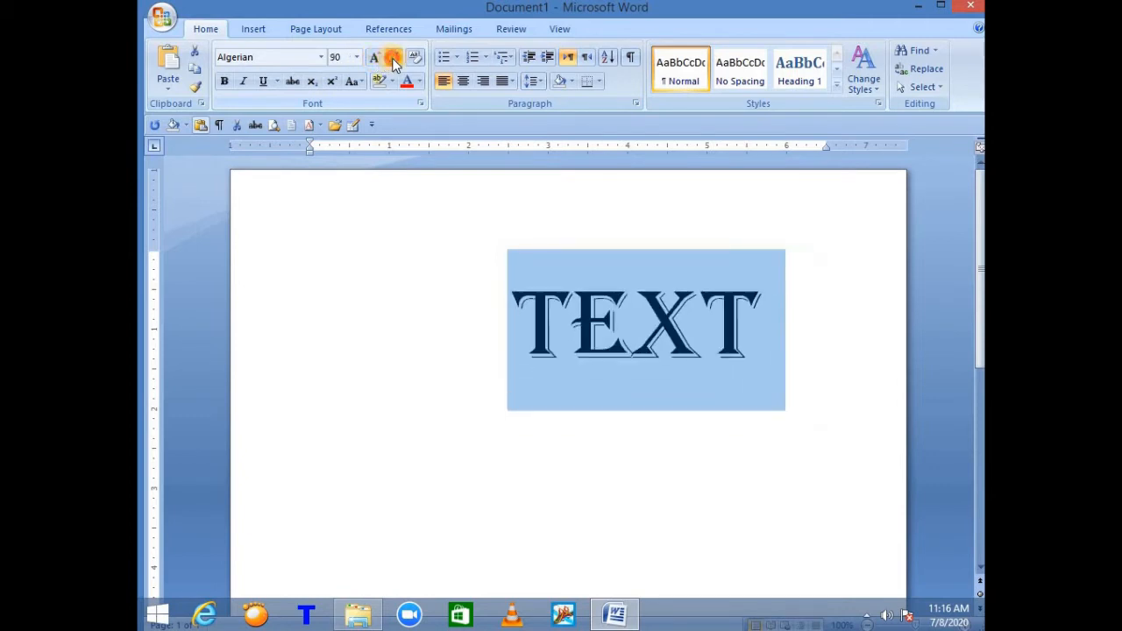
{"action": "left_click", "coordinate": [393, 58]}
{"action": "left_click", "coordinate": [393, 58]}
{"action": "left_click", "coordinate": [393, 58]}
{"action": "left_click", "coordinate": [393, 58]}
{"action": "left_click", "coordinate": [394, 58]}
{"action": "left_click", "coordinate": [394, 58]}
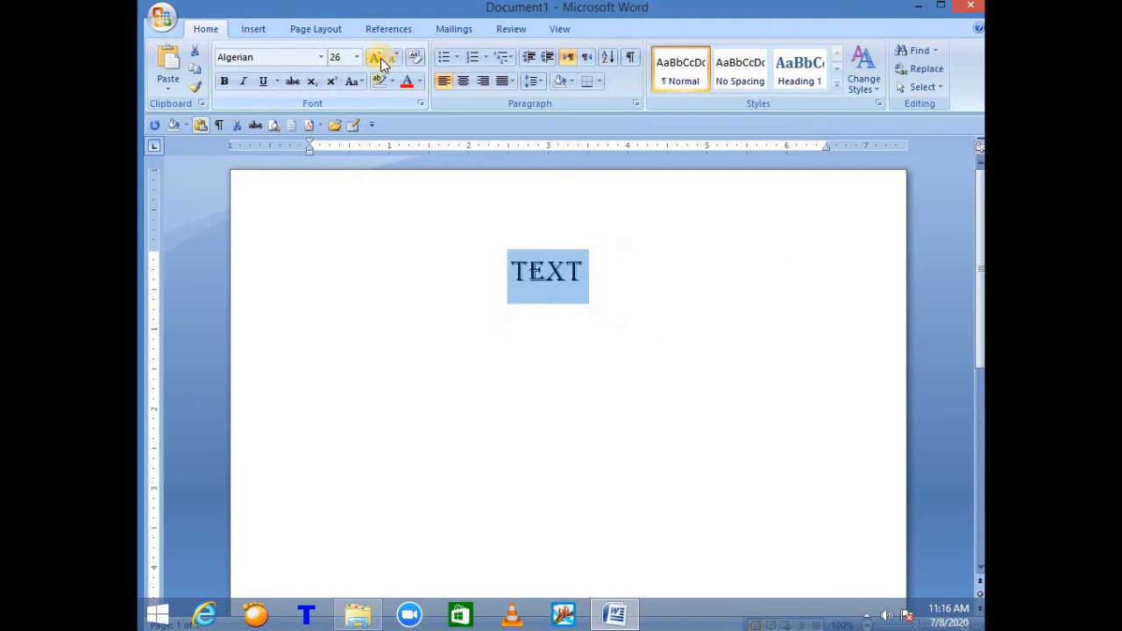
Enlarge the word TEXT again with Grow Font to size 80
{"action": "left_click", "coordinate": [376, 58]}
{"action": "left_click", "coordinate": [375, 58]}
{"action": "left_click", "coordinate": [375, 58]}
{"action": "left_click", "coordinate": [375, 58]}
{"action": "left_click", "coordinate": [375, 58]}
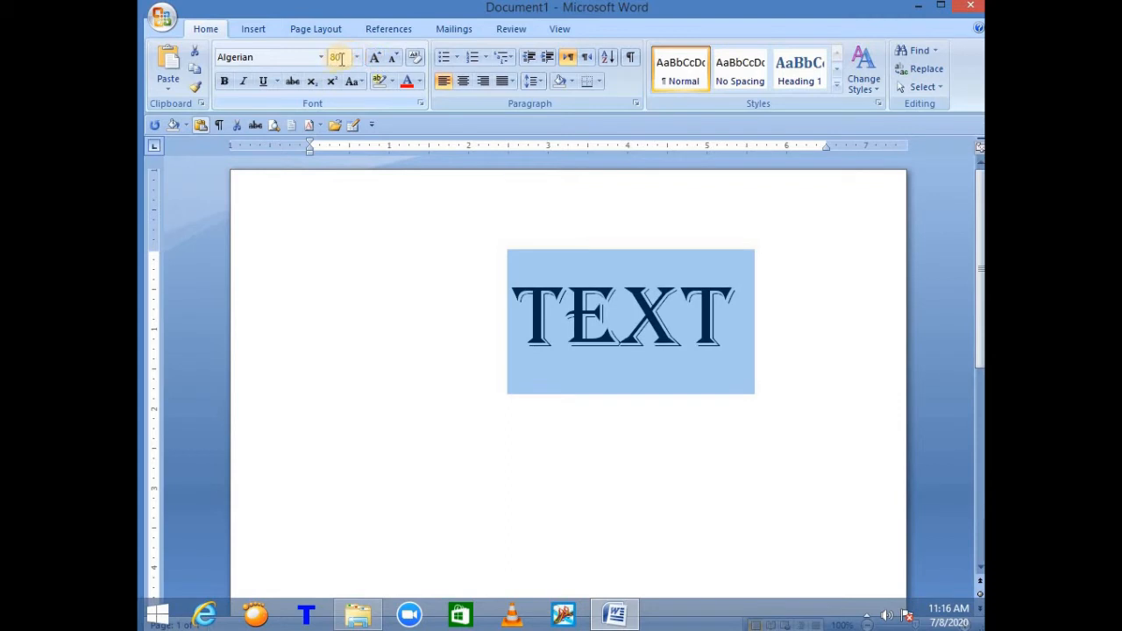
Reduce the word TEXT with Shrink Font to size 28 and deselect it
{"action": "left_click", "coordinate": [392, 59]}
{"action": "left_click", "coordinate": [391, 60]}
{"action": "left_click", "coordinate": [392, 60]}
{"action": "left_click", "coordinate": [392, 60]}
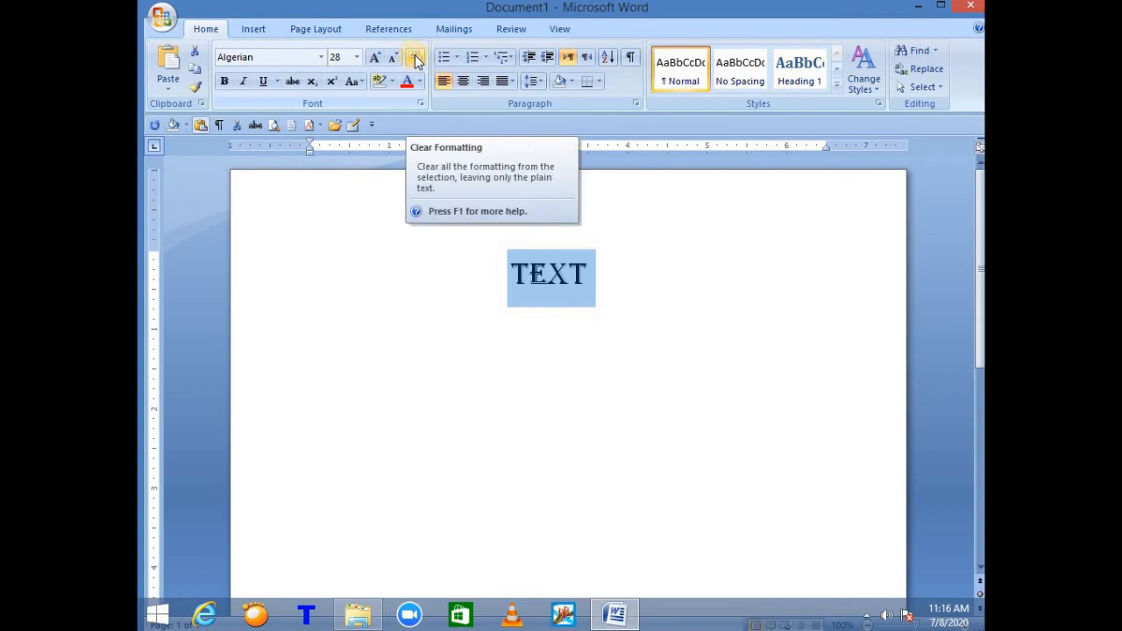
{"action": "left_click", "coordinate": [355, 239]}
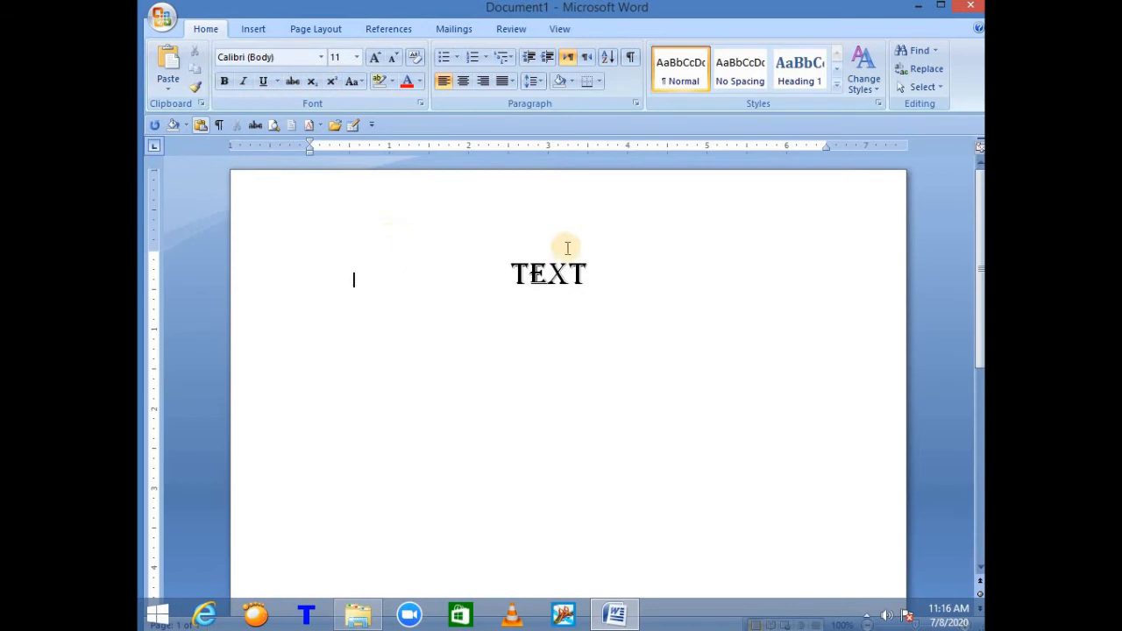
Make the word TEXT bold, switching bold off and on again to compare
{"action": "left_click_drag", "start_coordinate": [587, 271], "coordinate": [511, 263]}
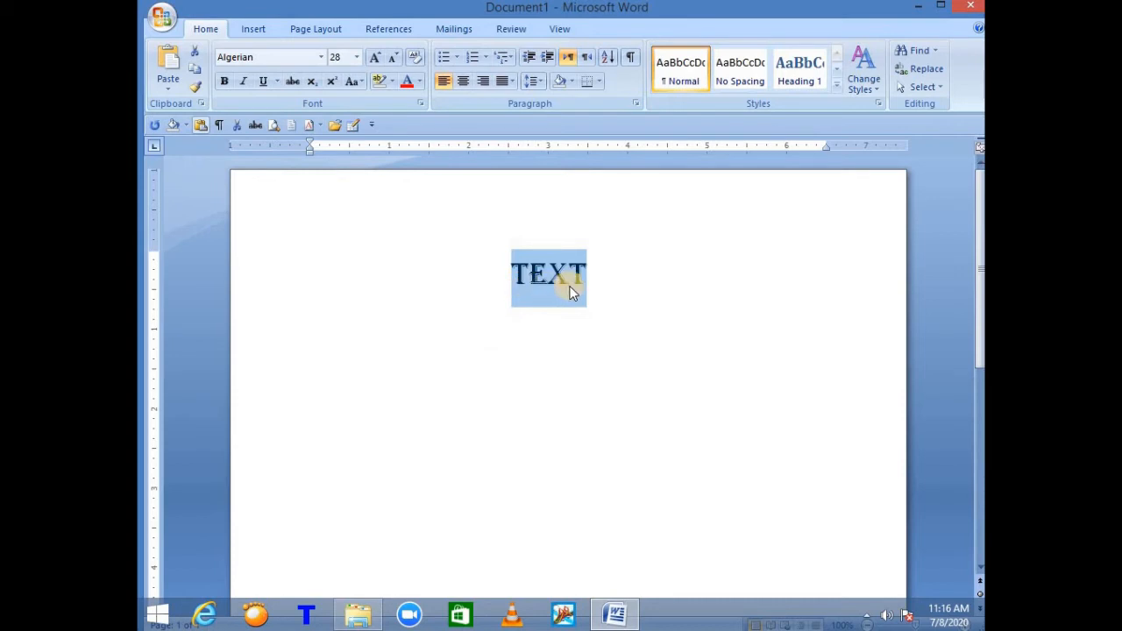
{"action": "left_click", "coordinate": [226, 81]}
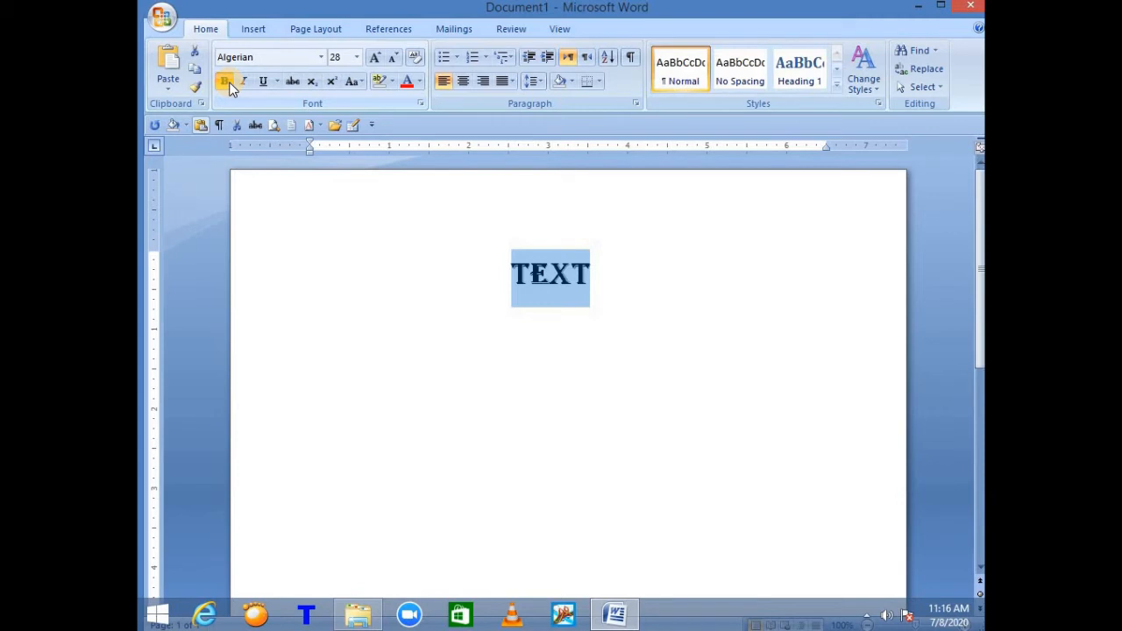
{"action": "left_click", "coordinate": [227, 82]}
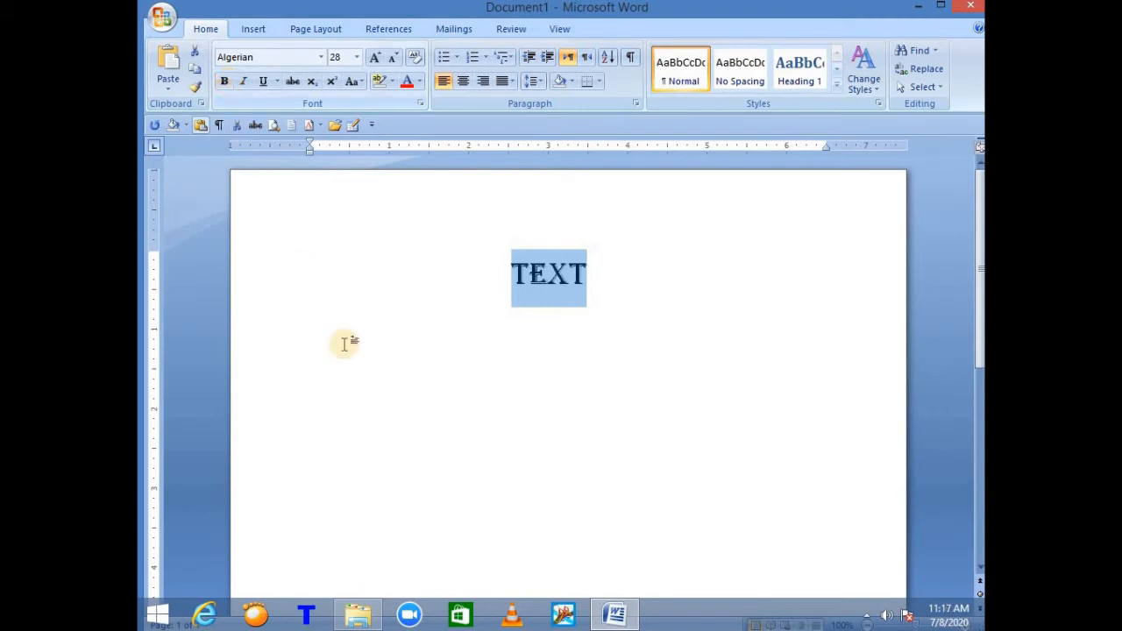
{"action": "left_click", "coordinate": [227, 83]}
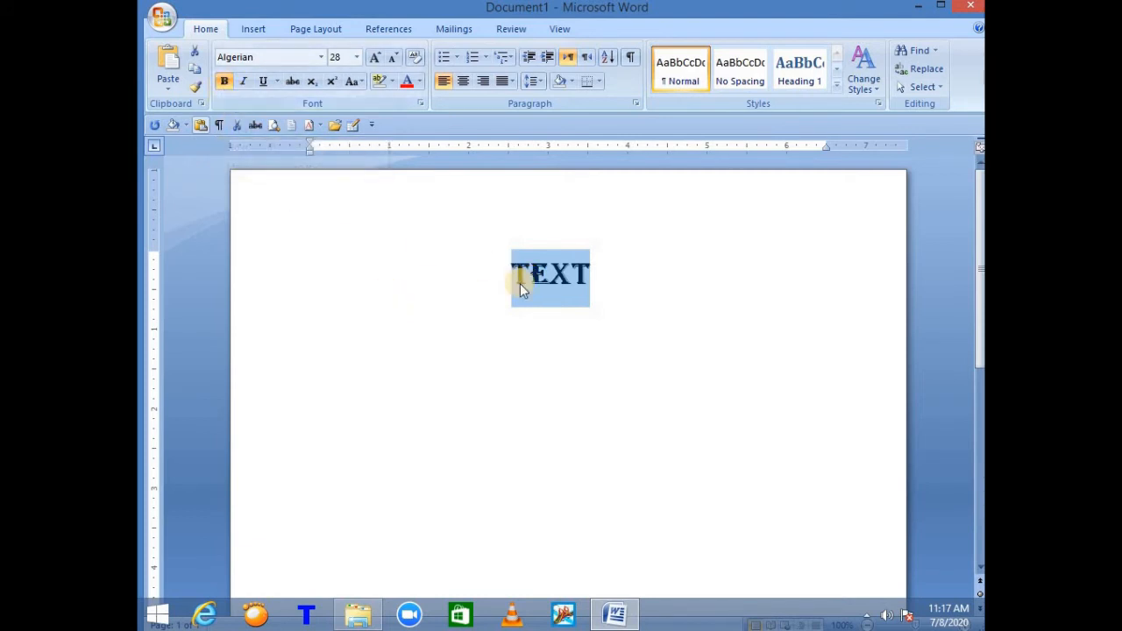
Remove the bold formatting from the word TEXT and deselect it
{"action": "double_click", "coordinate": [394, 293]}
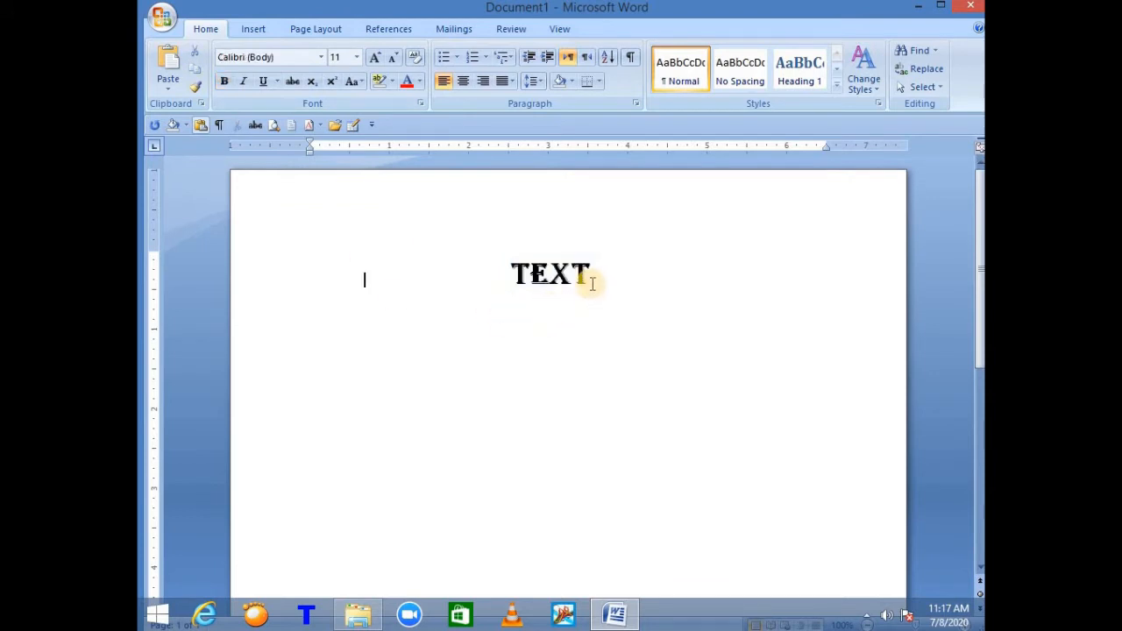
{"action": "left_click_drag", "start_coordinate": [593, 279], "coordinate": [513, 262]}
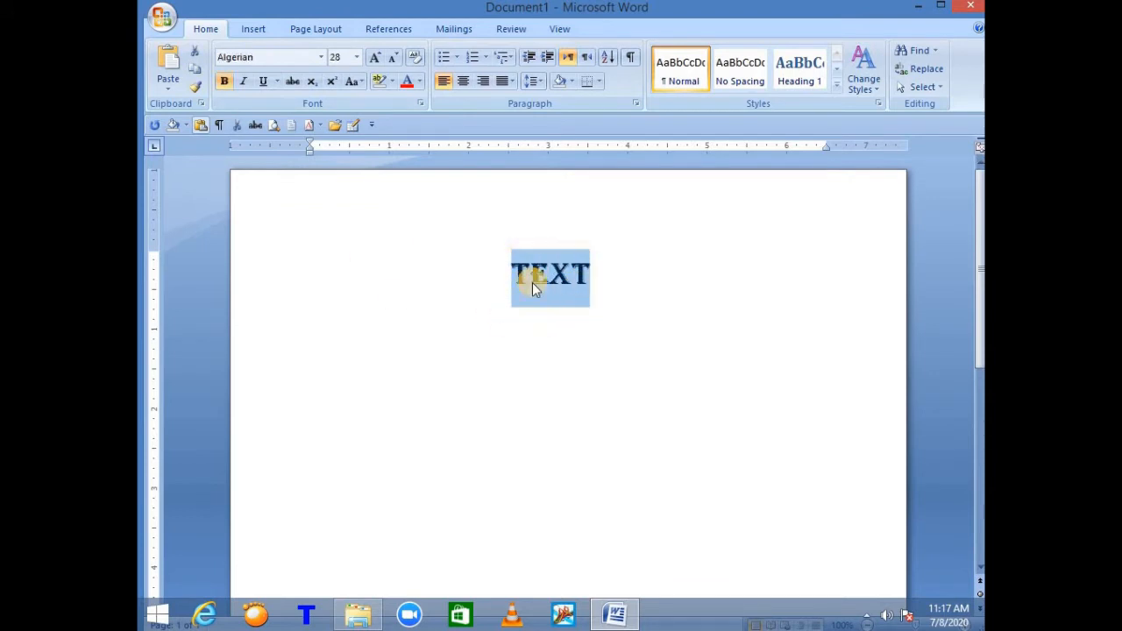
{"action": "left_click", "coordinate": [223, 80]}
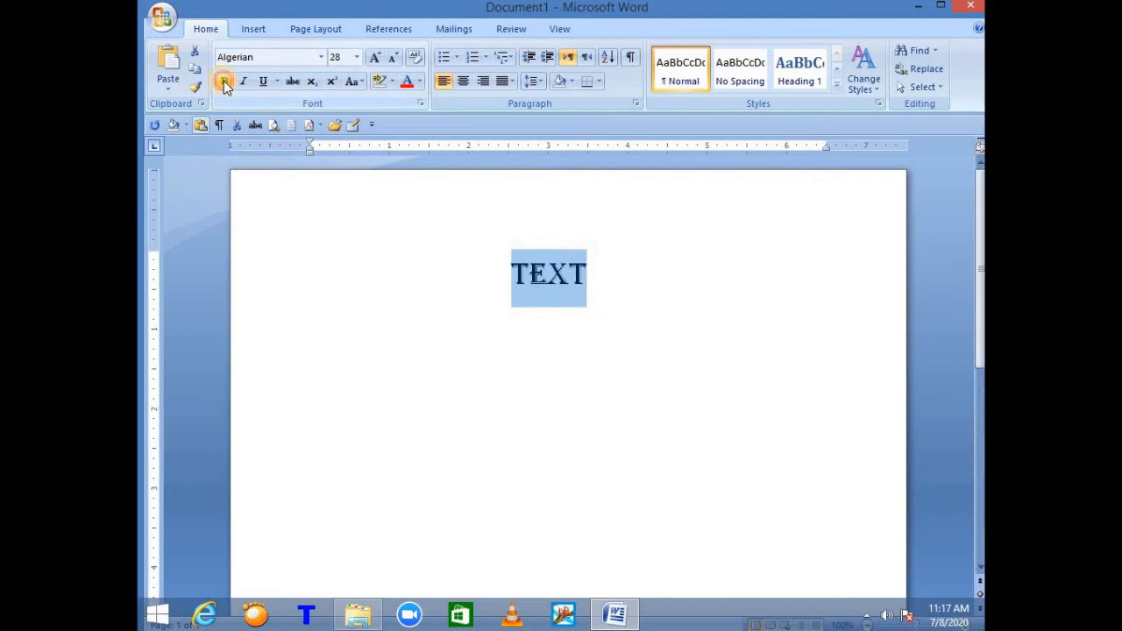
{"action": "left_click", "coordinate": [363, 281]}
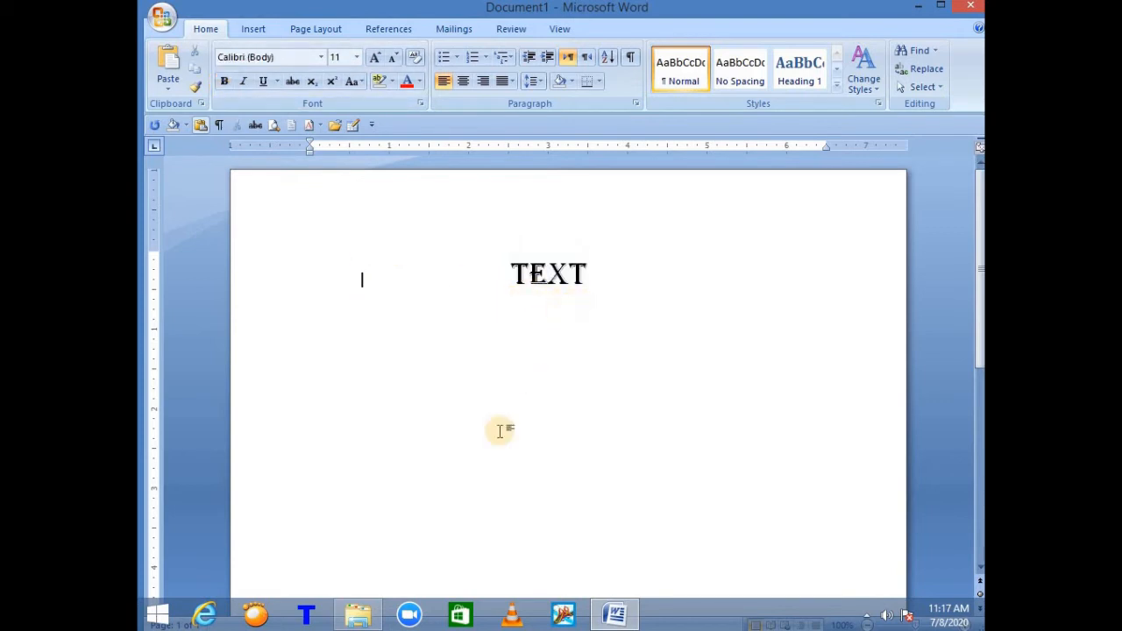
Italicize the word TEXT, deselect it to view the effect, and remove the italics again
{"action": "left_click_drag", "start_coordinate": [594, 273], "coordinate": [509, 263]}
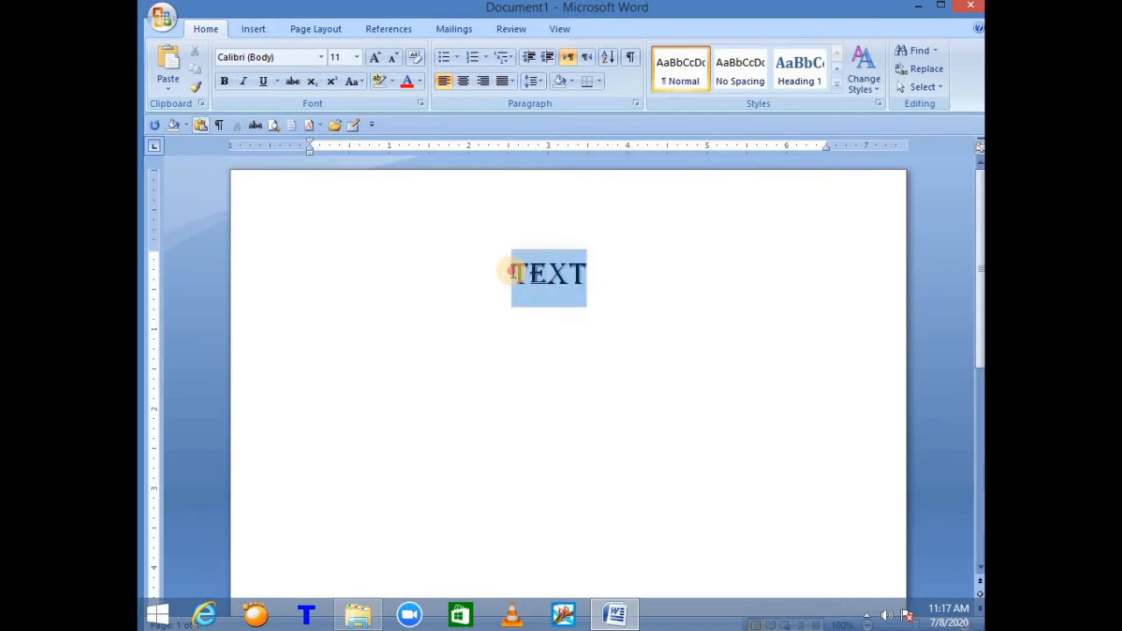
{"action": "left_click", "coordinate": [245, 82]}
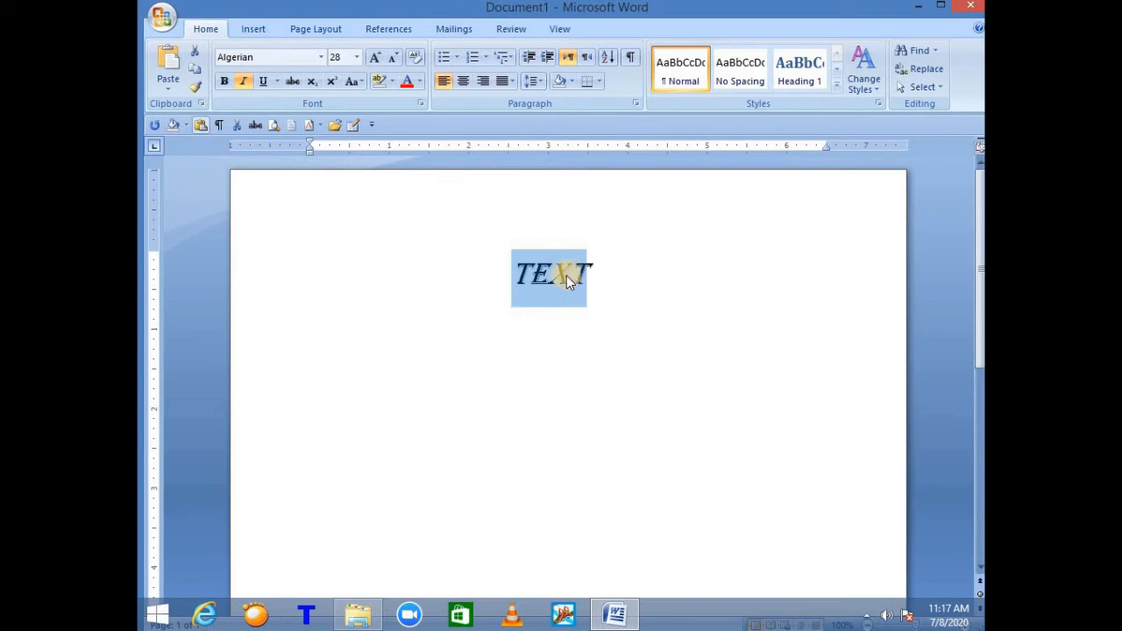
{"action": "left_click", "coordinate": [444, 331]}
{"action": "left_click", "coordinate": [600, 271]}
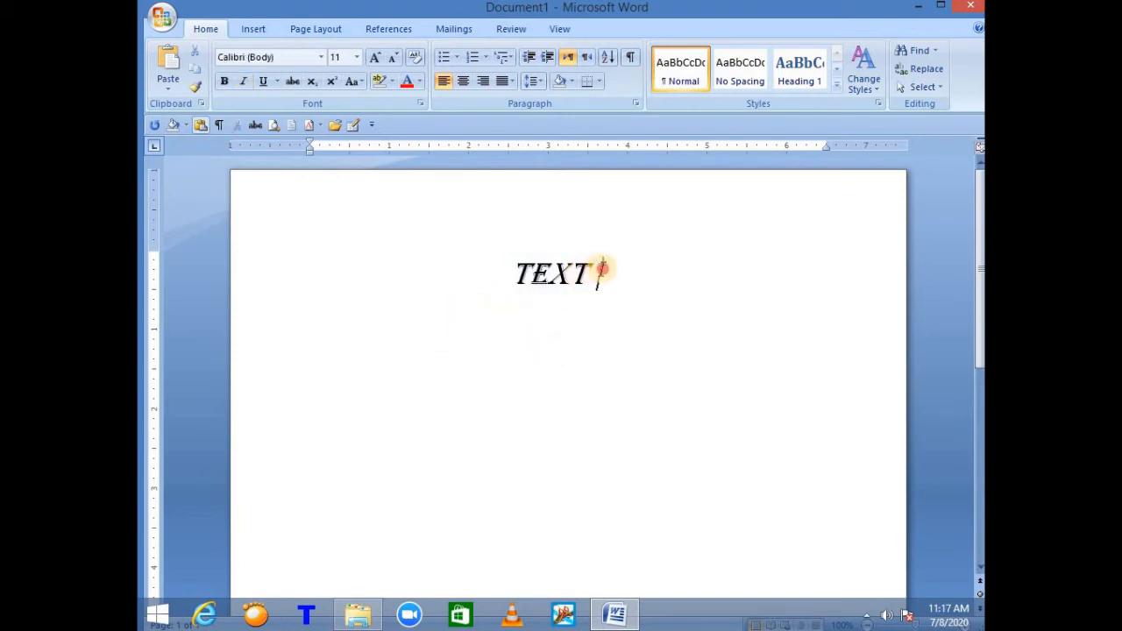
{"action": "left_click_drag", "start_coordinate": [601, 272], "coordinate": [515, 270]}
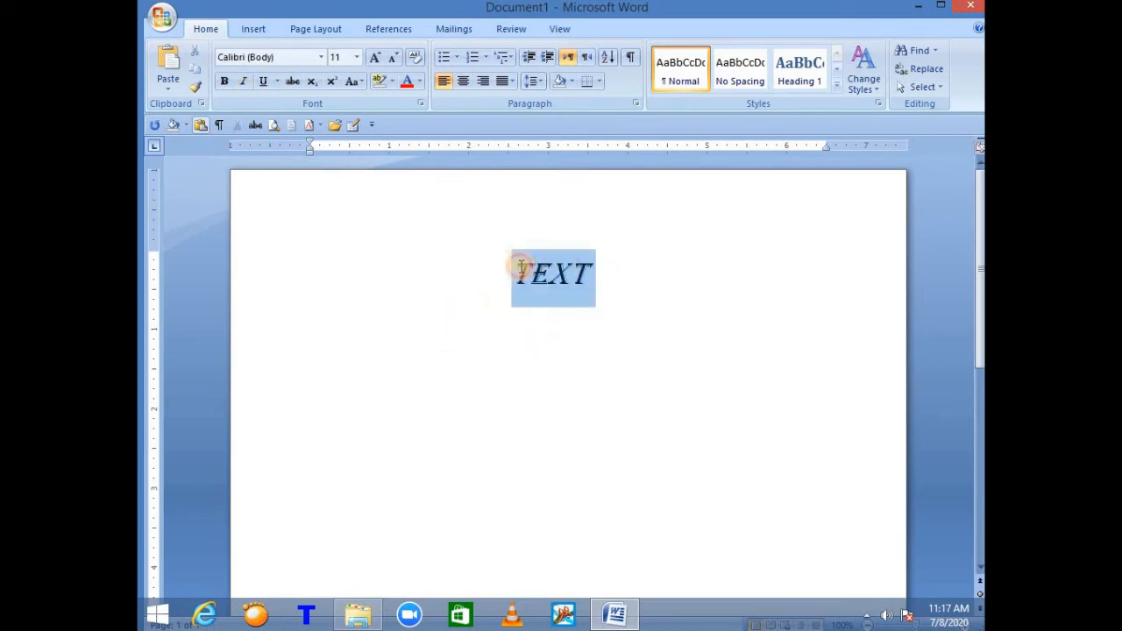
{"action": "left_click", "coordinate": [244, 82]}
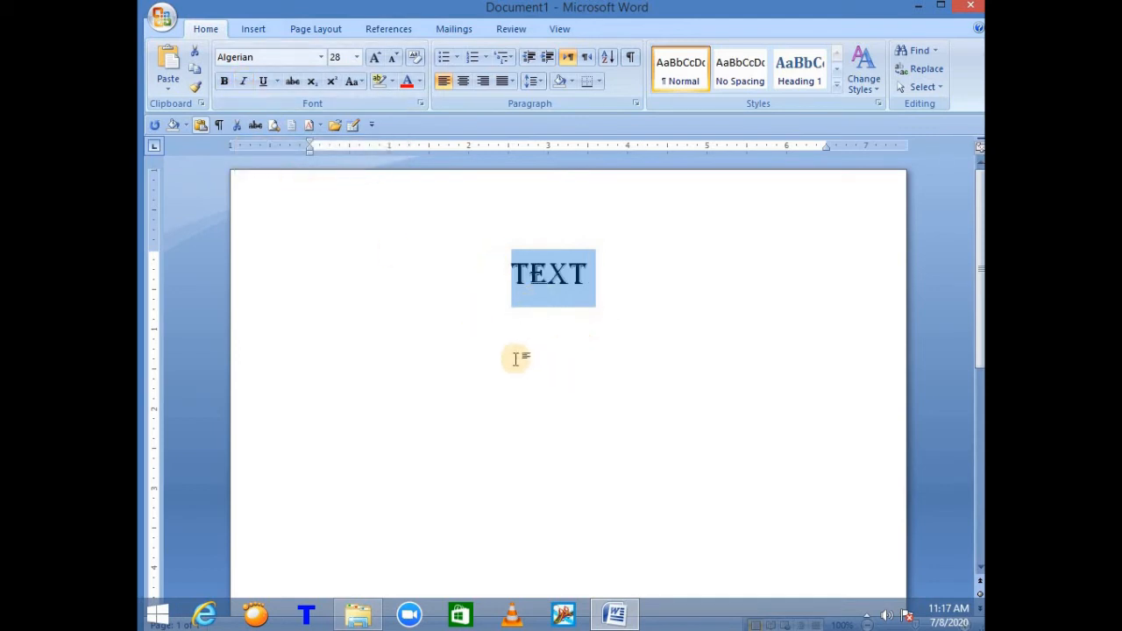
Underline the word TEXT, deselect it to view the effect, and remove the underline again
{"action": "left_click", "coordinate": [263, 81]}
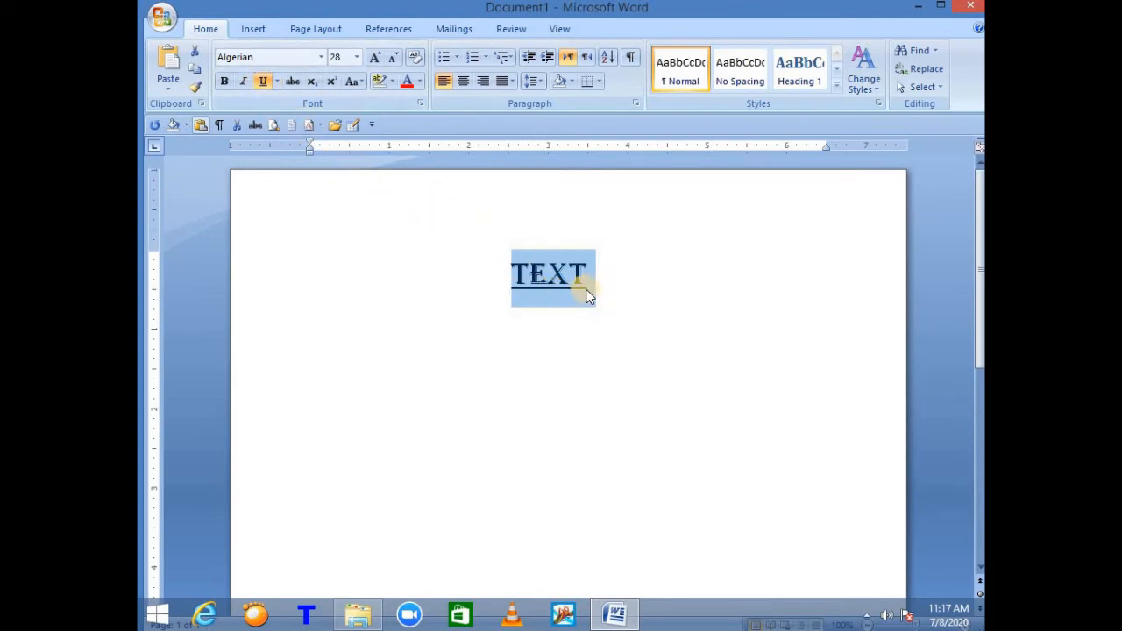
{"action": "left_click", "coordinate": [467, 299]}
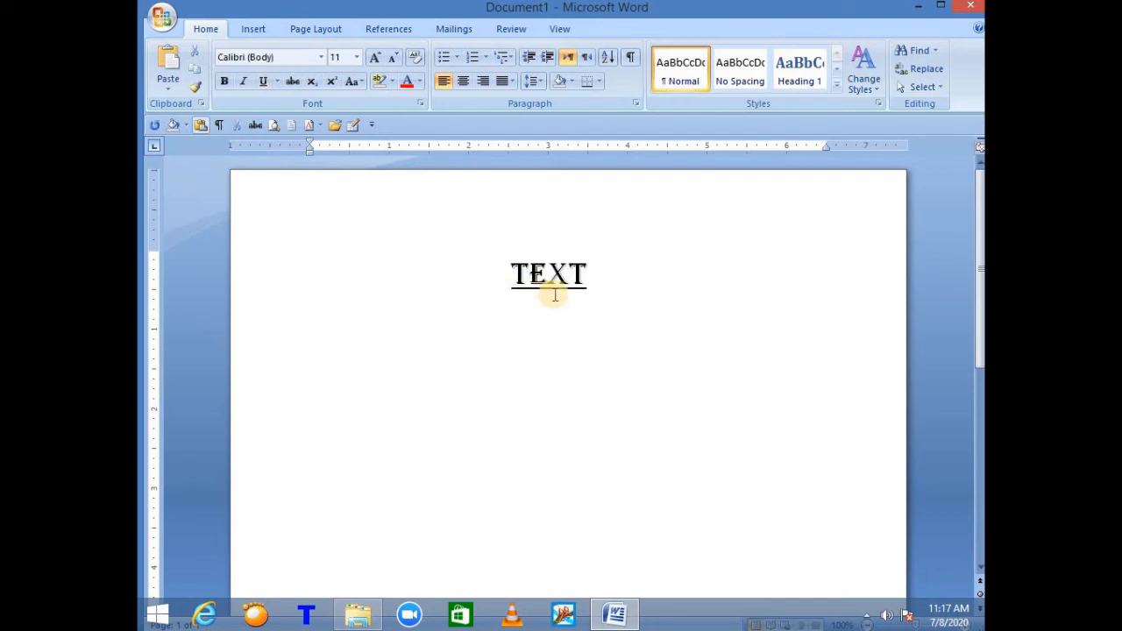
{"action": "left_click_drag", "start_coordinate": [592, 280], "coordinate": [489, 273]}
{"action": "left_click", "coordinate": [264, 83]}
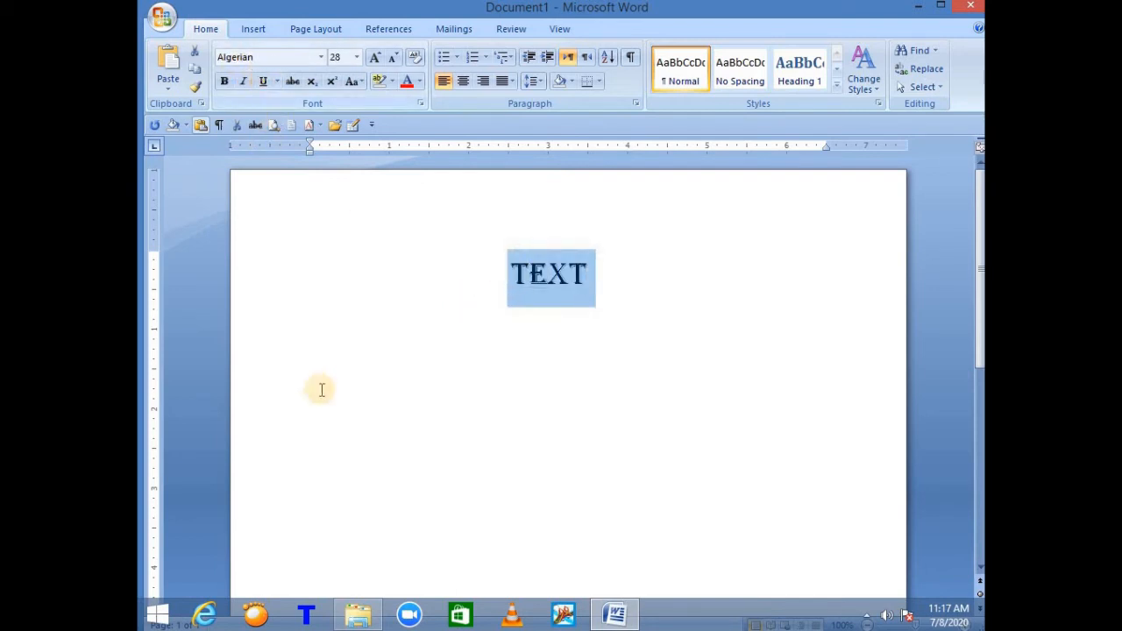
{"action": "left_click", "coordinate": [321, 391]}
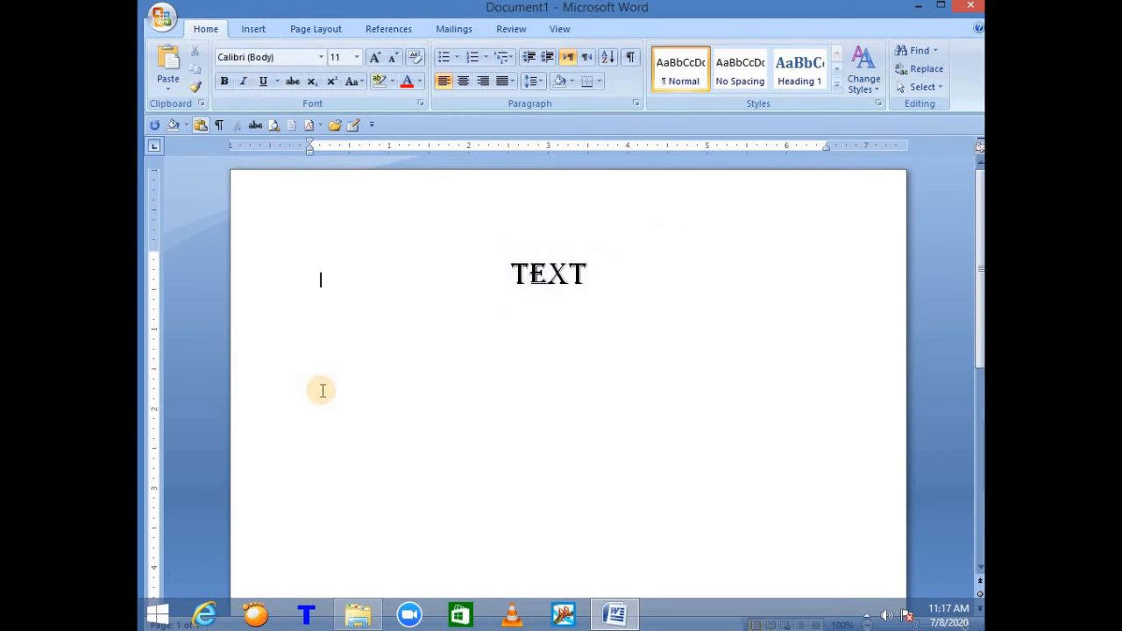
Apply bold, italic, underline and strikethrough together to the word TEXT and deselect it
{"action": "left_click_drag", "start_coordinate": [591, 274], "coordinate": [513, 277]}
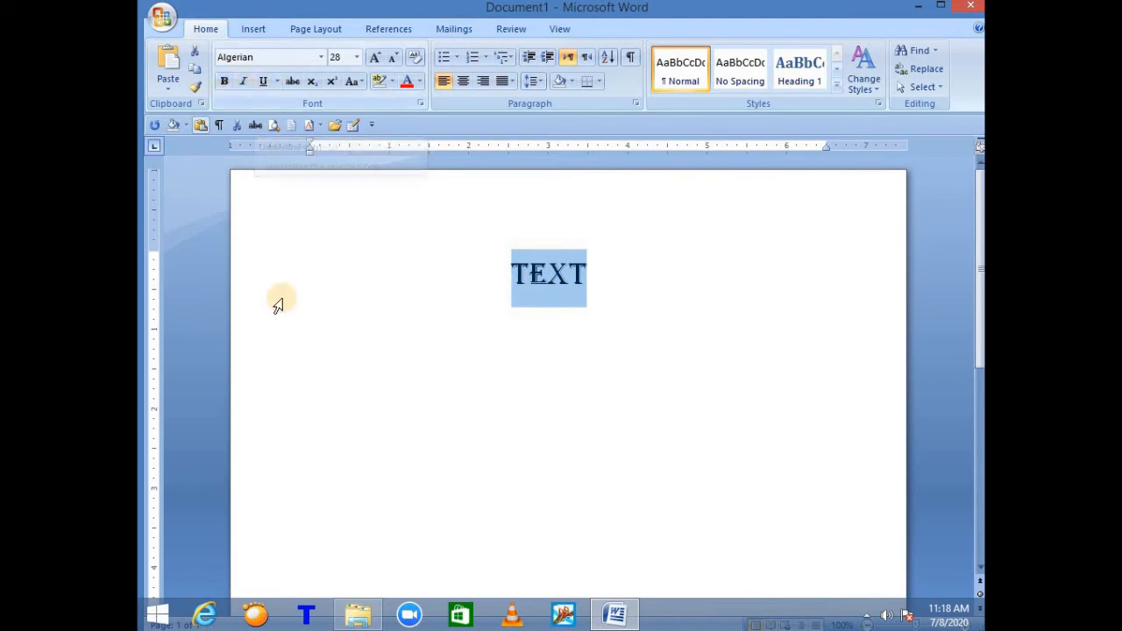
{"action": "left_click", "coordinate": [601, 278]}
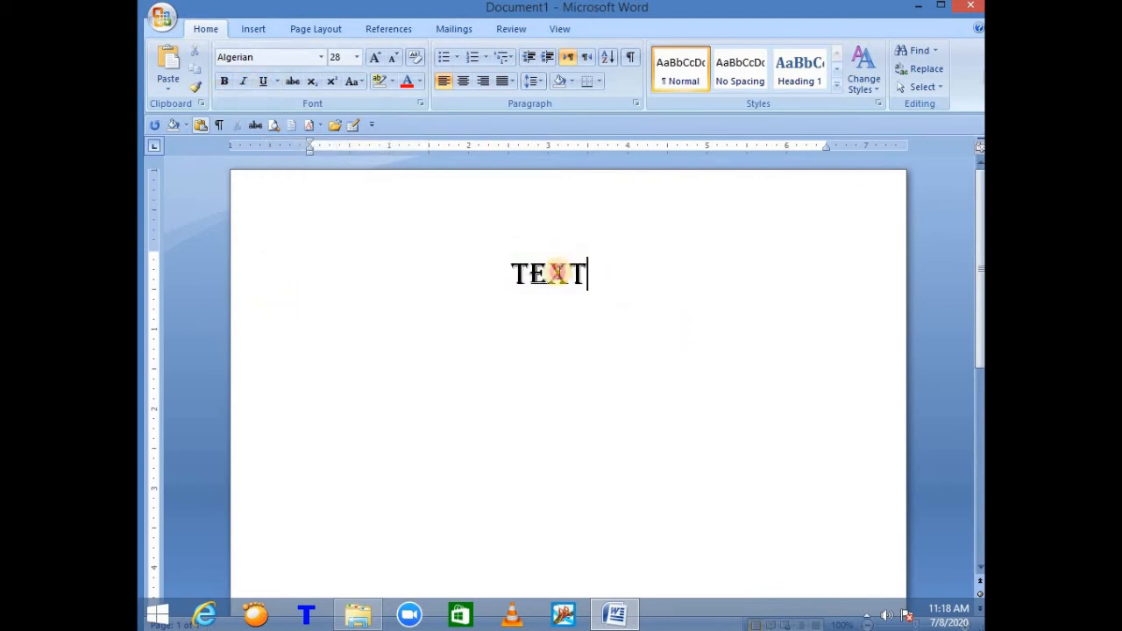
{"action": "left_click_drag", "start_coordinate": [552, 271], "coordinate": [592, 271]}
{"action": "left_click", "coordinate": [225, 82]}
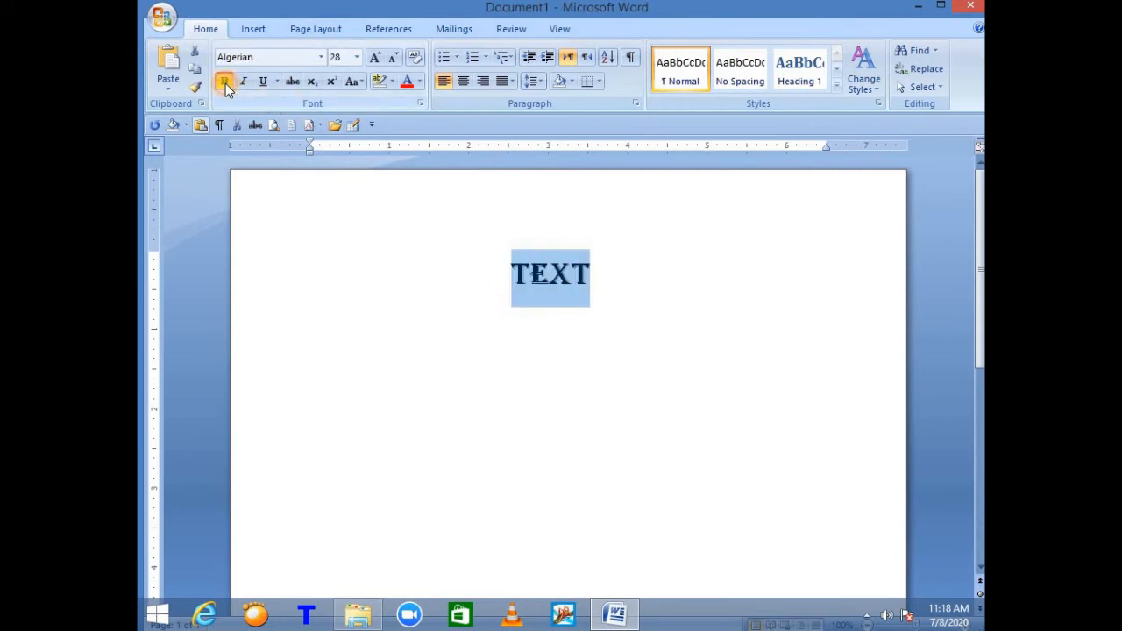
{"action": "left_click", "coordinate": [244, 82]}
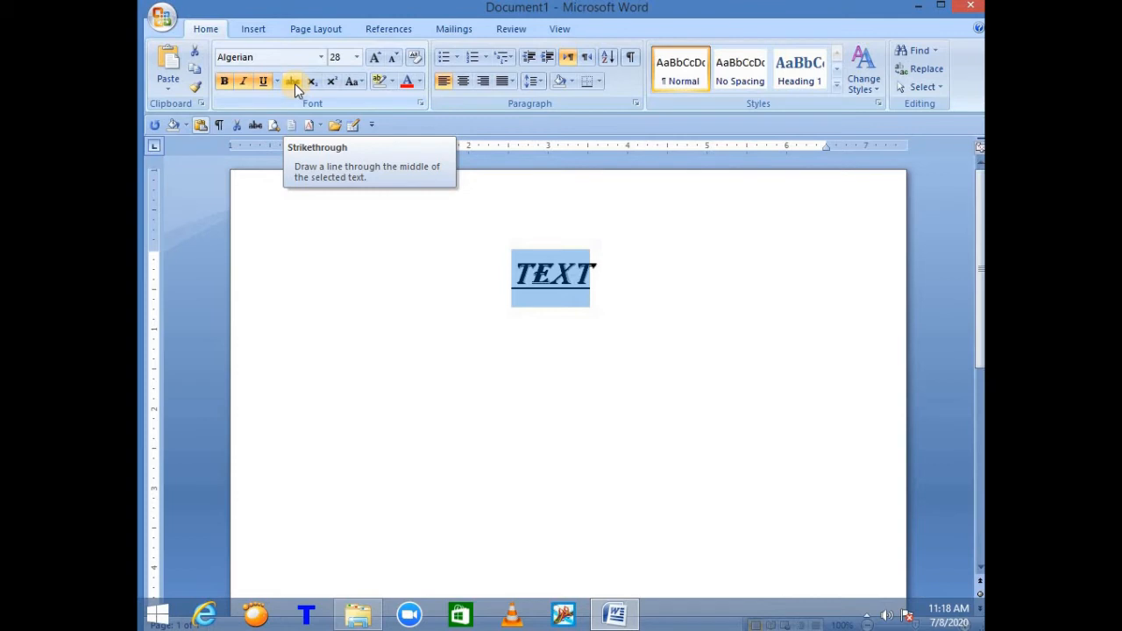
{"action": "left_click", "coordinate": [294, 83]}
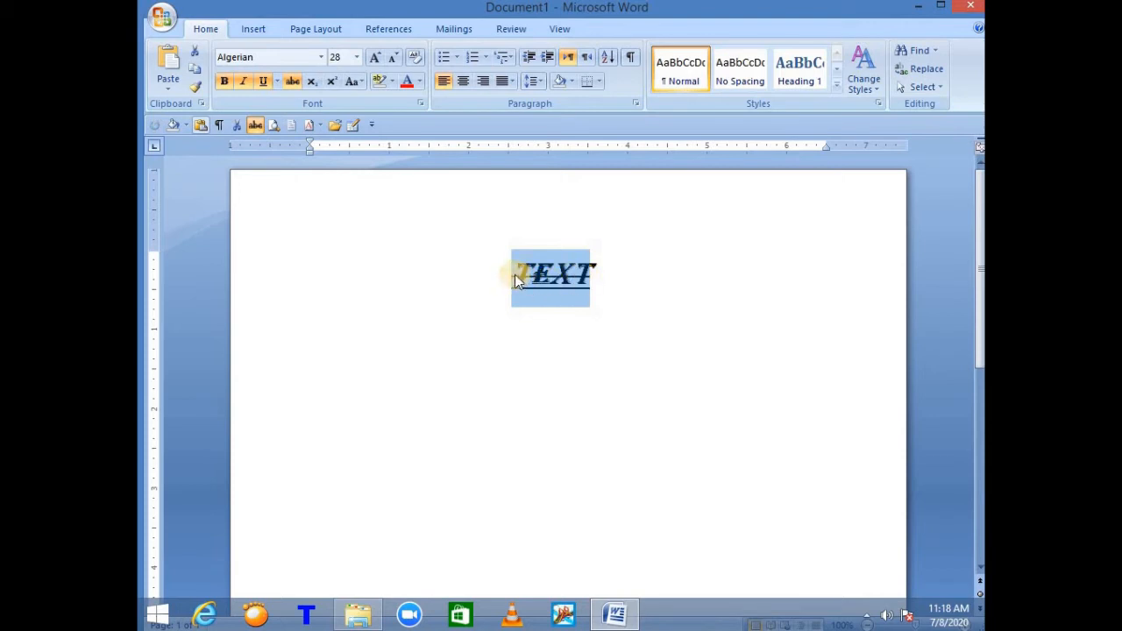
{"action": "mouse_move", "coordinate": [515, 277]}
{"action": "left_mouse_down"}
{"action": "mouse_move", "coordinate": [575, 277]}
{"action": "mouse_move", "coordinate": [518, 275]}
{"action": "left_mouse_up"}
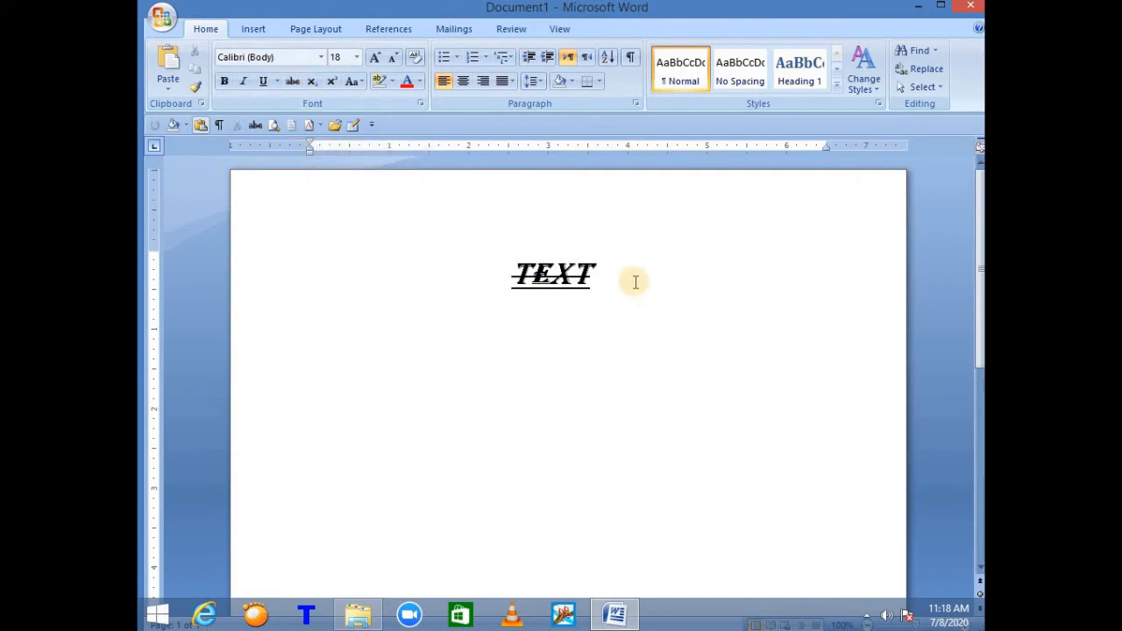
Remove the underline, bold, strikethrough and italic formatting from the word TEXT
{"action": "left_click_drag", "start_coordinate": [605, 273], "coordinate": [508, 268]}
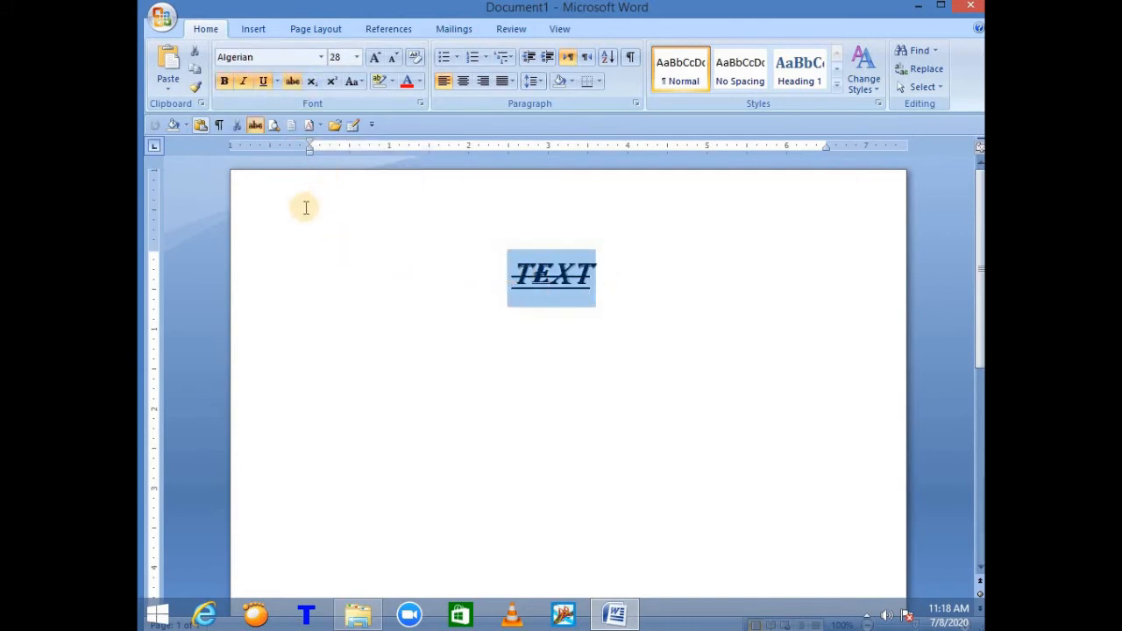
{"action": "left_click", "coordinate": [263, 81]}
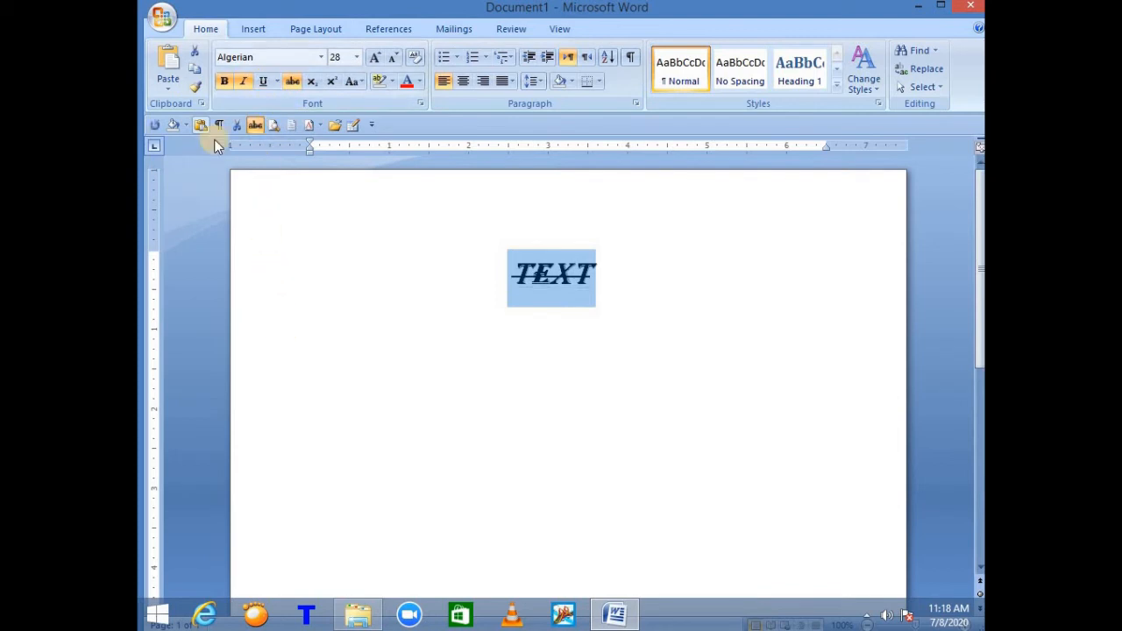
{"action": "left_click", "coordinate": [224, 81]}
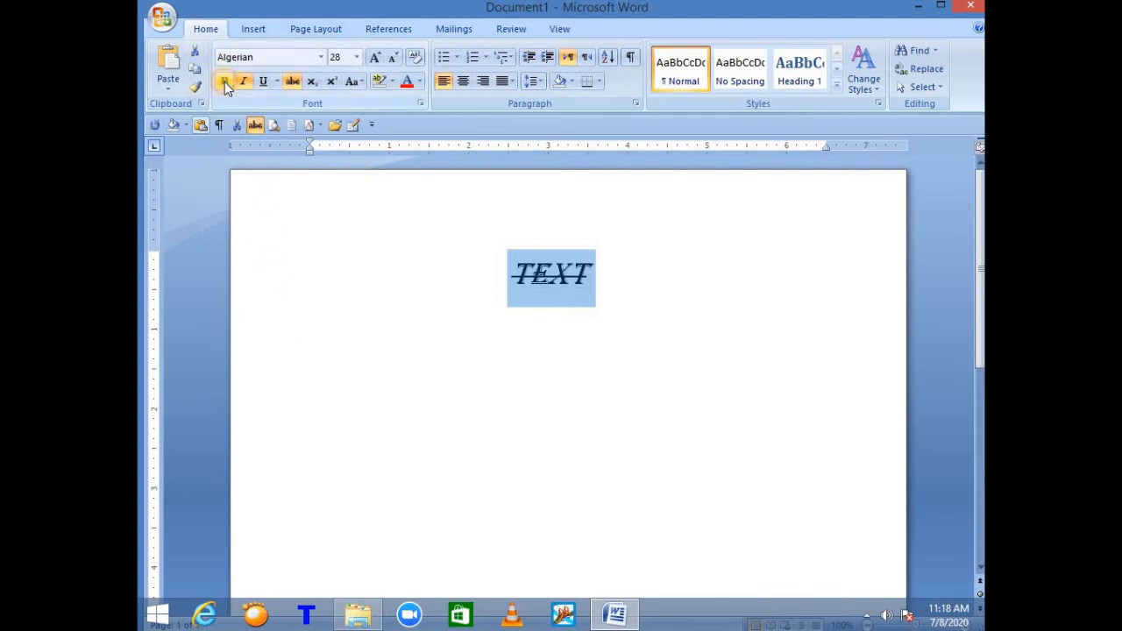
{"action": "left_click", "coordinate": [297, 79]}
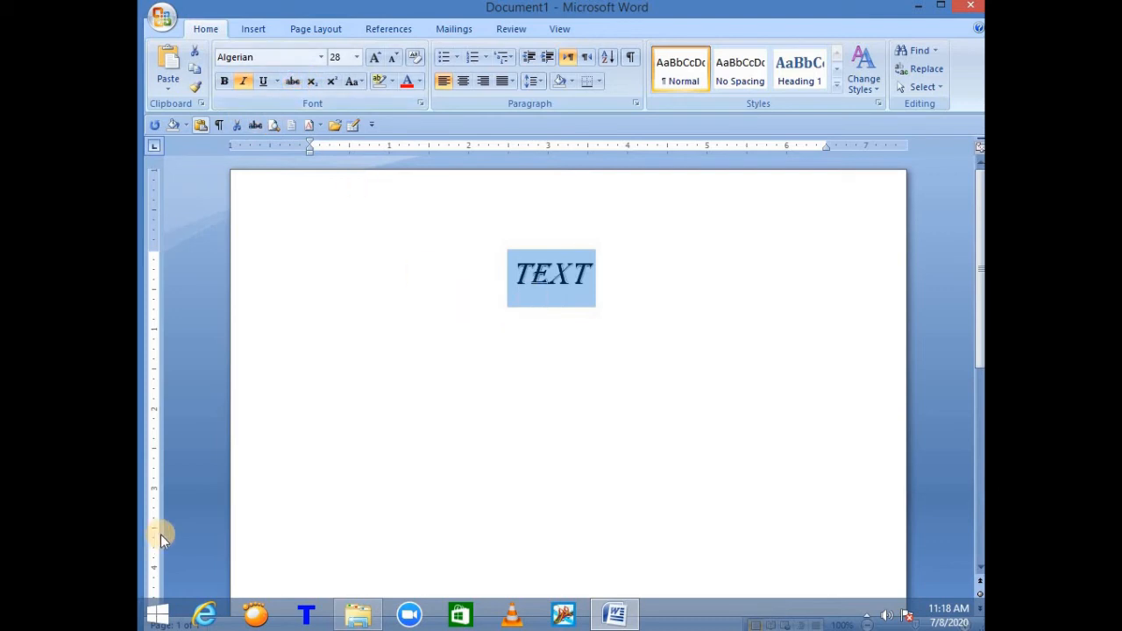
{"action": "left_click", "coordinate": [246, 84]}
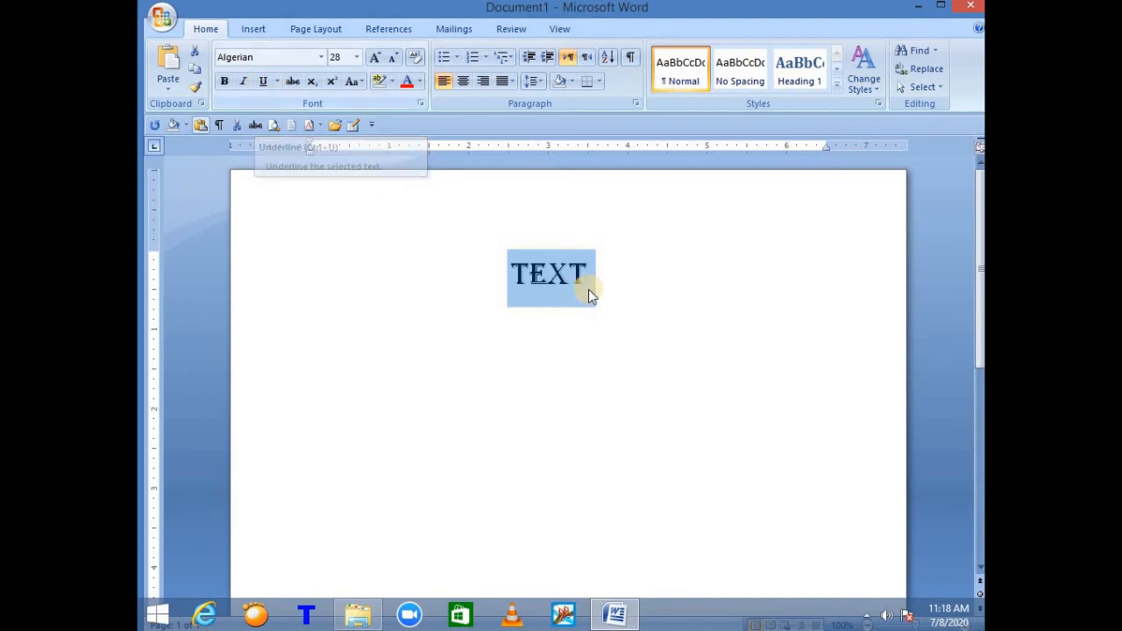
Delete the whole line containing the word TEXT, including the spaces before it
{"action": "left_click", "coordinate": [637, 284]}
{"action": "left_click_drag", "start_coordinate": [605, 274], "coordinate": [491, 273]}
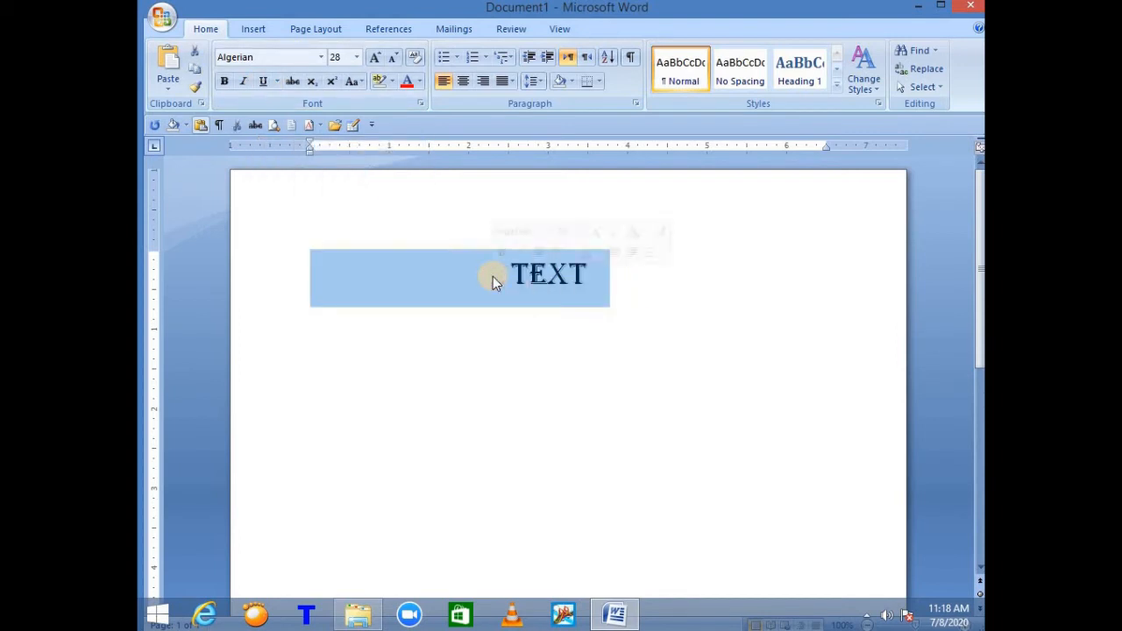
{"action": "key", "text": "Delete"}
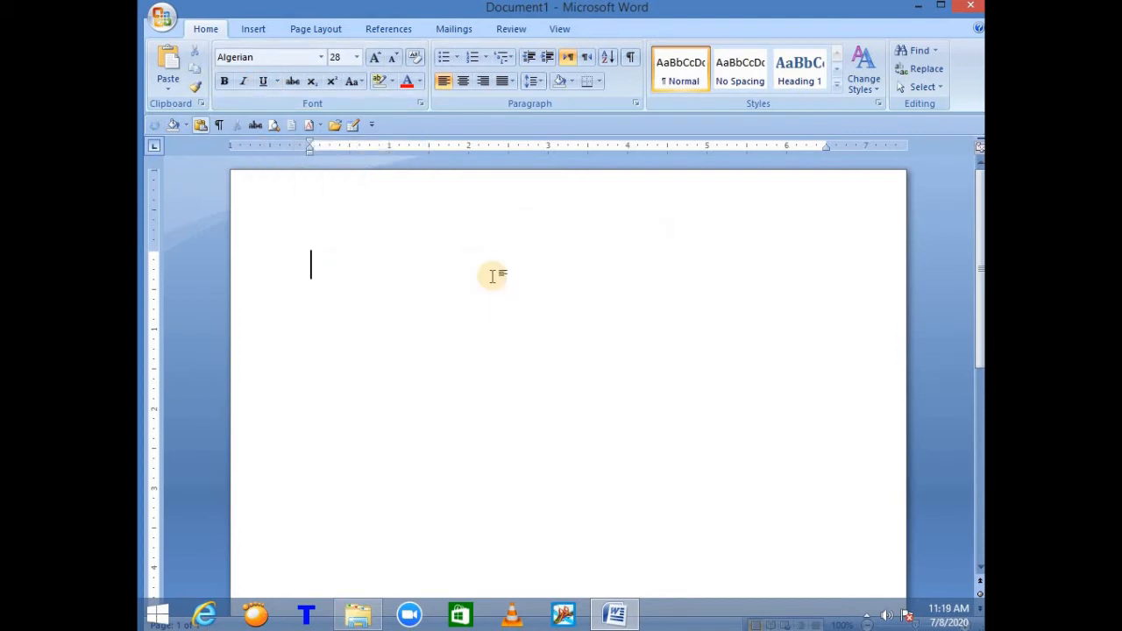
{"action": "type", "text": "1`5="}
{"action": "key", "text": "BackSpace"}
{"action": "key", "text": "BackSpace"}
{"action": "key", "text": "BackSpace"}
{"action": "key", "text": "BackSpace"}
Set the font to Times New Roman (Headings) at size 20 and enter 15th with its ordinal superscript
{"action": "left_click", "coordinate": [321, 57]}
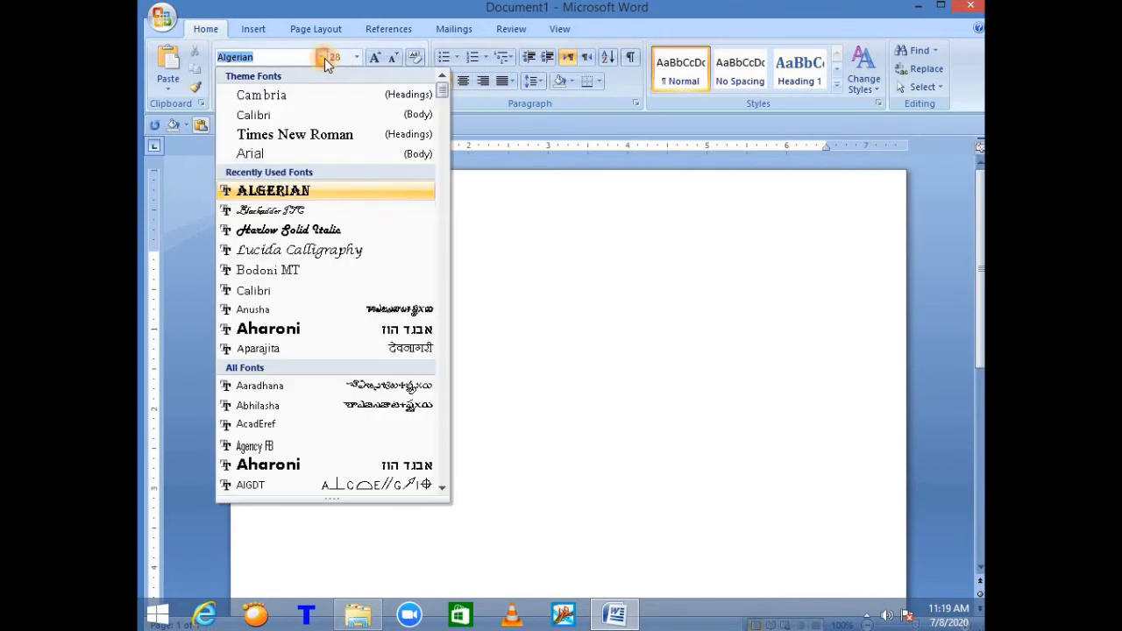
{"action": "left_click", "coordinate": [308, 138]}
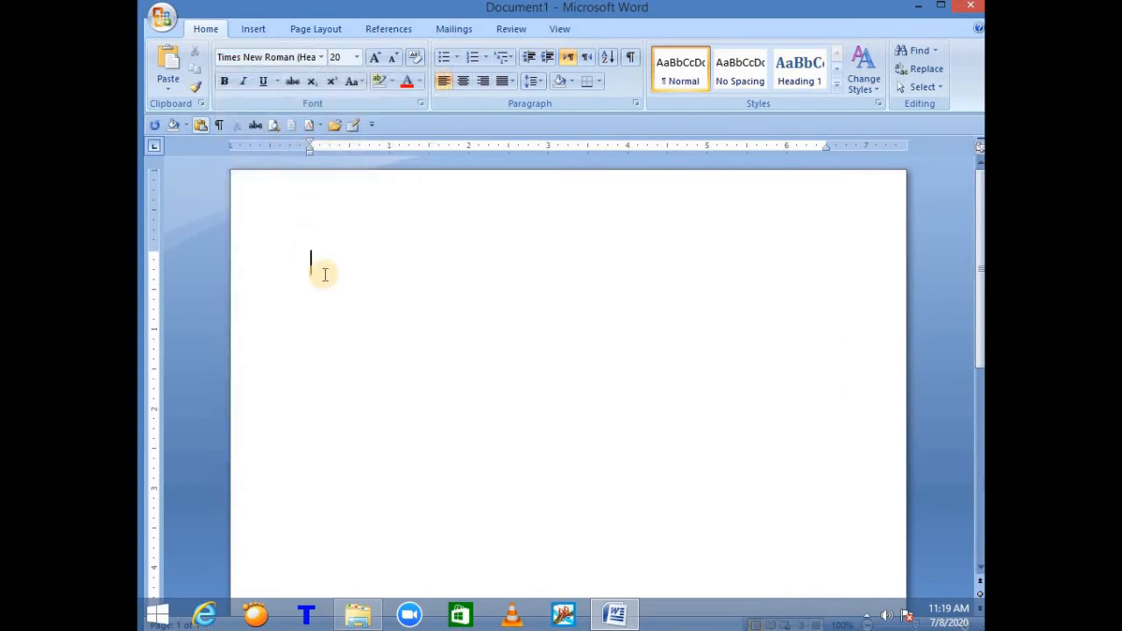
{"action": "type", "text": "15th"}
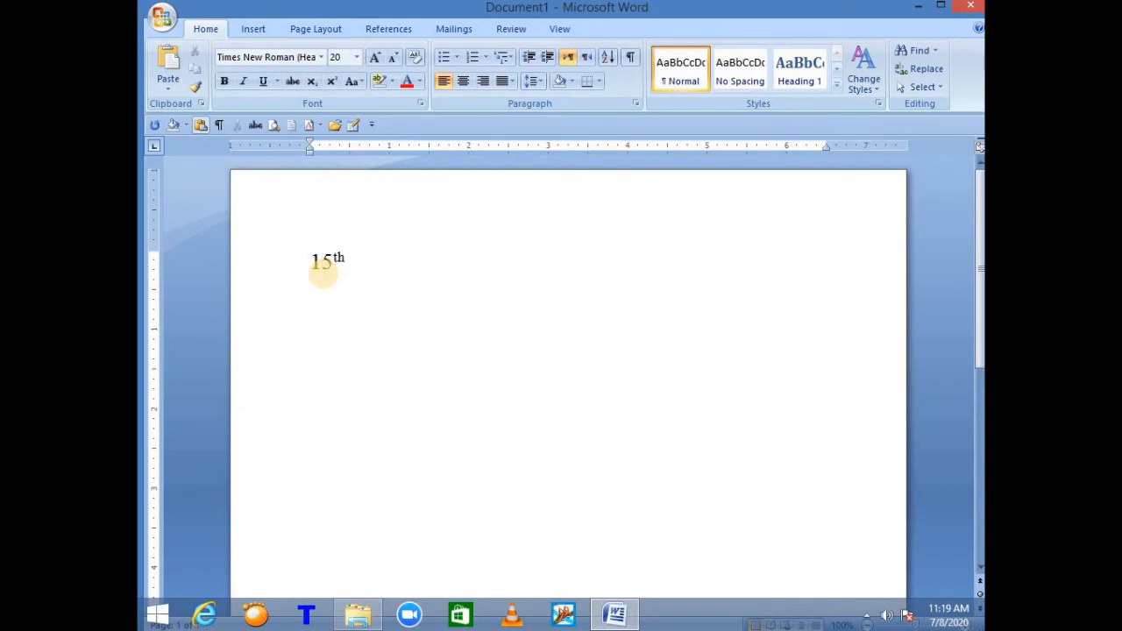
Replace the superscript th after 15 with a space and a regular, non-superscript th
{"action": "left_click", "coordinate": [335, 257]}
{"action": "left_click_drag", "start_coordinate": [335, 257], "coordinate": [345, 255]}
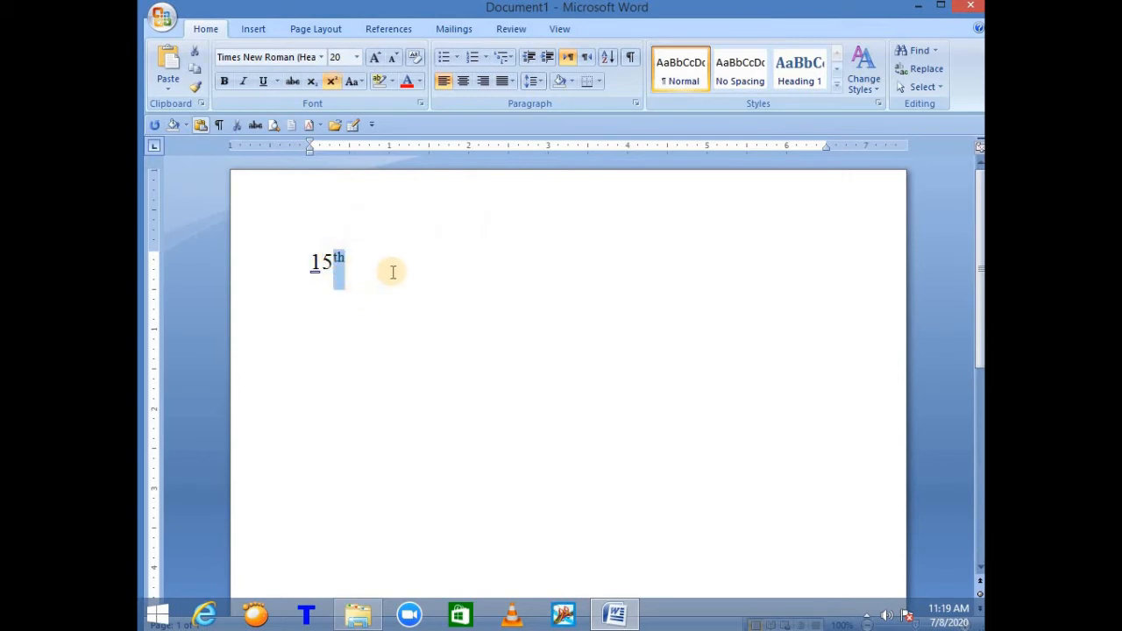
{"action": "left_click", "coordinate": [392, 271]}
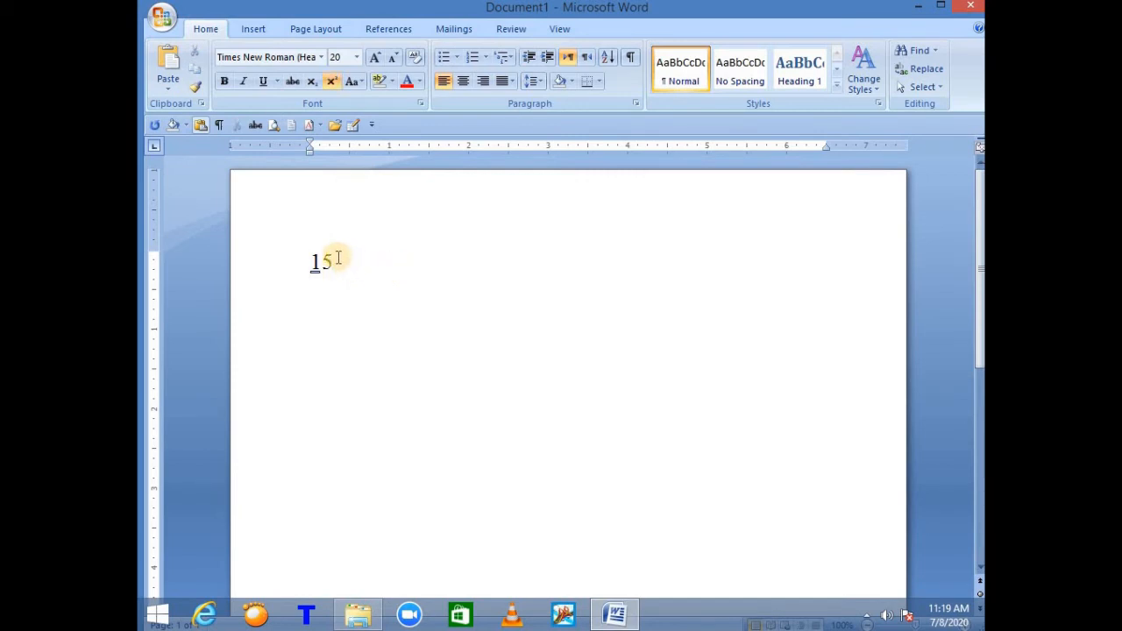
{"action": "key", "text": "BackSpace"}
Turn on Superscript directly after 15 and enter the sample text thjkhkkjbkb
{"action": "left_click", "coordinate": [334, 261]}
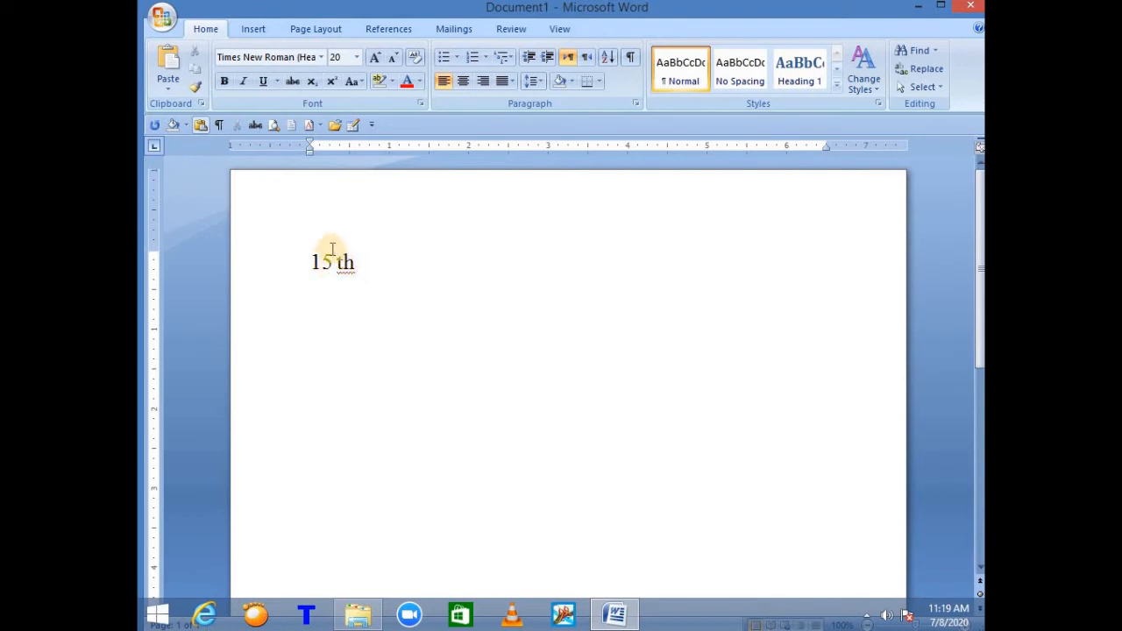
{"action": "key", "text": "BackSpace"}
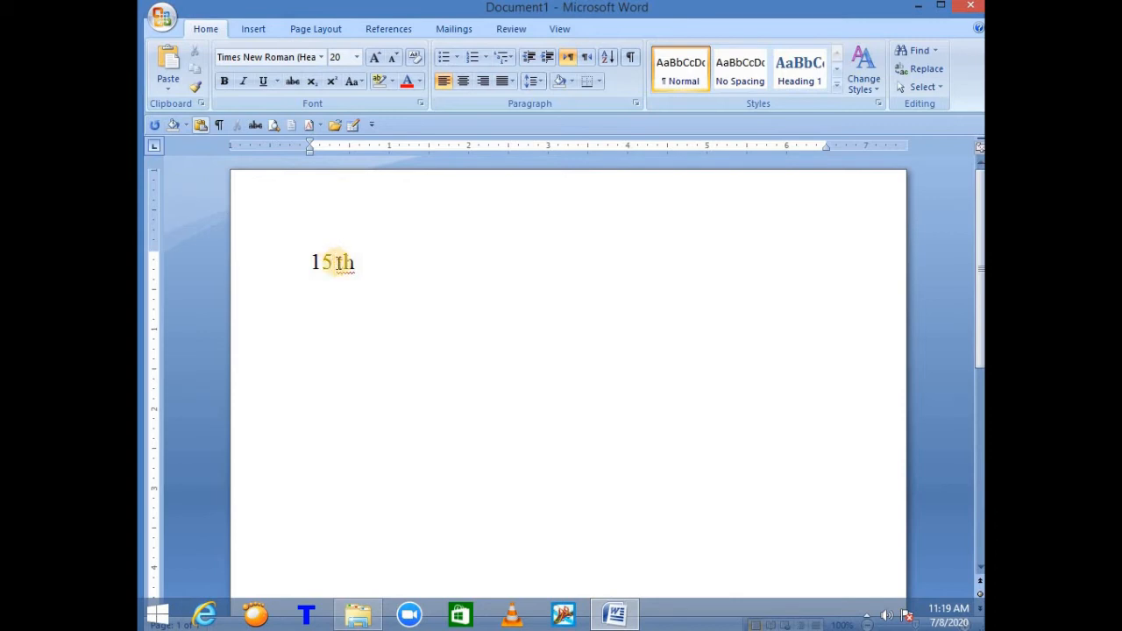
{"action": "left_click", "coordinate": [332, 81]}
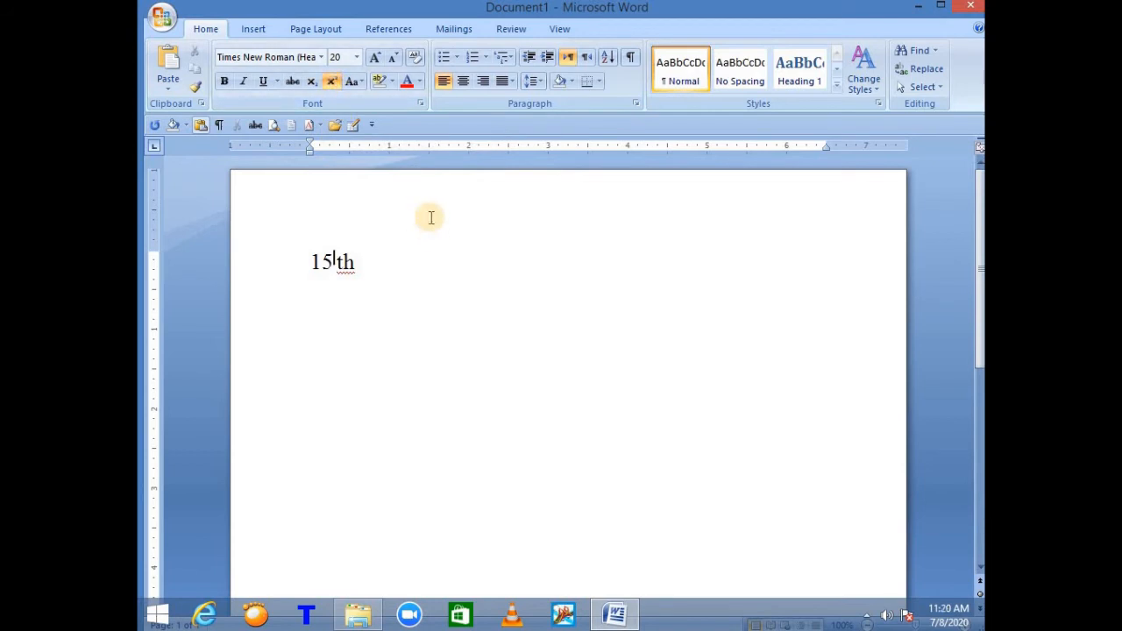
{"action": "type", "text": "thjkhkkjbkb"}
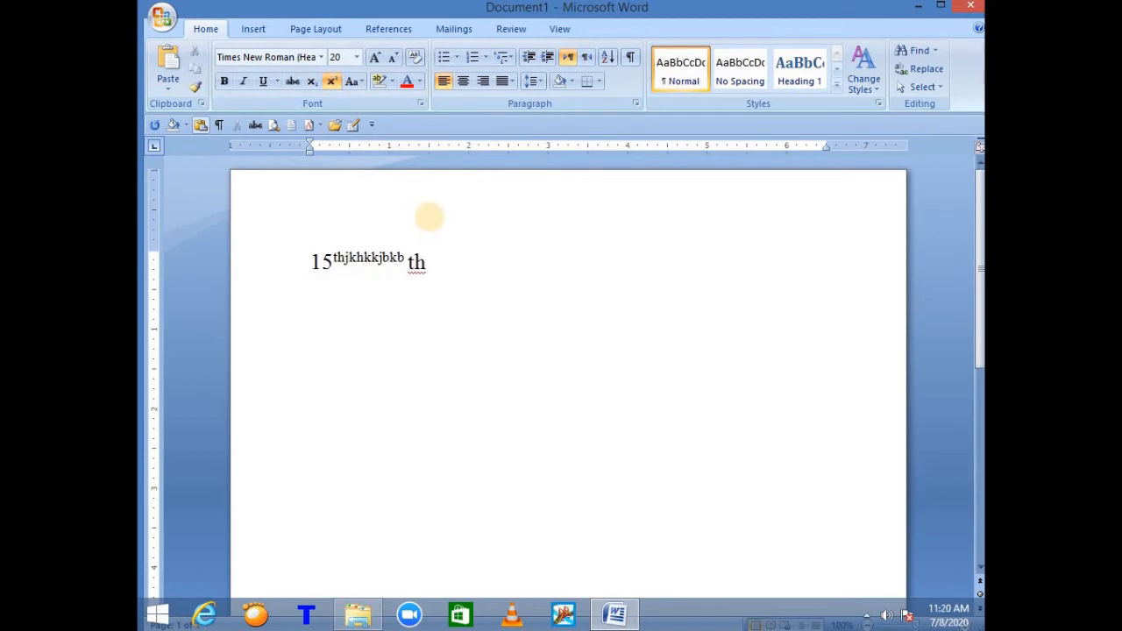
Continue the superscript sample letters after 15th, then delete all the extra letters following the superscript th
{"action": "type", "text": "kbkbkbkbkbkbkbk"}
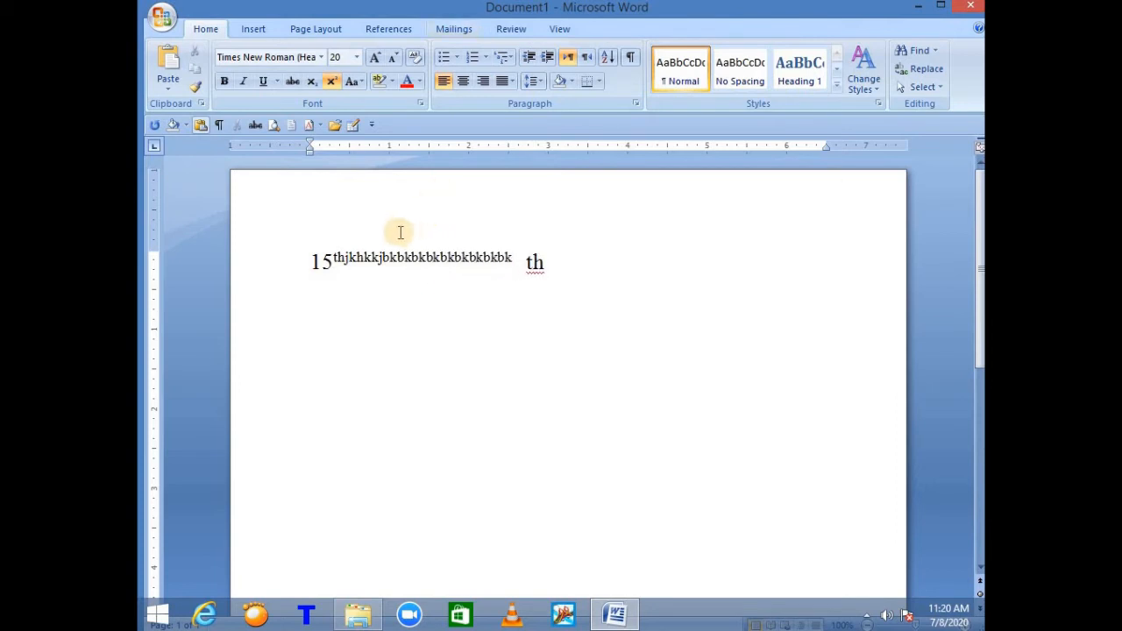
{"action": "left_click_drag", "start_coordinate": [345, 257], "coordinate": [511, 249]}
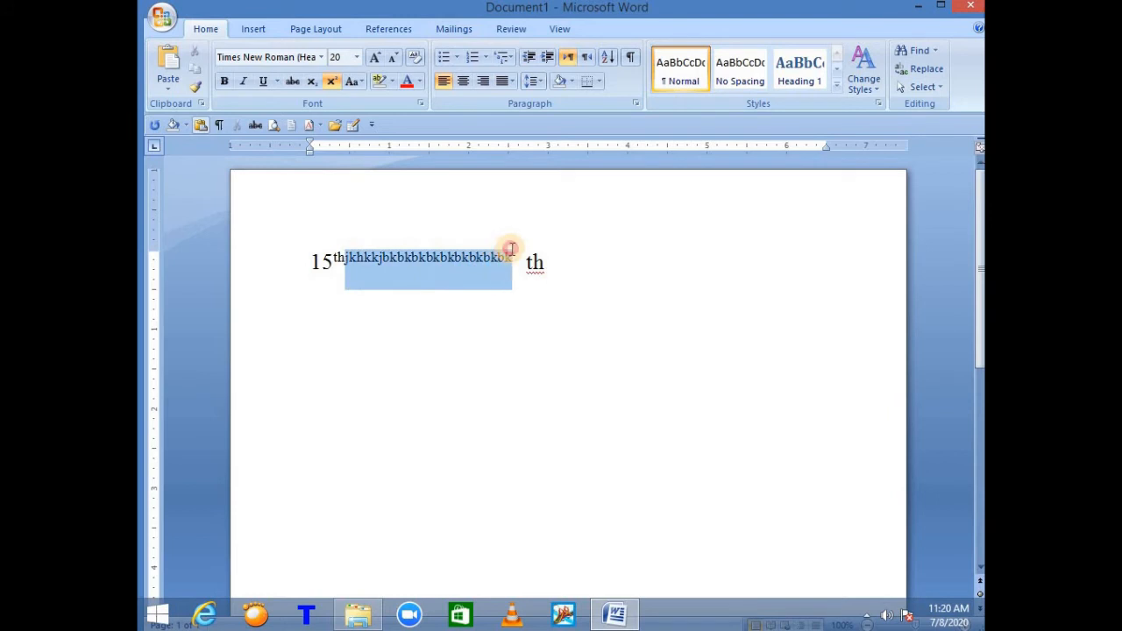
{"action": "key", "text": "BackSpace"}
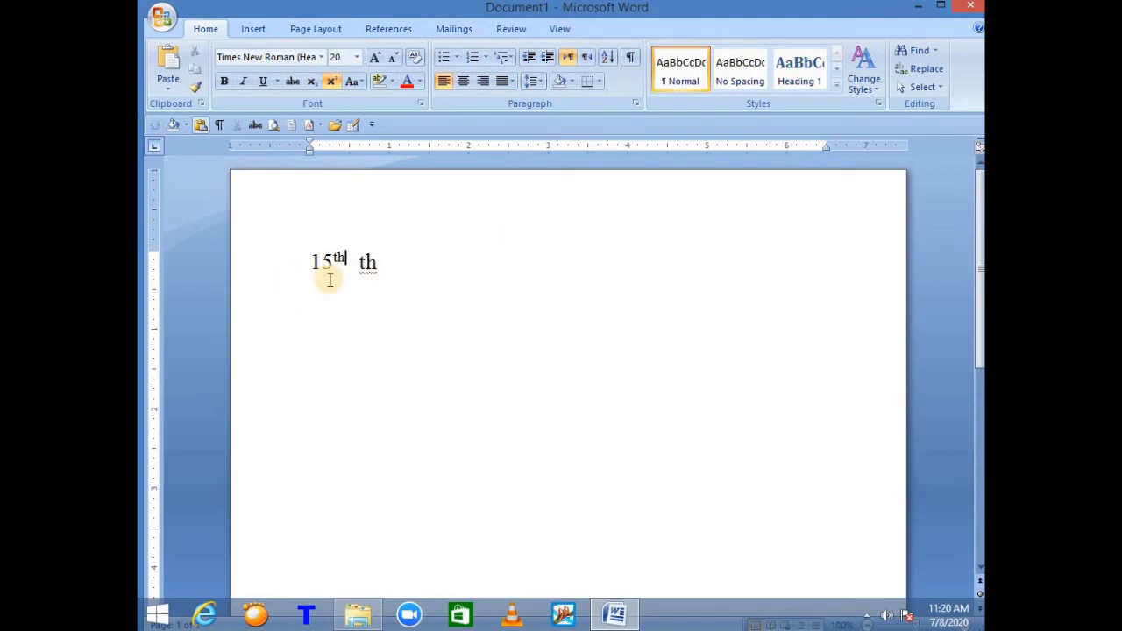
After the regular th, enter x2+y2 with both 2s as subscripts, and continue with random sample letters in subscript
{"action": "left_click", "coordinate": [400, 264]}
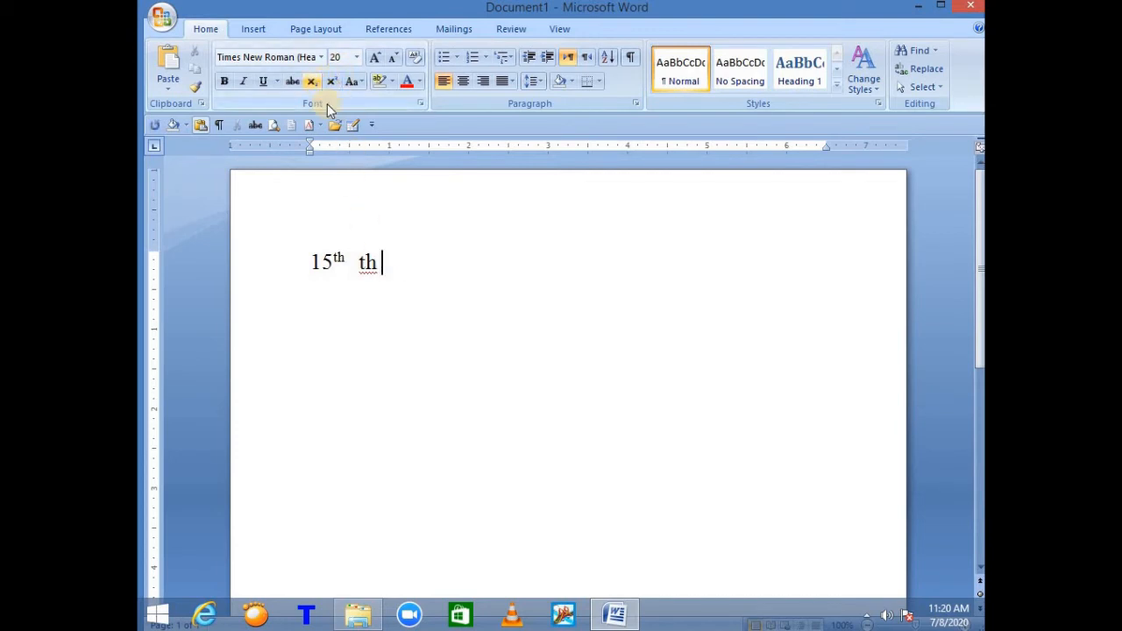
{"action": "left_click", "coordinate": [426, 234]}
{"action": "type", "text": "x2"}
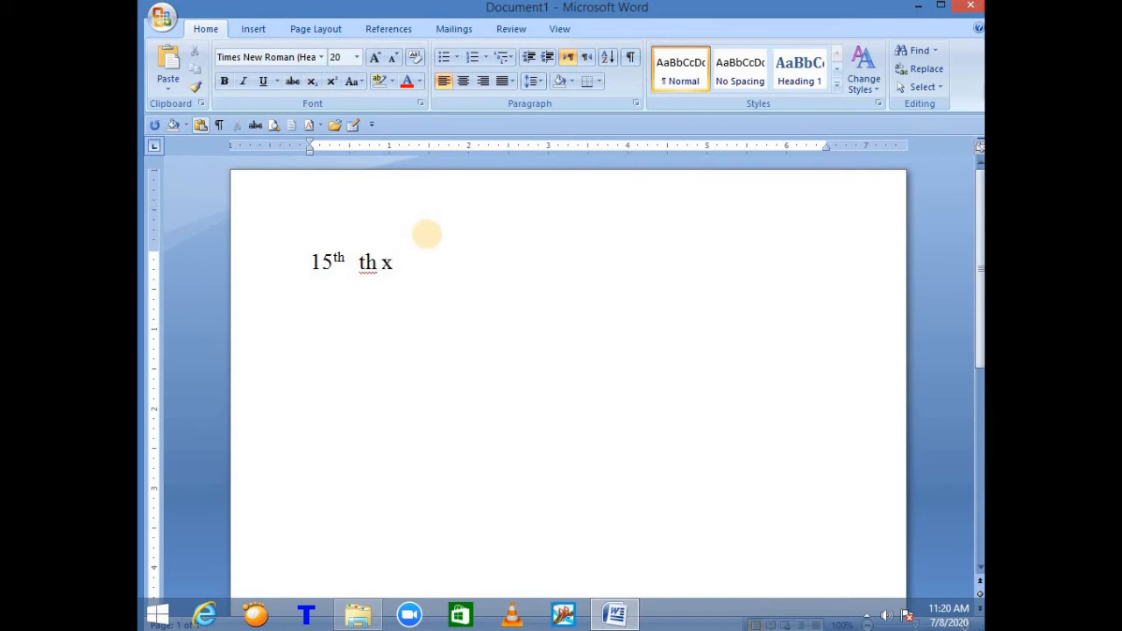
{"action": "left_click", "coordinate": [311, 81]}
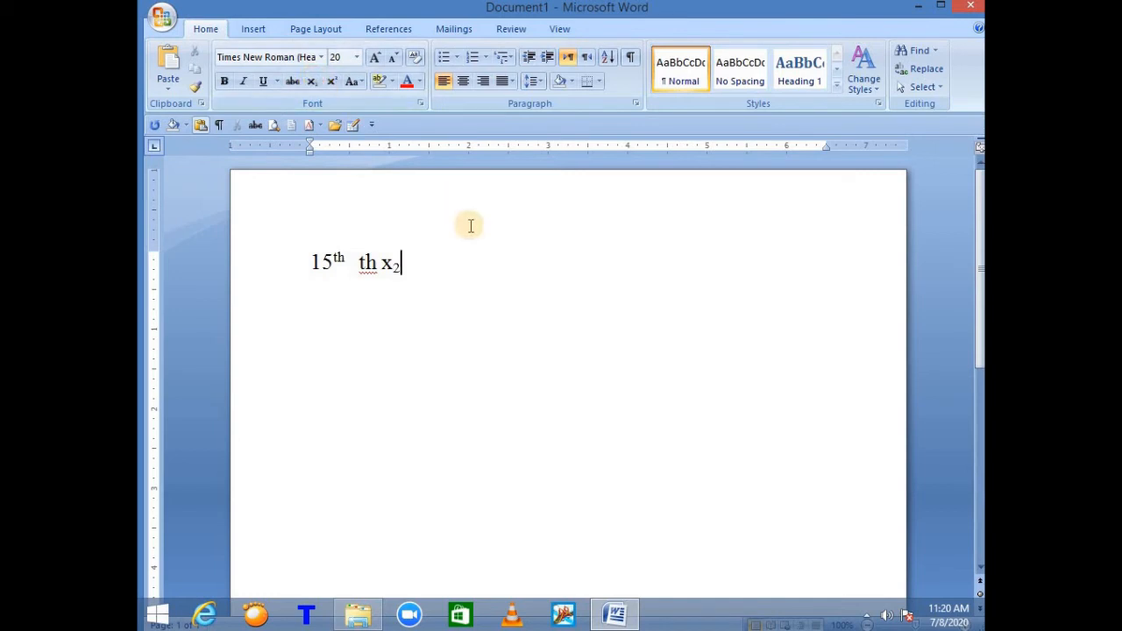
{"action": "type", "text": "+y2"}
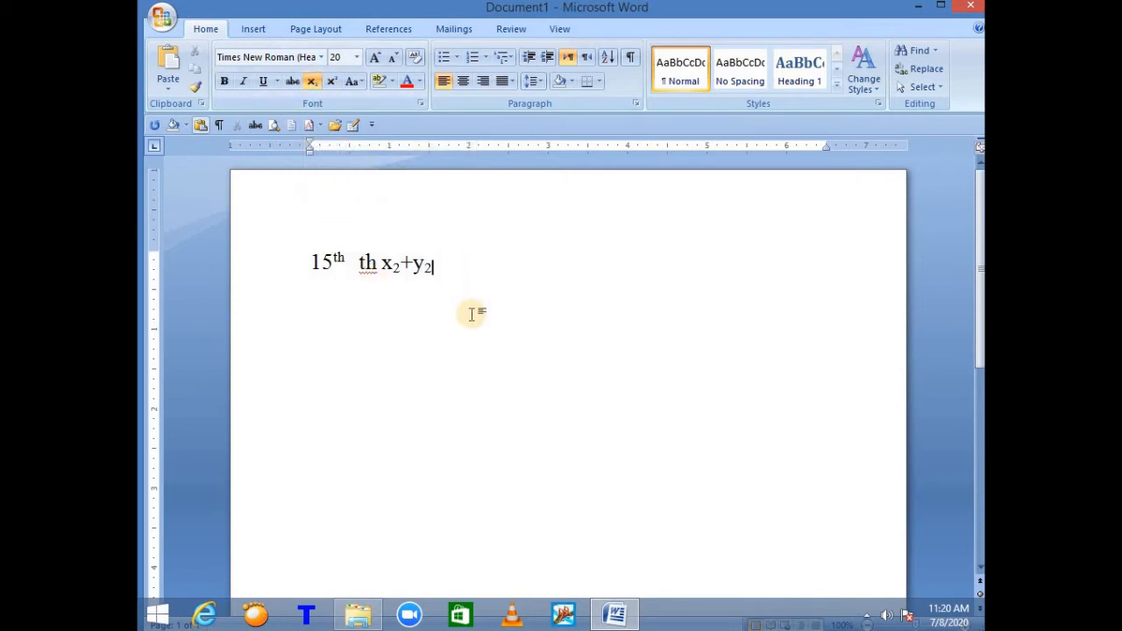
{"action": "type", "text": "kjb;kjjkbkjbk"}
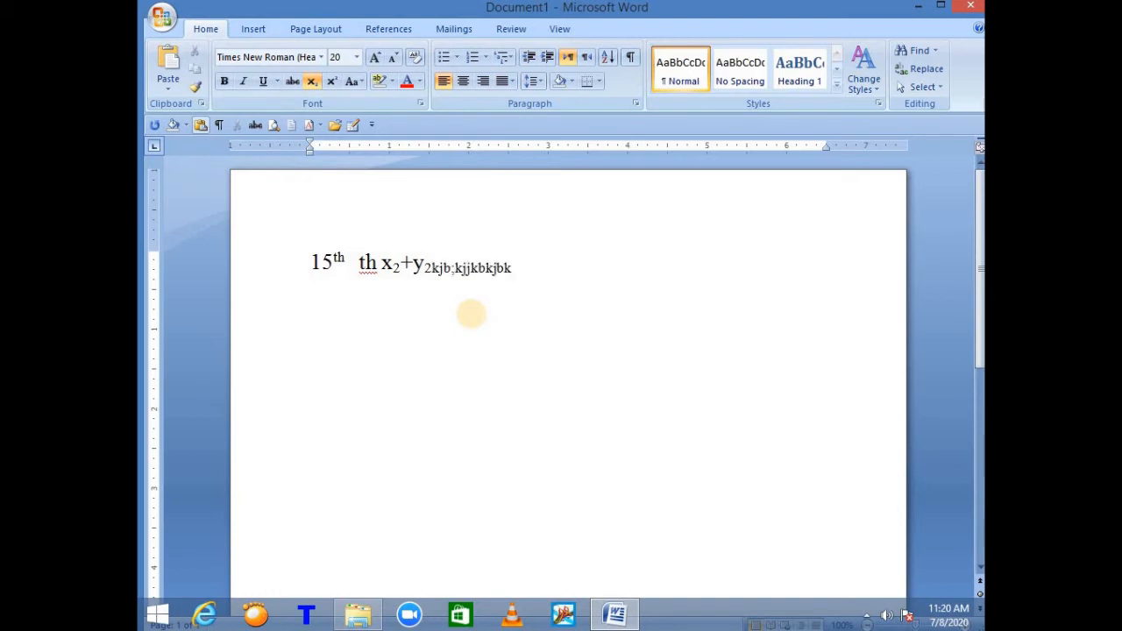
{"action": "type", "text": "jbkbkbkbkjbkjkjbkjbkjb"}
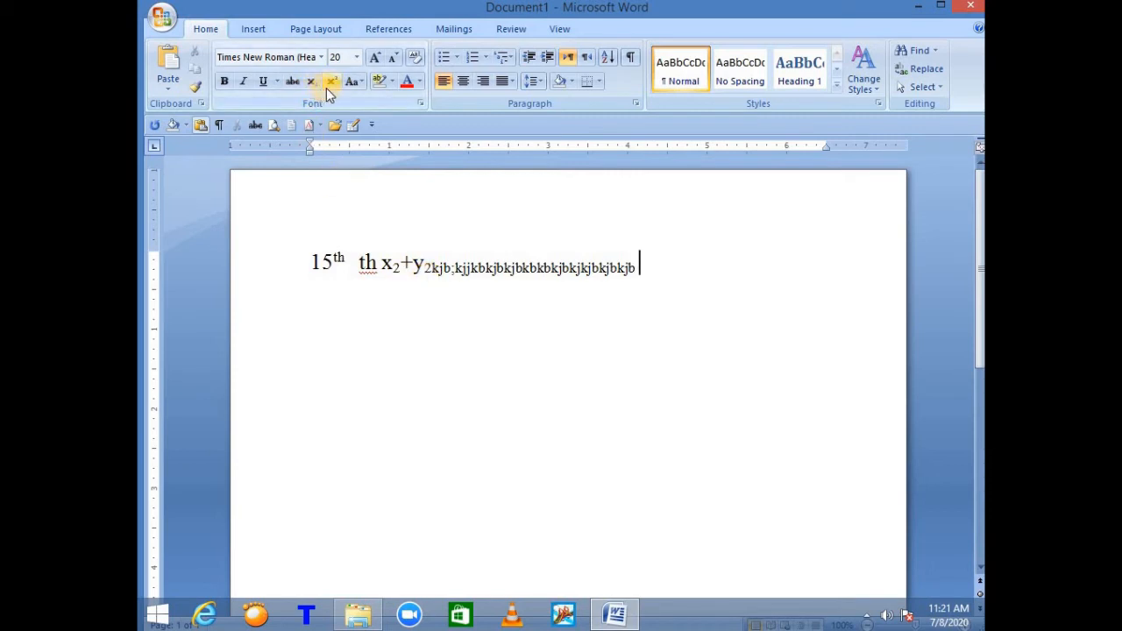
Clear the whole line and enter a sentence consisting of a boy's name followed by "is a good boy"
{"action": "left_click_drag", "start_coordinate": [645, 256], "coordinate": [326, 239]}
{"action": "key", "text": "Delete"}
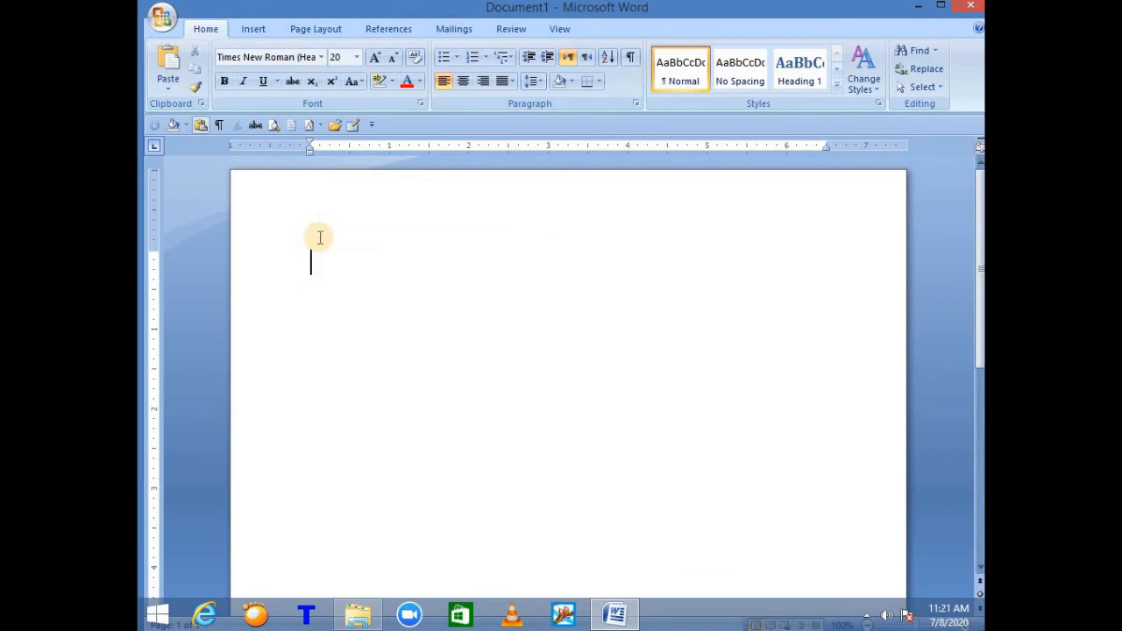
{"action": "type", "text": "r"}
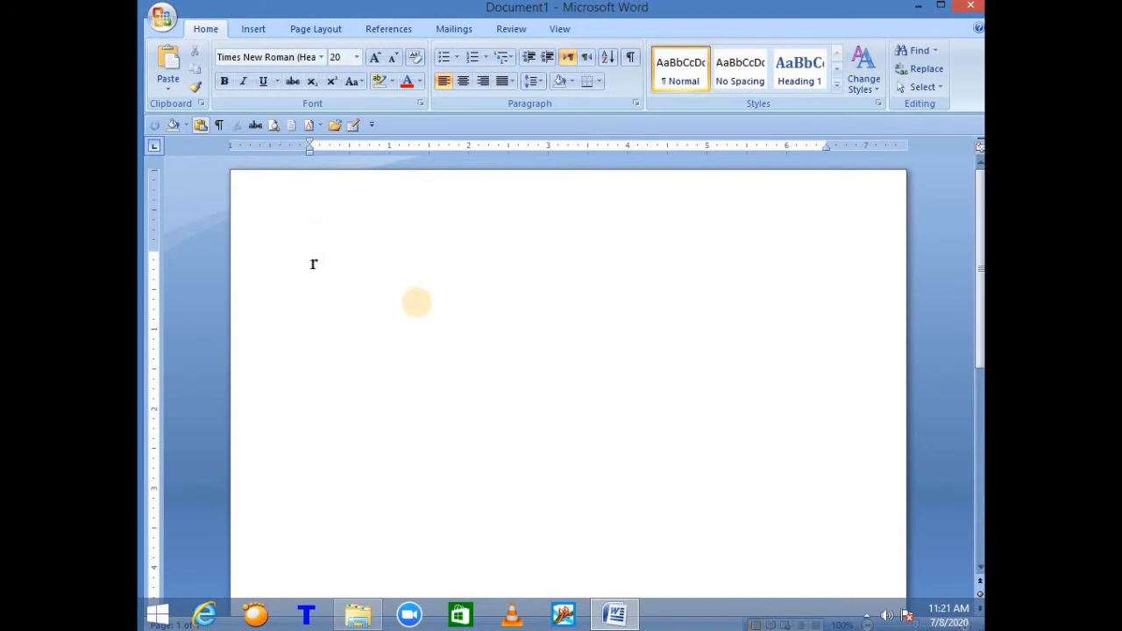
{"action": "type", "text": "amu is"}
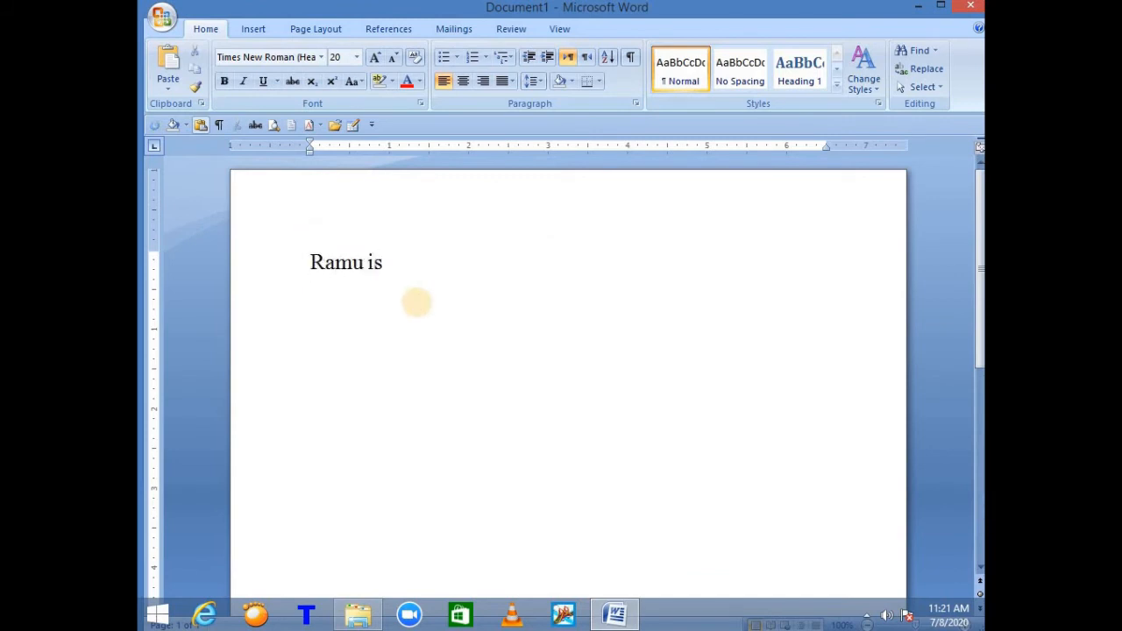
{"action": "type", "text": " a good boy"}
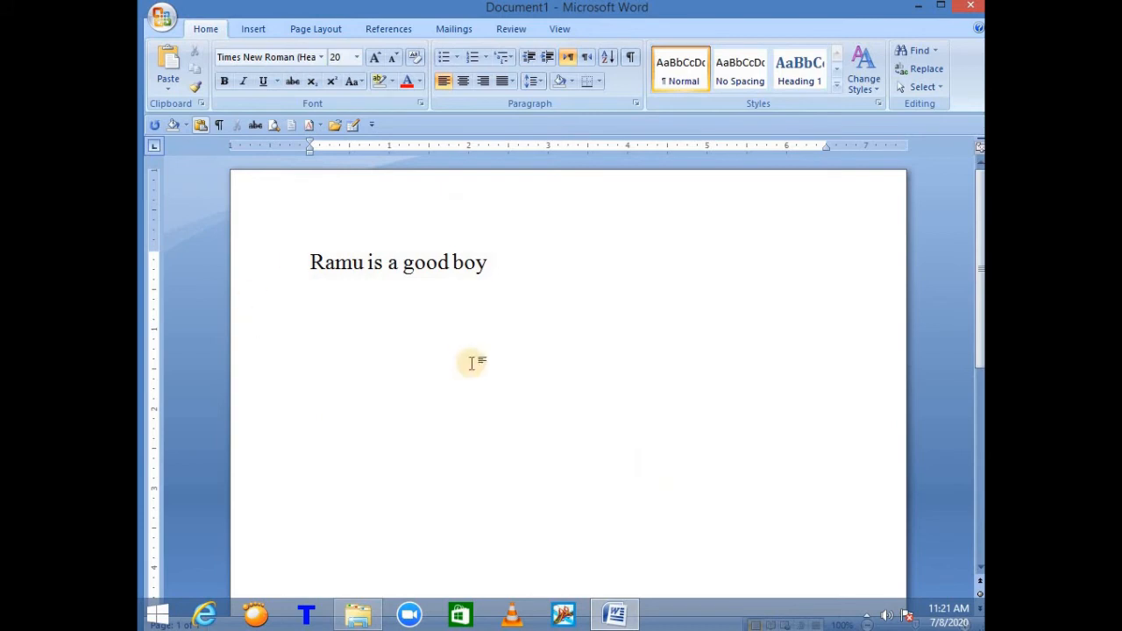
Change the case of the whole sentence to UPPERCASE, and then to lowercase
{"action": "left_click_drag", "start_coordinate": [493, 262], "coordinate": [295, 261]}
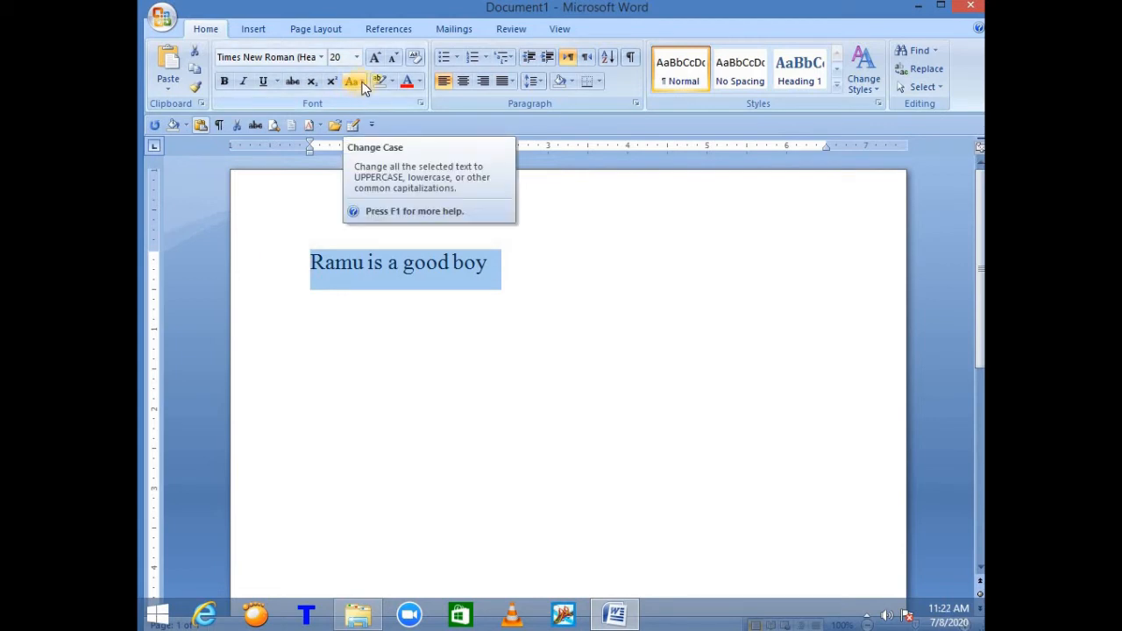
{"action": "left_click", "coordinate": [361, 83]}
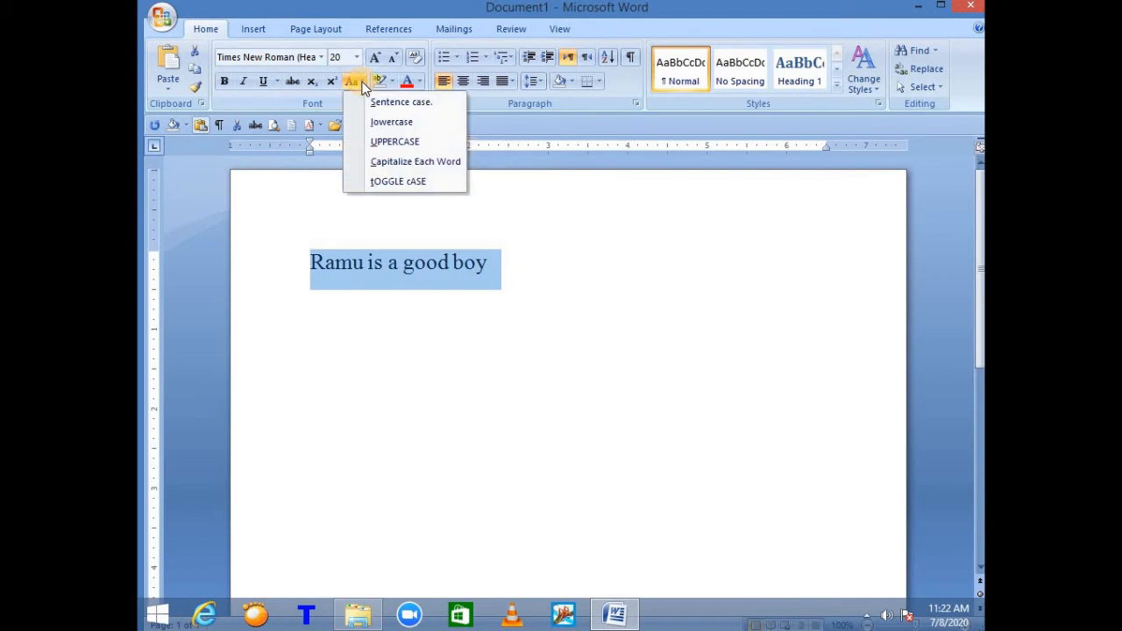
{"action": "left_click", "coordinate": [386, 142]}
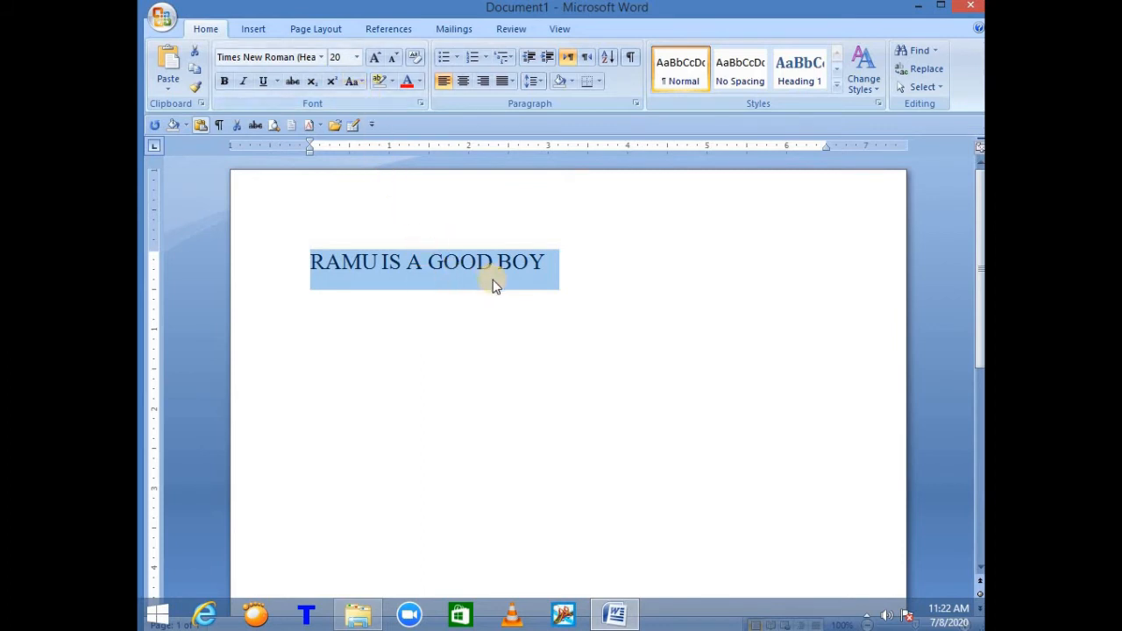
{"action": "left_click", "coordinate": [361, 82]}
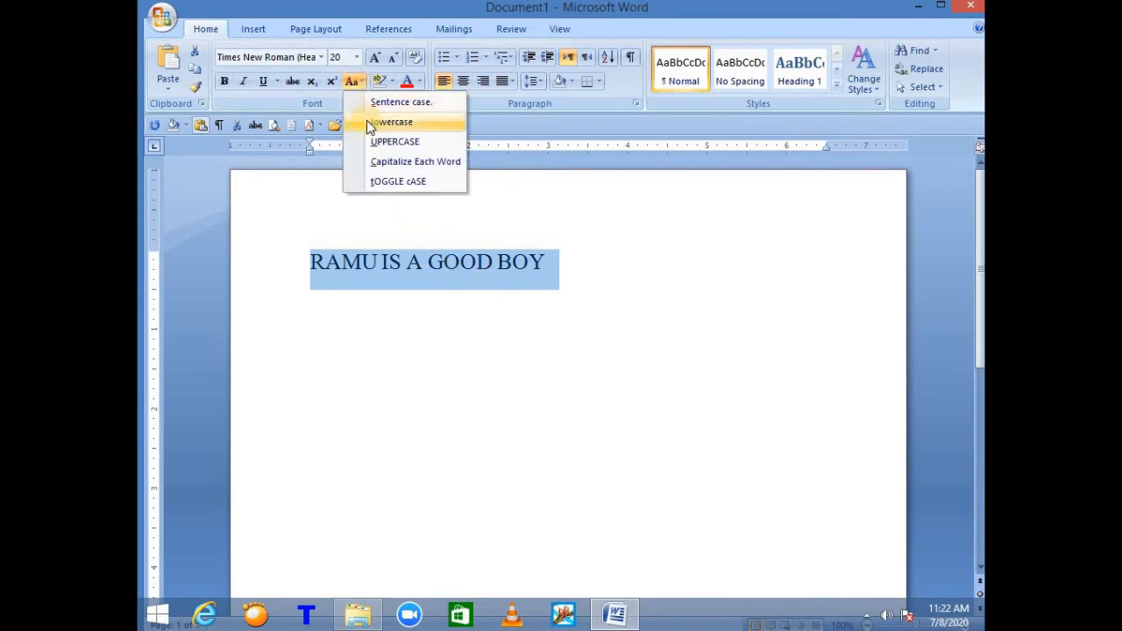
{"action": "left_click", "coordinate": [367, 122]}
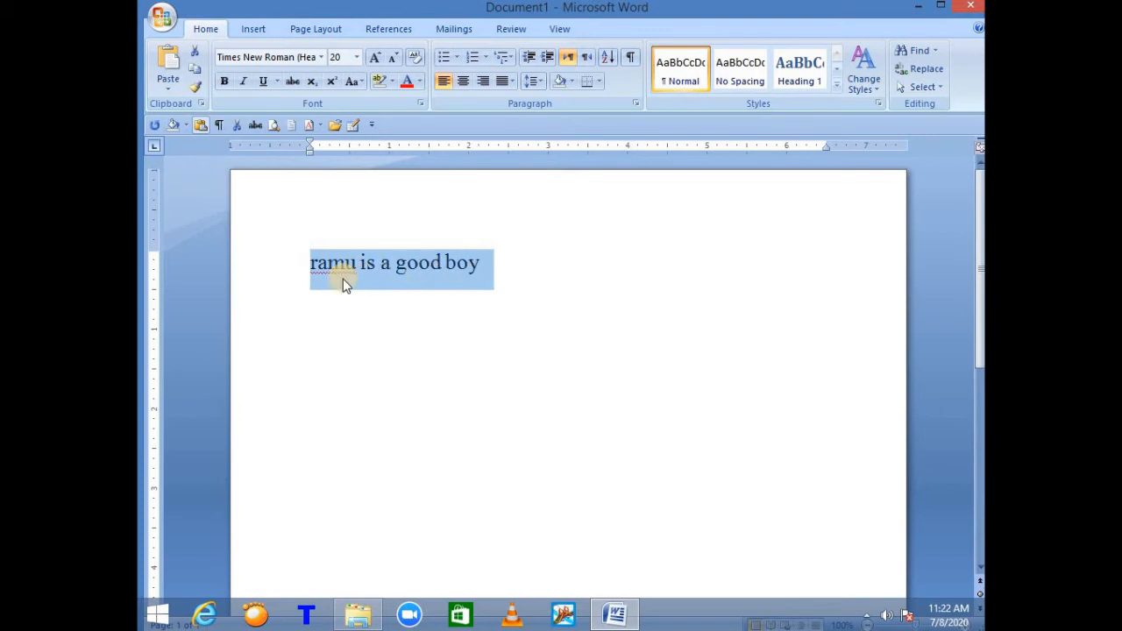
Switch the selected sentence to UPPERCASE once more and return it to lowercase
{"action": "left_click", "coordinate": [361, 83]}
{"action": "left_click", "coordinate": [375, 140]}
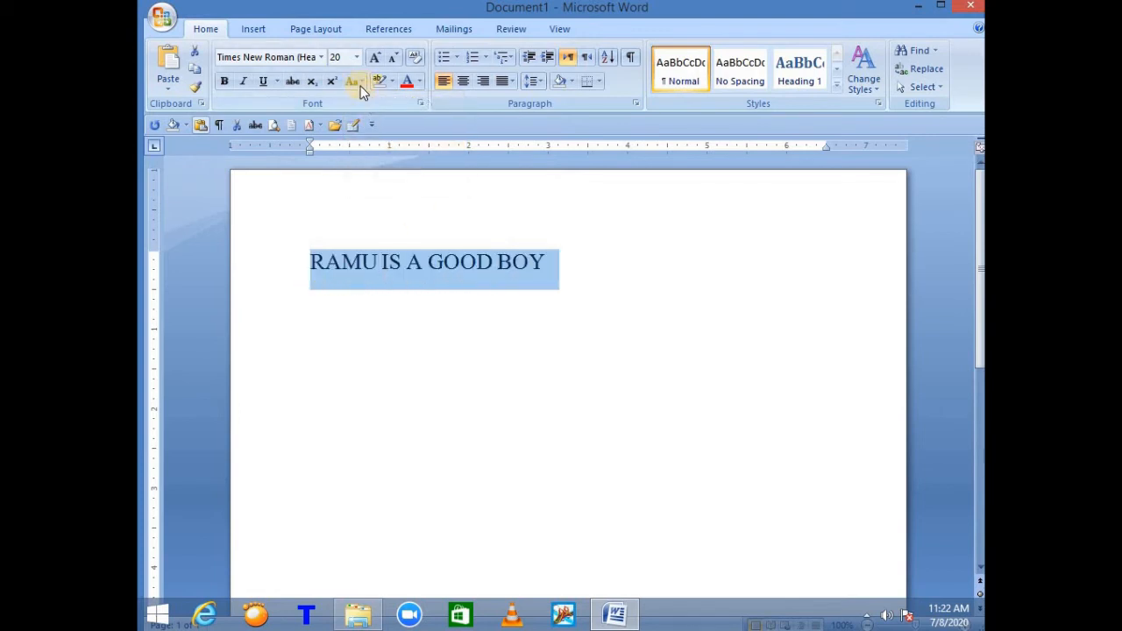
{"action": "left_click", "coordinate": [360, 83]}
{"action": "left_click", "coordinate": [369, 118]}
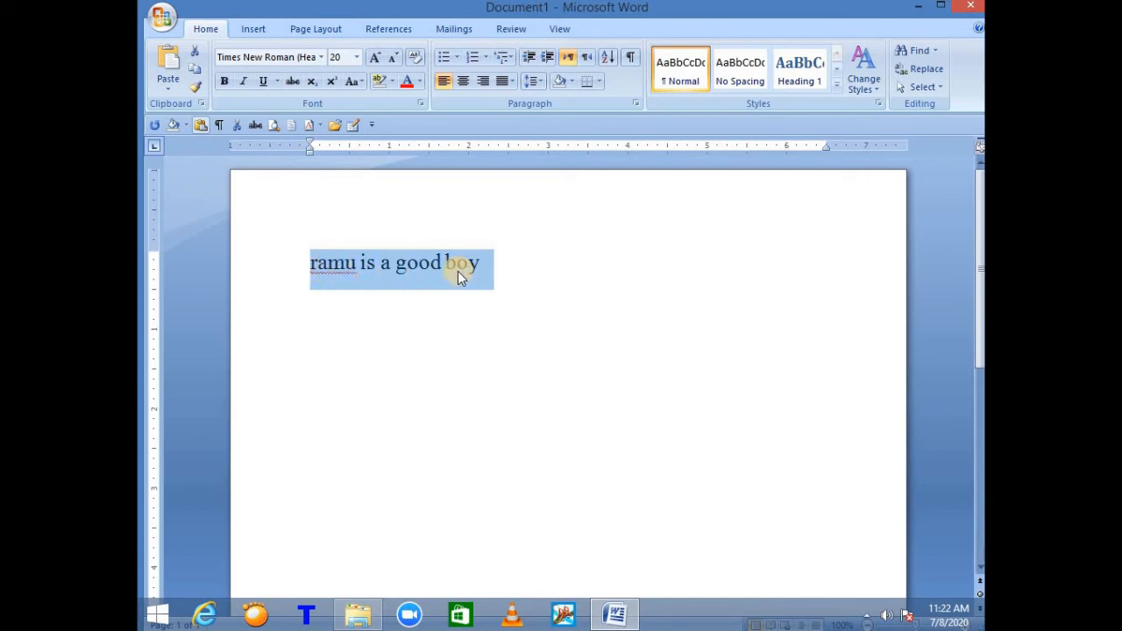
Apply Capitalize Each Word to the selected sentence, followed by tOGGLE cASE
{"action": "left_click", "coordinate": [353, 80]}
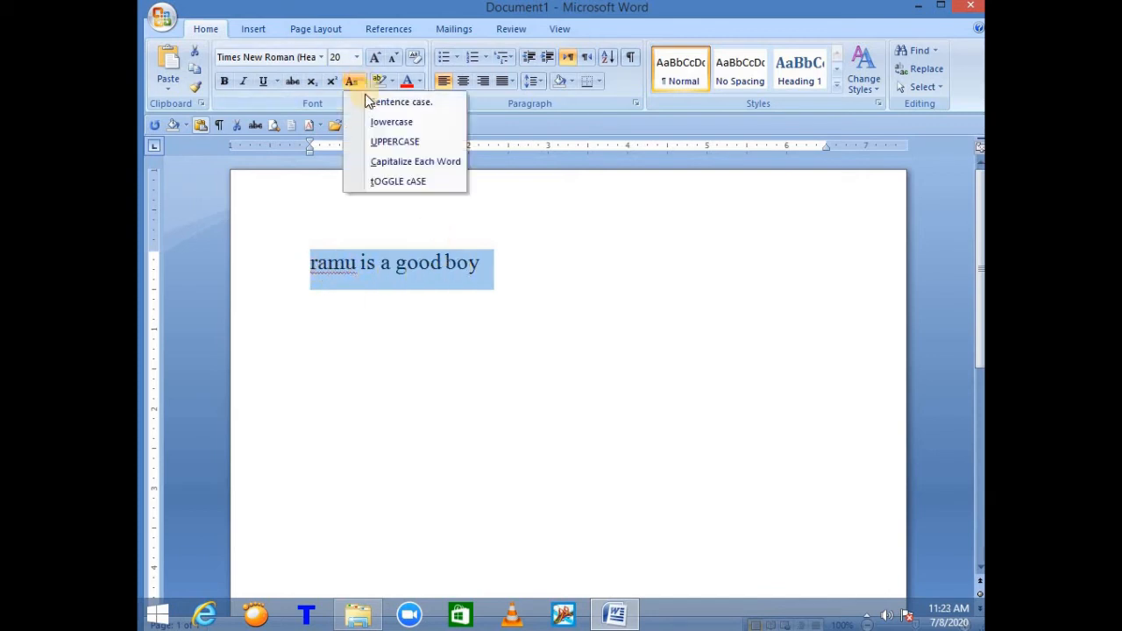
{"action": "left_click", "coordinate": [434, 164]}
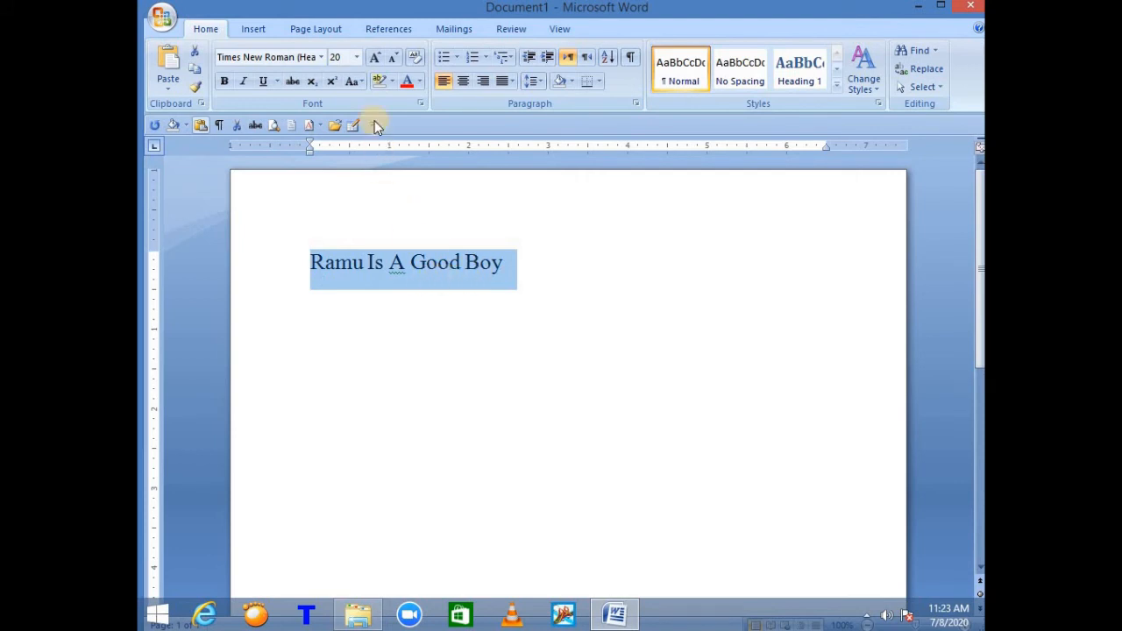
{"action": "left_click", "coordinate": [361, 81]}
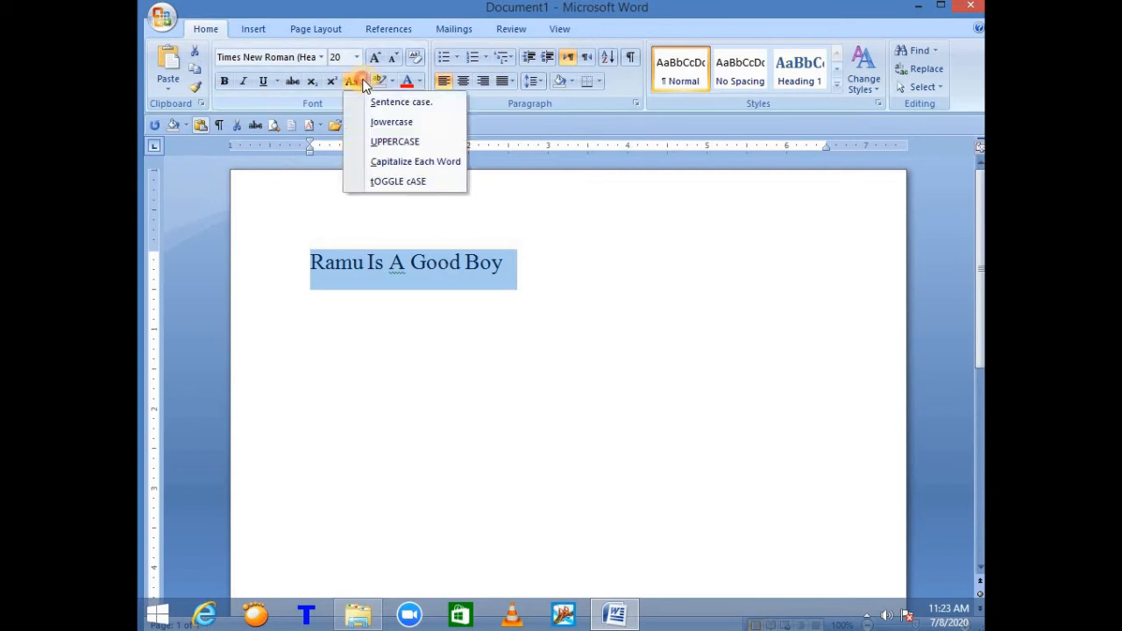
{"action": "left_click", "coordinate": [375, 182]}
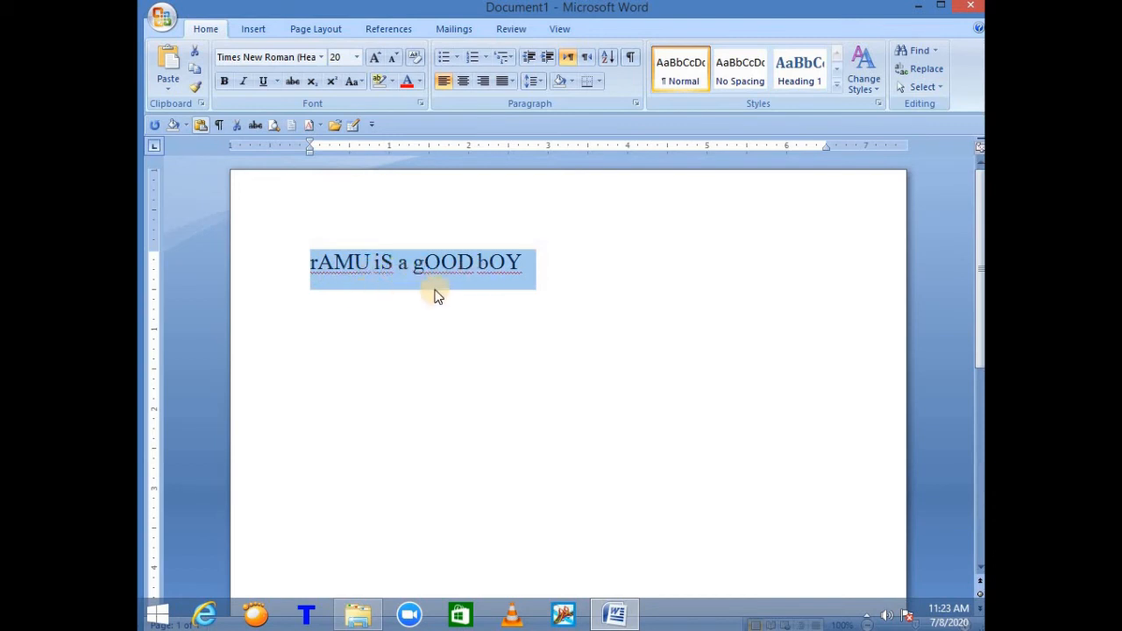
Apply Sentence case to the selected sentence and deselect it
{"action": "left_click", "coordinate": [362, 81]}
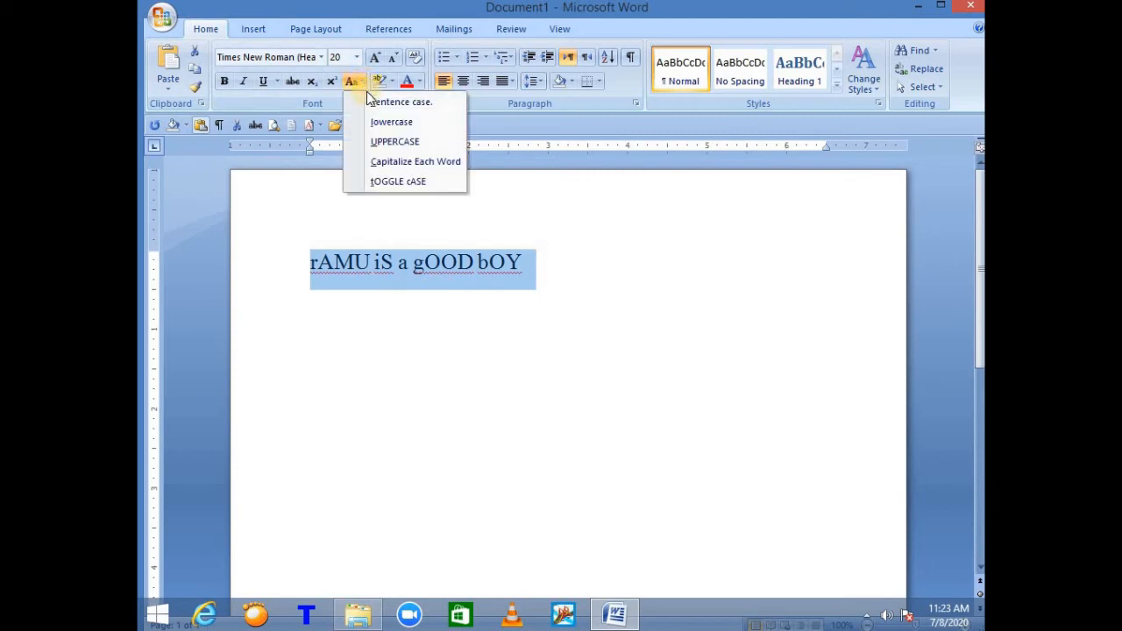
{"action": "left_click", "coordinate": [369, 102]}
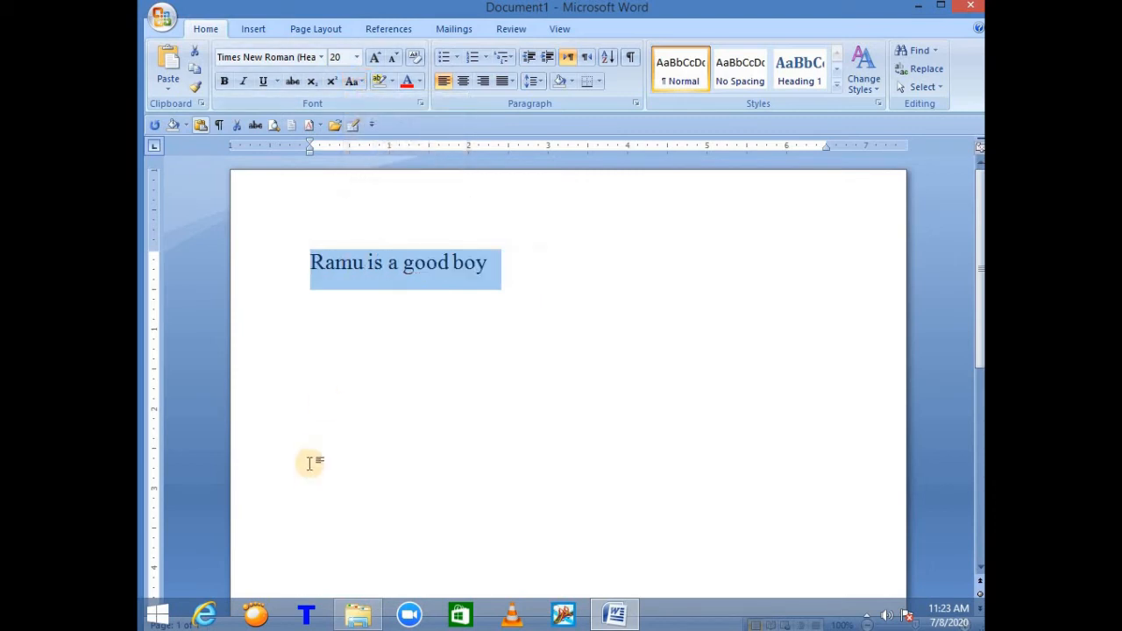
{"action": "left_click", "coordinate": [360, 80]}
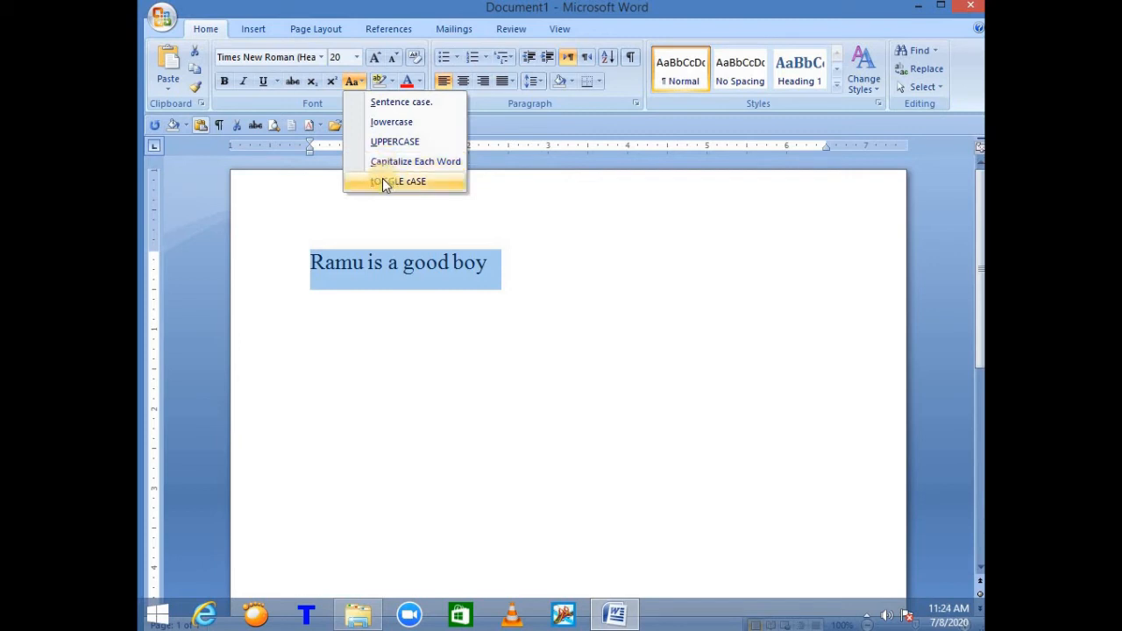
{"action": "left_click", "coordinate": [397, 103]}
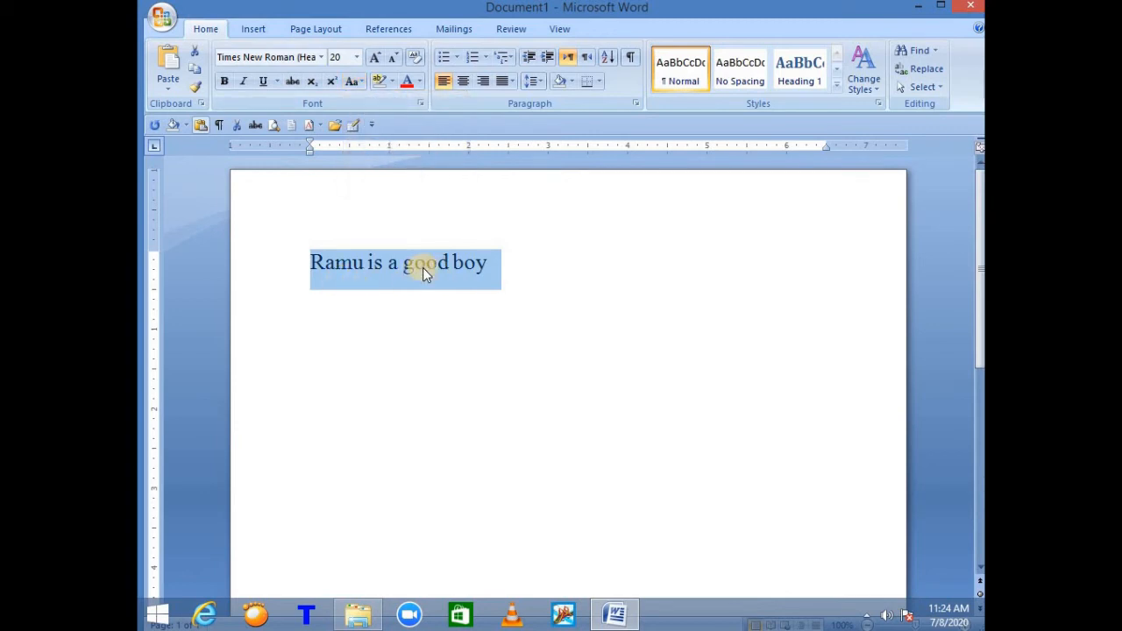
{"action": "left_click", "coordinate": [403, 300]}
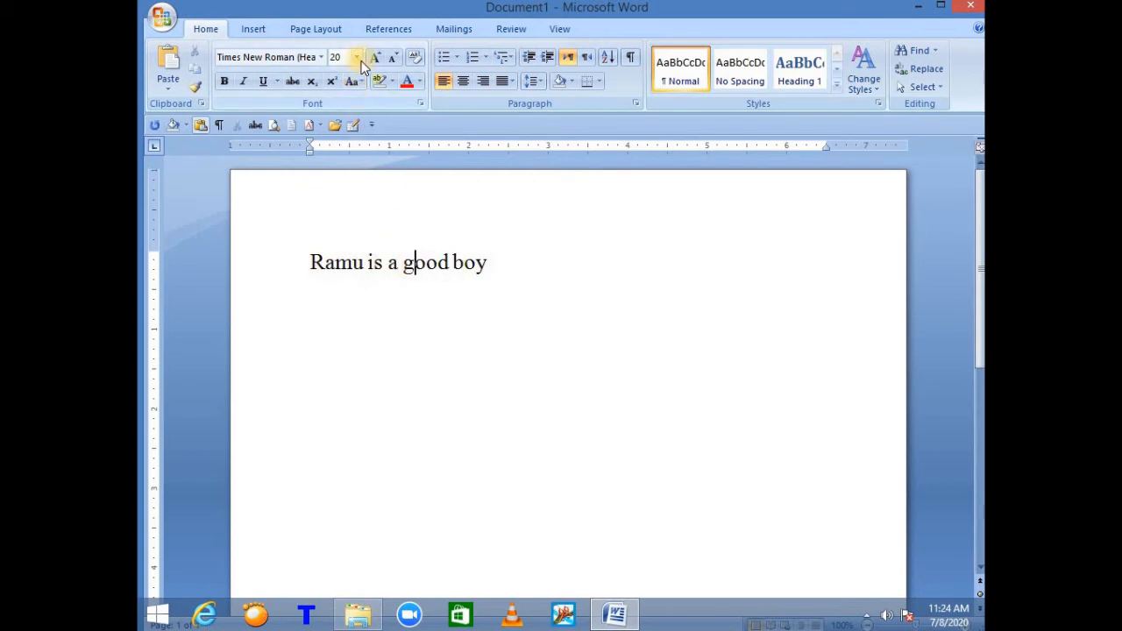
Replace the trailing space after boy with a period and add the second sentence "he is going school.", separated by a space
{"action": "left_click", "coordinate": [500, 261]}
{"action": "key", "text": "BackSpace"}
{"action": "type", "text": "."}
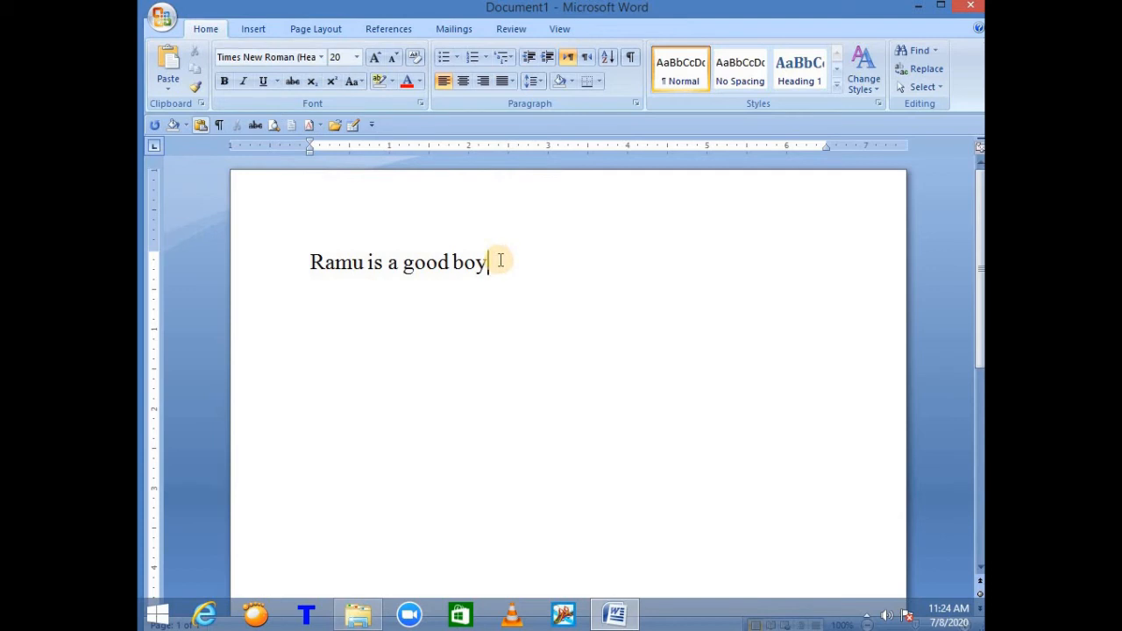
{"action": "type", "text": "he is "}
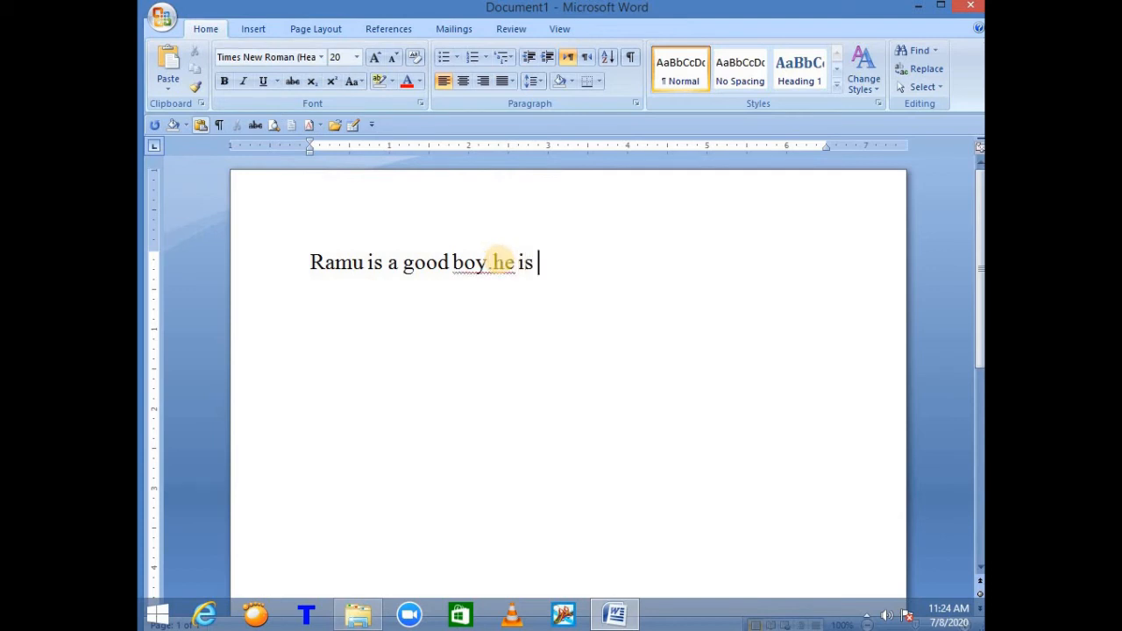
{"action": "type", "text": "going schoo"}
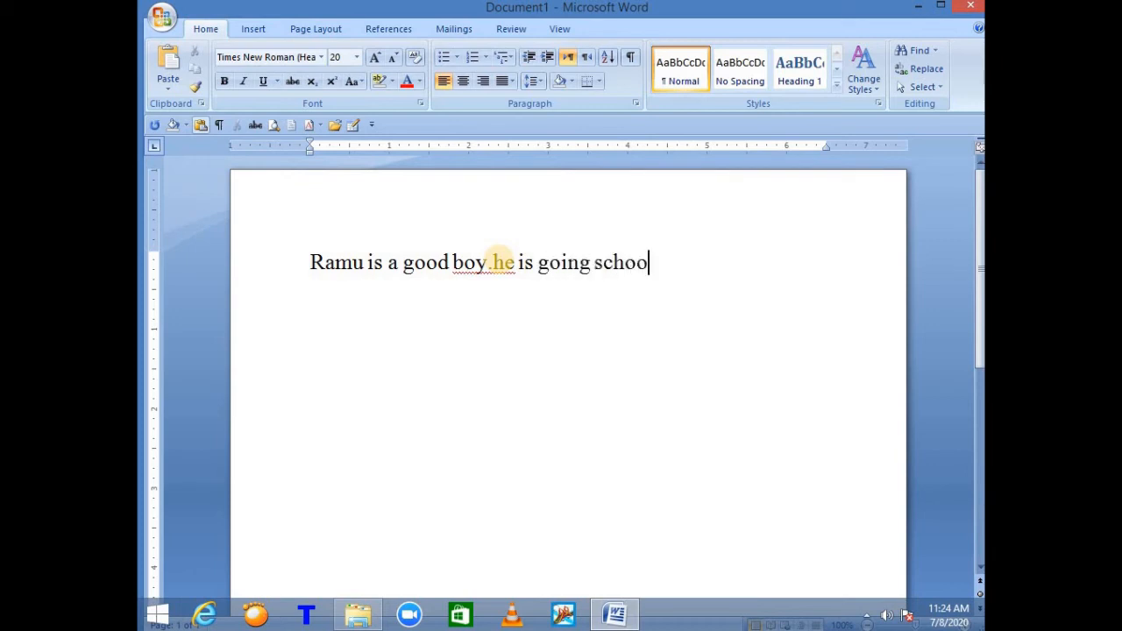
{"action": "type", "text": "l."}
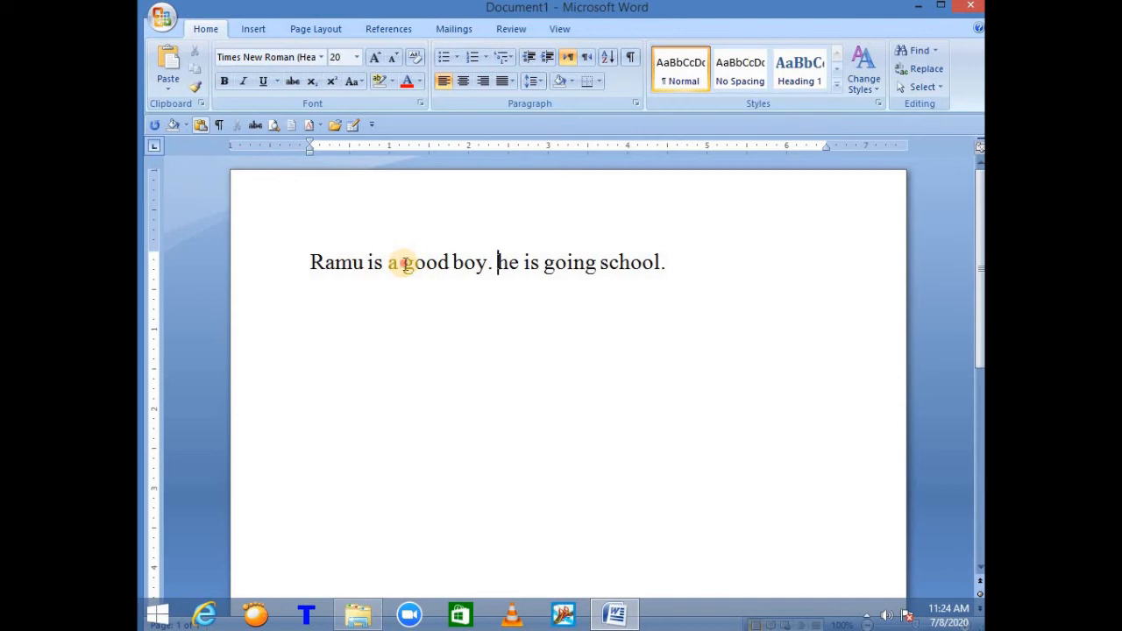
Underline the word good in the first sentence
{"action": "left_click_drag", "start_coordinate": [403, 263], "coordinate": [449, 263]}
{"action": "left_click", "coordinate": [259, 81]}
{"action": "left_click", "coordinate": [370, 372]}
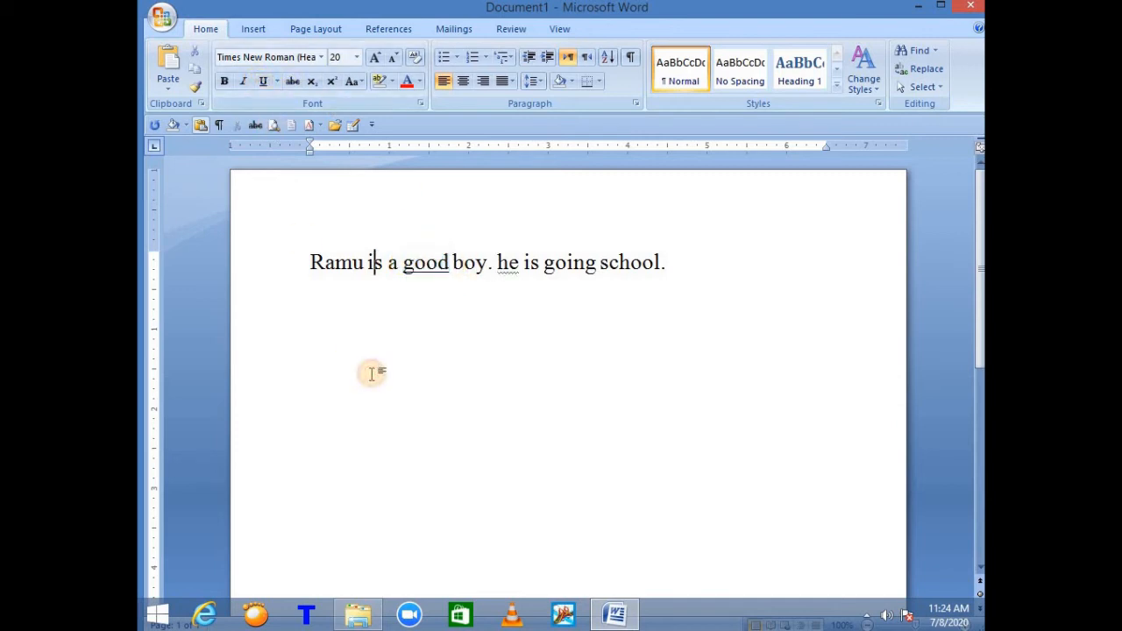
Remove the underline from the word good in the first sentence and leave the word deselected
{"action": "left_click_drag", "start_coordinate": [403, 265], "coordinate": [450, 274]}
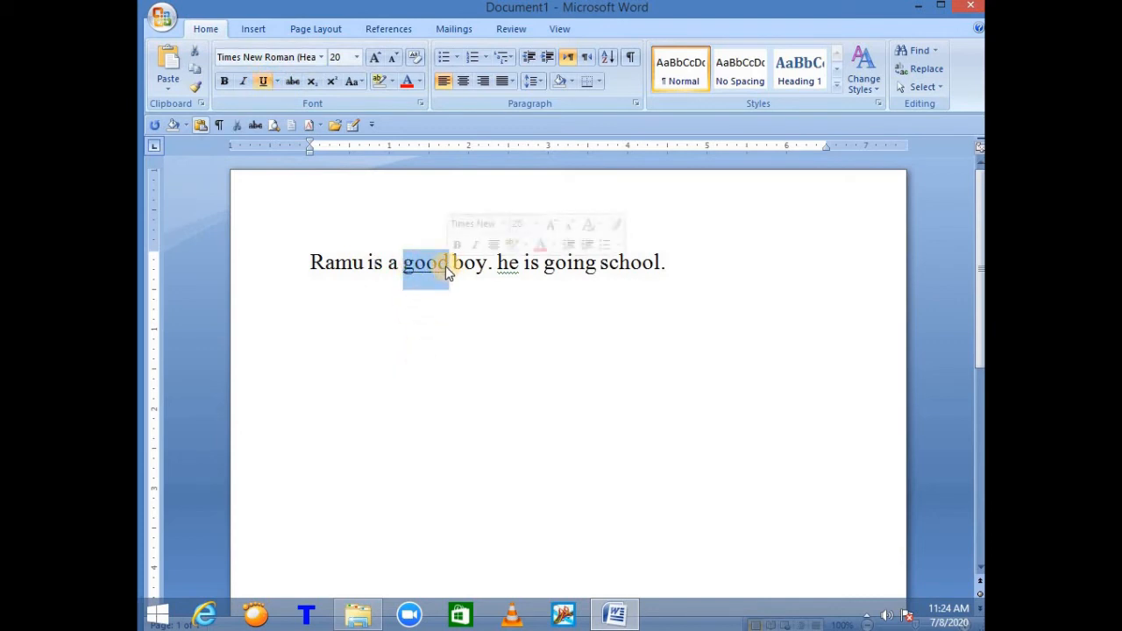
{"action": "left_click", "coordinate": [260, 80]}
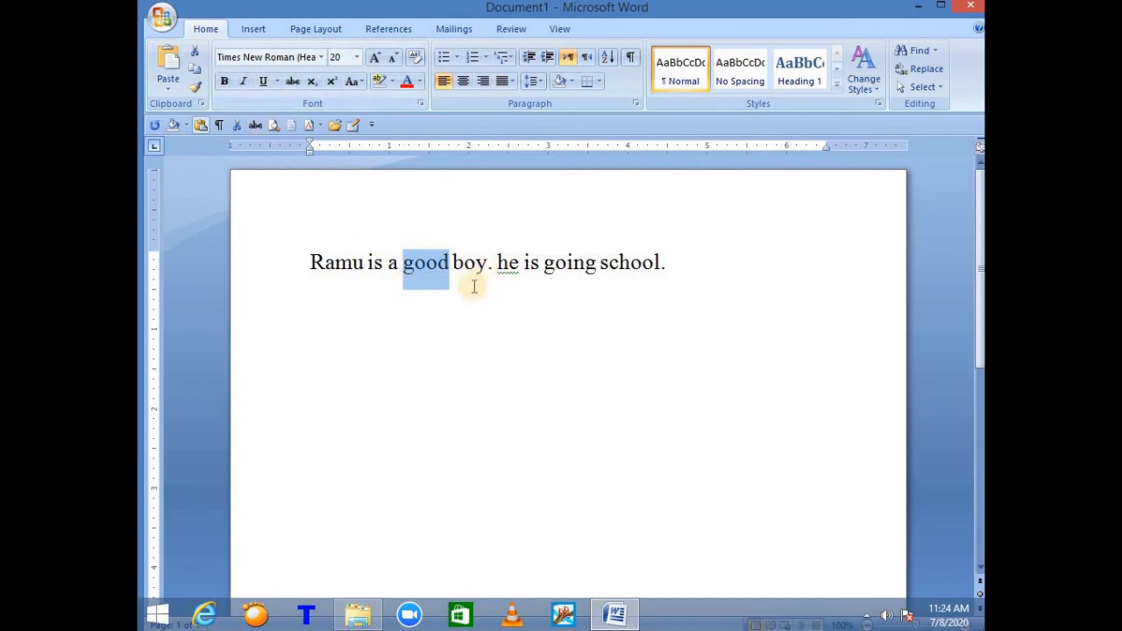
{"action": "left_click_drag", "start_coordinate": [405, 262], "coordinate": [447, 263]}
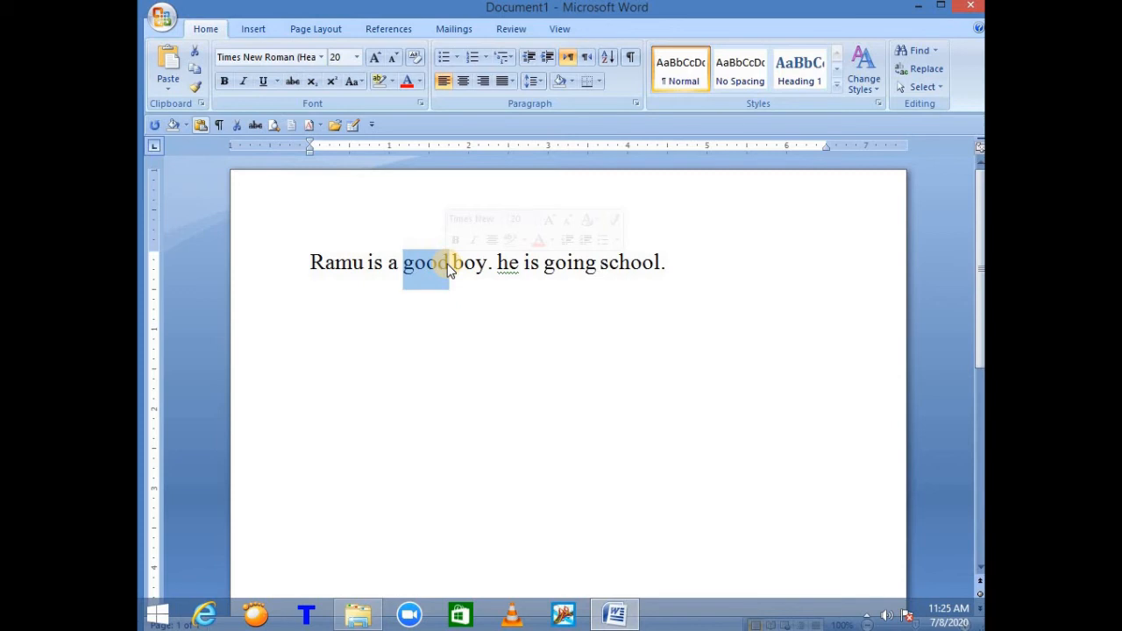
{"action": "left_click", "coordinate": [445, 321]}
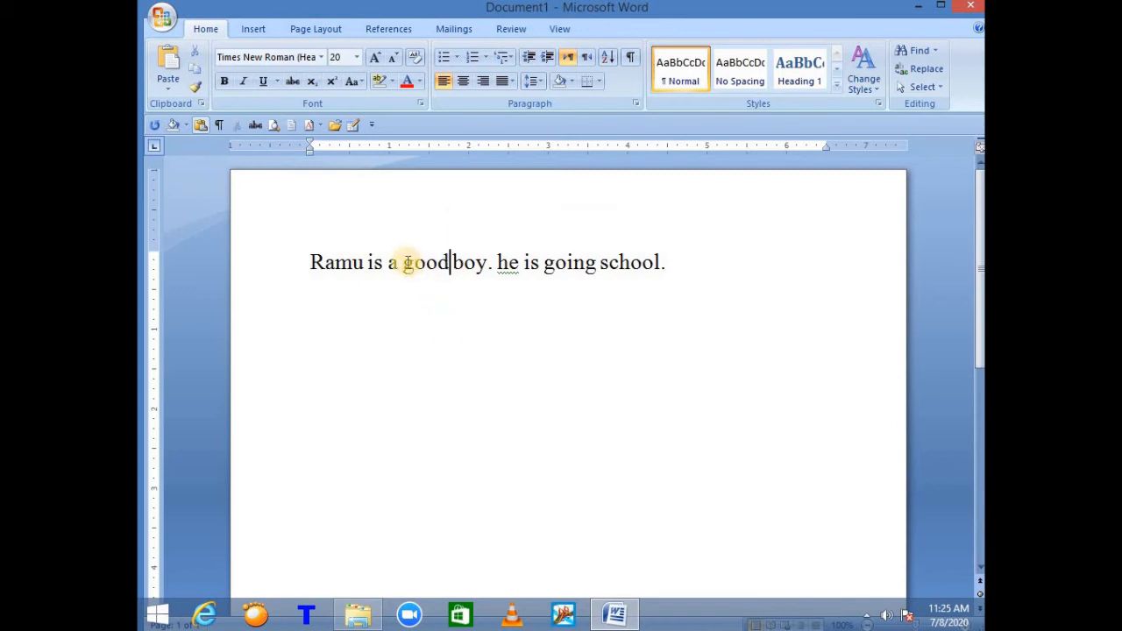
Highlight the word good in the first sentence with turquoise
{"action": "left_click_drag", "start_coordinate": [404, 262], "coordinate": [448, 263]}
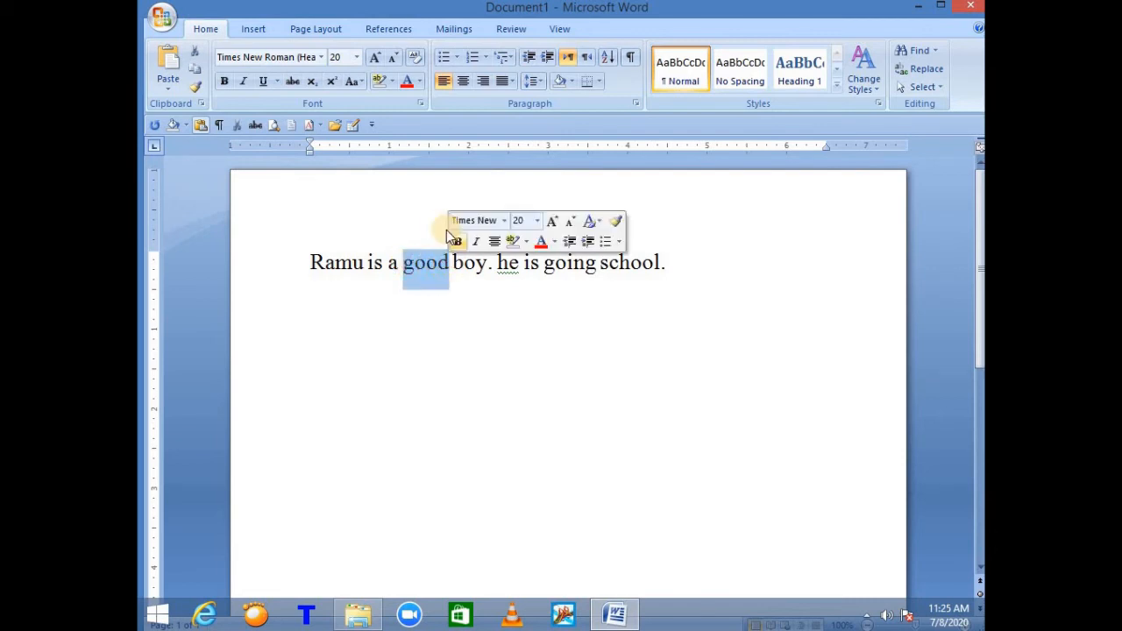
{"action": "left_click", "coordinate": [462, 351]}
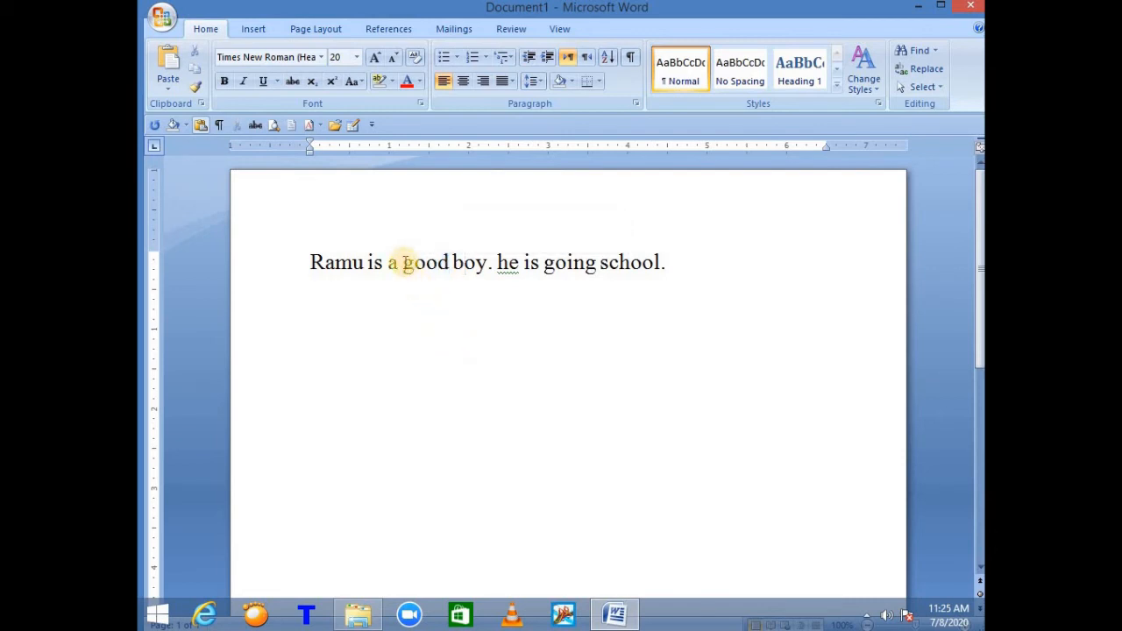
{"action": "left_click_drag", "start_coordinate": [403, 263], "coordinate": [448, 267]}
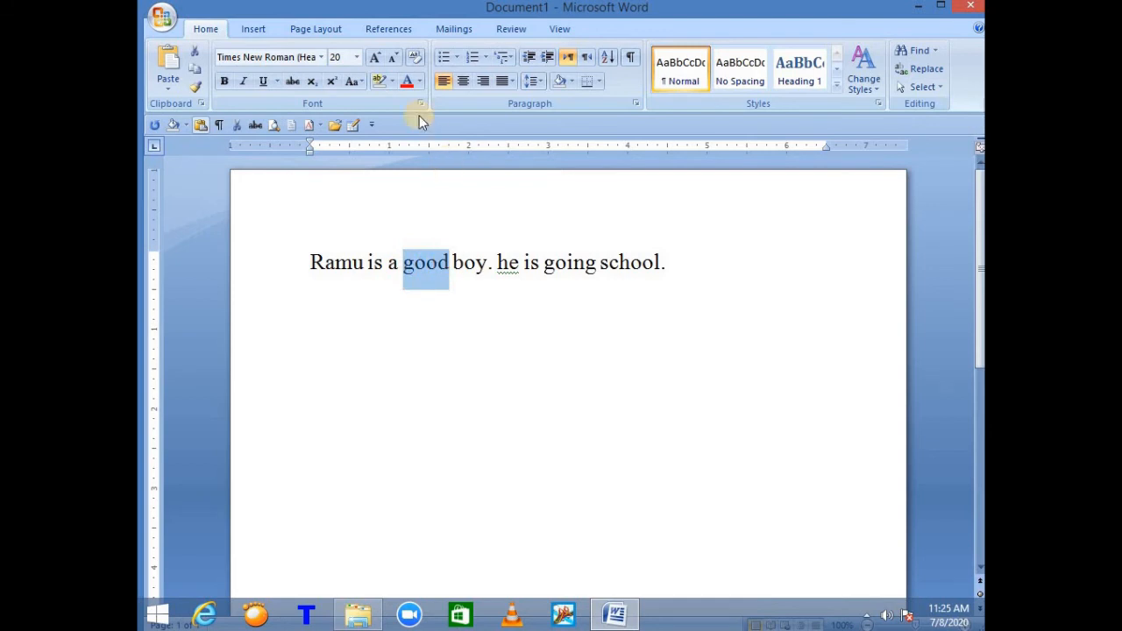
{"action": "left_click", "coordinate": [392, 81]}
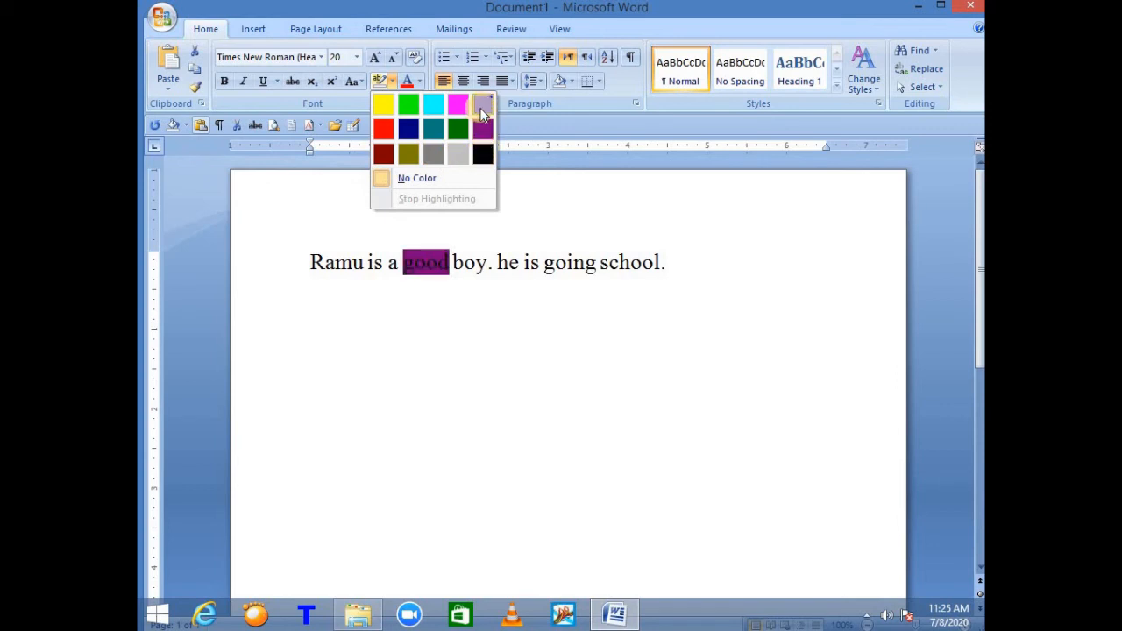
{"action": "left_click", "coordinate": [432, 104]}
{"action": "left_click", "coordinate": [445, 325]}
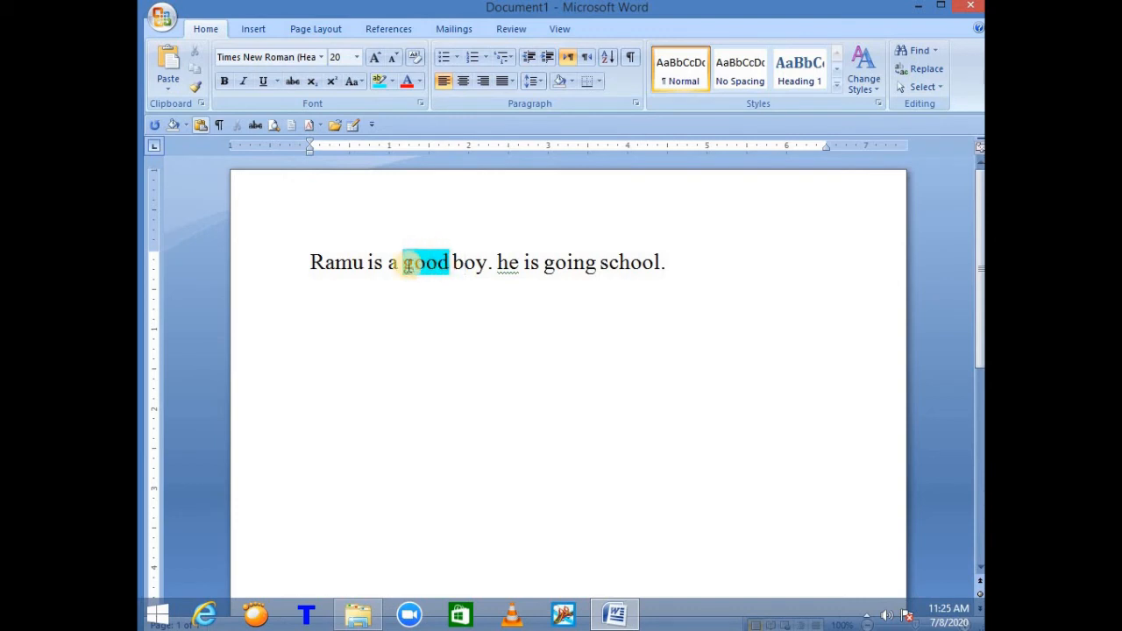
{"action": "left_click_drag", "start_coordinate": [404, 263], "coordinate": [436, 263]}
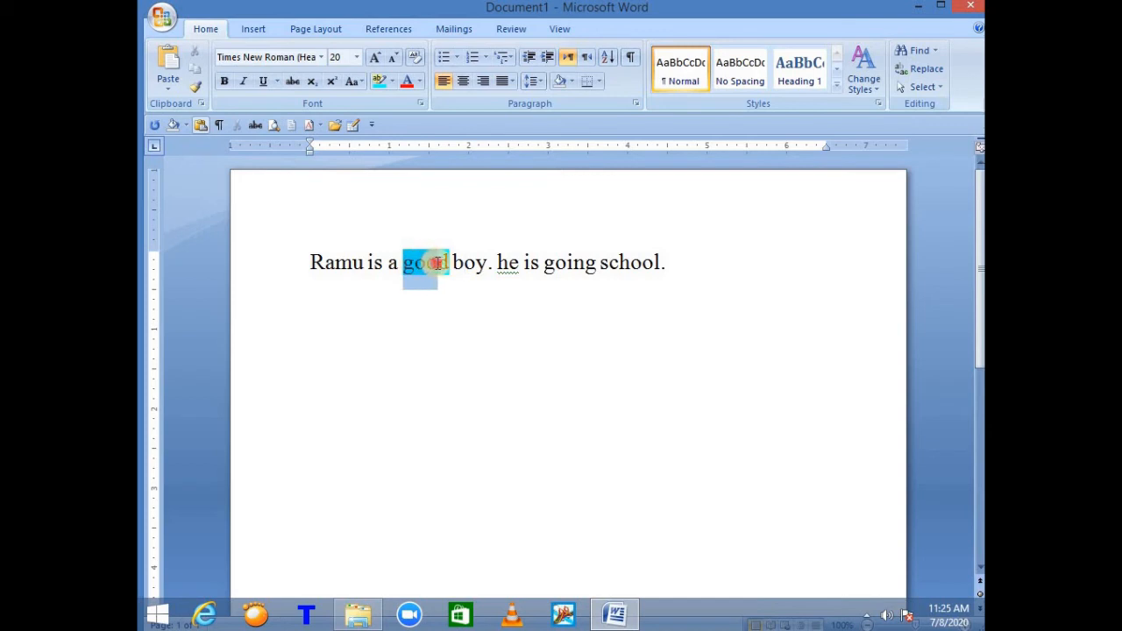
{"action": "left_click", "coordinate": [426, 263]}
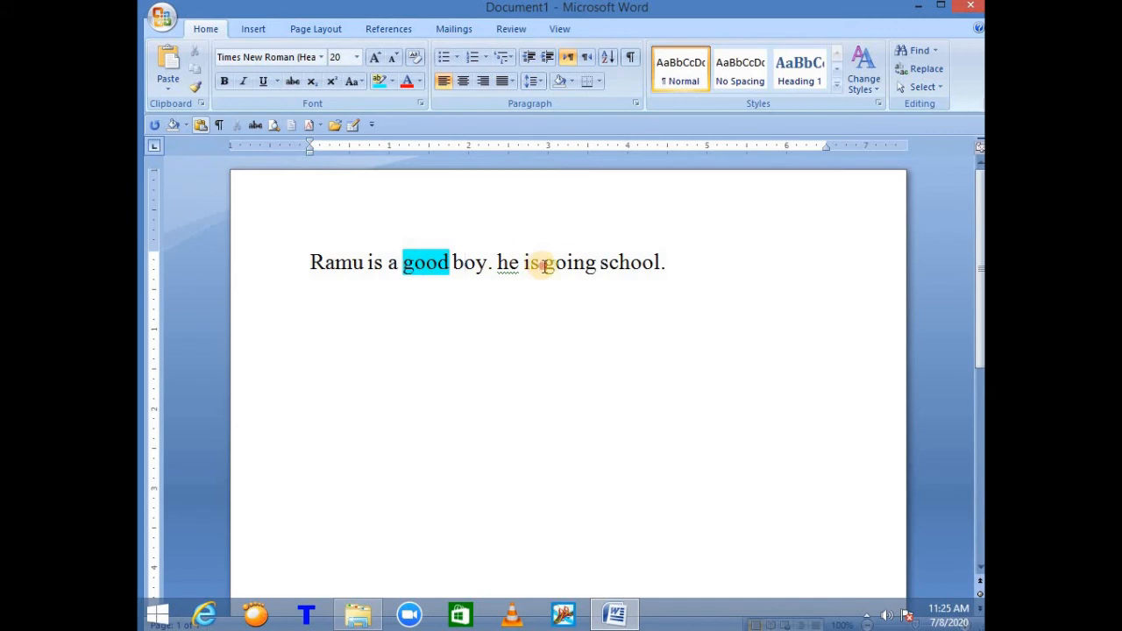
Highlight the word going in the second sentence with yellow
{"action": "left_click_drag", "start_coordinate": [544, 265], "coordinate": [597, 265]}
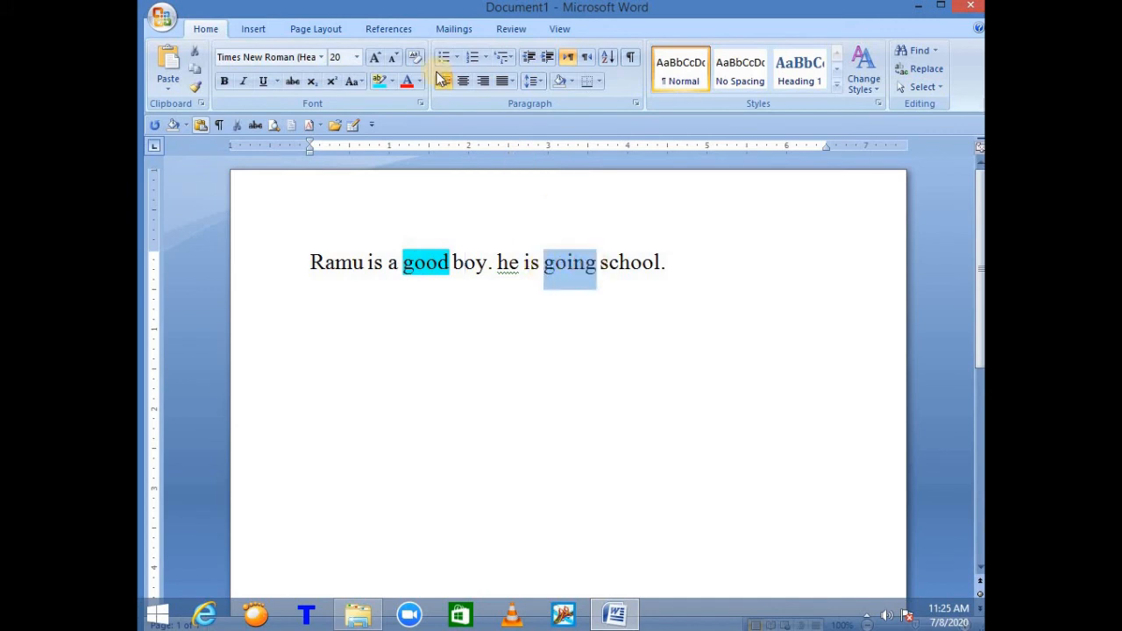
{"action": "left_click", "coordinate": [391, 81]}
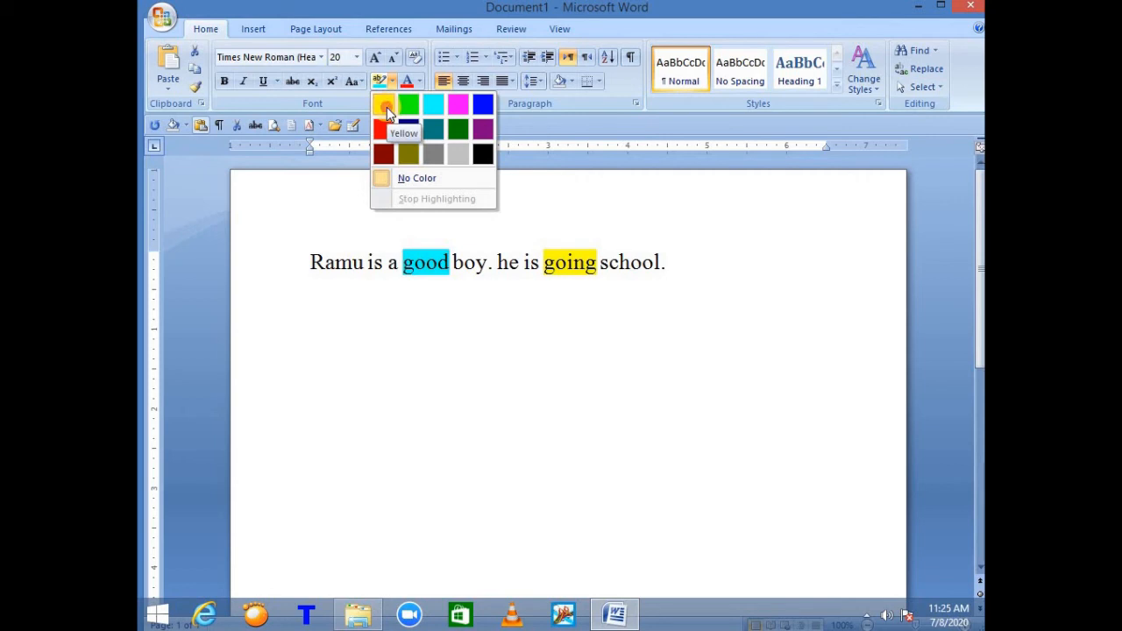
{"action": "left_click", "coordinate": [386, 107]}
{"action": "left_click", "coordinate": [440, 385]}
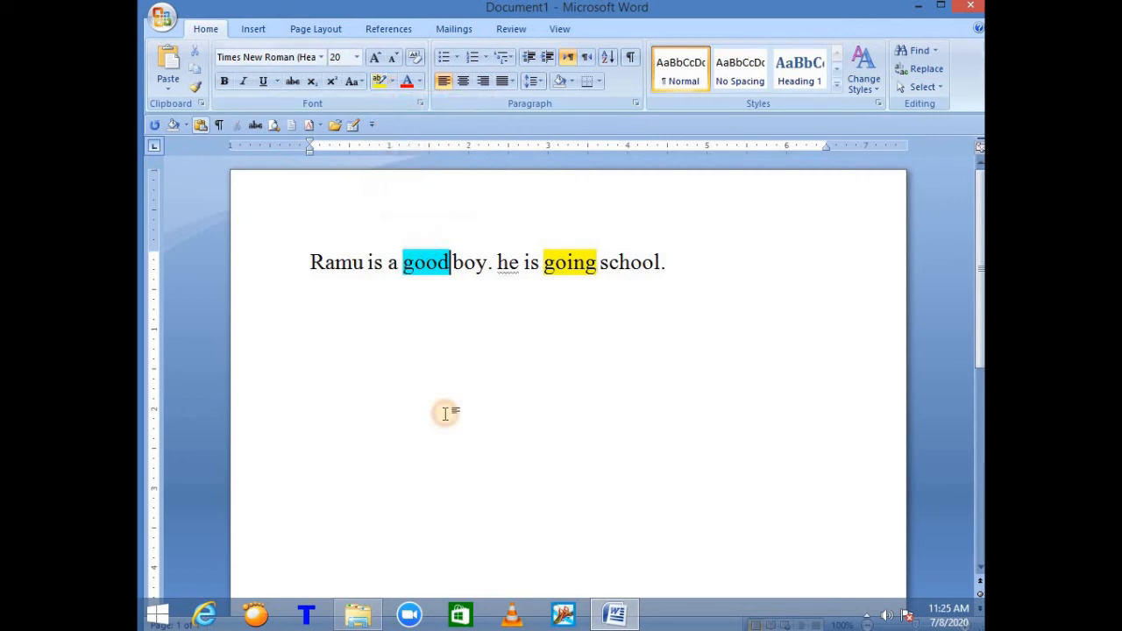
Capitalize the first letter of the second sentence so that it begins with "He"
{"action": "left_click", "coordinate": [509, 262]}
{"action": "key", "text": "BackSpace"}
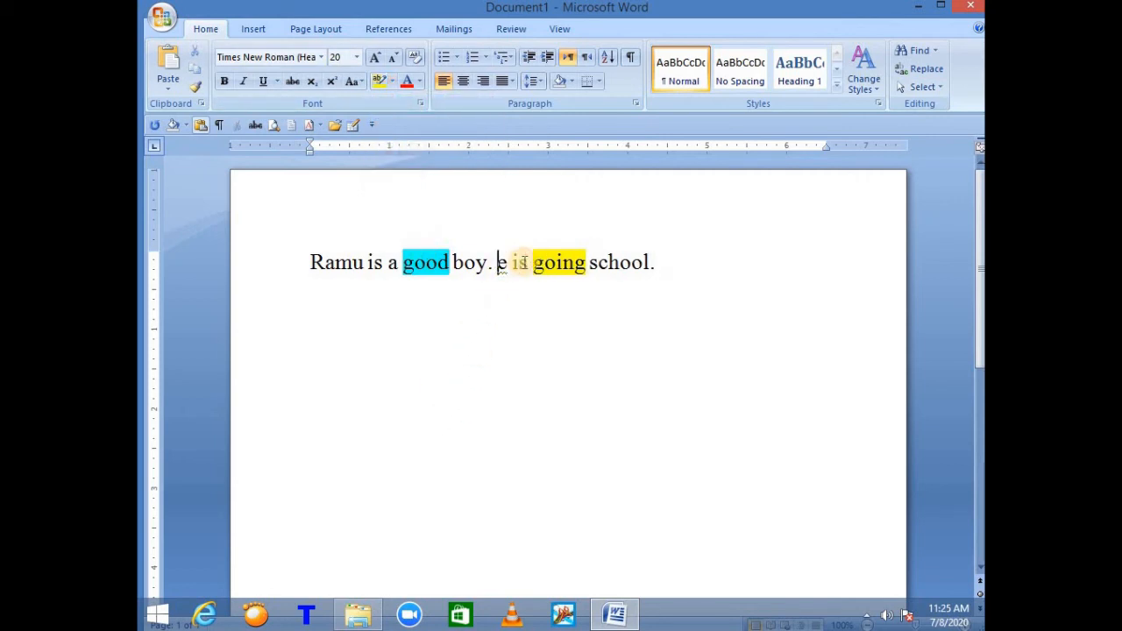
{"action": "type", "text": "h"}
{"action": "key", "text": "BackSpace"}
{"action": "type", "text": "H"}
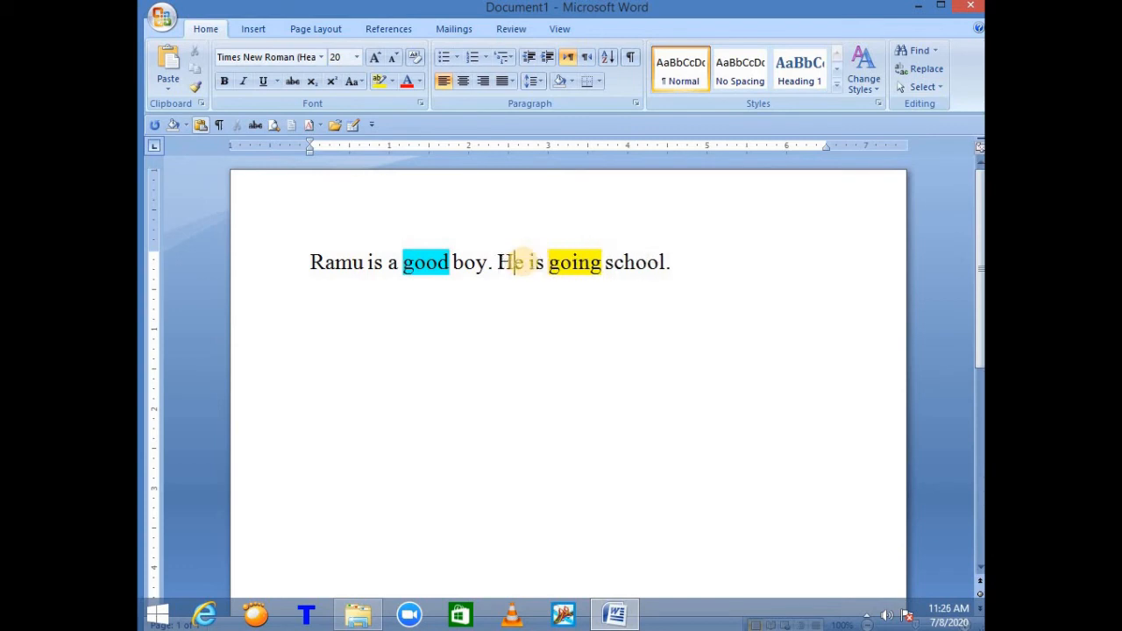
{"action": "key", "text": "Left"}
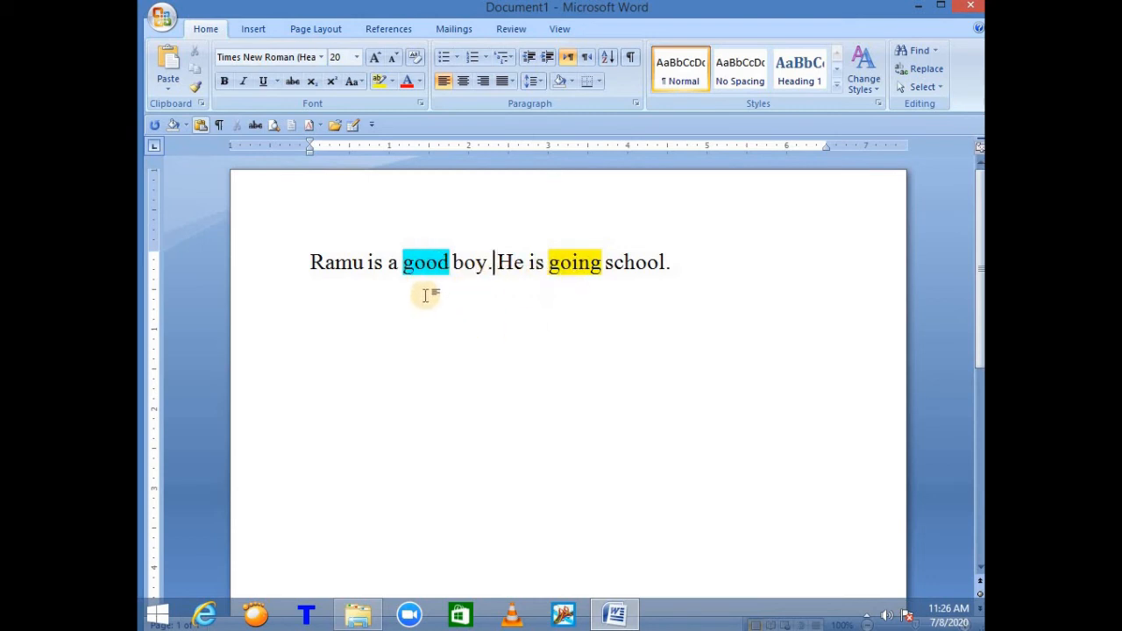
Remove the highlighting from the words good and going by setting both to No Color
{"action": "left_click_drag", "start_coordinate": [402, 262], "coordinate": [448, 263]}
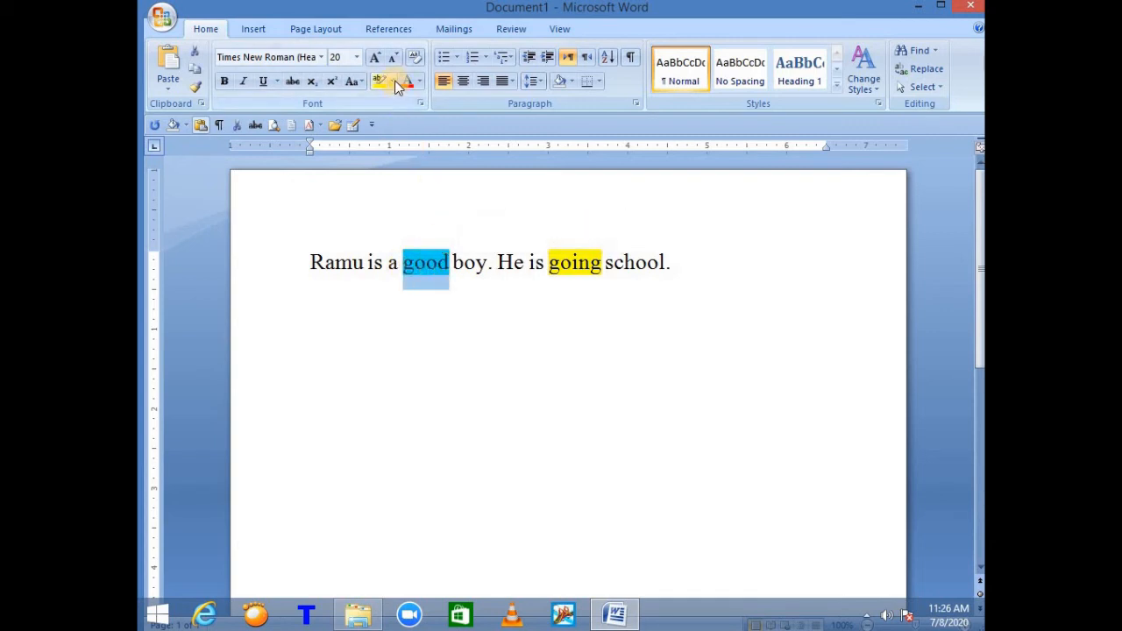
{"action": "left_click", "coordinate": [391, 82]}
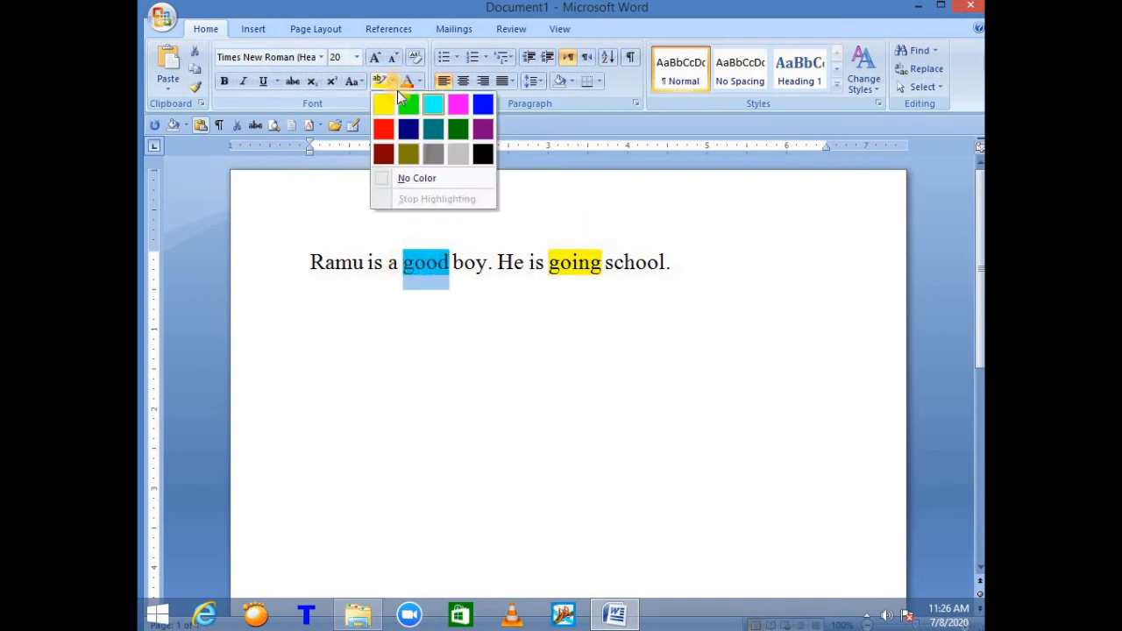
{"action": "left_click", "coordinate": [418, 179]}
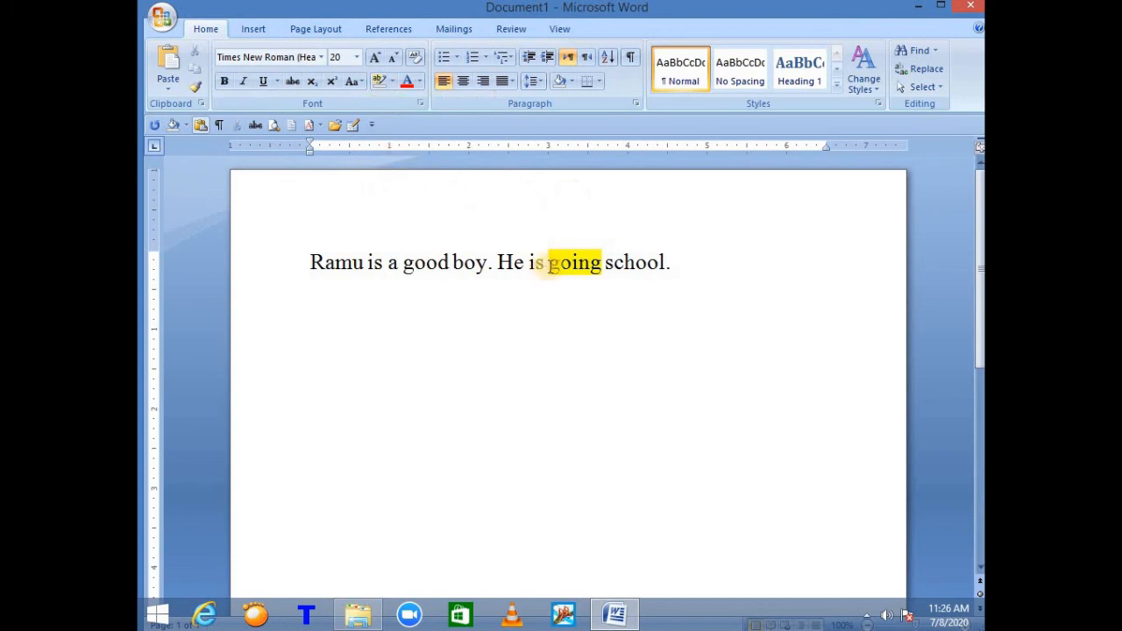
{"action": "left_click_drag", "start_coordinate": [549, 262], "coordinate": [601, 265]}
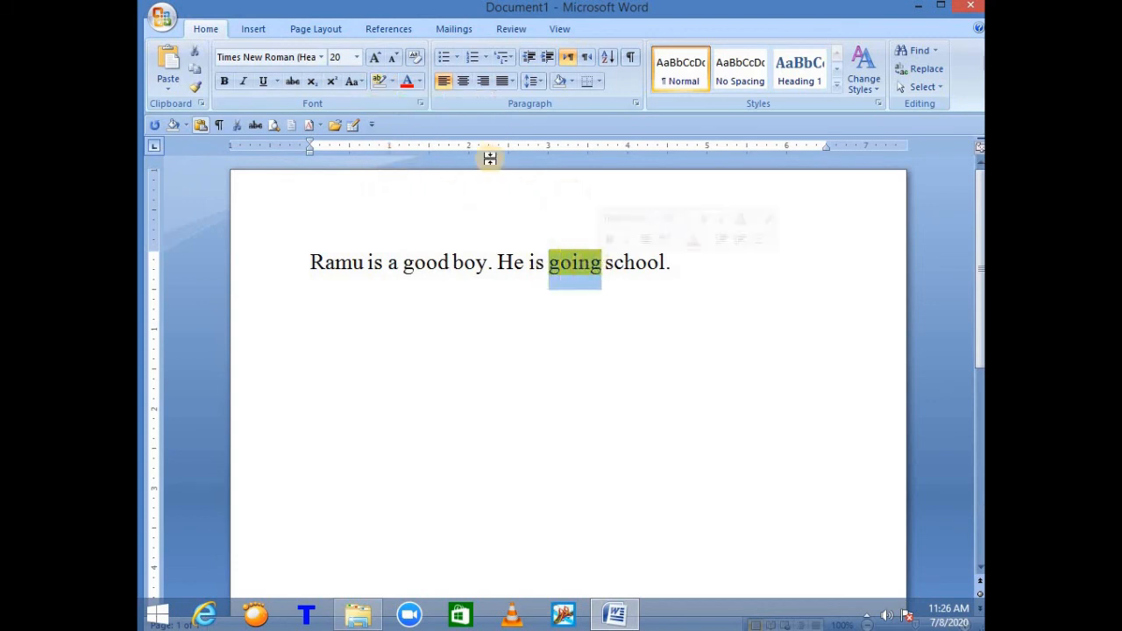
{"action": "left_click", "coordinate": [392, 81]}
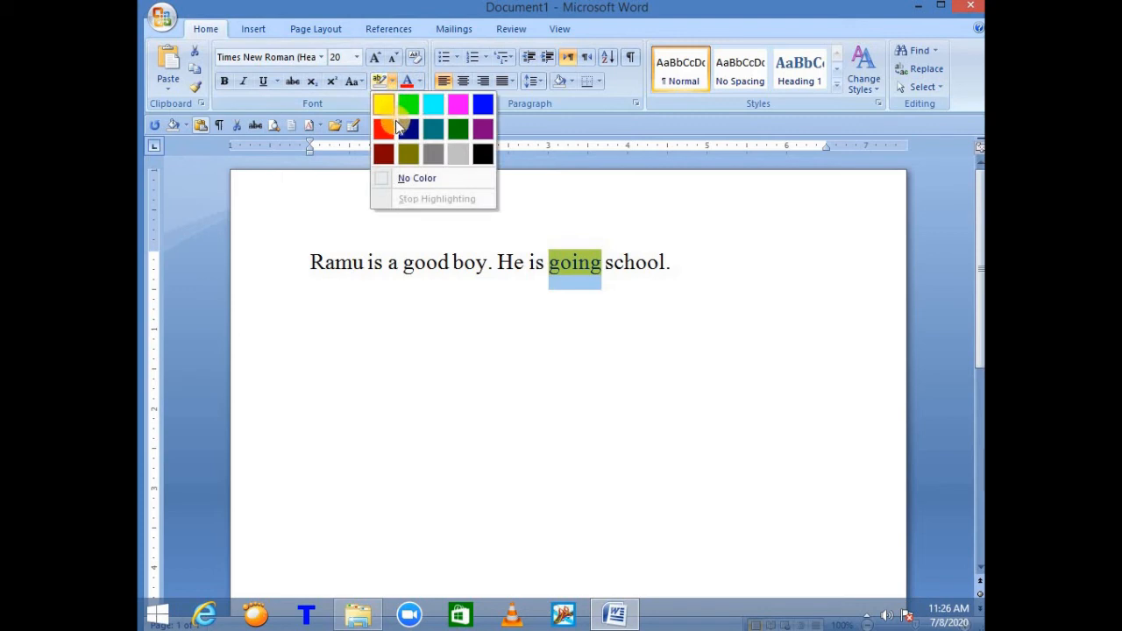
{"action": "left_click", "coordinate": [414, 180]}
{"action": "left_click", "coordinate": [667, 199]}
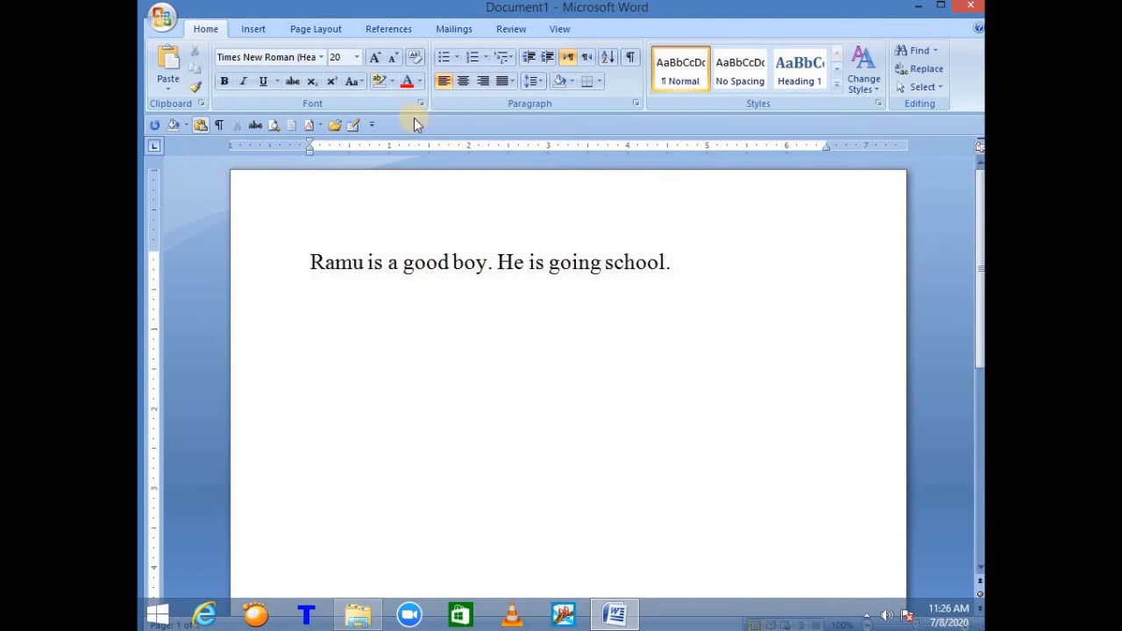
{"action": "left_click", "coordinate": [392, 82]}
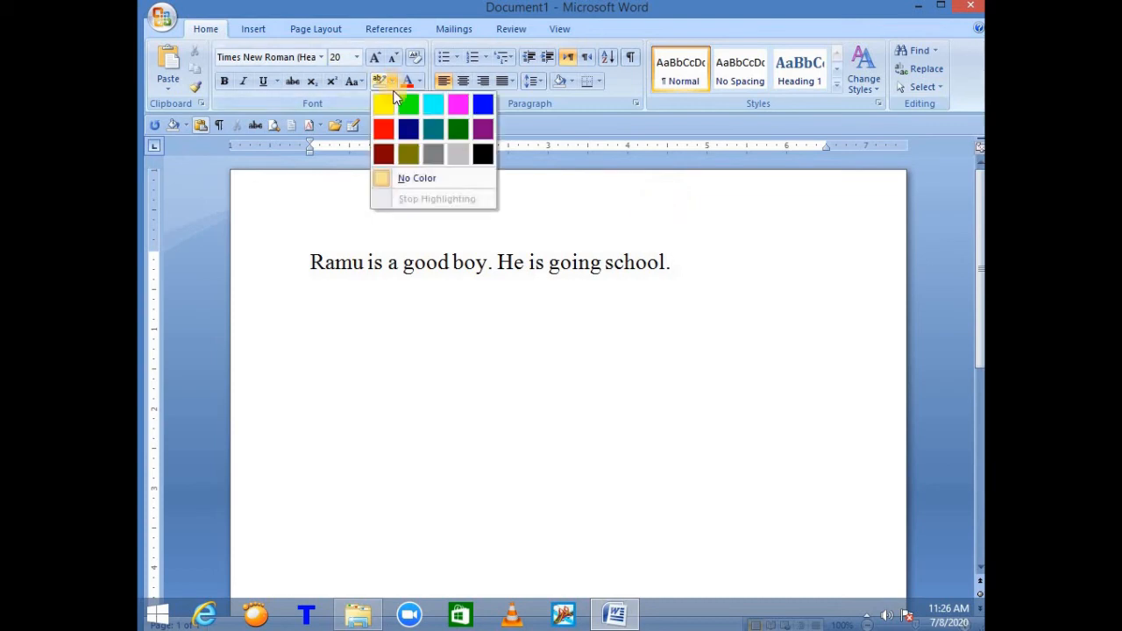
{"action": "left_click", "coordinate": [403, 262]}
{"action": "left_click_drag", "start_coordinate": [404, 262], "coordinate": [441, 261]}
{"action": "left_click", "coordinate": [471, 325]}
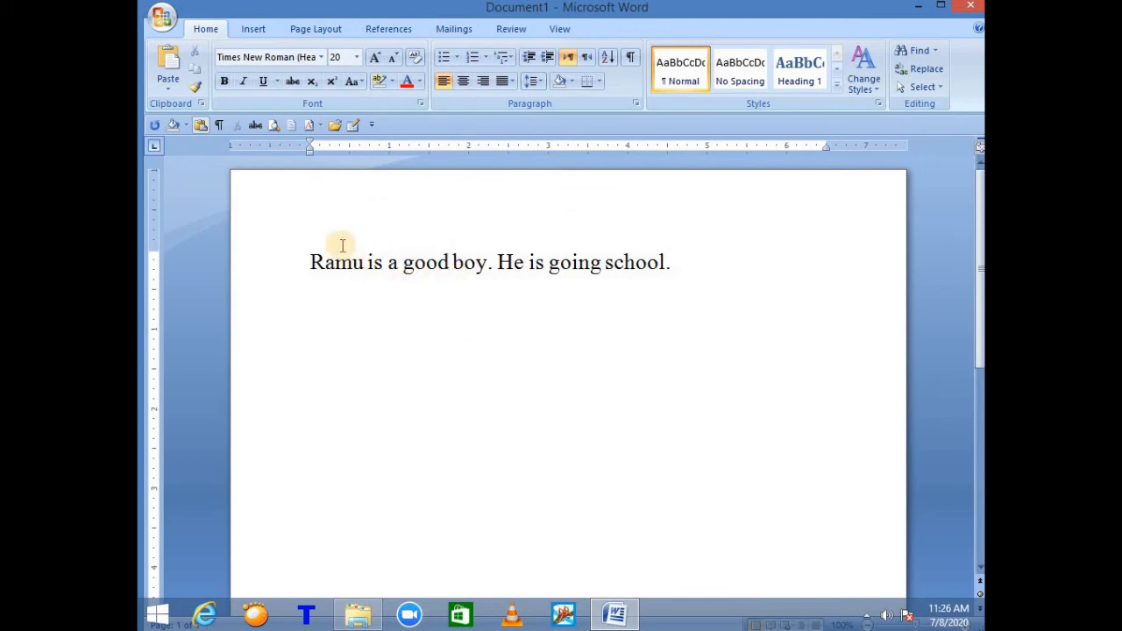
{"action": "left_click_drag", "start_coordinate": [310, 262], "coordinate": [554, 257]}
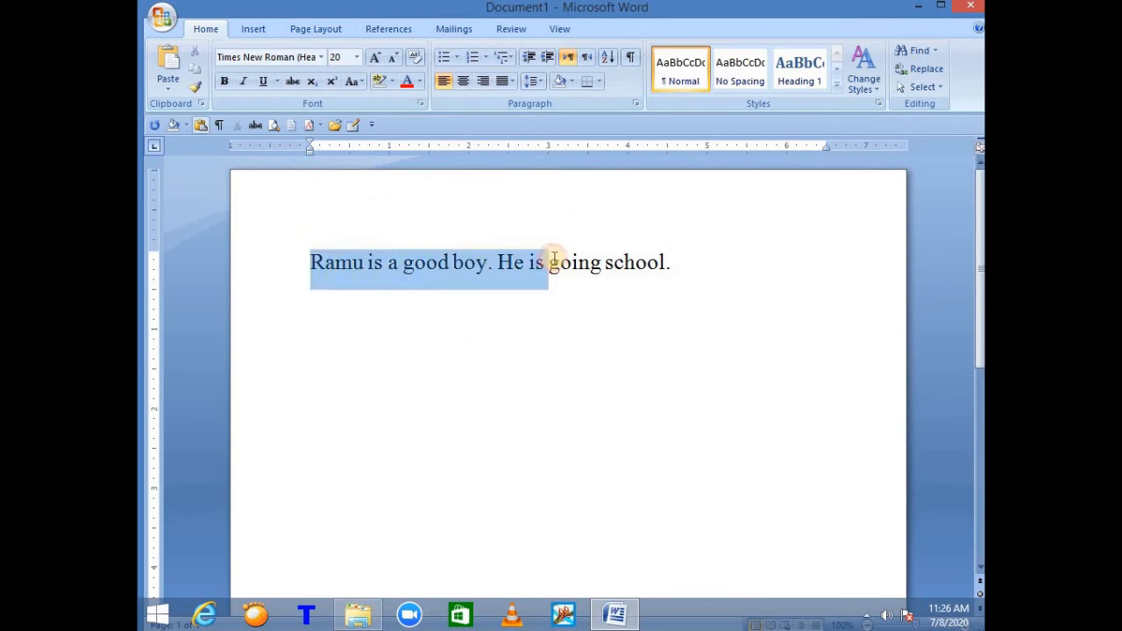
{"action": "left_click", "coordinate": [565, 350]}
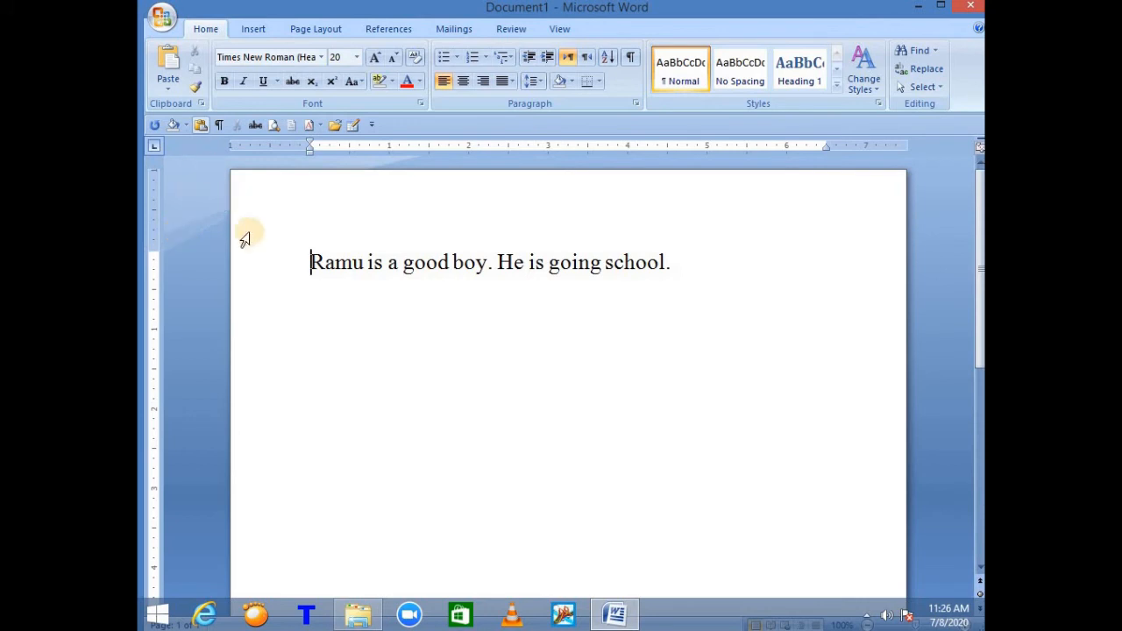
Apply dark red shading from the standard colors to the whole paragraph
{"action": "left_click", "coordinate": [185, 127]}
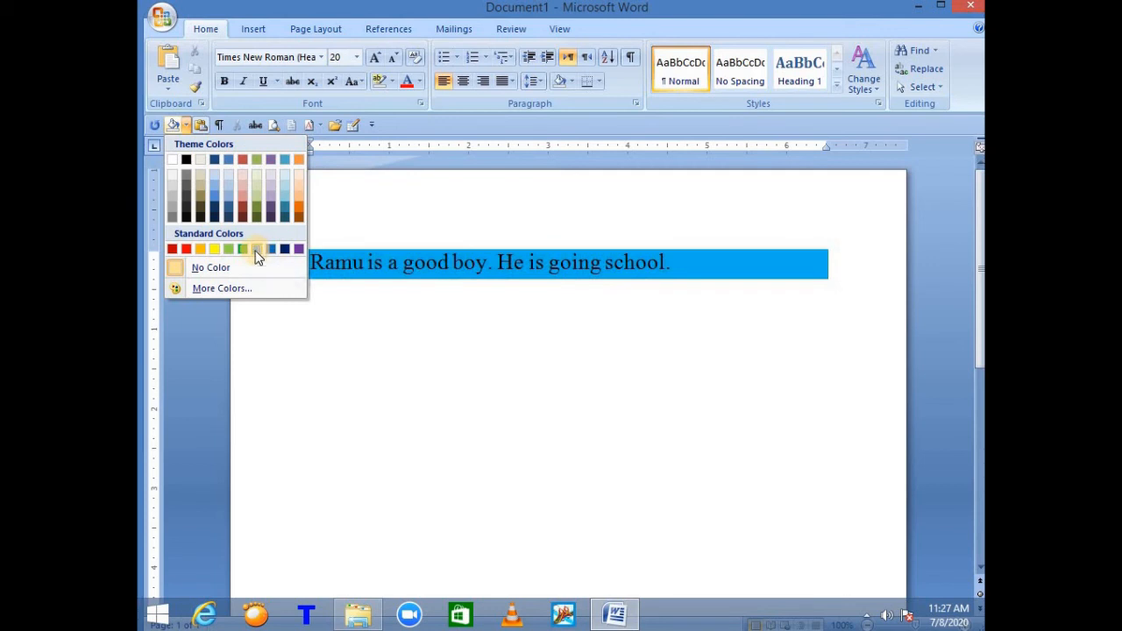
{"action": "left_click", "coordinate": [172, 251]}
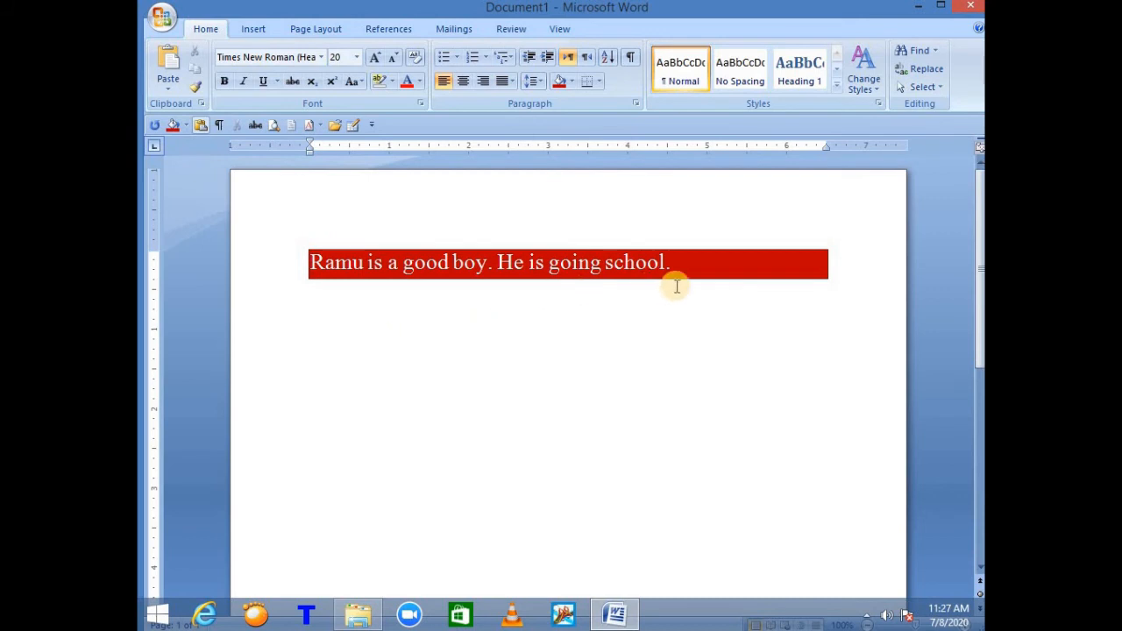
{"action": "mouse_move", "coordinate": [672, 261]}
{"action": "left_mouse_down"}
{"action": "mouse_move", "coordinate": [368, 275]}
{"action": "mouse_move", "coordinate": [325, 357]}
{"action": "left_mouse_up"}
{"action": "left_click", "coordinate": [325, 355]}
{"action": "left_click", "coordinate": [372, 352]}
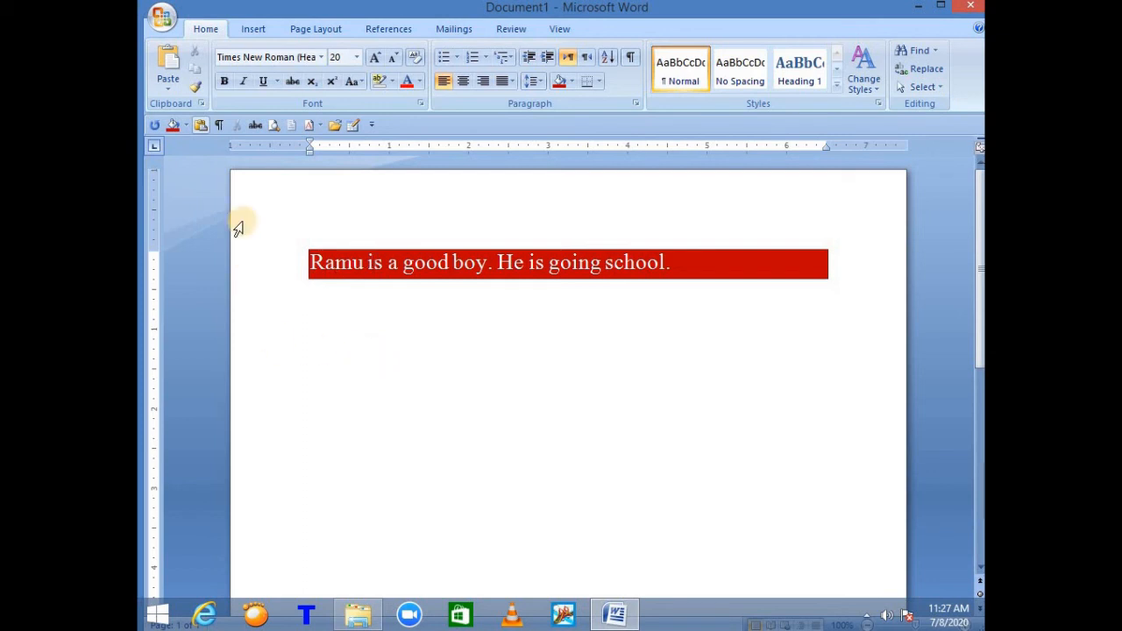
Remove the paragraph's shading by setting it to No Color
{"action": "left_click", "coordinate": [309, 262]}
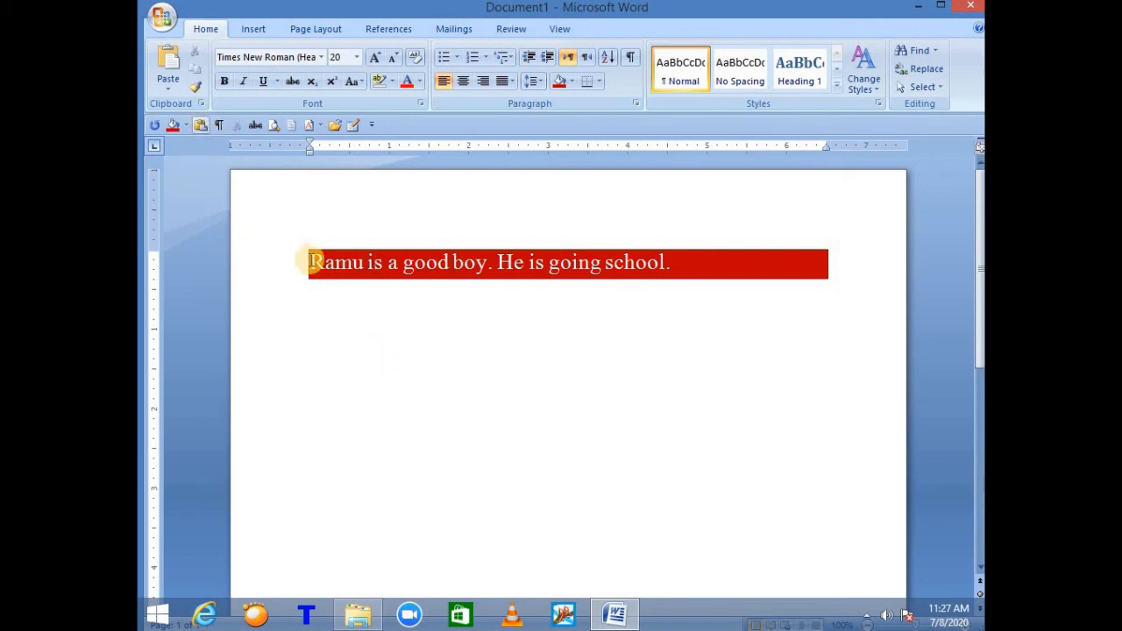
{"action": "left_click", "coordinate": [186, 125]}
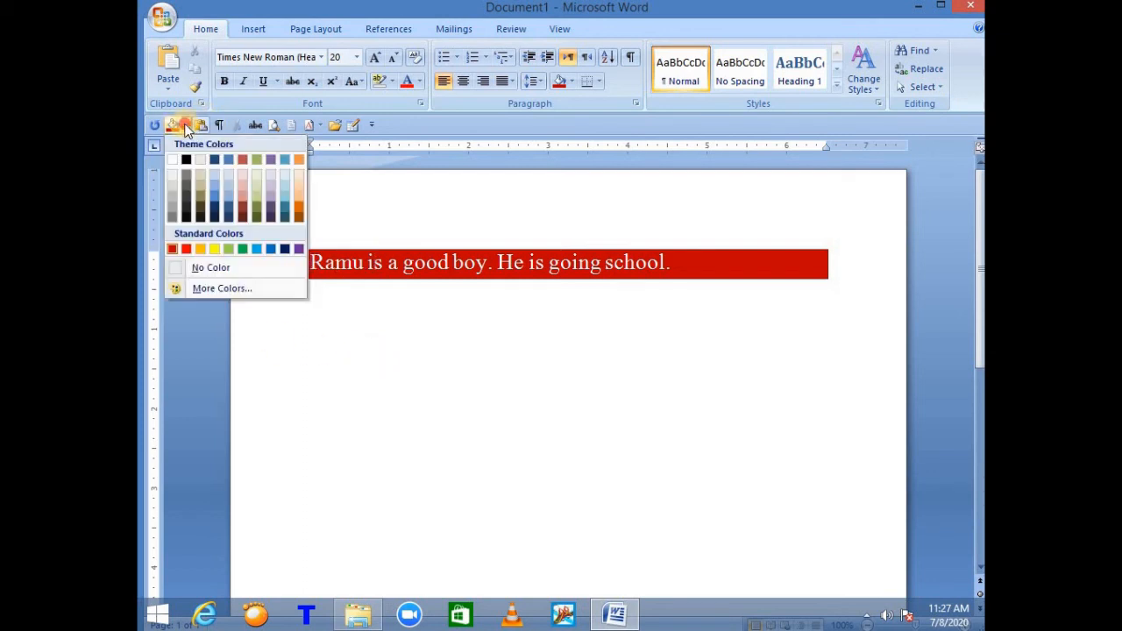
{"action": "left_click", "coordinate": [200, 270]}
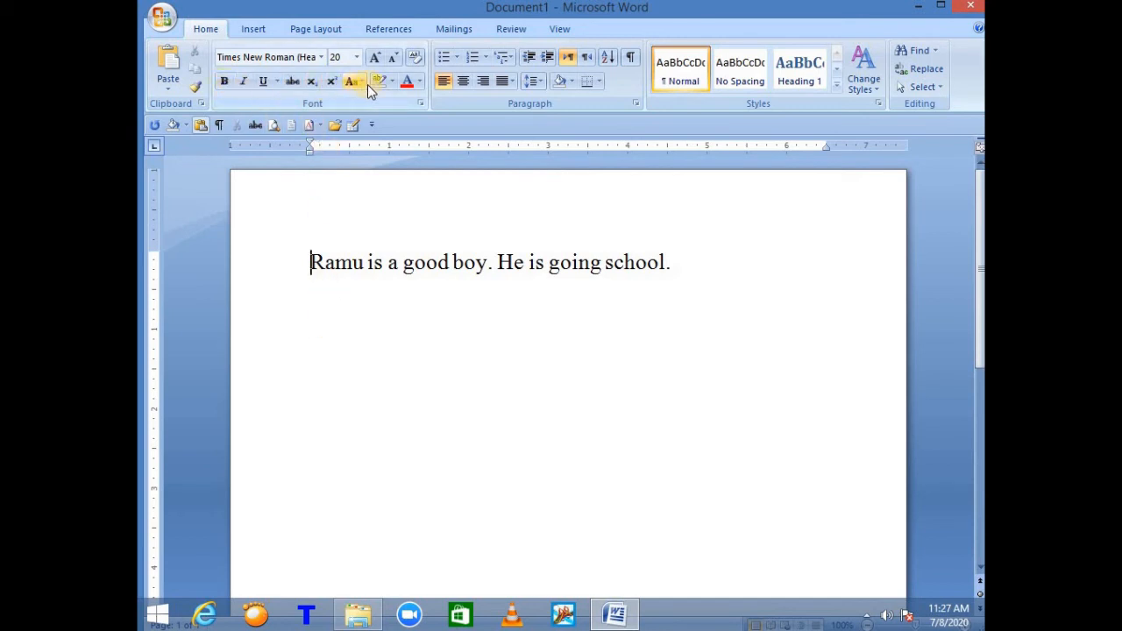
Change the font color of the word good to red from the standard colors
{"action": "left_click", "coordinate": [421, 82]}
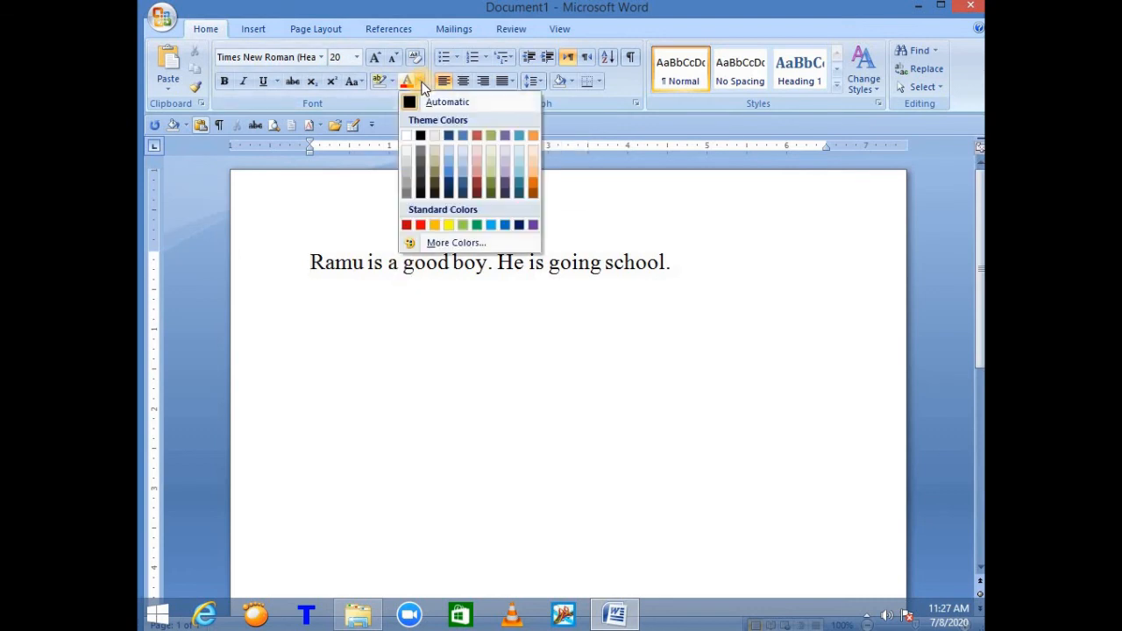
{"action": "left_click", "coordinate": [450, 380]}
{"action": "left_click", "coordinate": [405, 262]}
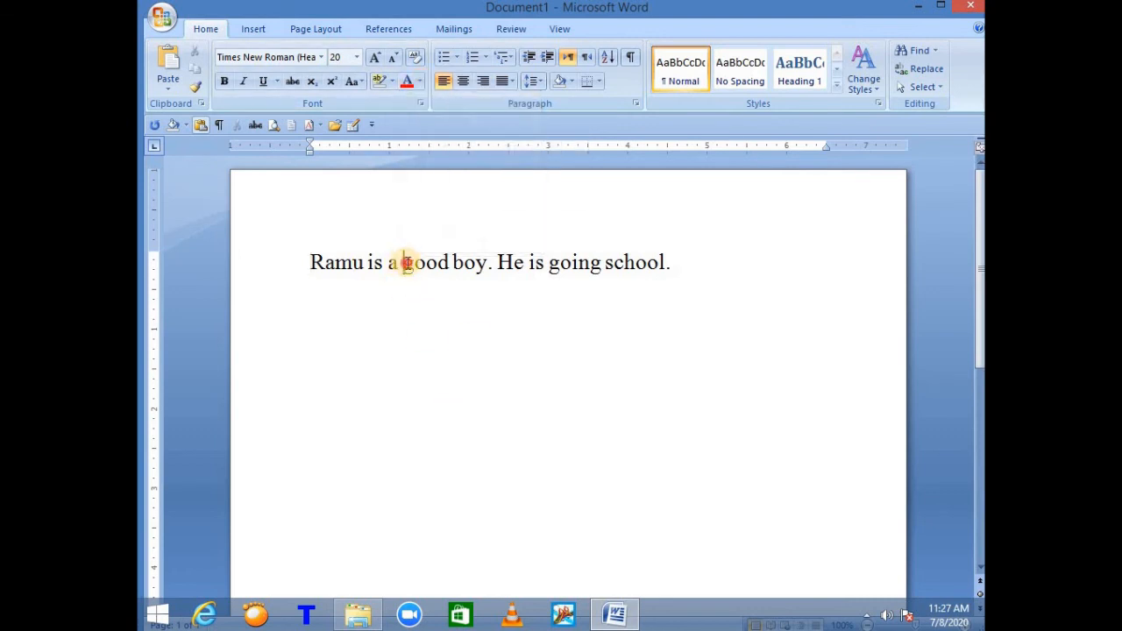
{"action": "left_click_drag", "start_coordinate": [405, 262], "coordinate": [448, 263]}
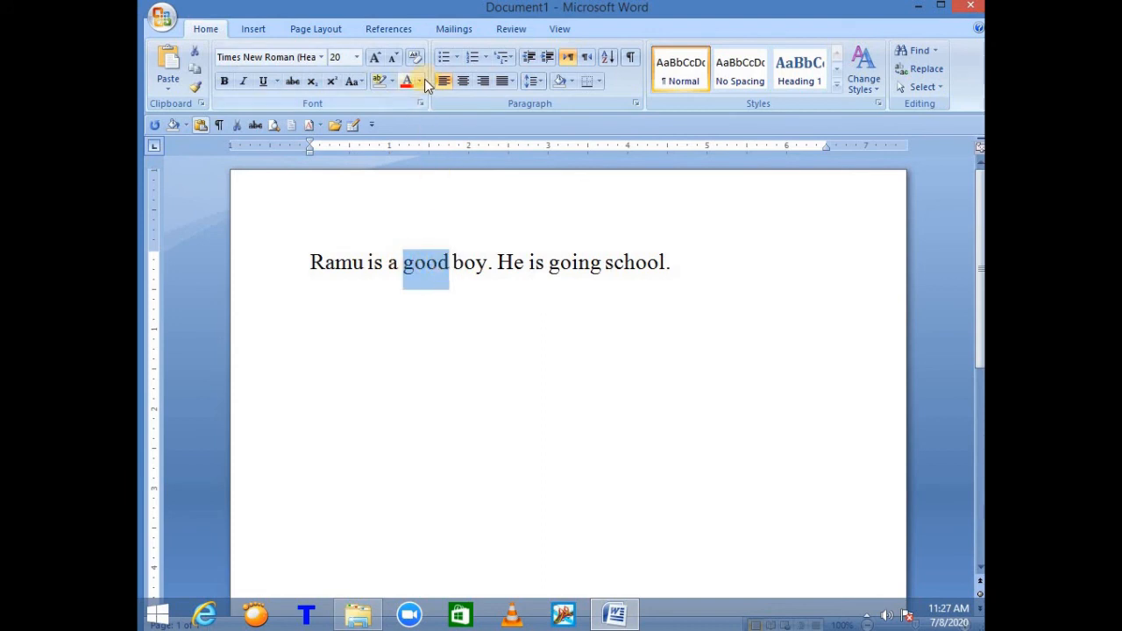
{"action": "left_click", "coordinate": [422, 81]}
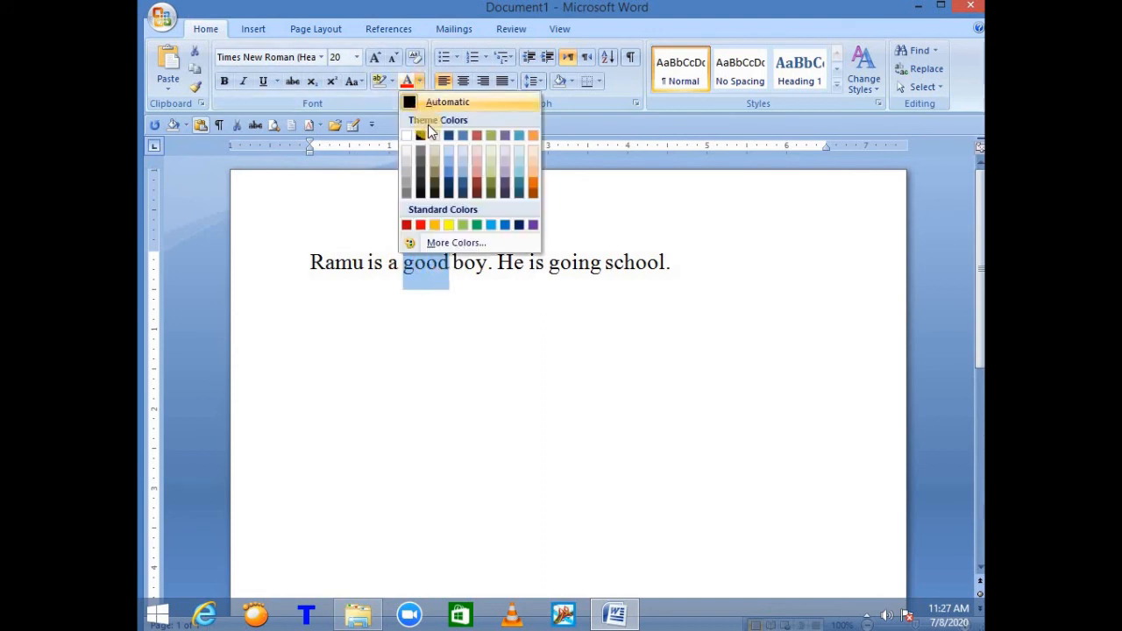
{"action": "left_click", "coordinate": [421, 225]}
{"action": "left_click", "coordinate": [430, 390]}
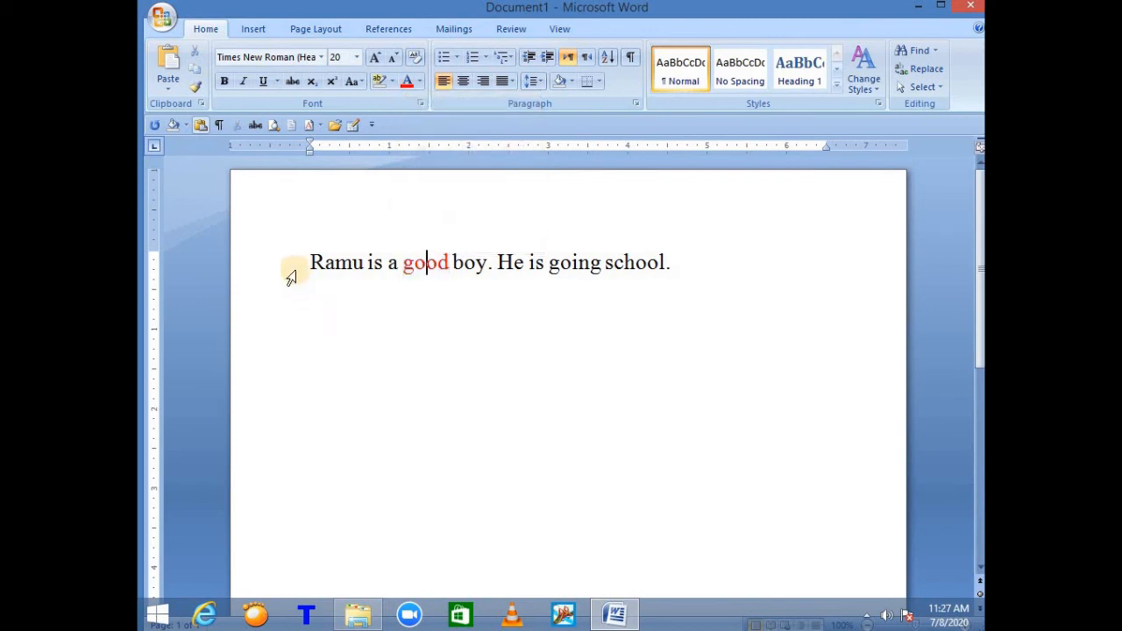
Apply dark red from the standard colors as the font color of both sentences
{"action": "left_click_drag", "start_coordinate": [307, 255], "coordinate": [646, 258]}
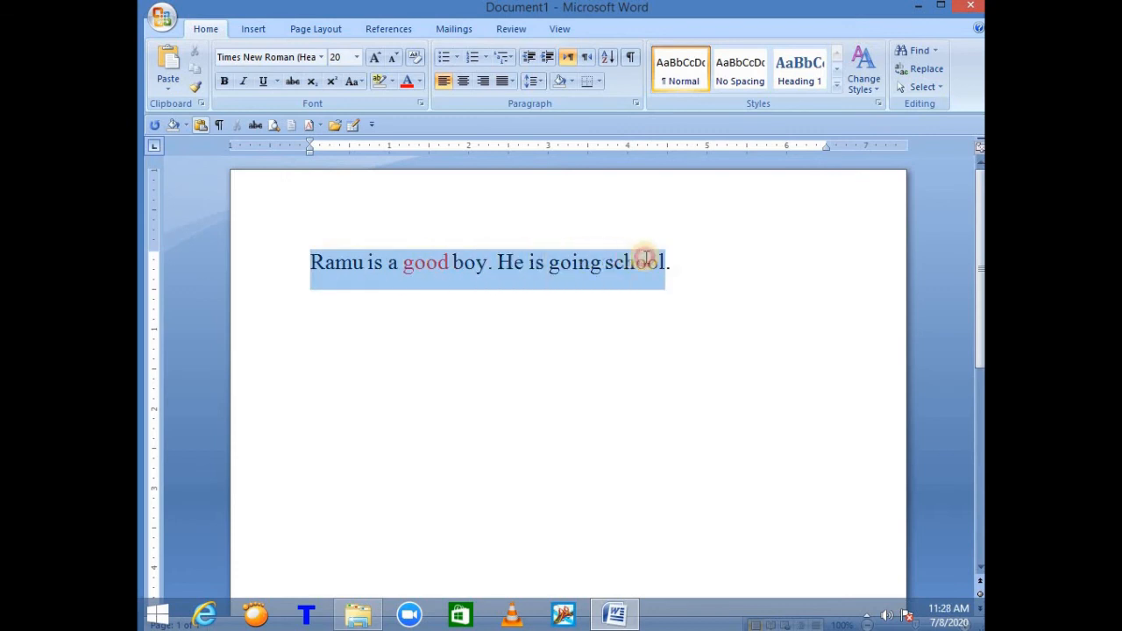
{"action": "left_click", "coordinate": [419, 82]}
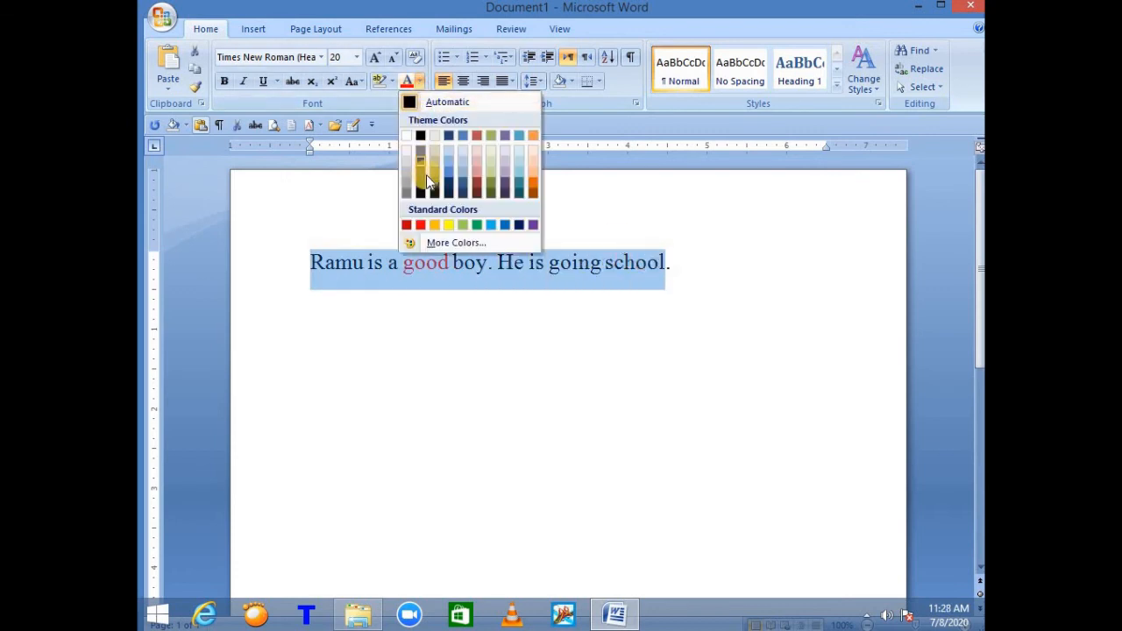
{"action": "left_click", "coordinate": [407, 223]}
{"action": "left_click", "coordinate": [399, 382]}
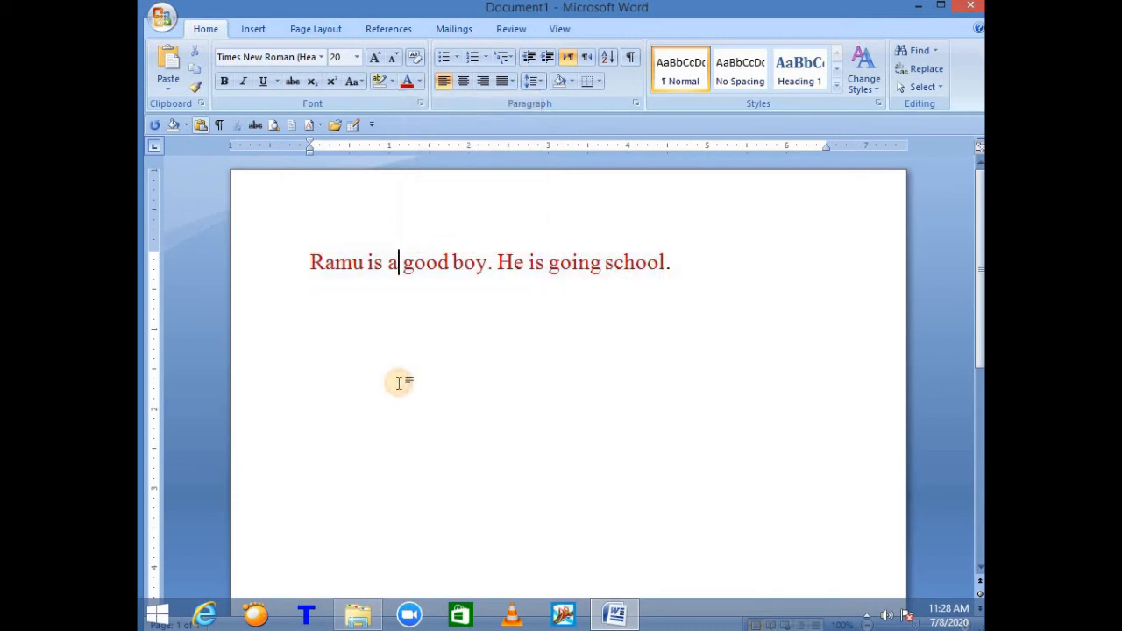
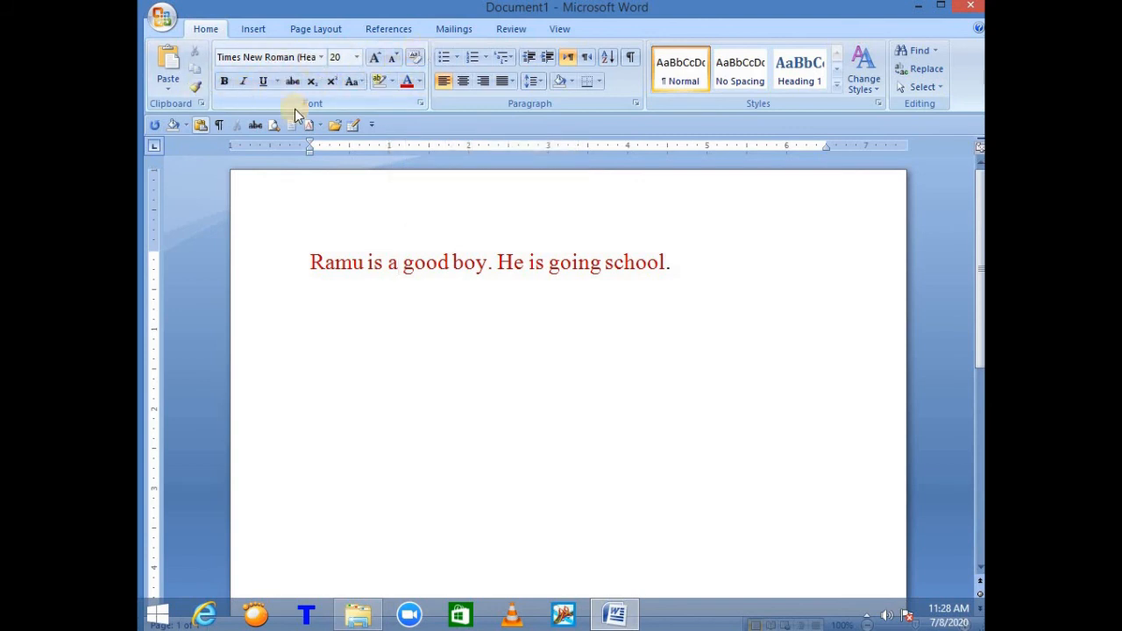
Replace the two sentences with two capitalized sample first names, spaced widely apart on one line
{"action": "left_click_drag", "start_coordinate": [309, 261], "coordinate": [668, 263]}
{"action": "key", "text": "Delete"}
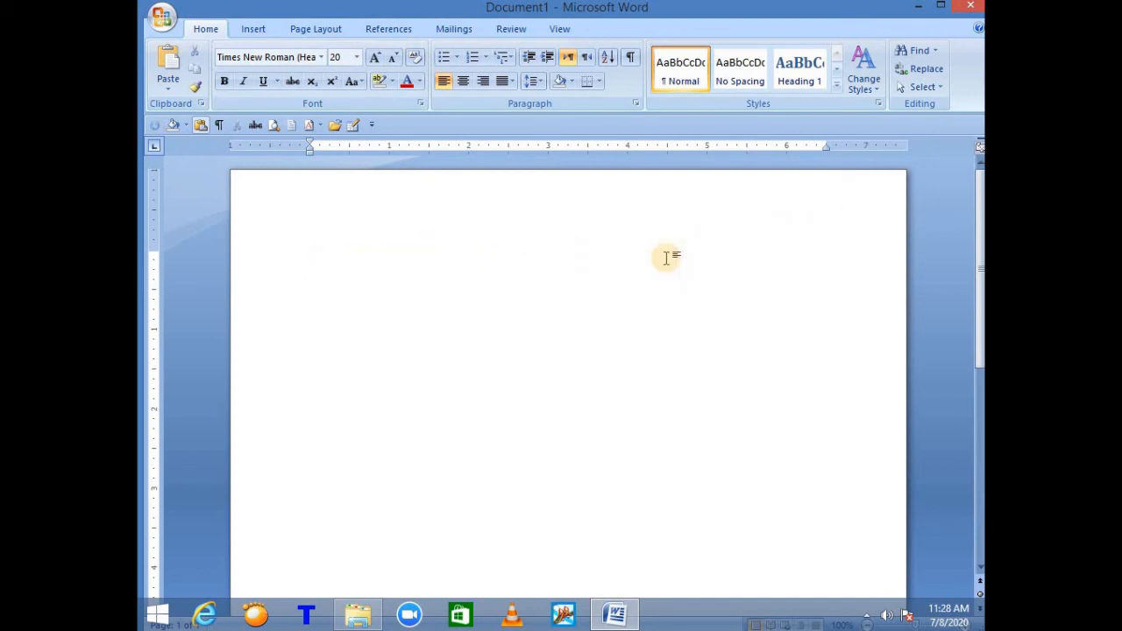
{"action": "type", "text": "raju Rani"}
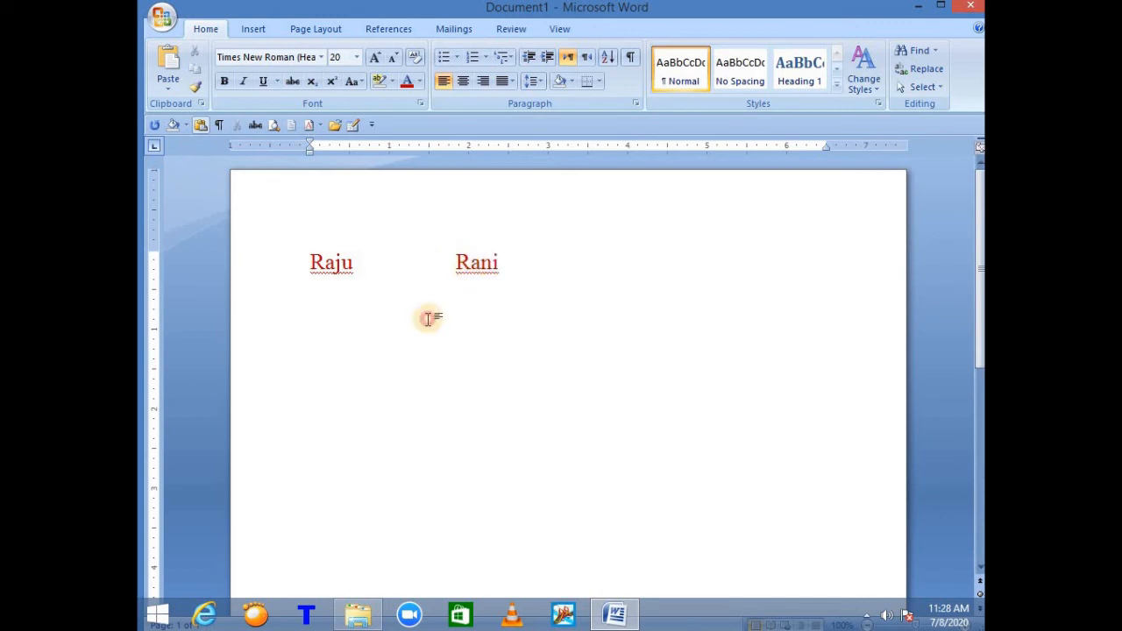
Add both flagged names to the spelling dictionary
{"action": "right_click", "coordinate": [353, 266]}
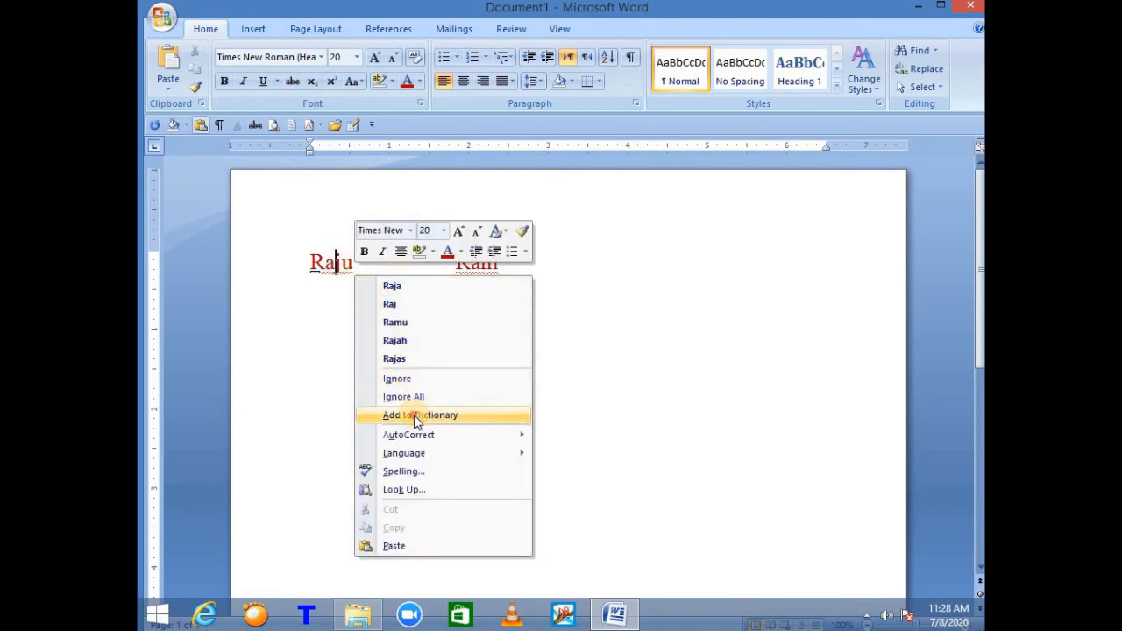
{"action": "left_click", "coordinate": [413, 415]}
{"action": "right_click", "coordinate": [471, 263]}
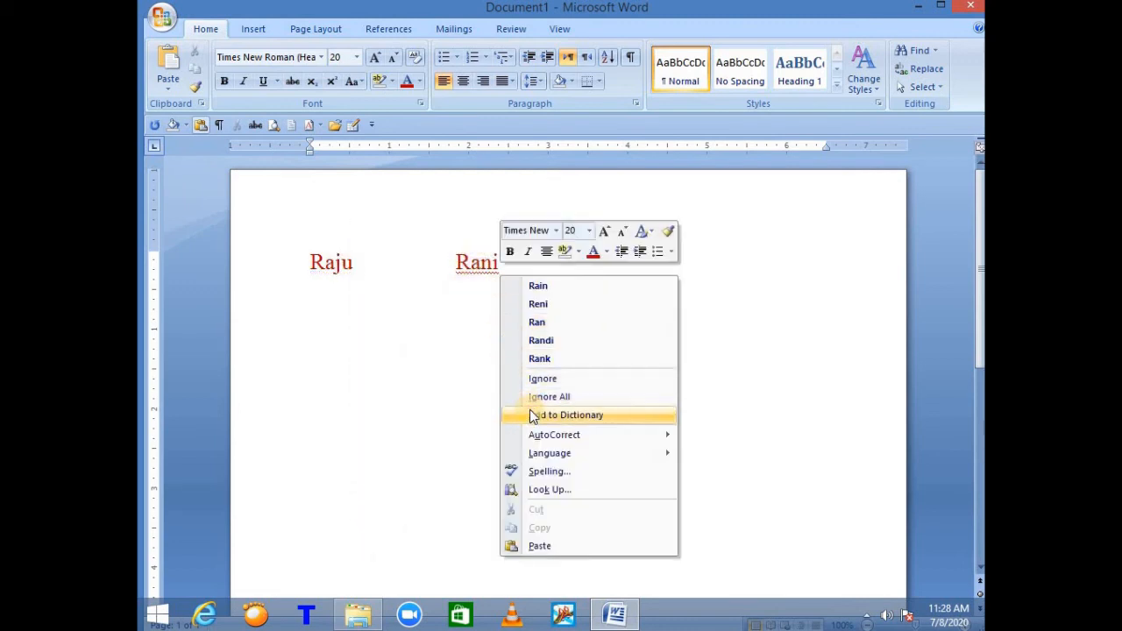
{"action": "left_click", "coordinate": [530, 411]}
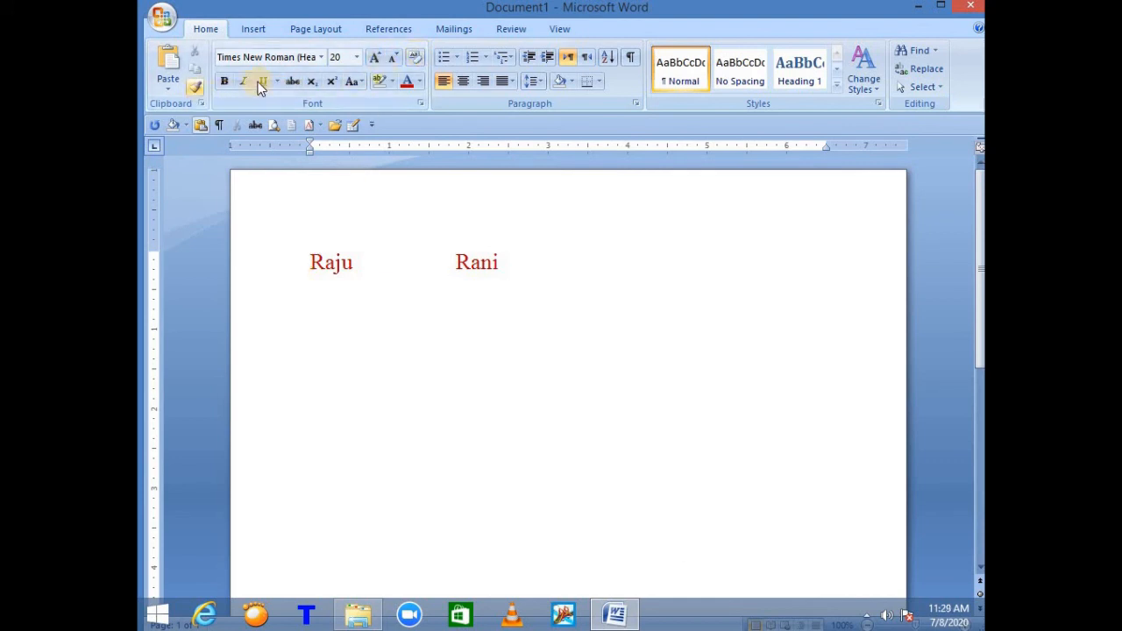
{"action": "left_click", "coordinate": [308, 265]}
{"action": "left_click_drag", "start_coordinate": [307, 265], "coordinate": [342, 263]}
{"action": "left_click", "coordinate": [501, 254], "text": "shift"}
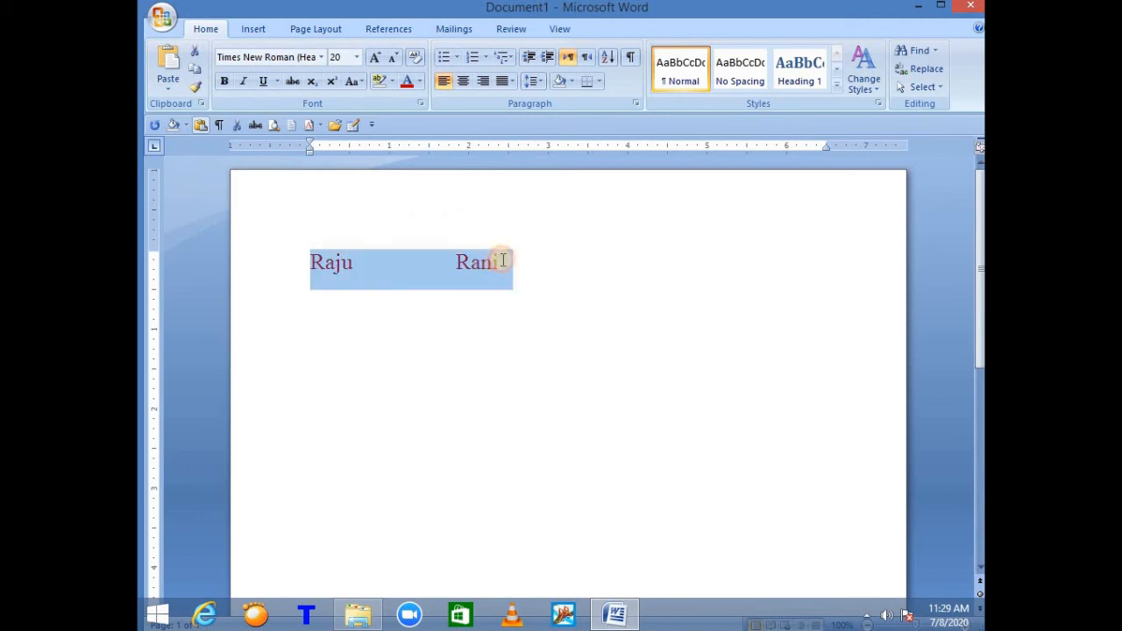
{"action": "left_click", "coordinate": [465, 346]}
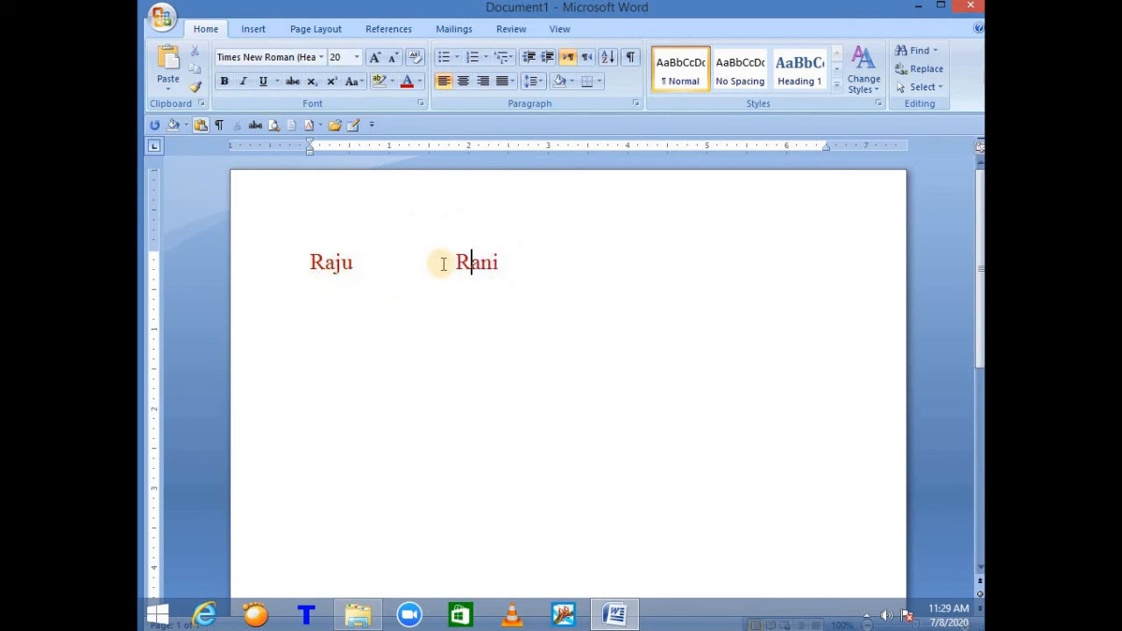
Set the font color of the second name to green from the standard colors
{"action": "left_click_drag", "start_coordinate": [454, 262], "coordinate": [500, 262]}
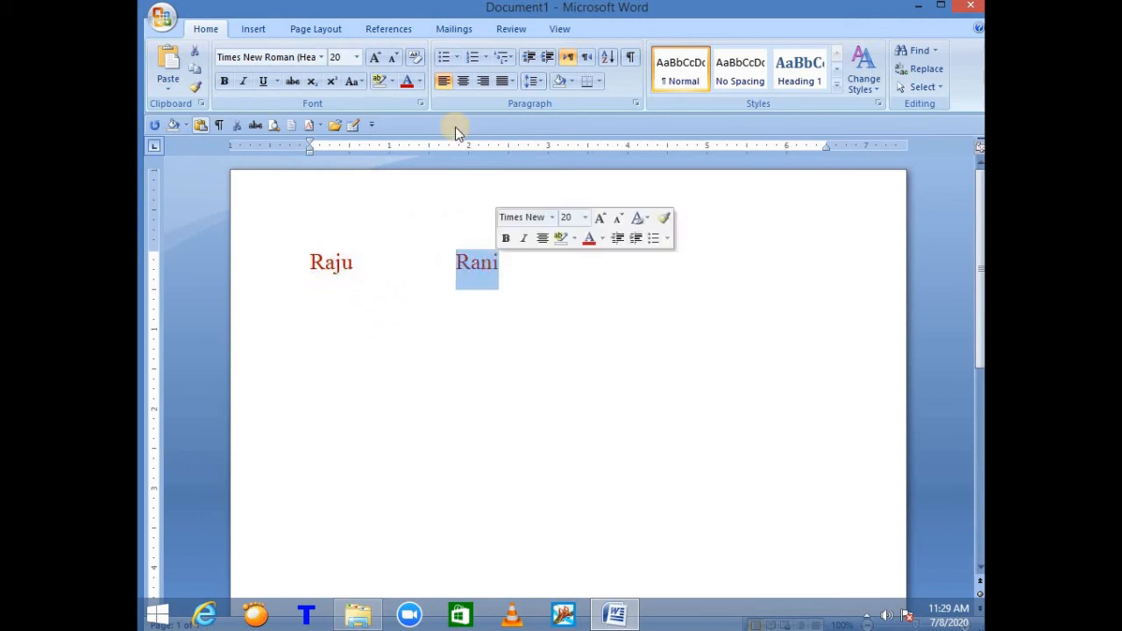
{"action": "left_click", "coordinate": [420, 81]}
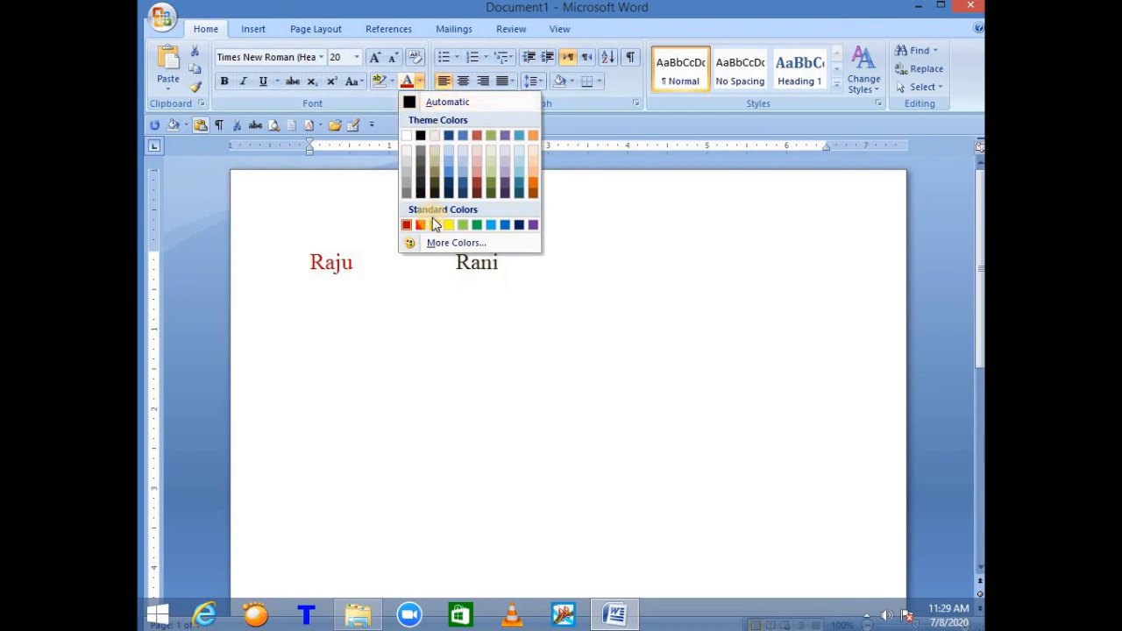
{"action": "left_click", "coordinate": [477, 224]}
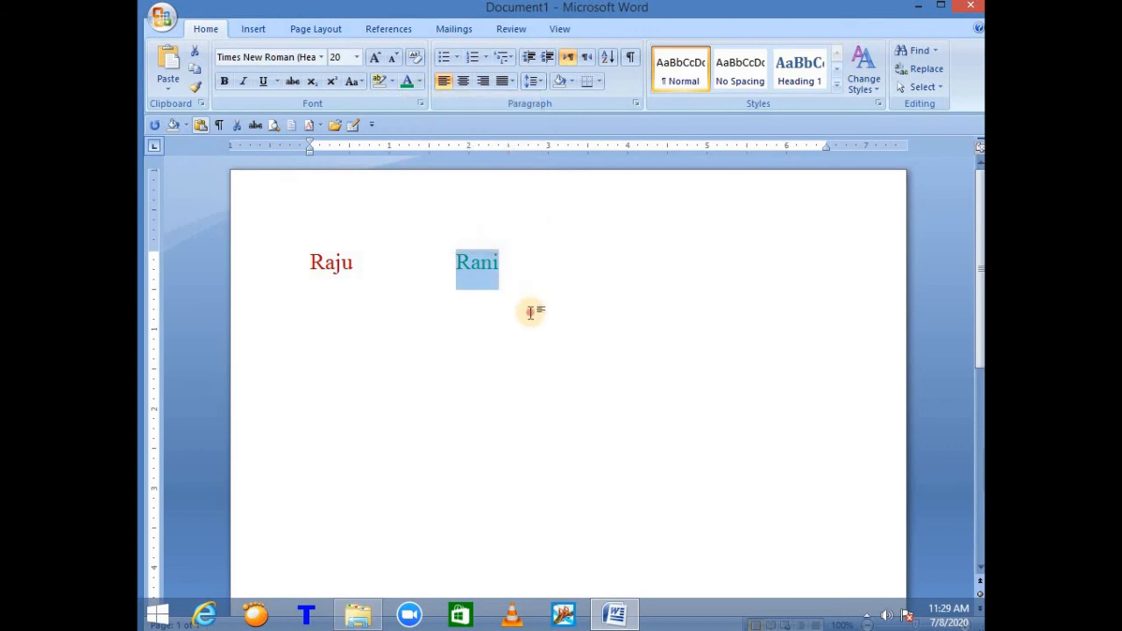
{"action": "left_click", "coordinate": [525, 300]}
Enlarge the second name to font size 36
{"action": "left_click", "coordinate": [465, 268]}
{"action": "left_click_drag", "start_coordinate": [455, 262], "coordinate": [499, 262]}
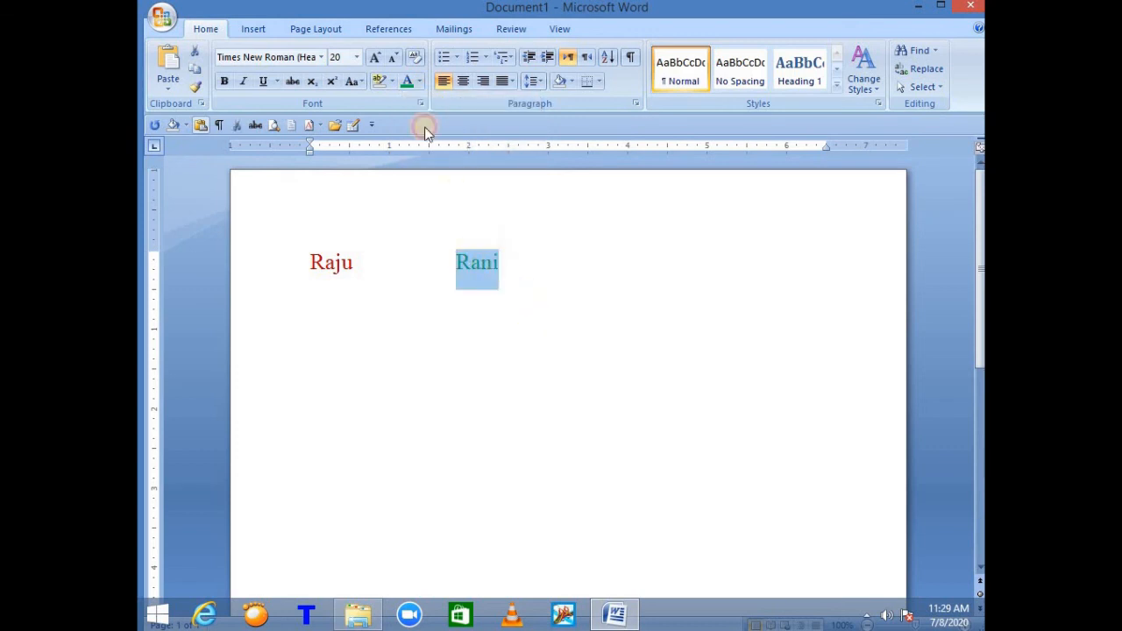
{"action": "left_click", "coordinate": [373, 59]}
{"action": "left_click", "coordinate": [373, 58]}
{"action": "left_click", "coordinate": [372, 59]}
{"action": "left_click", "coordinate": [373, 59]}
{"action": "left_click", "coordinate": [373, 59]}
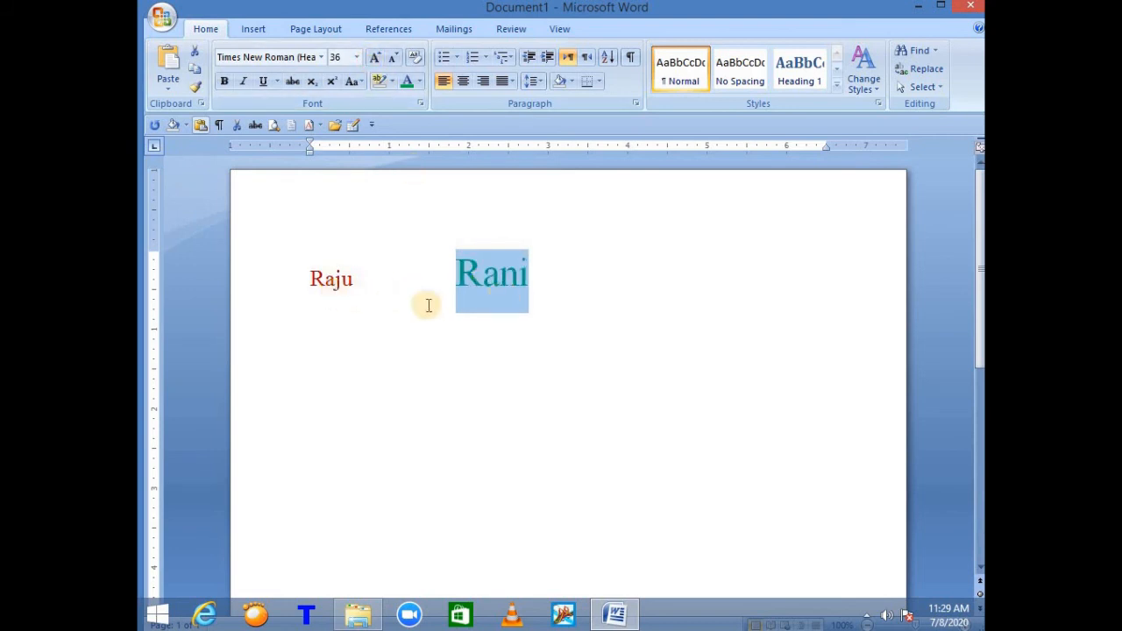
{"action": "left_click", "coordinate": [569, 288]}
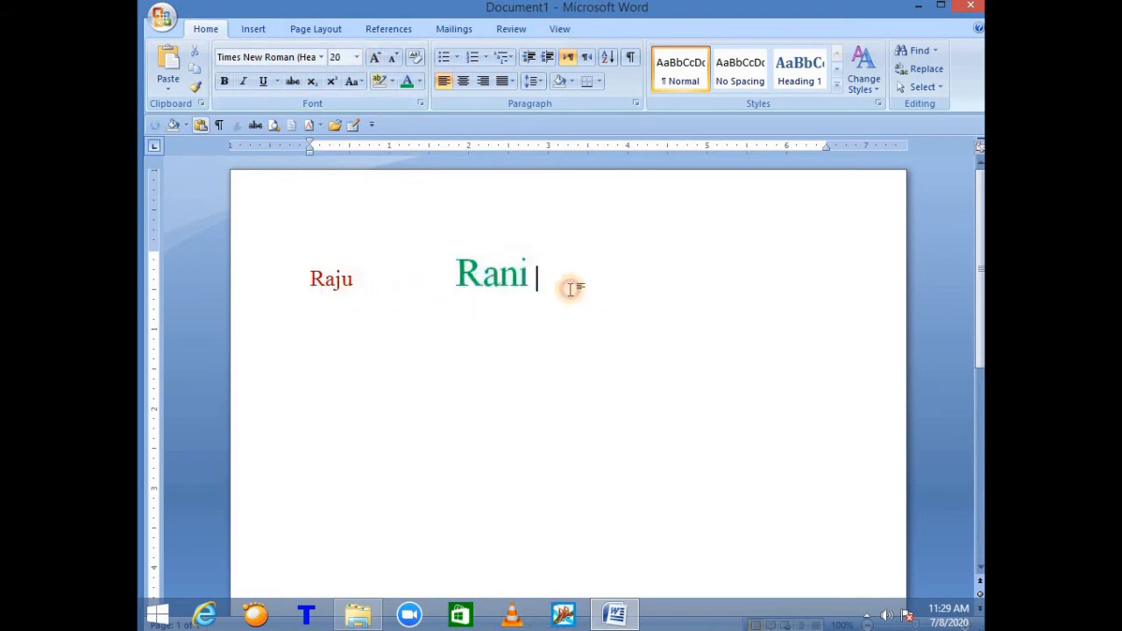
Highlight the second name in red
{"action": "left_click_drag", "start_coordinate": [454, 272], "coordinate": [535, 279]}
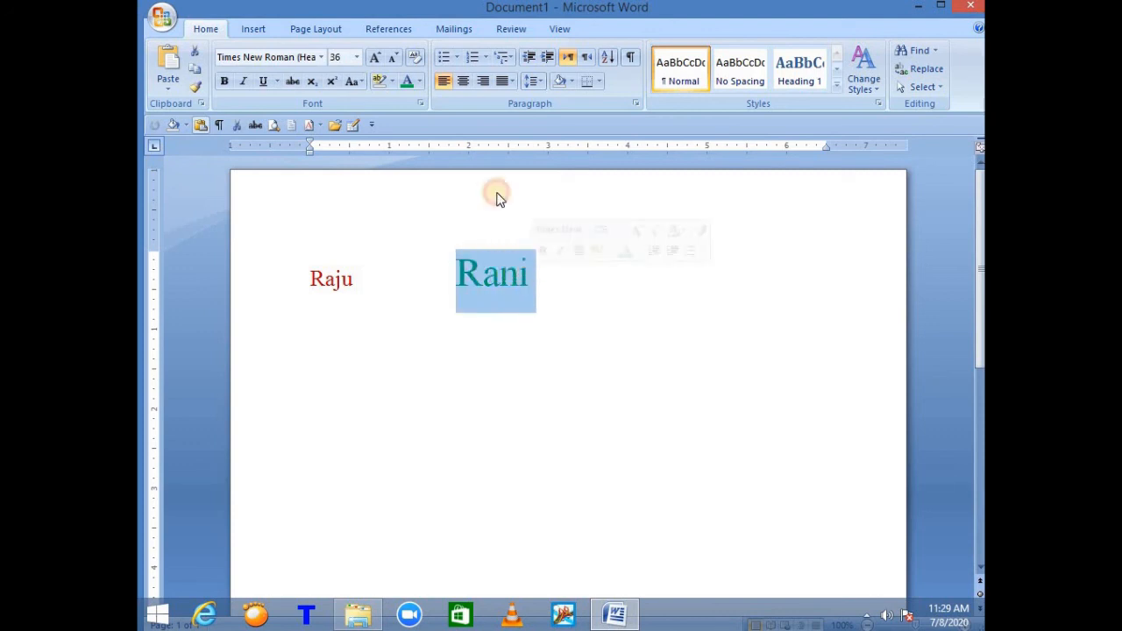
{"action": "left_click", "coordinate": [393, 81]}
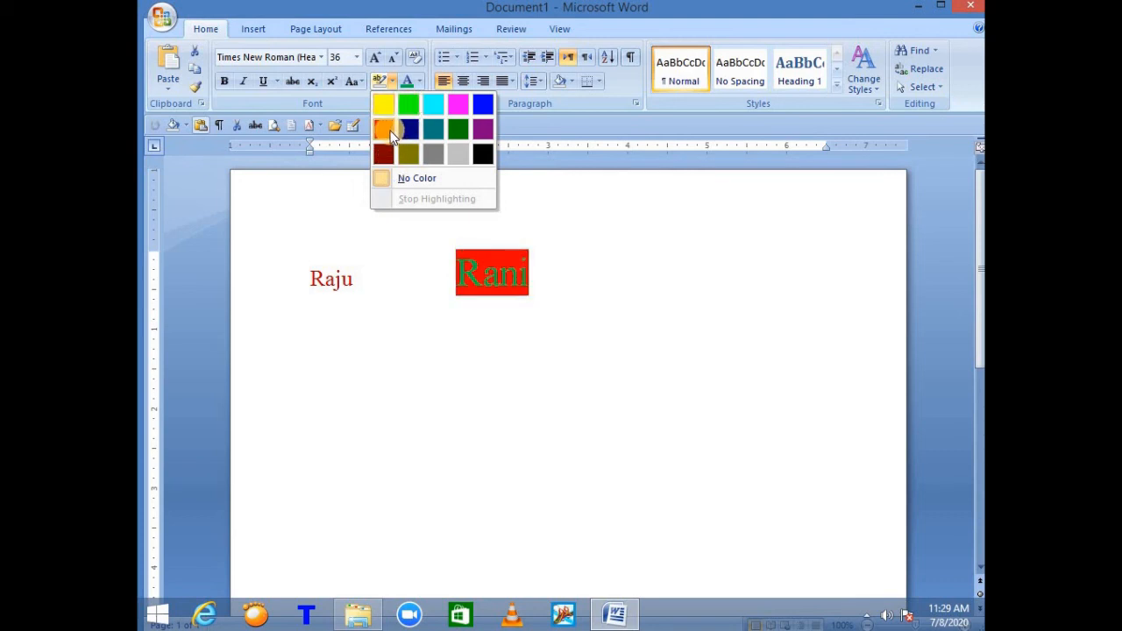
{"action": "left_click", "coordinate": [383, 129]}
{"action": "left_click", "coordinate": [596, 271]}
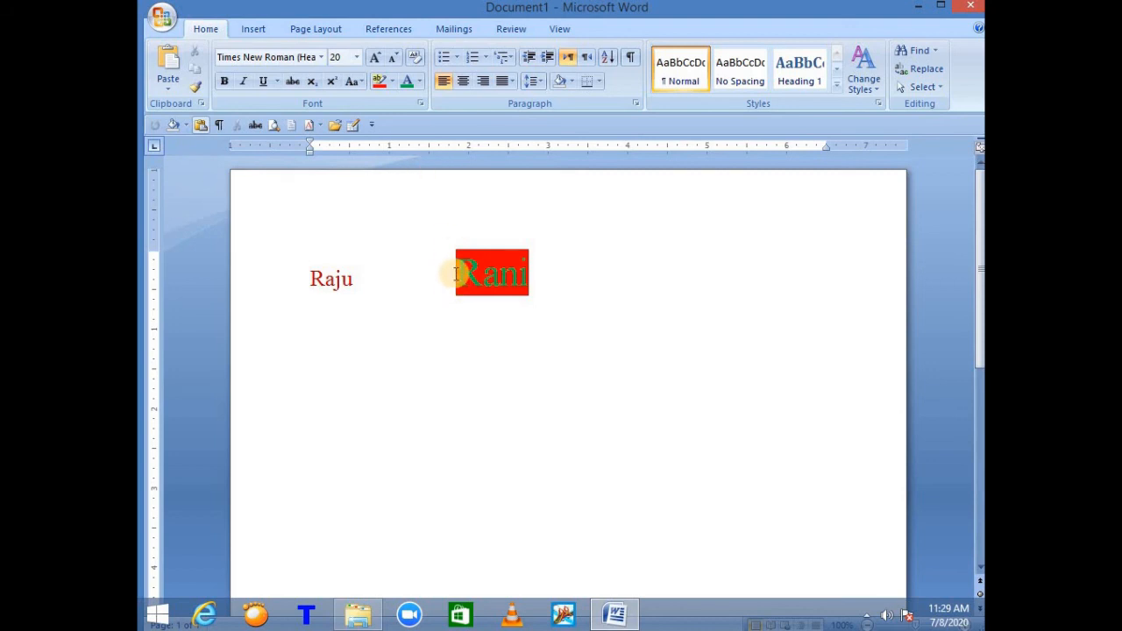
Change the font of the second name to Lucida Calligraphy
{"action": "left_click_drag", "start_coordinate": [452, 273], "coordinate": [536, 268]}
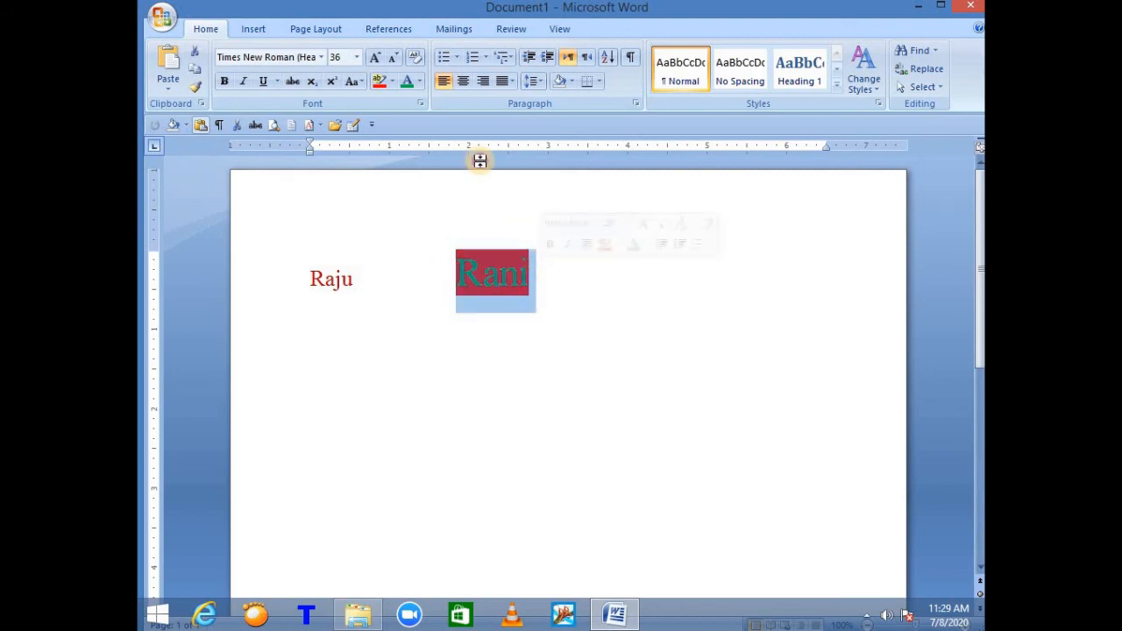
{"action": "left_click", "coordinate": [321, 57]}
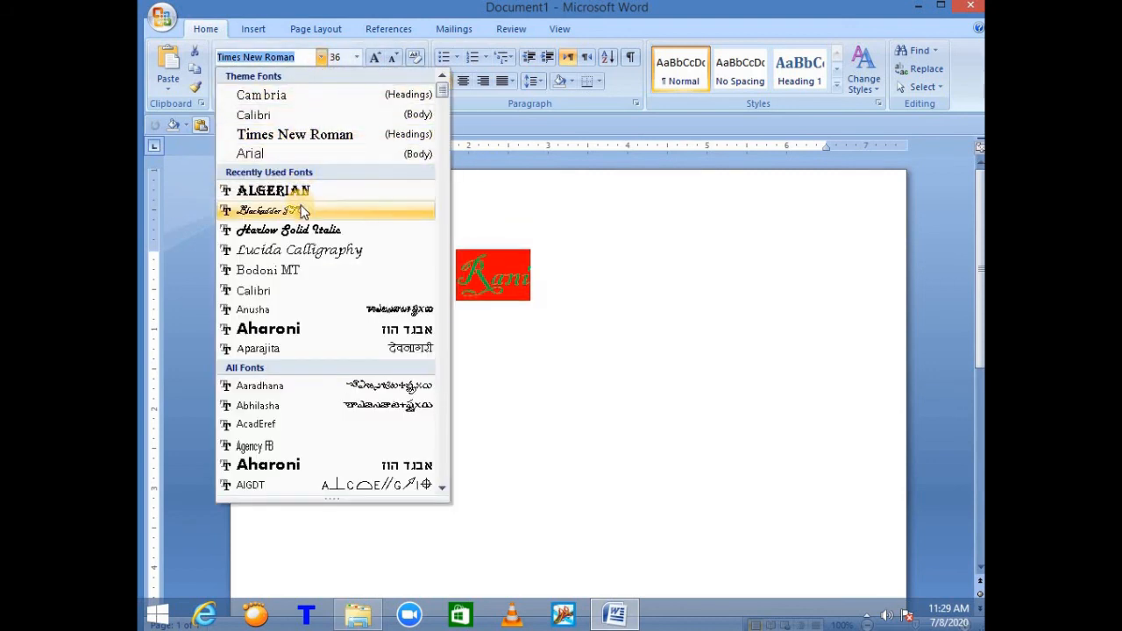
{"action": "left_click", "coordinate": [307, 252]}
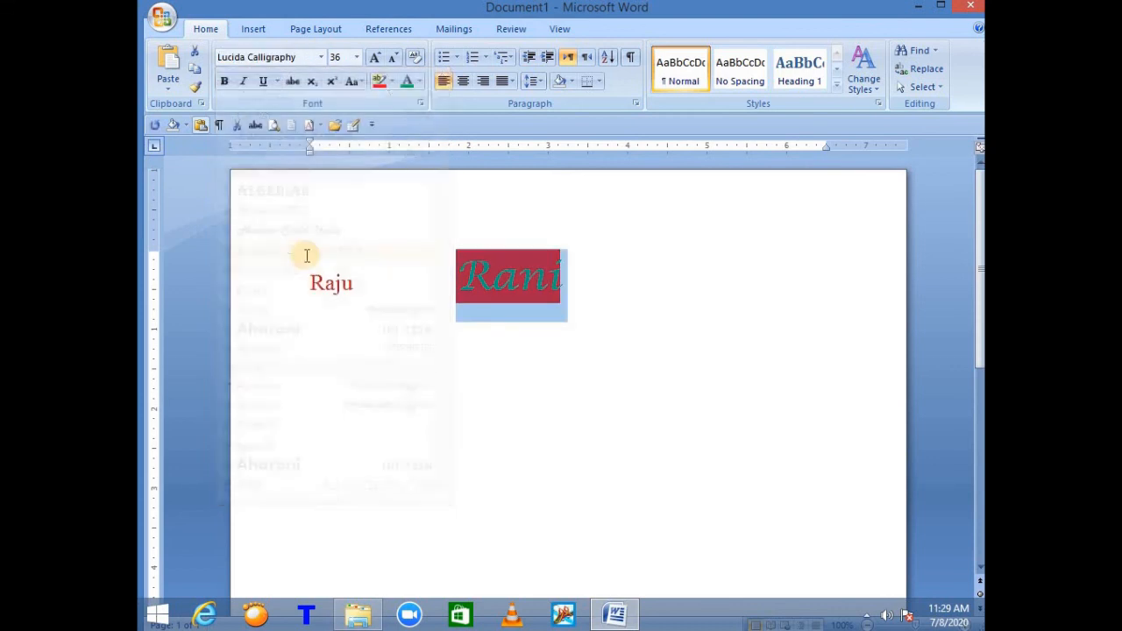
{"action": "left_click", "coordinate": [489, 320]}
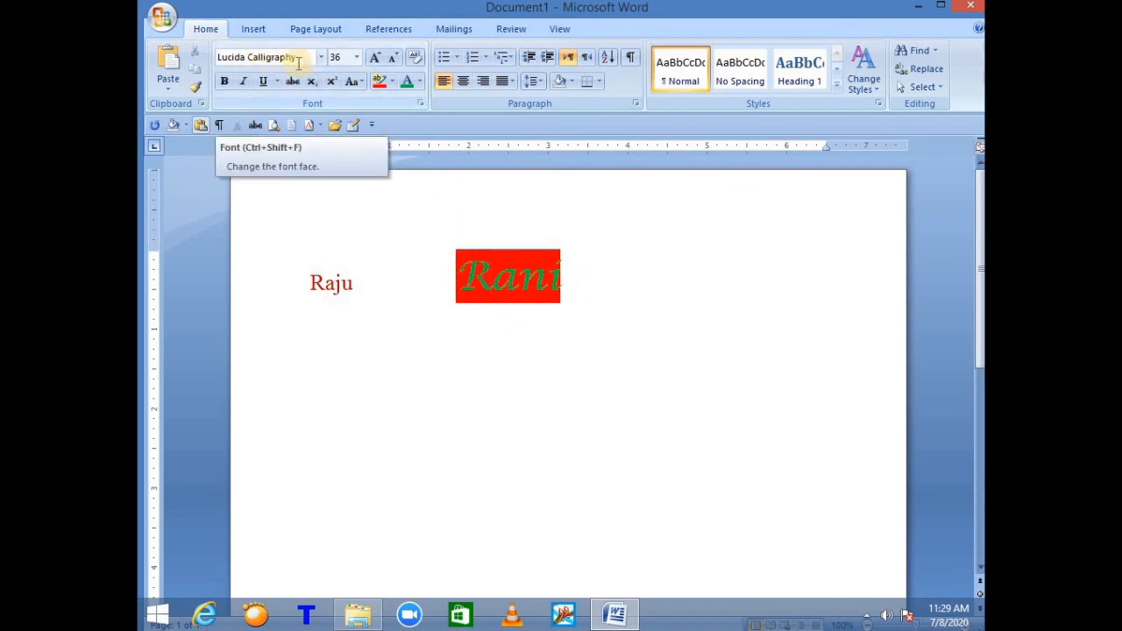
{"action": "left_click", "coordinate": [389, 256]}
{"action": "left_click", "coordinate": [325, 282]}
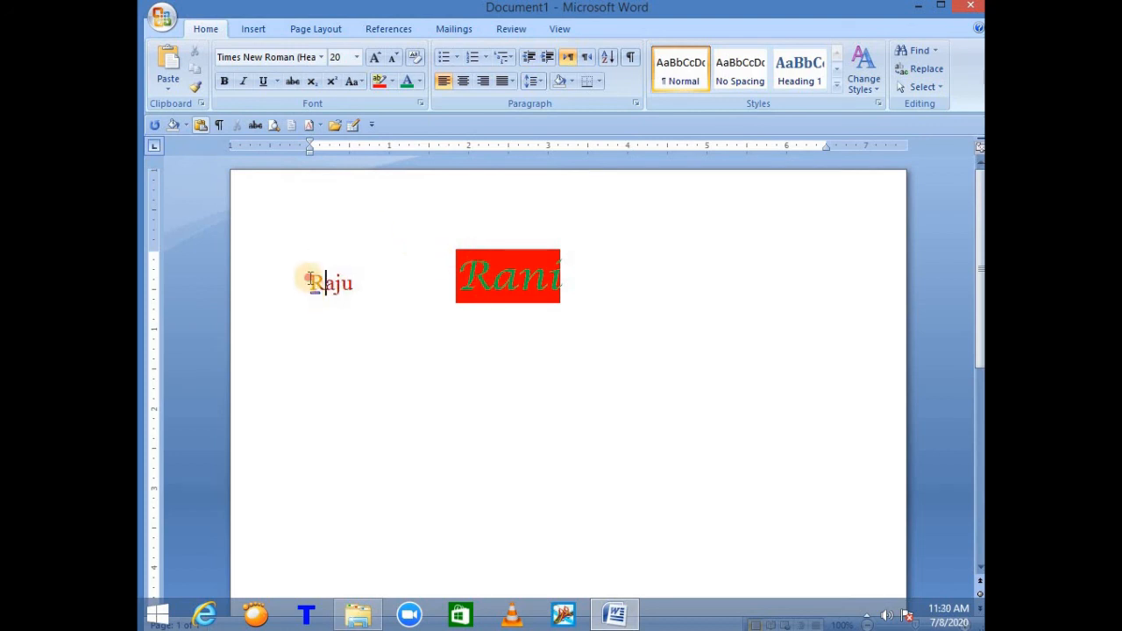
{"action": "left_click_drag", "start_coordinate": [311, 281], "coordinate": [365, 278]}
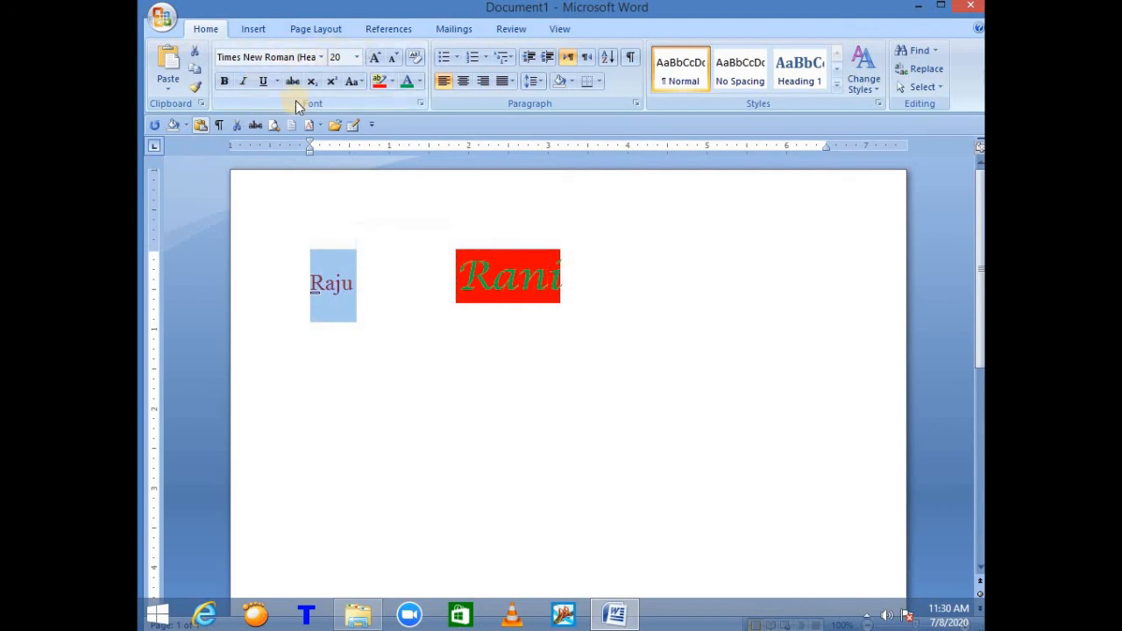
{"action": "left_click", "coordinate": [408, 284]}
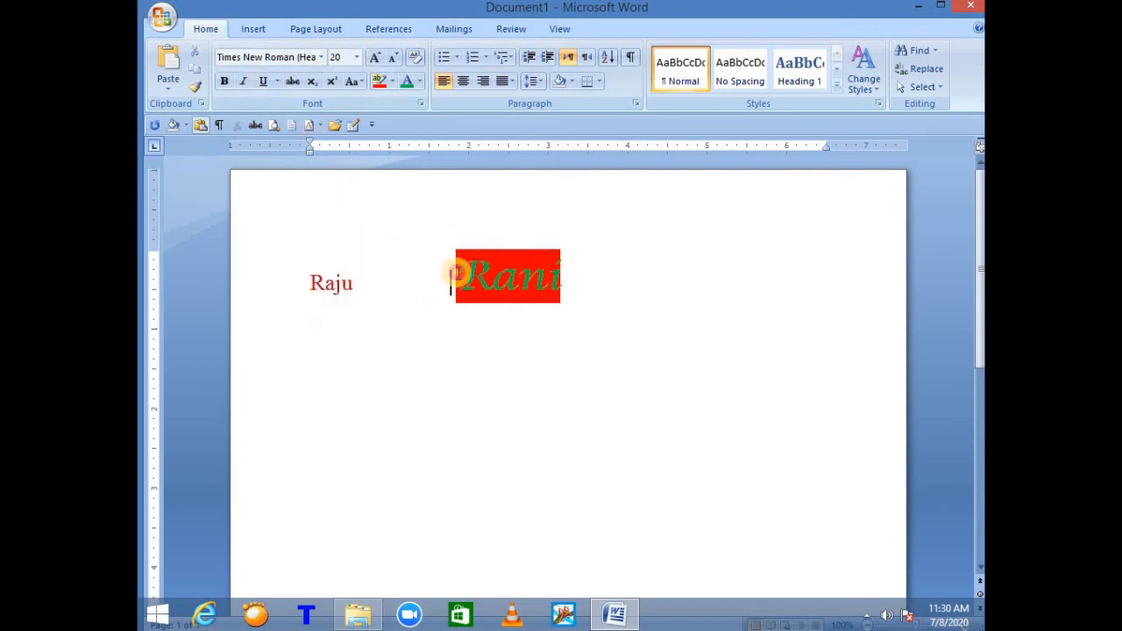
Copy the second name's formatting onto the first name with Format Painter
{"action": "left_click_drag", "start_coordinate": [457, 273], "coordinate": [483, 319]}
{"action": "left_click", "coordinate": [490, 271]}
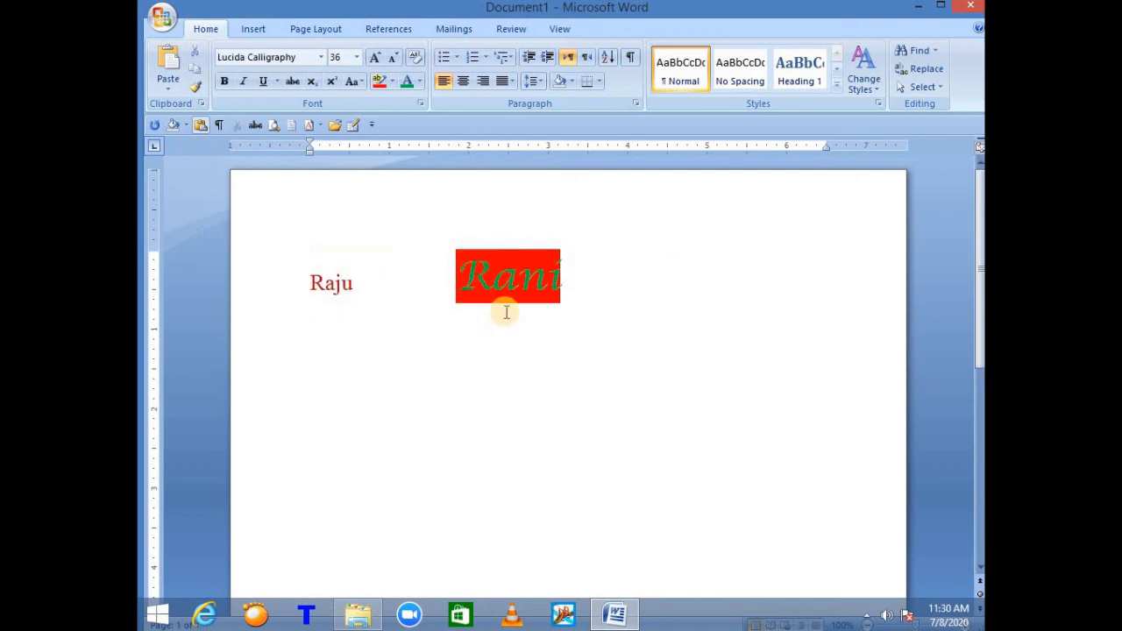
{"action": "left_click", "coordinate": [494, 279]}
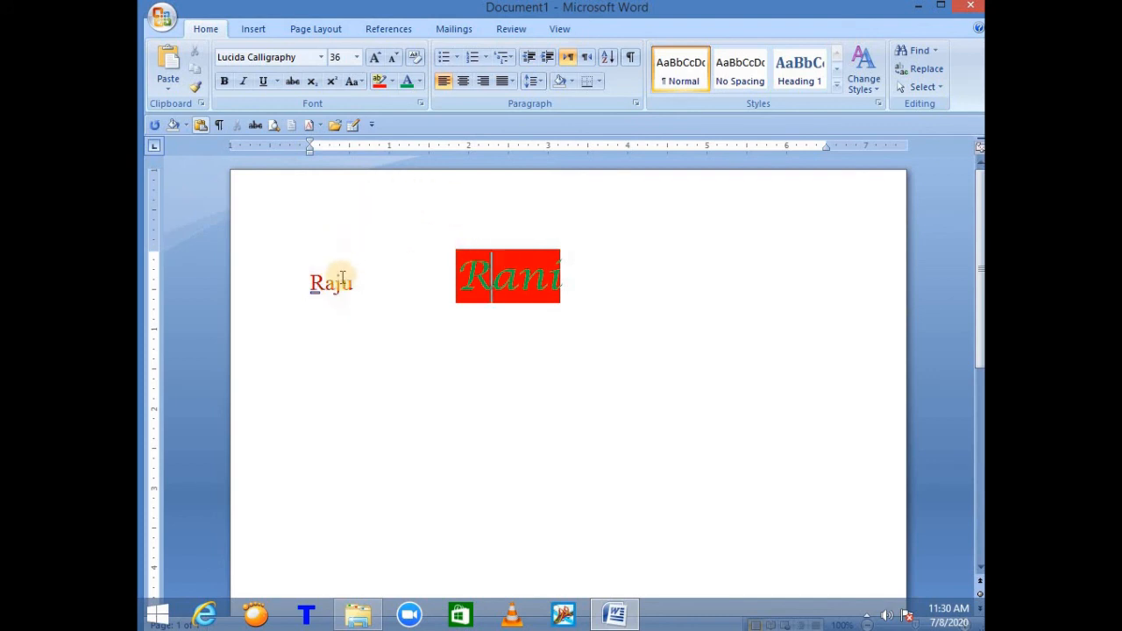
{"action": "left_click", "coordinate": [488, 272]}
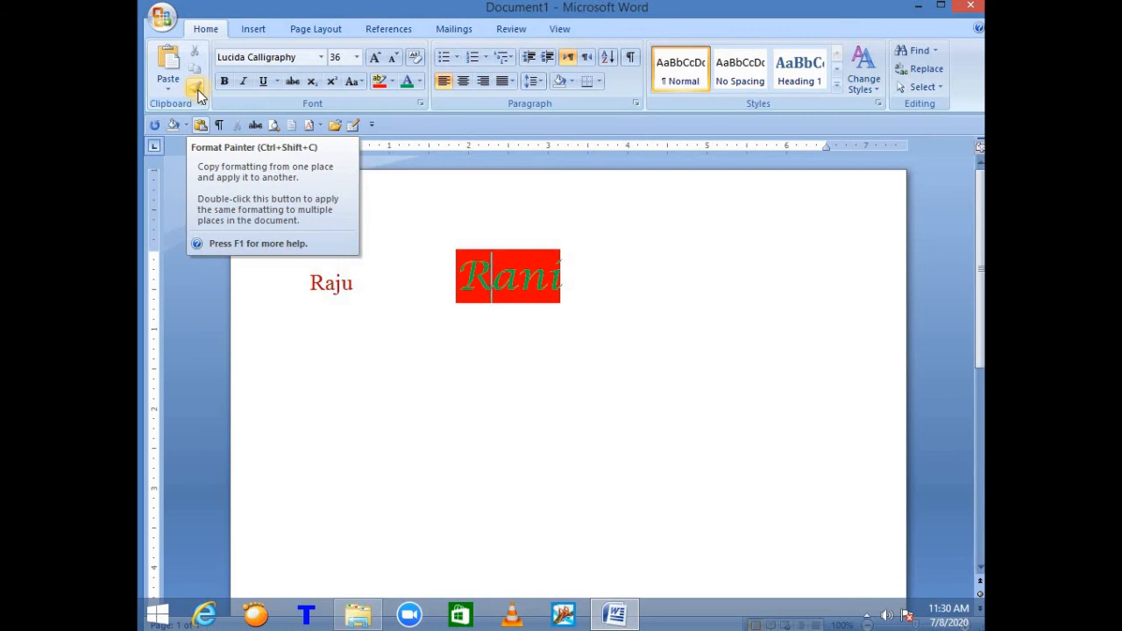
{"action": "left_click", "coordinate": [199, 92]}
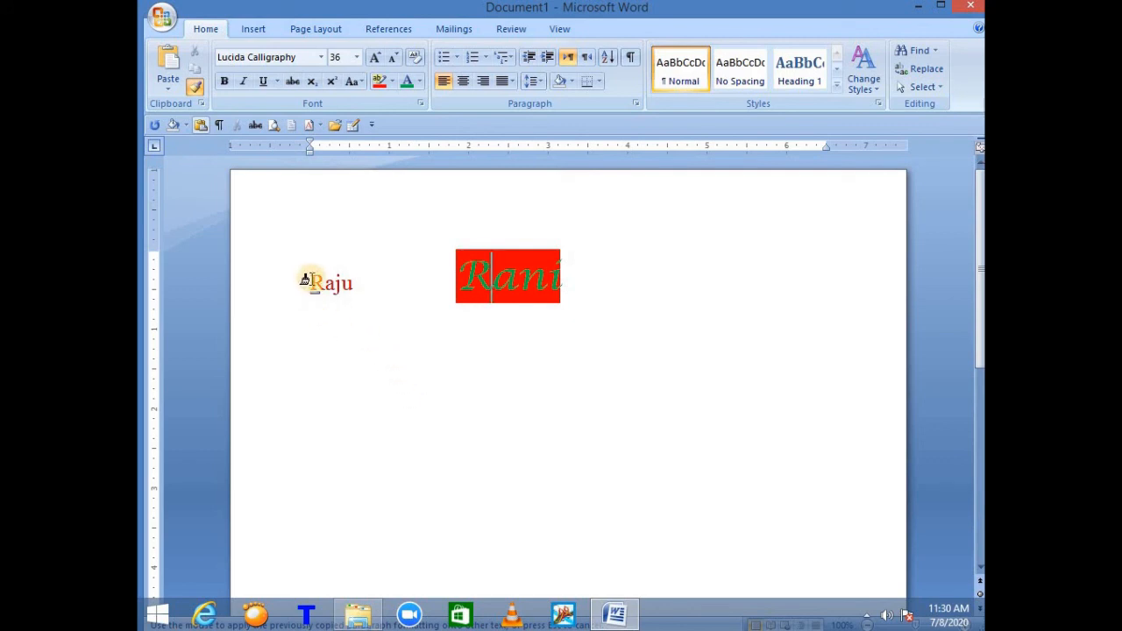
{"action": "left_click_drag", "start_coordinate": [304, 279], "coordinate": [362, 273]}
{"action": "left_click", "coordinate": [394, 372]}
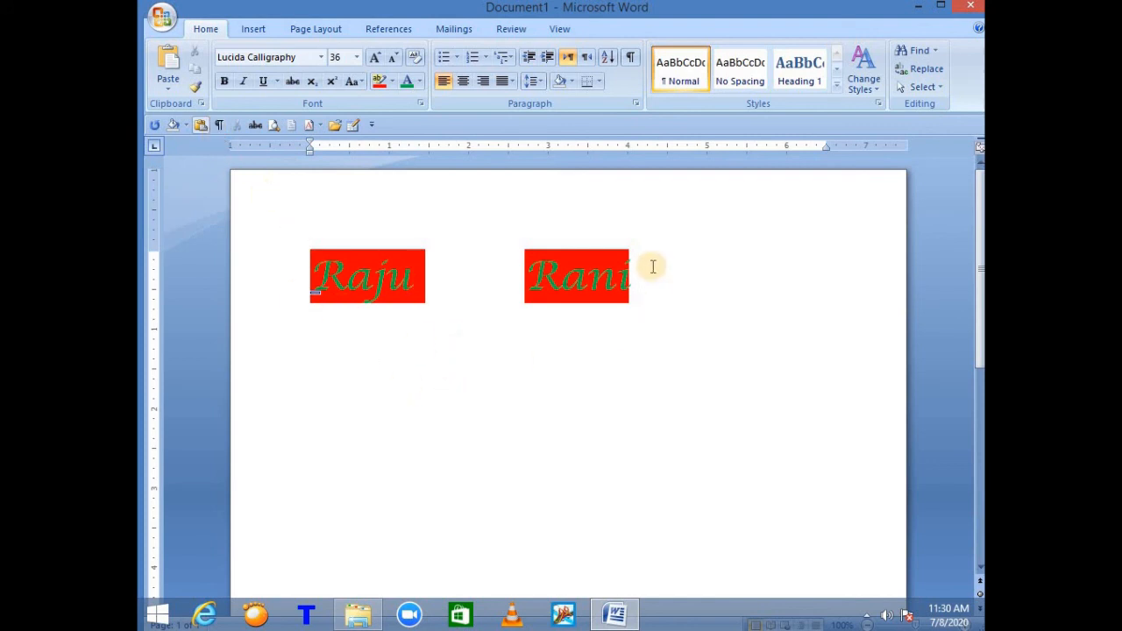
Delete both formatted names and enter two new names in plain Calibri 11 text
{"action": "left_click", "coordinate": [296, 272]}
{"action": "key", "text": "Delete"}
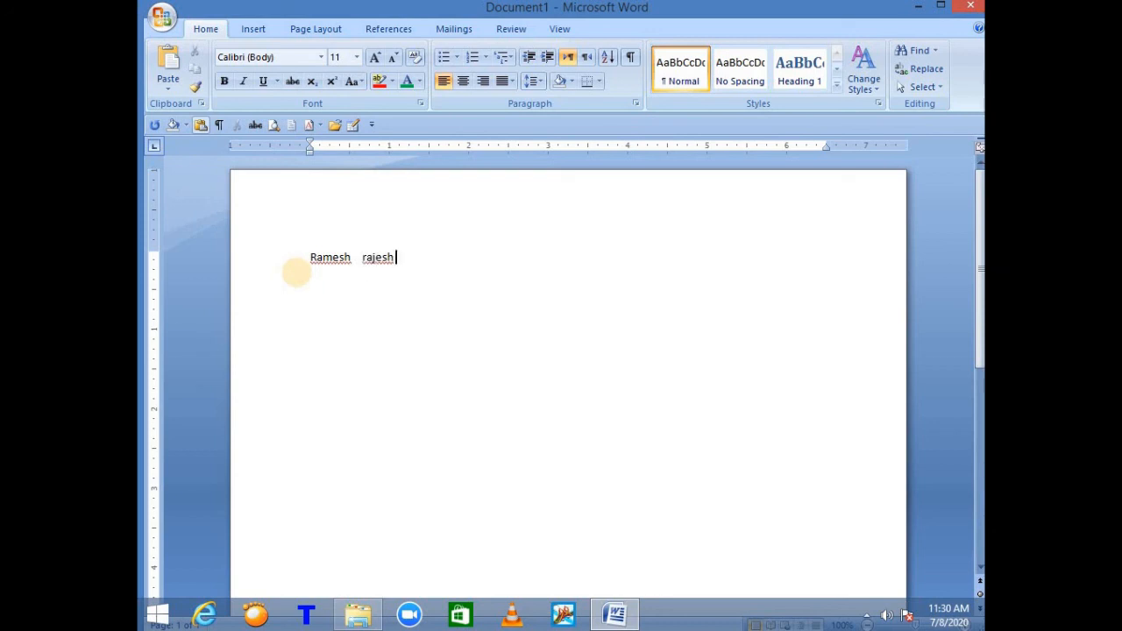
Add the second name to the spelling dictionary and ignore all spelling flags for the first name
{"action": "left_click_drag", "start_coordinate": [309, 257], "coordinate": [396, 256]}
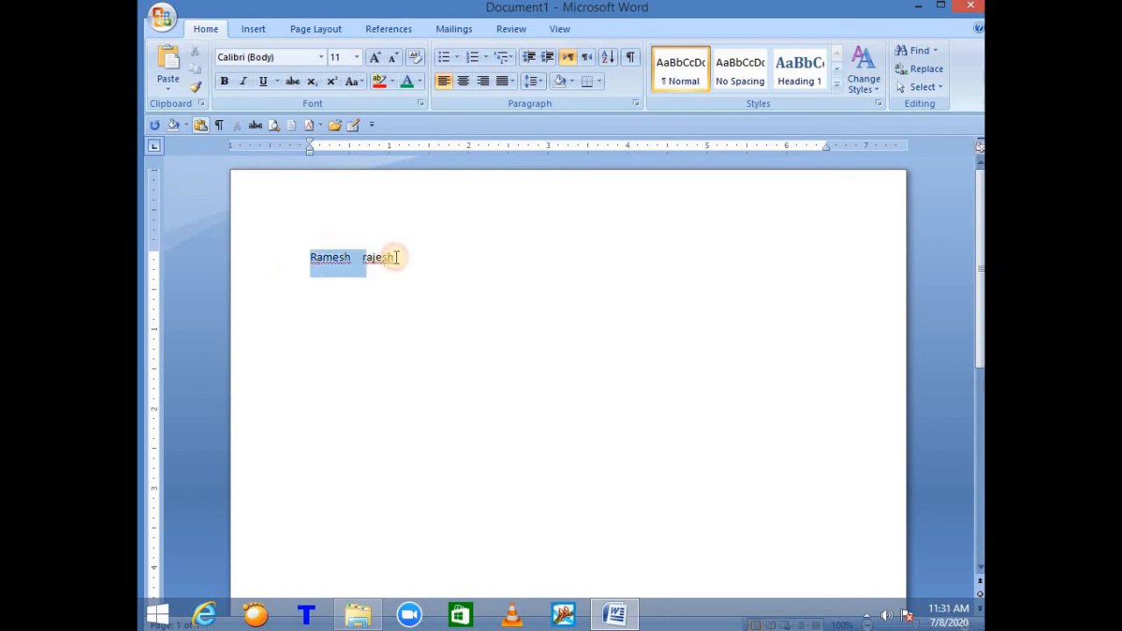
{"action": "right_click", "coordinate": [379, 258]}
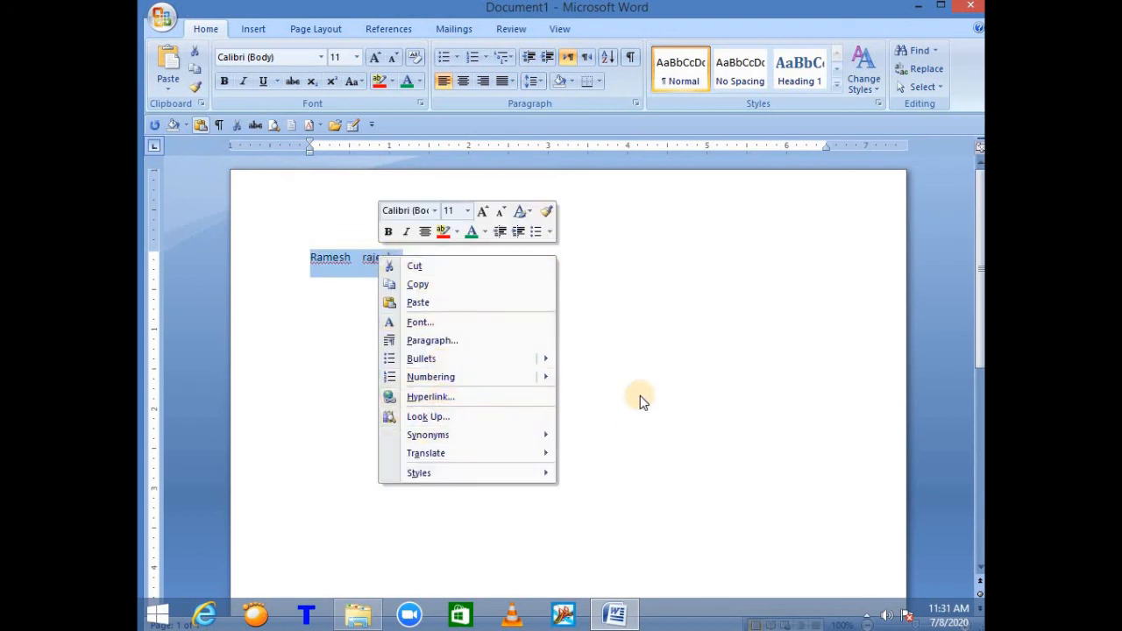
{"action": "left_click", "coordinate": [638, 400]}
{"action": "left_click", "coordinate": [375, 261]}
{"action": "right_click", "coordinate": [376, 259]}
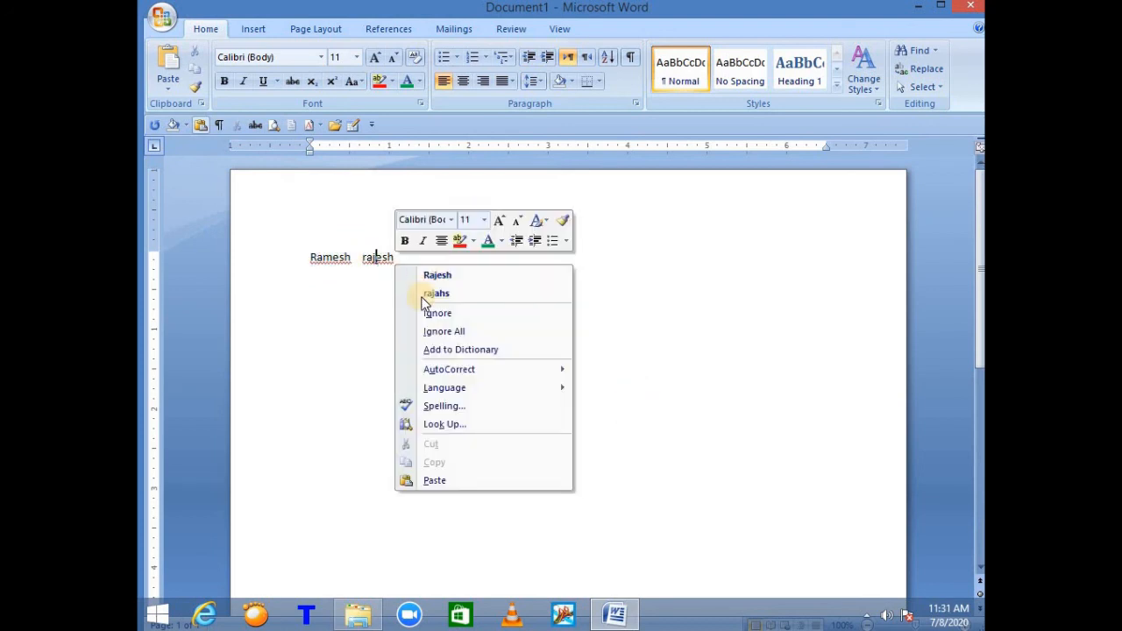
{"action": "left_click", "coordinate": [441, 351]}
{"action": "right_click", "coordinate": [333, 257]}
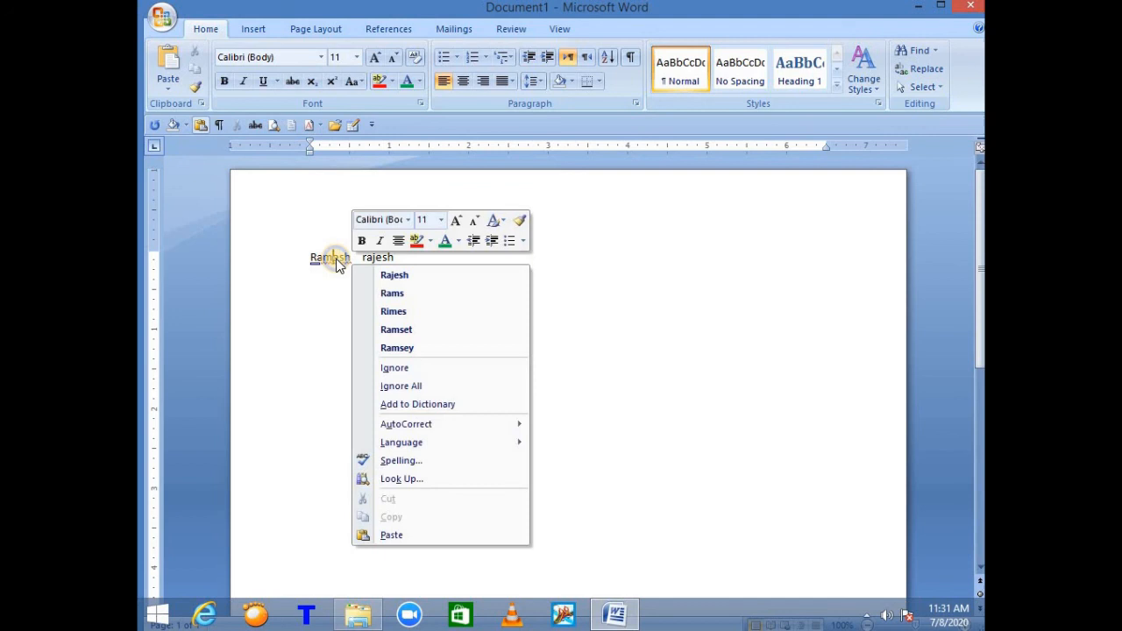
{"action": "left_click", "coordinate": [394, 384]}
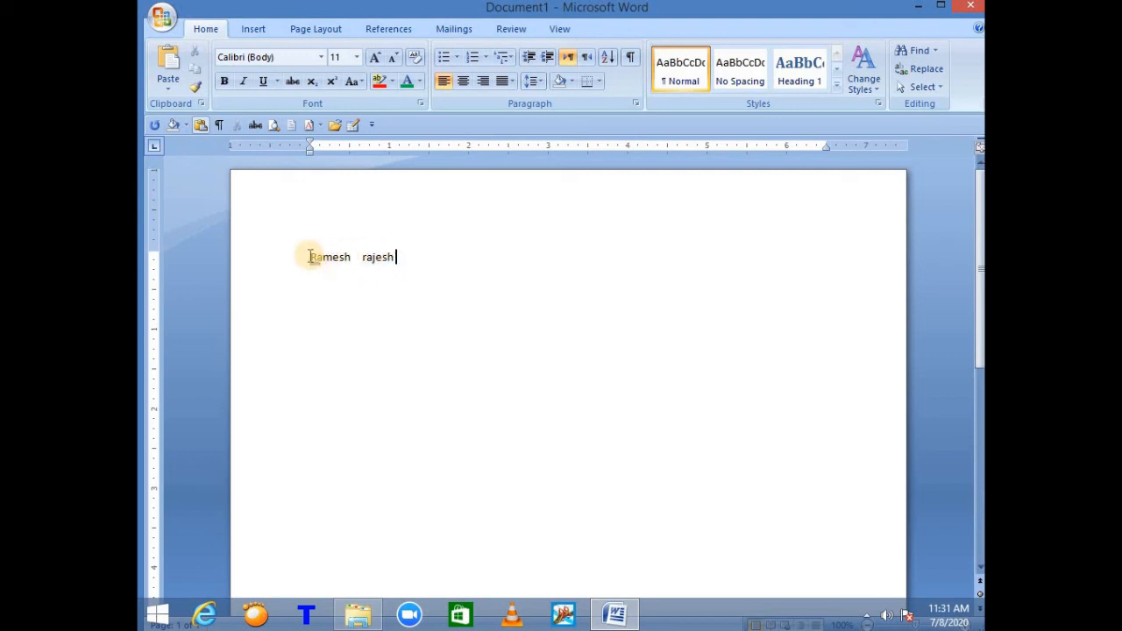
Format the first name in green Algerian at font size 22
{"action": "left_click_drag", "start_coordinate": [308, 257], "coordinate": [351, 258]}
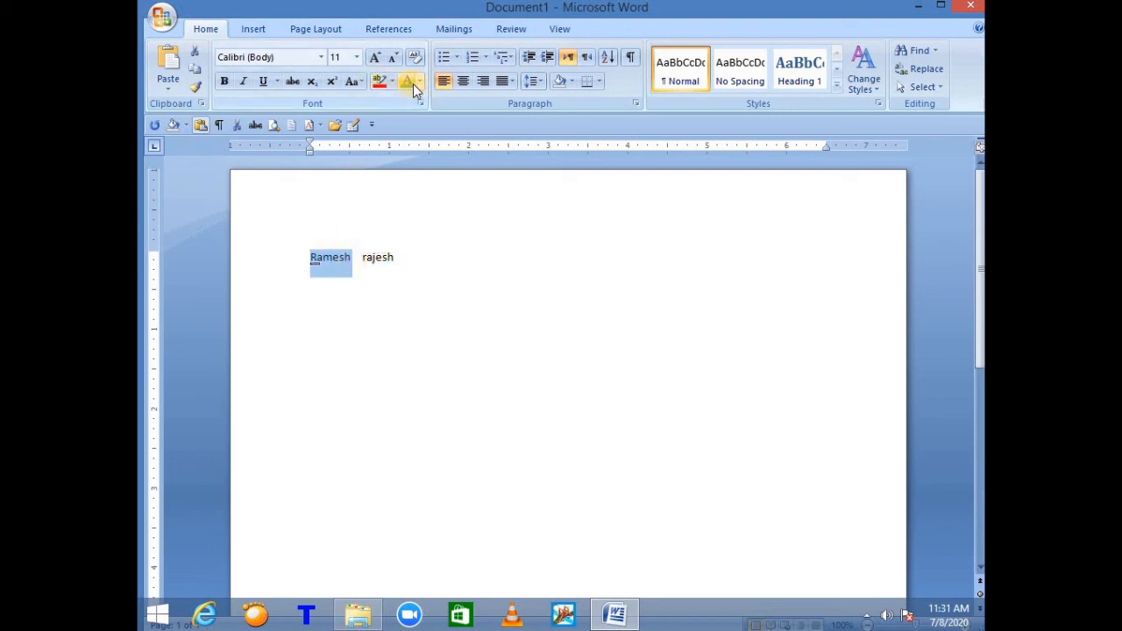
{"action": "left_click", "coordinate": [377, 58]}
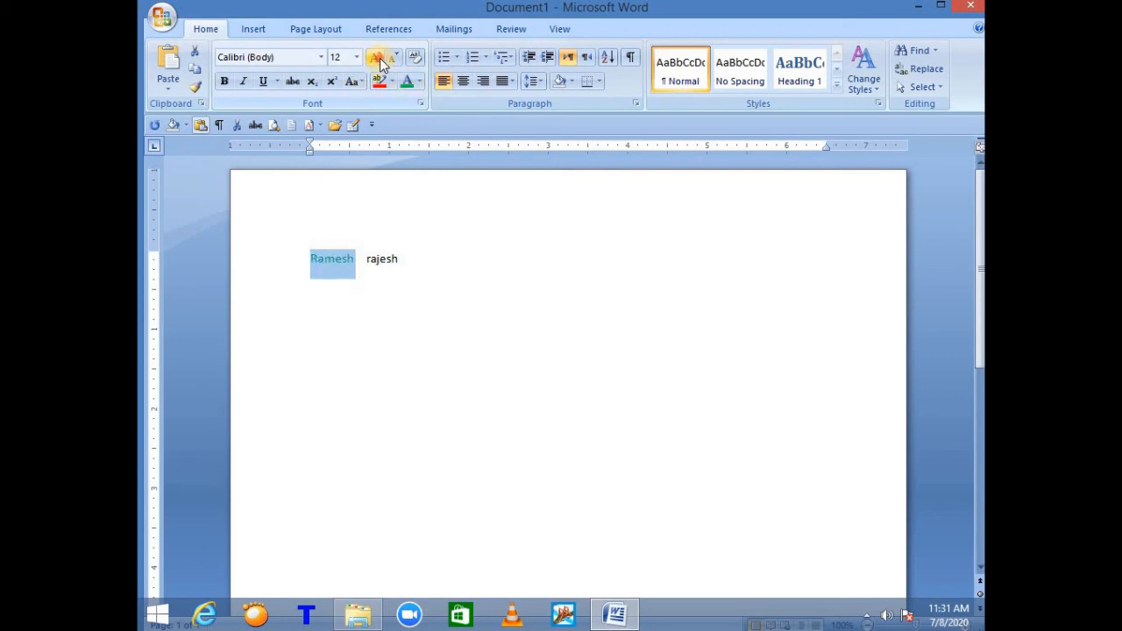
{"action": "left_click", "coordinate": [377, 58]}
{"action": "left_click", "coordinate": [377, 57]}
{"action": "left_click", "coordinate": [377, 58]}
{"action": "left_click", "coordinate": [376, 58]}
{"action": "left_click", "coordinate": [377, 58]}
{"action": "left_click", "coordinate": [321, 57]}
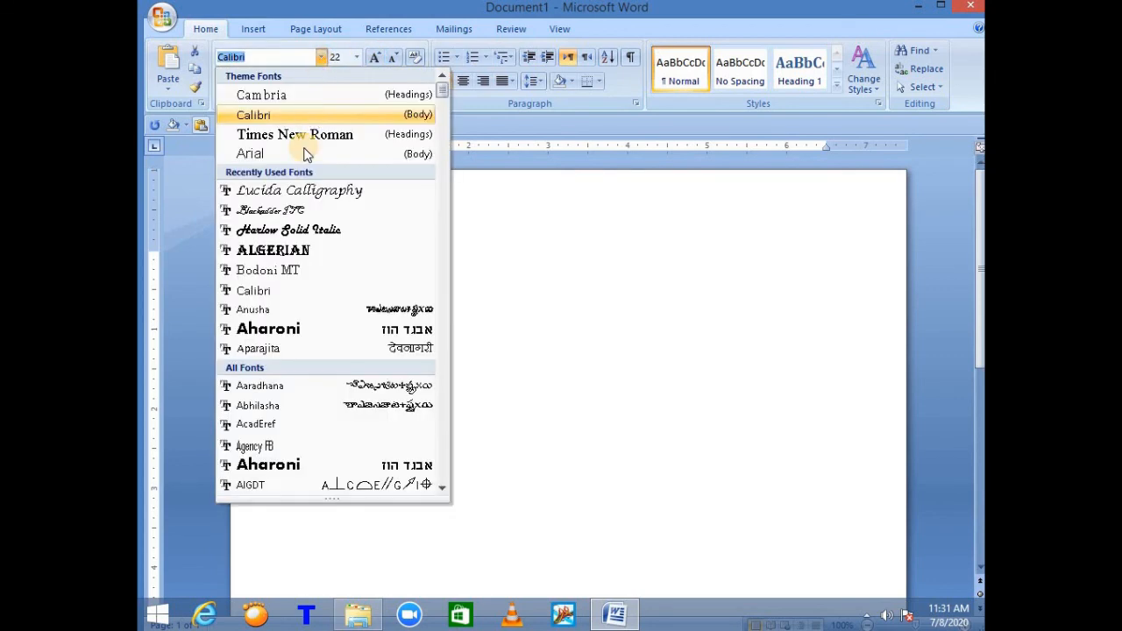
{"action": "left_click", "coordinate": [283, 250]}
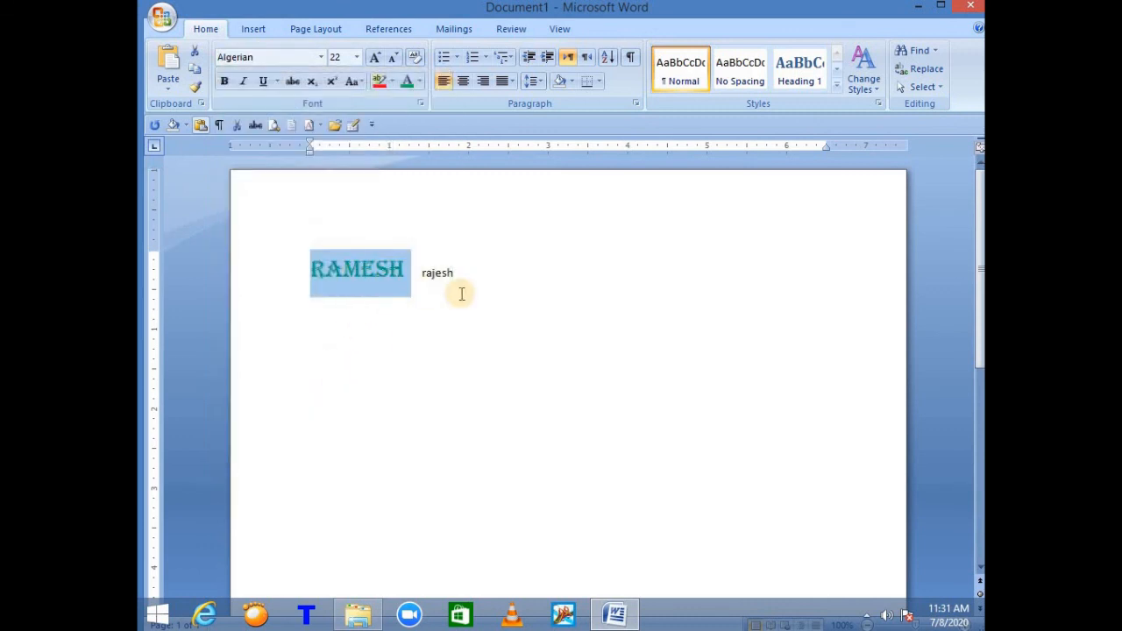
Copy the plain formatting of the second name onto the first name with Format Painter
{"action": "left_click", "coordinate": [437, 274]}
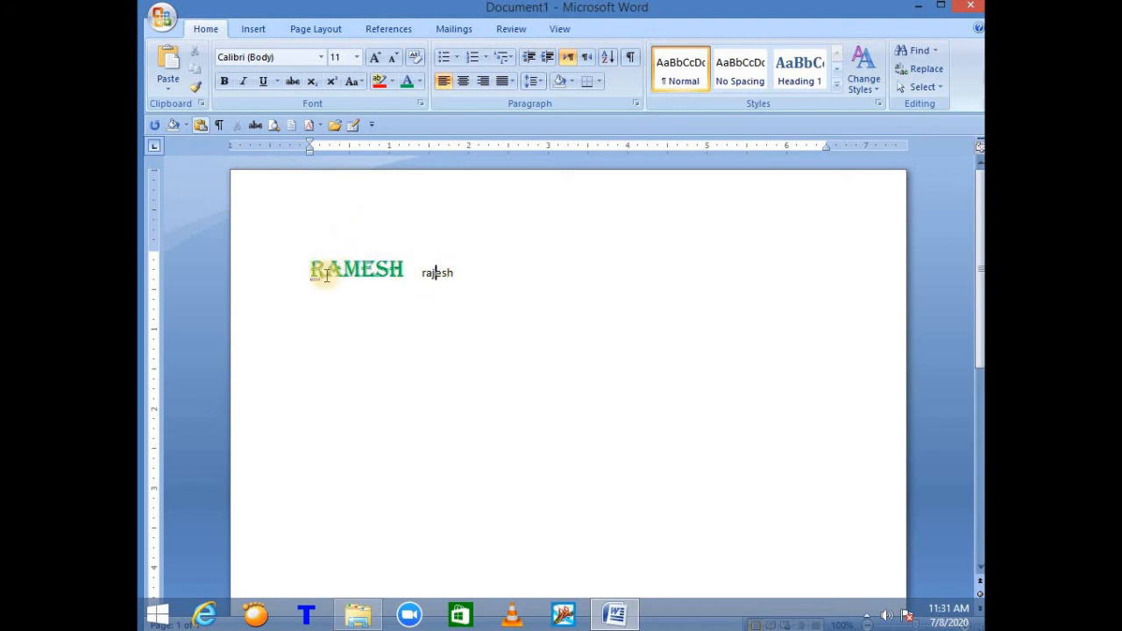
{"action": "left_click_drag", "start_coordinate": [309, 270], "coordinate": [384, 270]}
{"action": "left_click", "coordinate": [426, 321]}
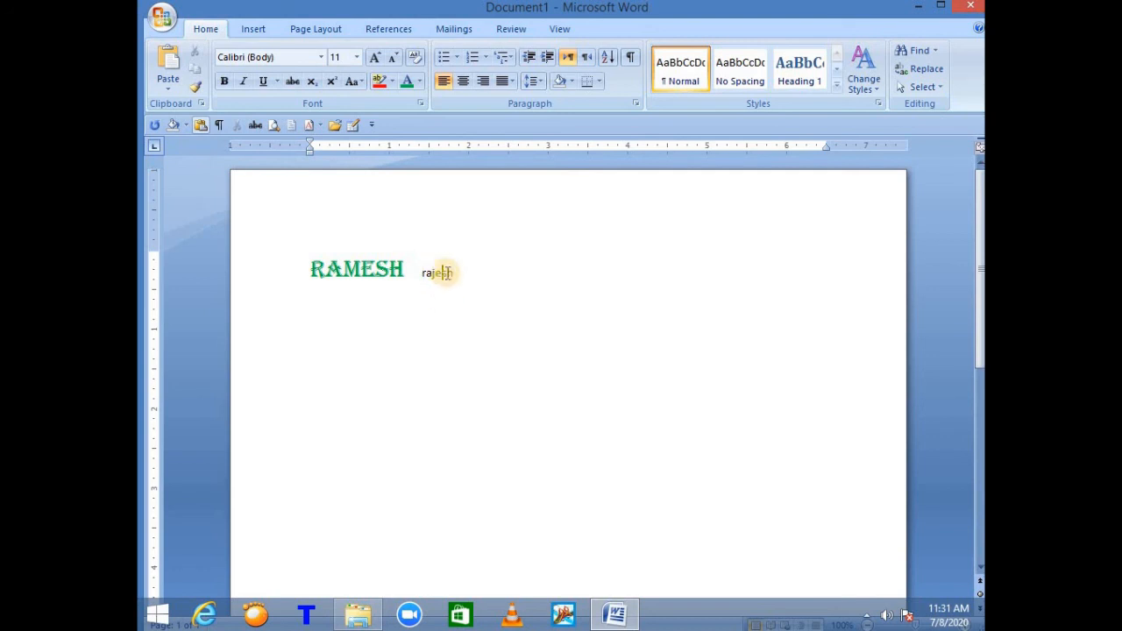
{"action": "left_click", "coordinate": [198, 88]}
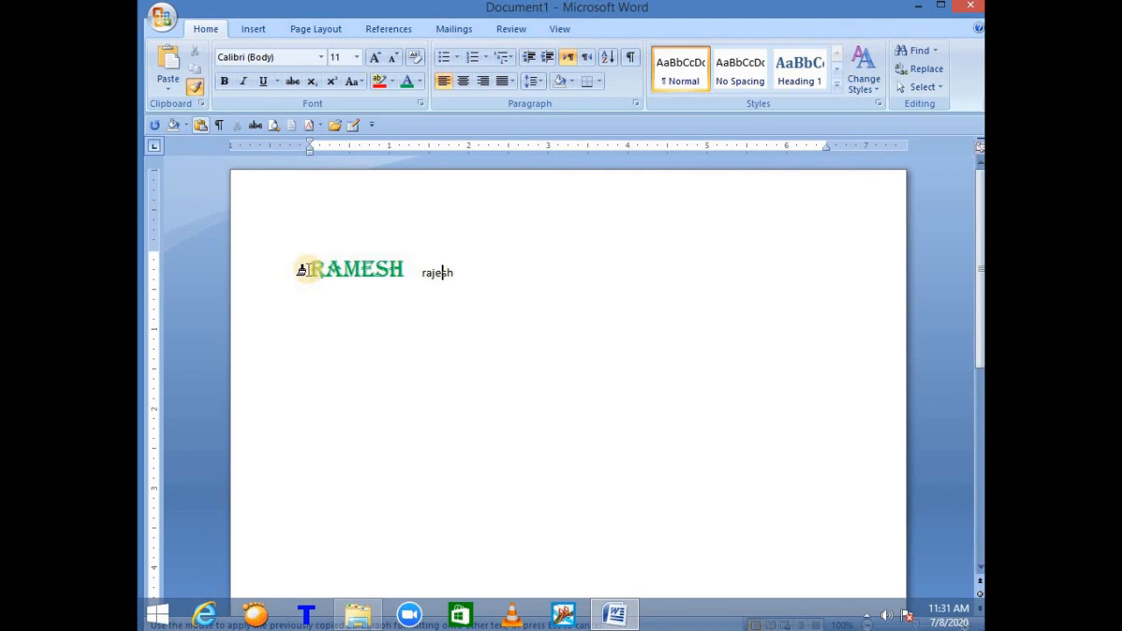
{"action": "left_click_drag", "start_coordinate": [301, 270], "coordinate": [400, 270]}
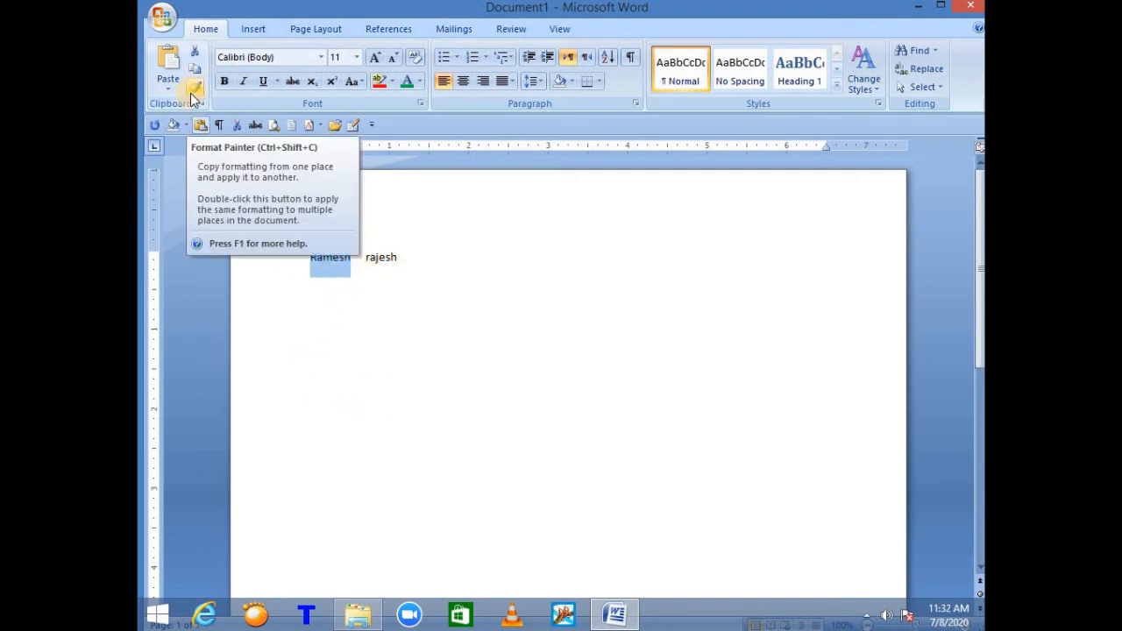
Delete the second name, leaving only the first name in the document
{"action": "mouse_move", "coordinate": [308, 254]}
{"action": "left_mouse_down"}
{"action": "mouse_move", "coordinate": [421, 255]}
{"action": "mouse_move", "coordinate": [367, 263]}
{"action": "left_mouse_up"}
{"action": "left_click", "coordinate": [396, 305]}
{"action": "left_click", "coordinate": [413, 257]}
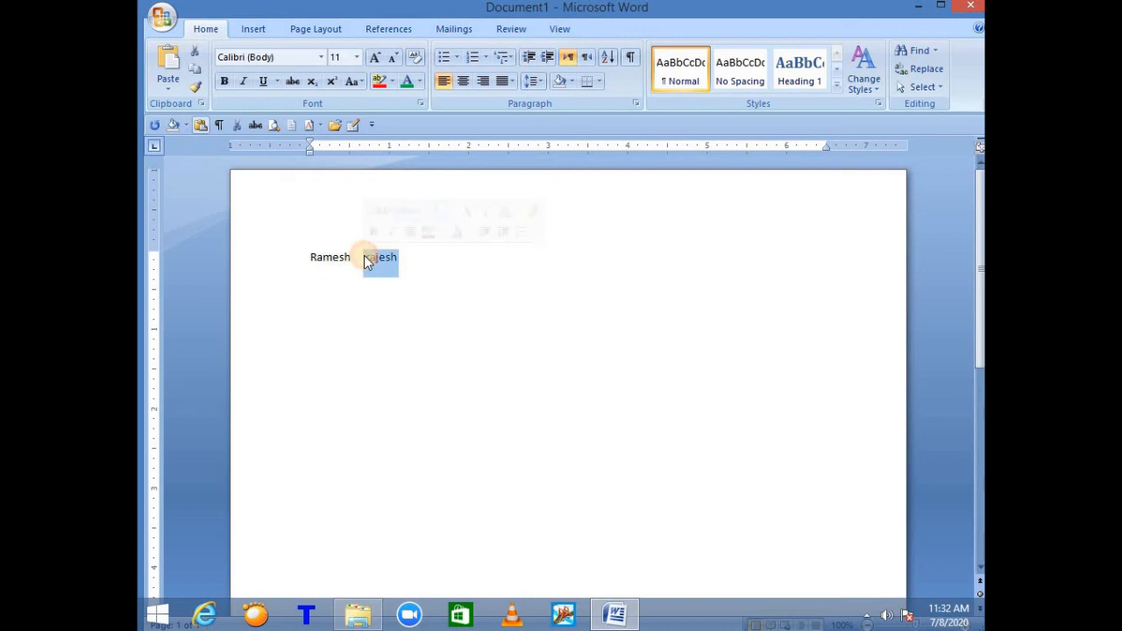
{"action": "key", "text": "BackSpace"}
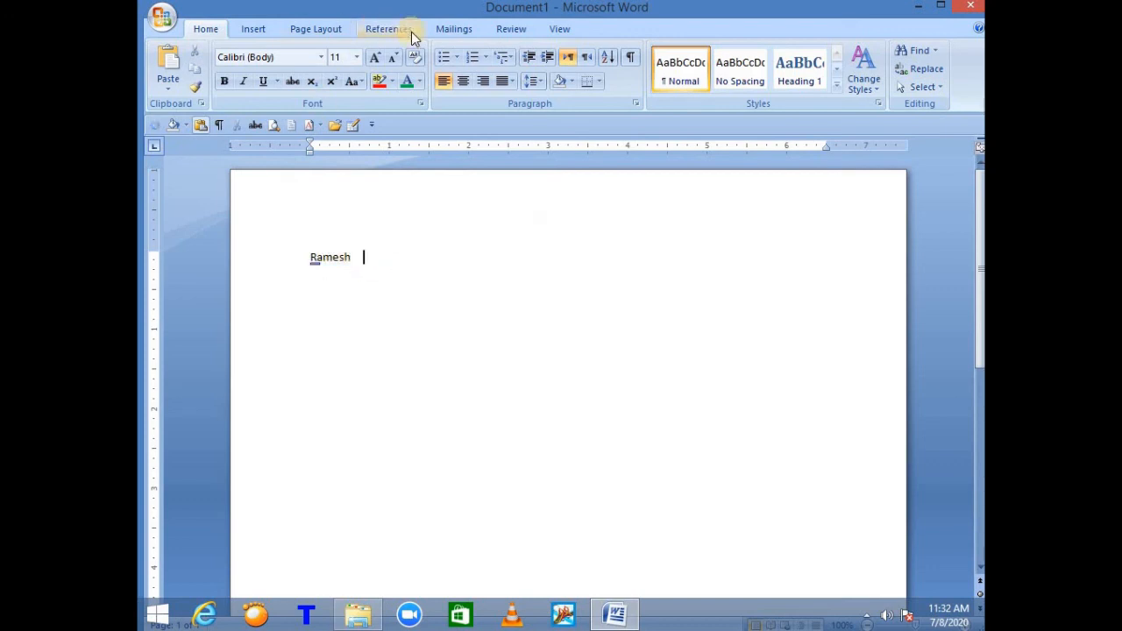
Format the remaining name in green Algerian at font size 72
{"action": "left_click", "coordinate": [311, 257]}
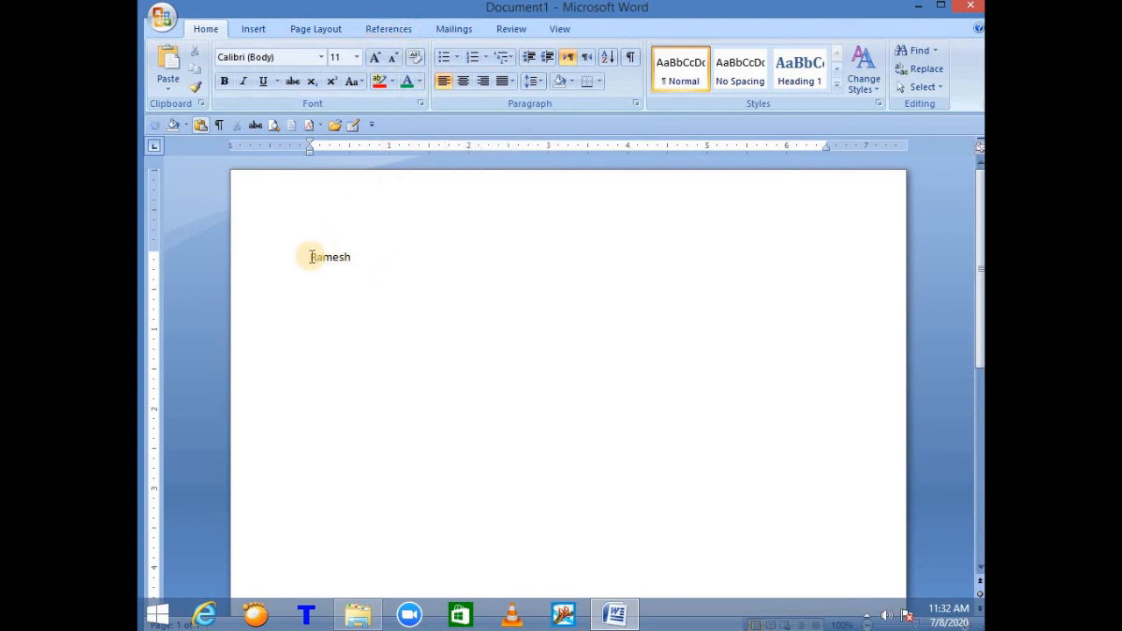
{"action": "left_click_drag", "start_coordinate": [311, 256], "coordinate": [361, 256]}
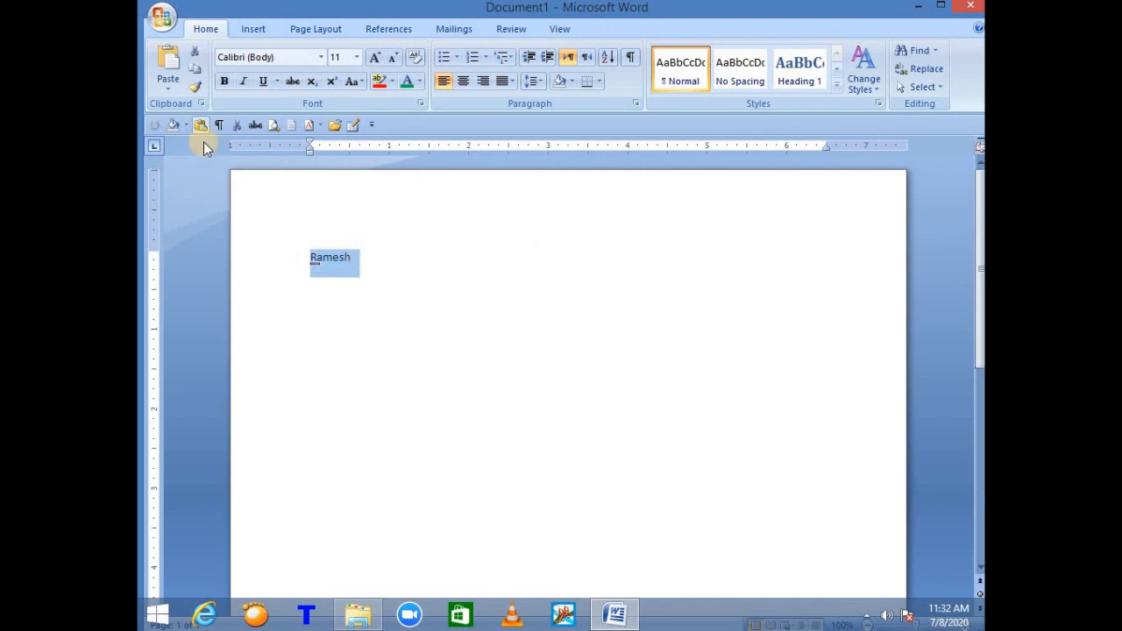
{"action": "left_click", "coordinate": [375, 57]}
{"action": "left_click", "coordinate": [375, 57]}
{"action": "left_click", "coordinate": [375, 57]}
{"action": "left_click", "coordinate": [376, 57]}
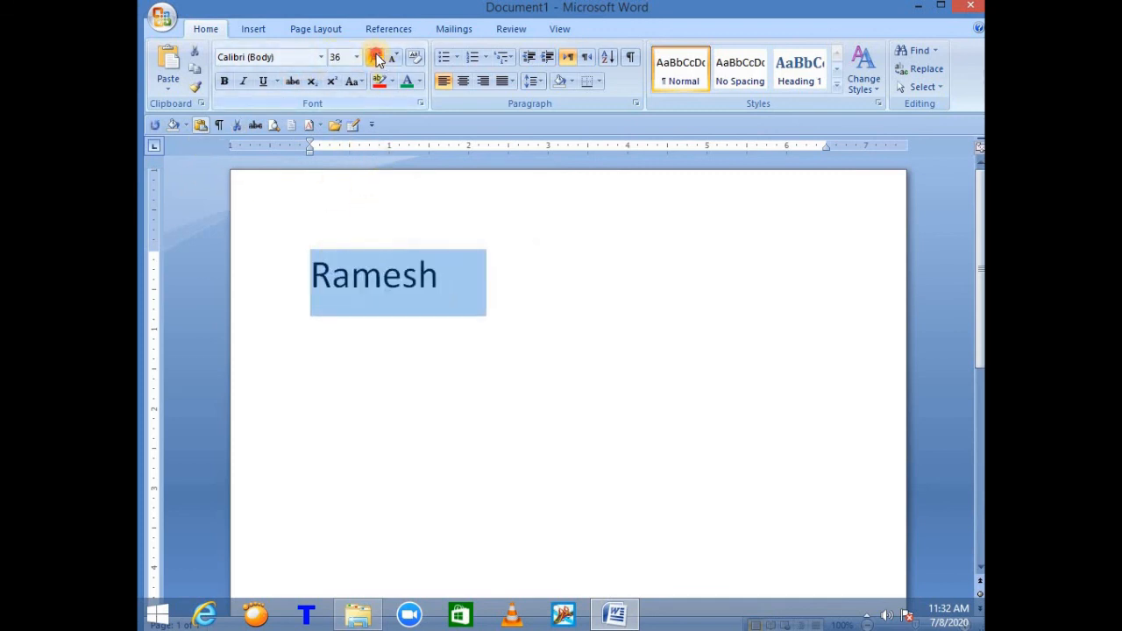
{"action": "left_click", "coordinate": [375, 57]}
{"action": "left_click", "coordinate": [409, 81]}
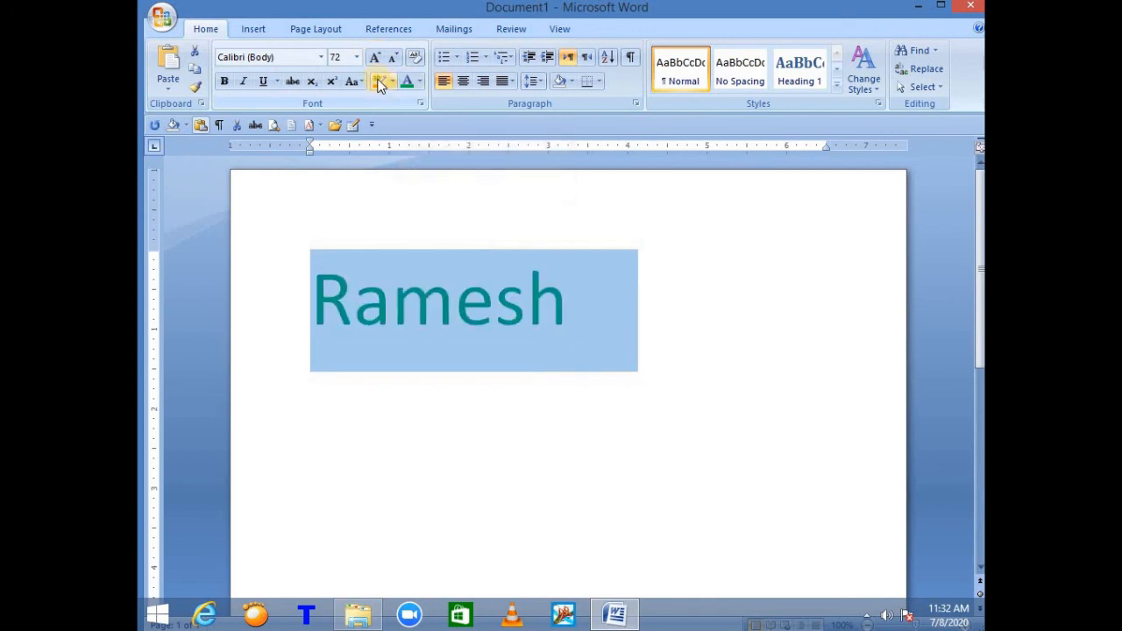
{"action": "left_click", "coordinate": [322, 57]}
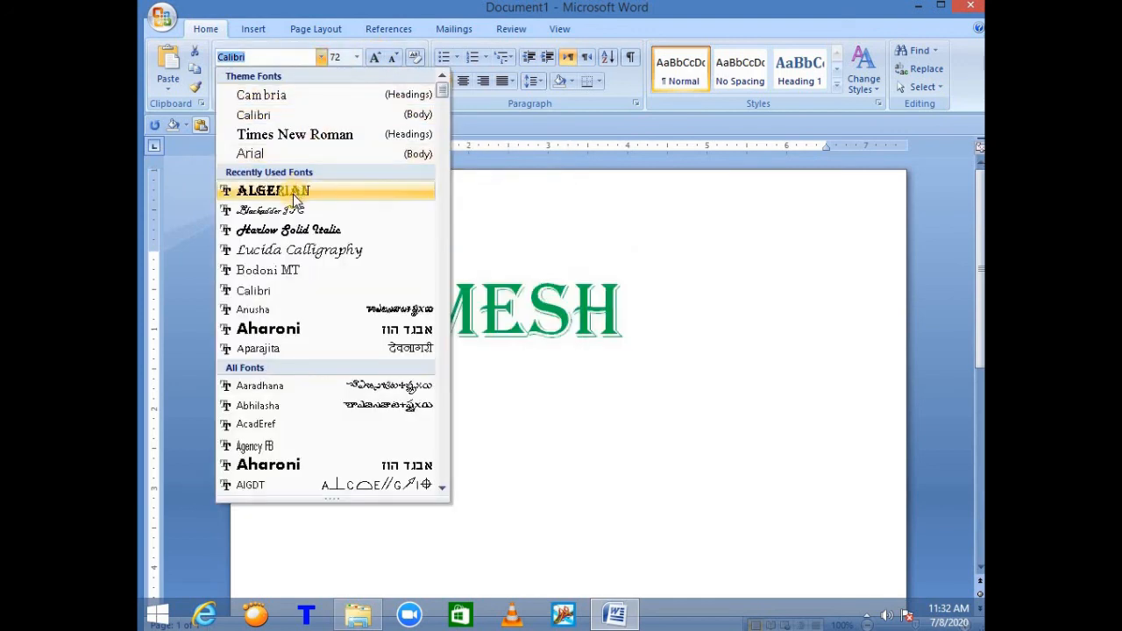
{"action": "left_click", "coordinate": [293, 192]}
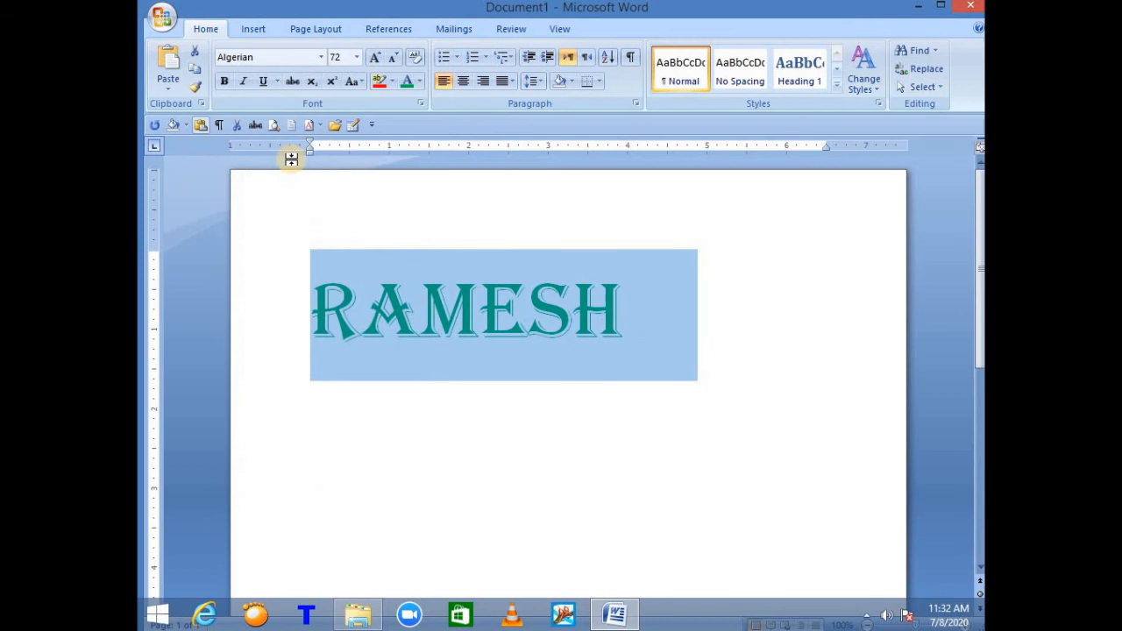
Apply bold, italic, underline and strikethrough to the name and highlight it in dark yellow
{"action": "left_click", "coordinate": [225, 83]}
{"action": "left_click", "coordinate": [237, 84]}
{"action": "left_click", "coordinate": [263, 82]}
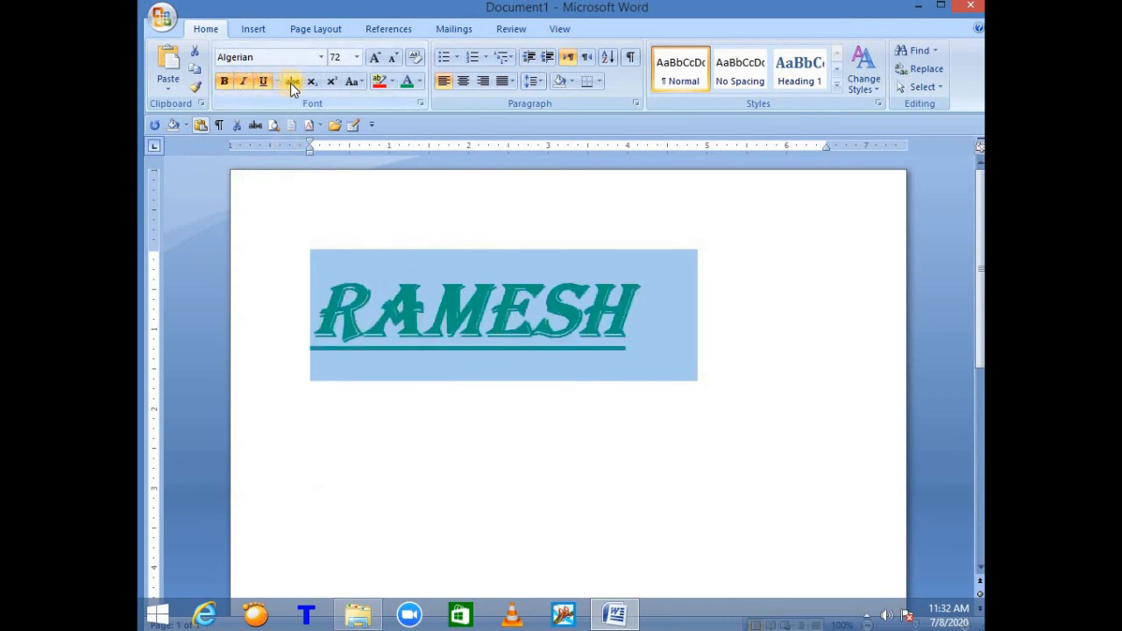
{"action": "left_click", "coordinate": [292, 82]}
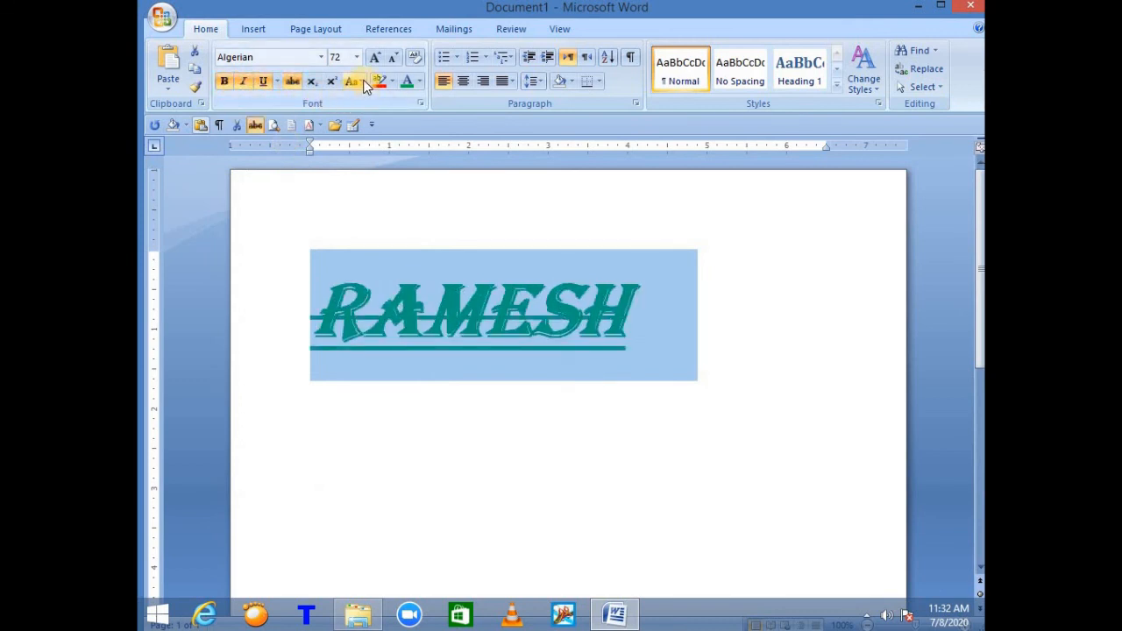
{"action": "left_click", "coordinate": [391, 81]}
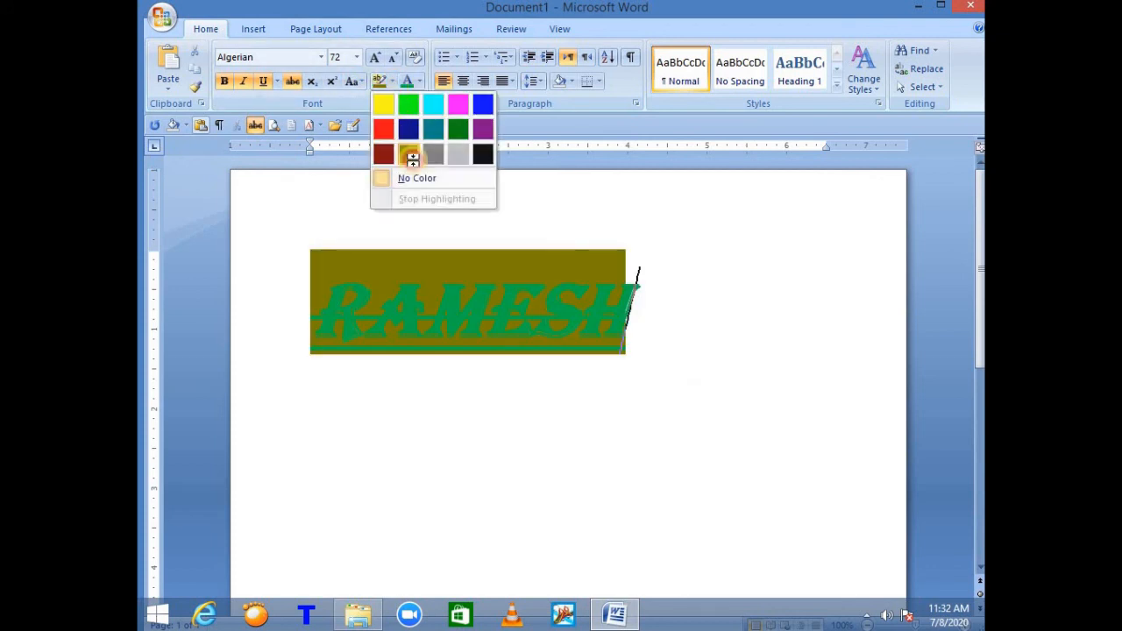
{"action": "left_click", "coordinate": [410, 156]}
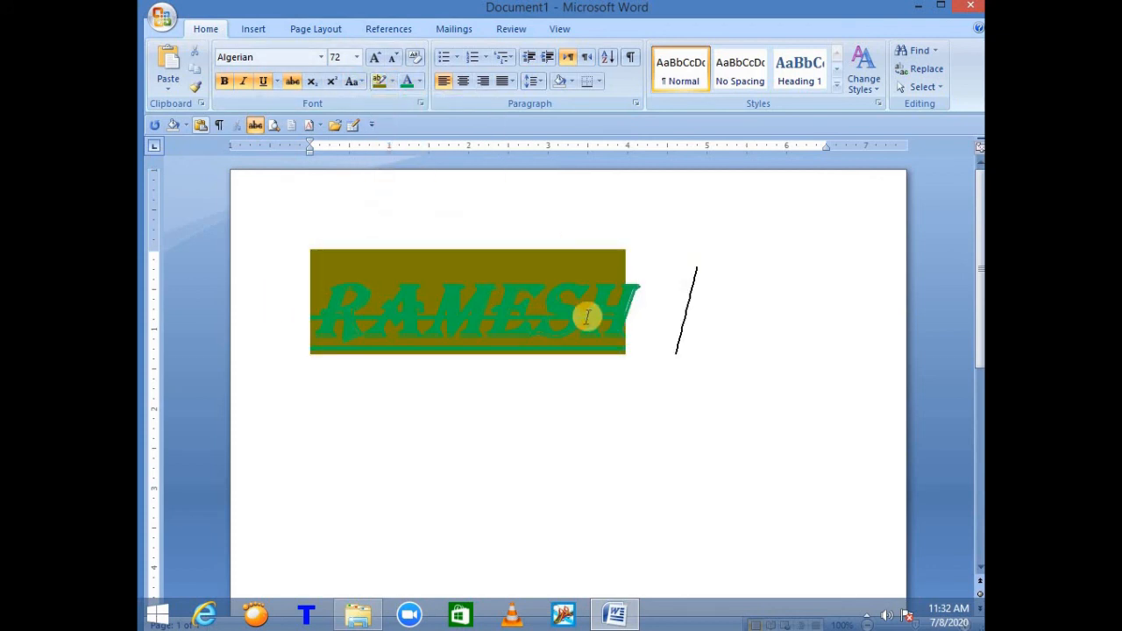
Clear the font formatting from the name with Clear Formatting
{"action": "left_click_drag", "start_coordinate": [581, 301], "coordinate": [367, 377]}
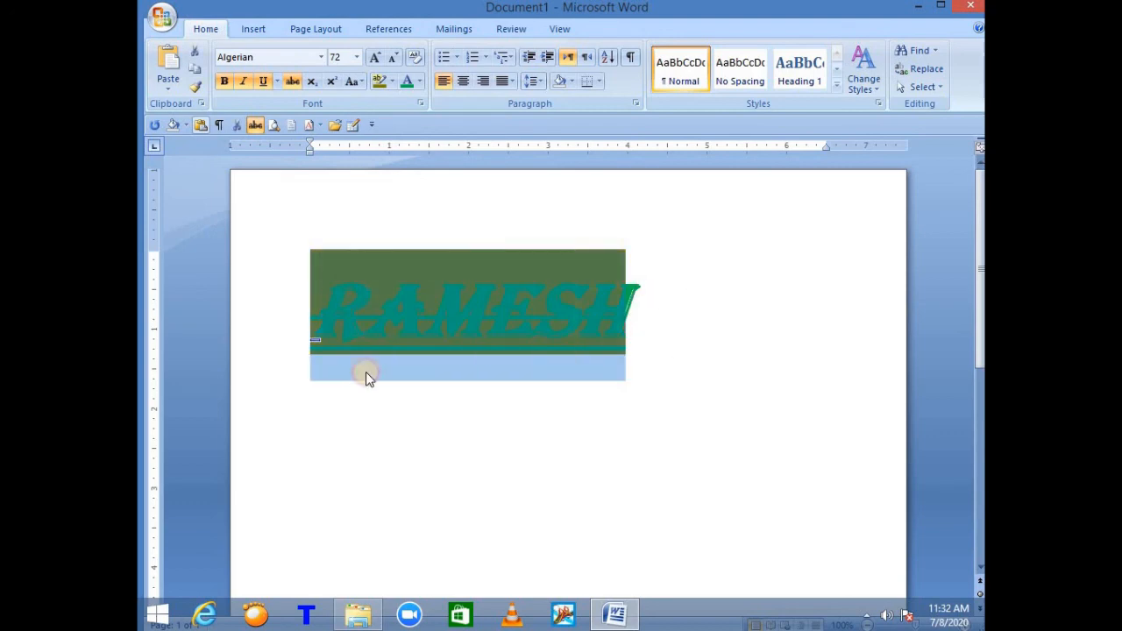
{"action": "left_click", "coordinate": [368, 440]}
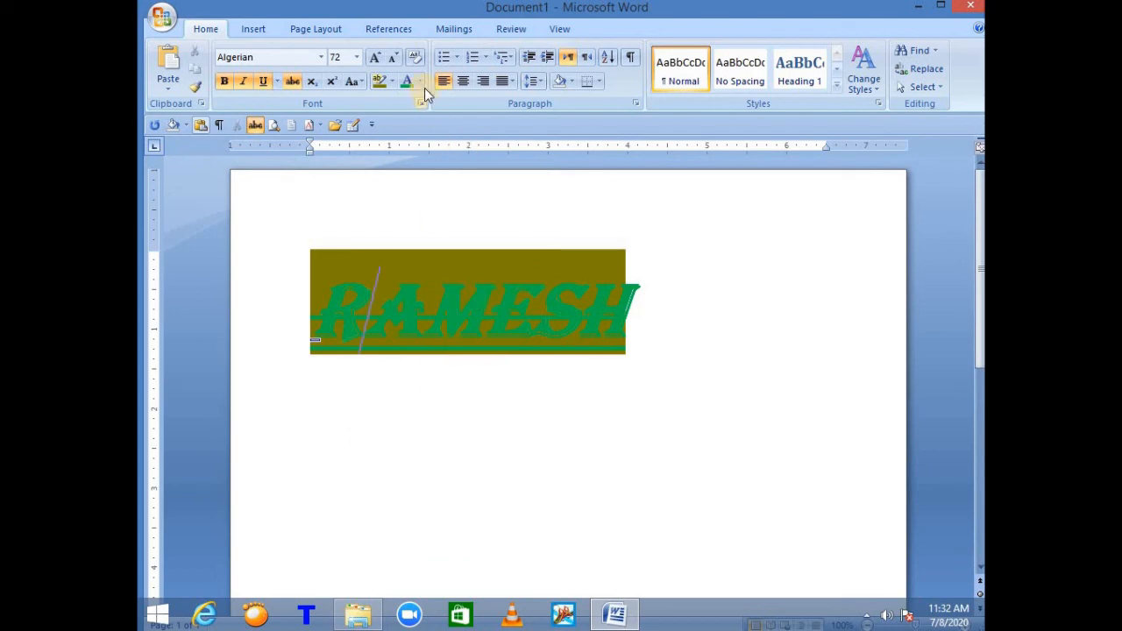
{"action": "left_click", "coordinate": [415, 58]}
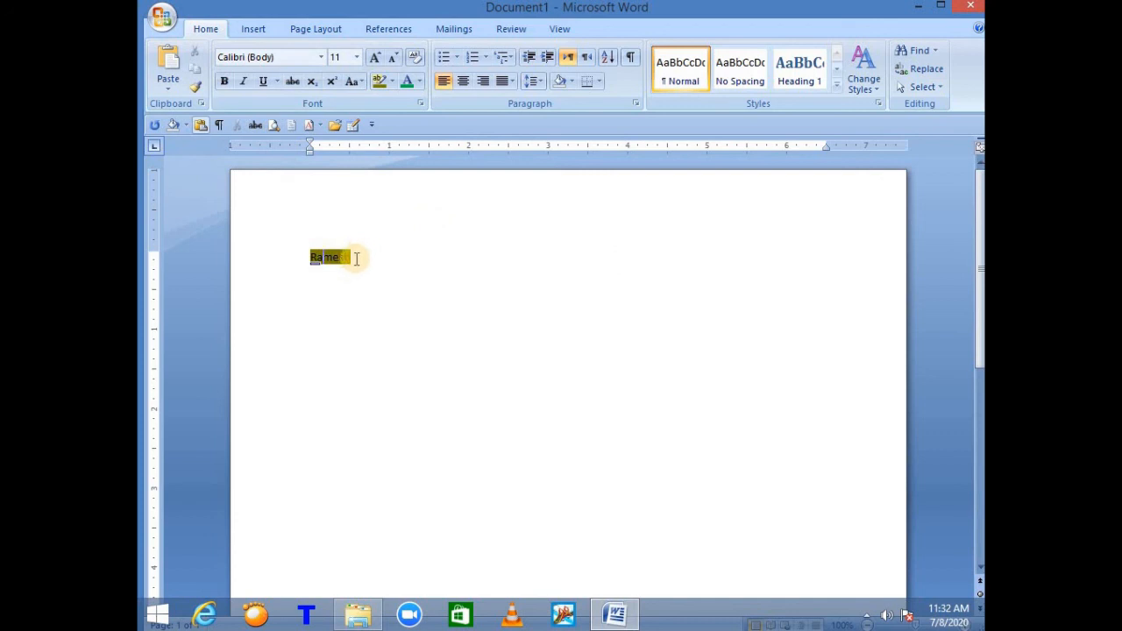
Select the whole highlighted name
{"action": "left_click_drag", "start_coordinate": [356, 259], "coordinate": [309, 255]}
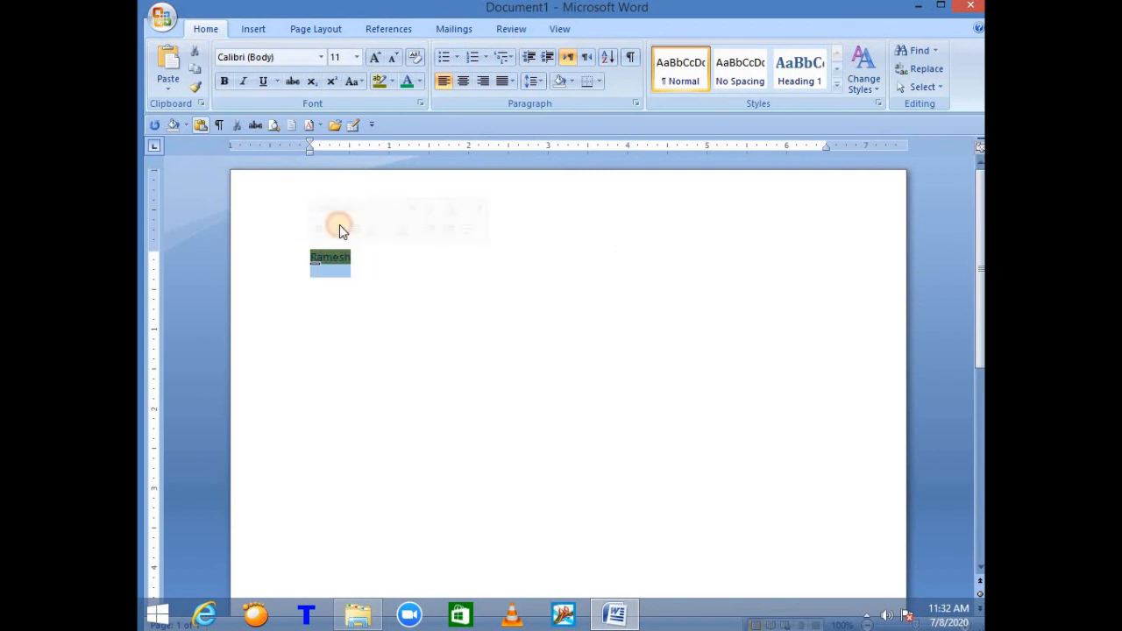
{"action": "left_click", "coordinate": [417, 268]}
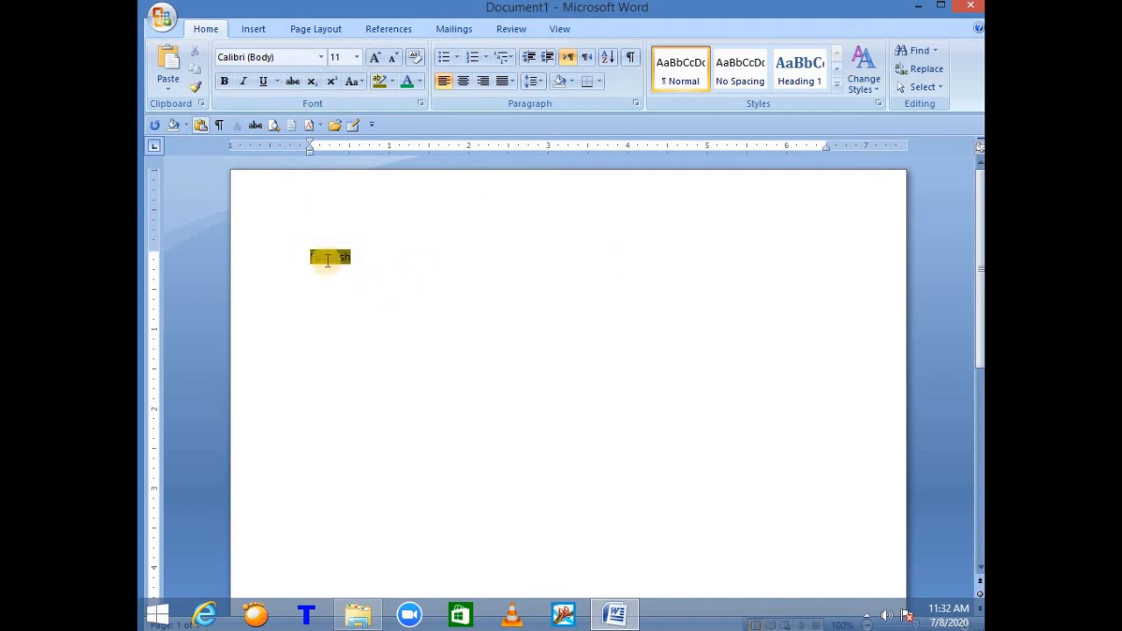
{"action": "left_click_drag", "start_coordinate": [311, 256], "coordinate": [356, 254]}
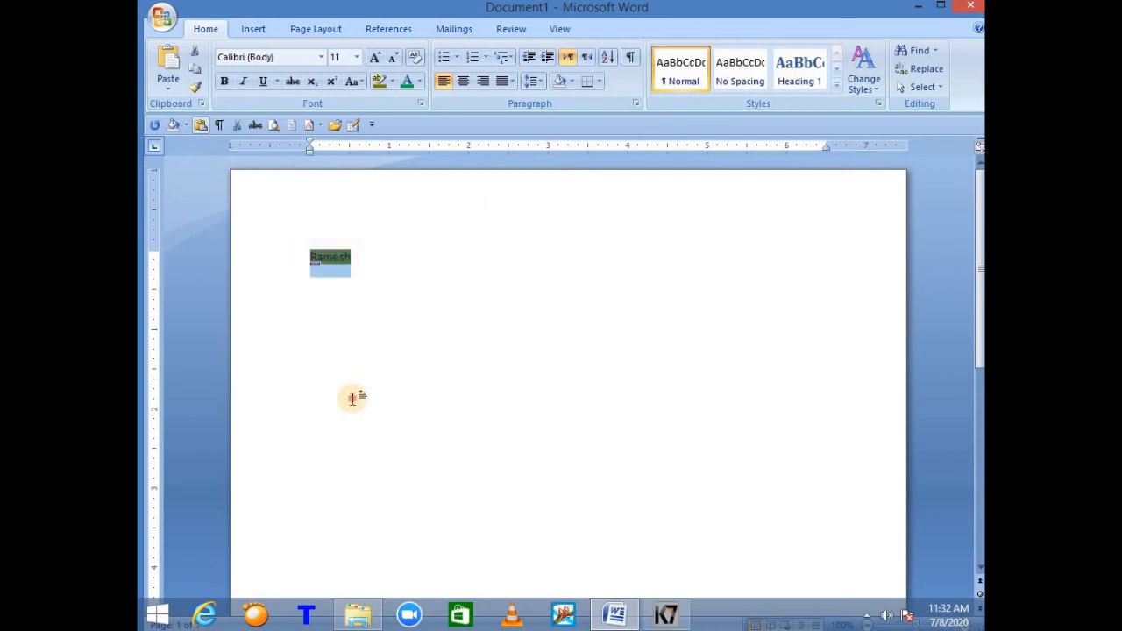